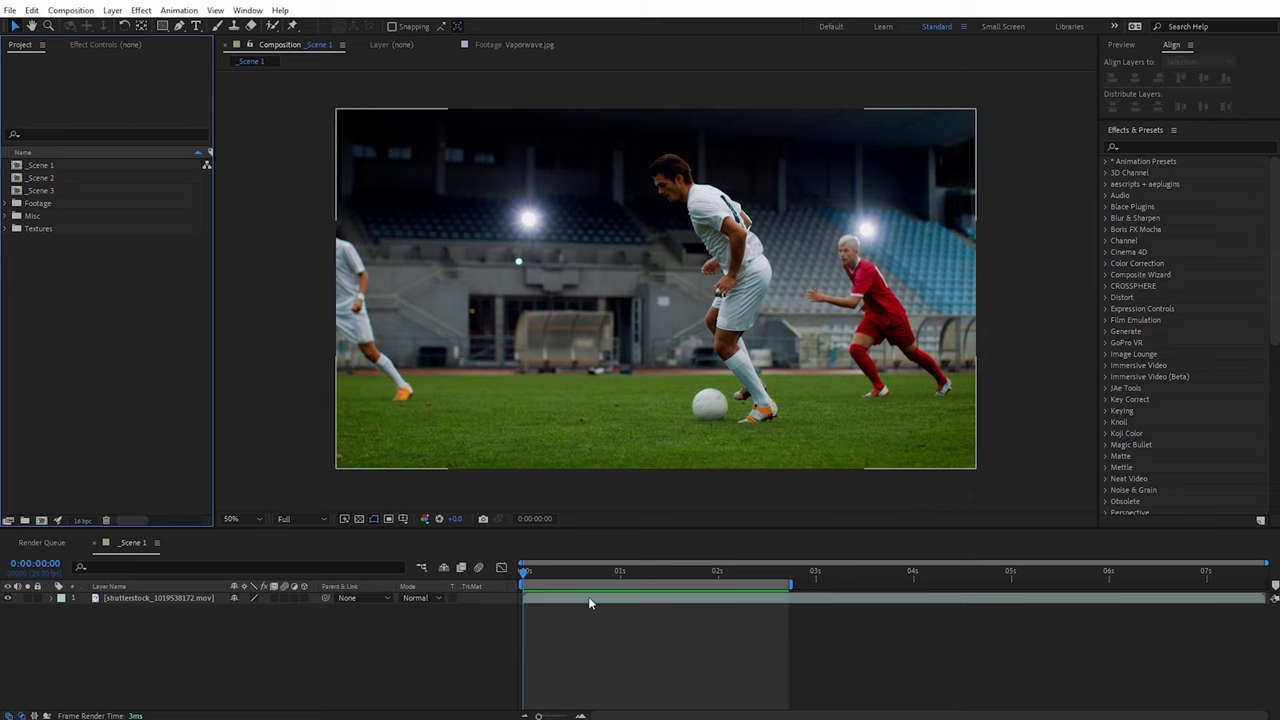
# Step: Add an adjustment layer above the footage and narrow it symmetrically into a vertical strip at the frame's centre
pyautogui.click(538, 570)
pyautogui.moveTo(557, 580); pyautogui.dragTo(500, 570)
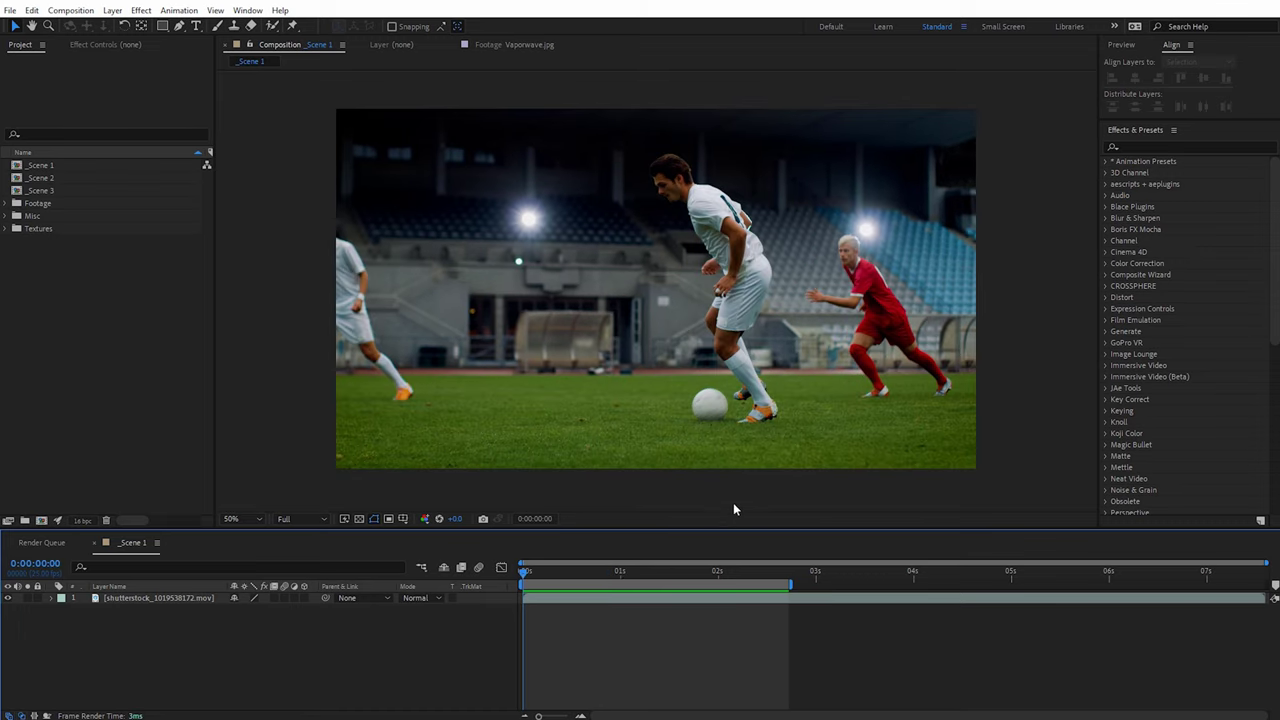
pyautogui.rightClick(265, 294)
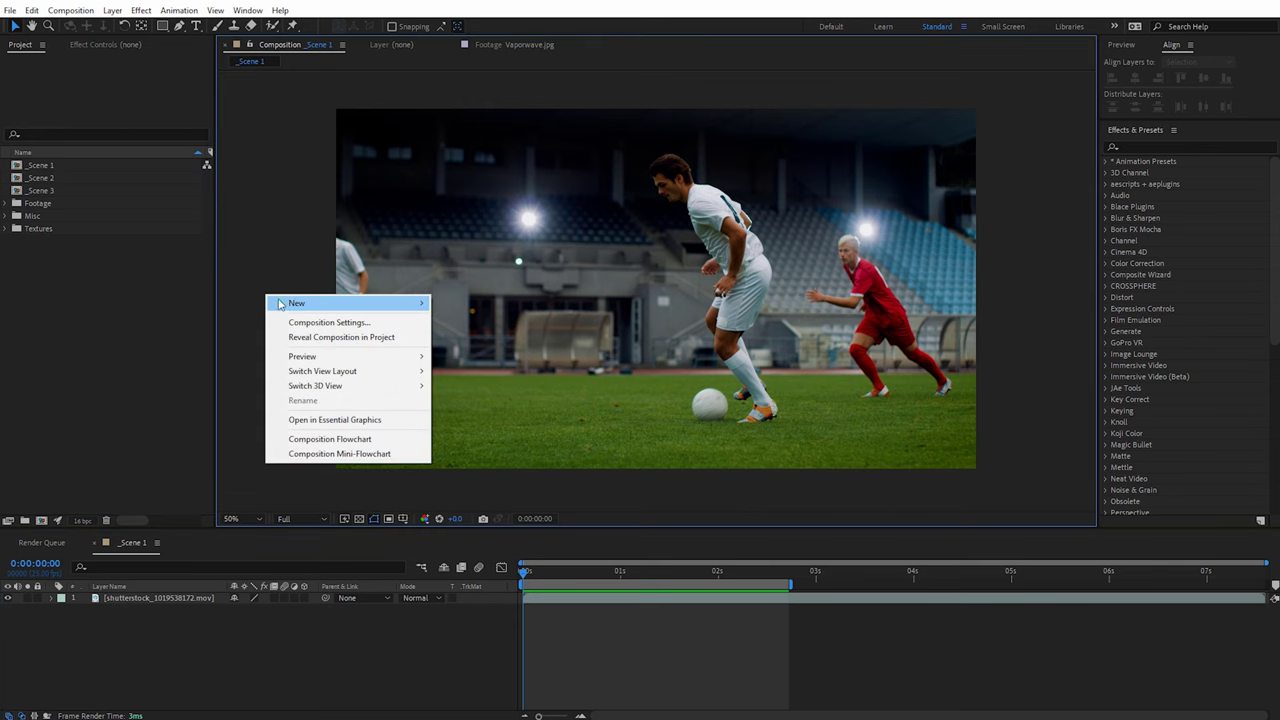
pyautogui.moveTo(280, 304)
pyautogui.click(486, 410)
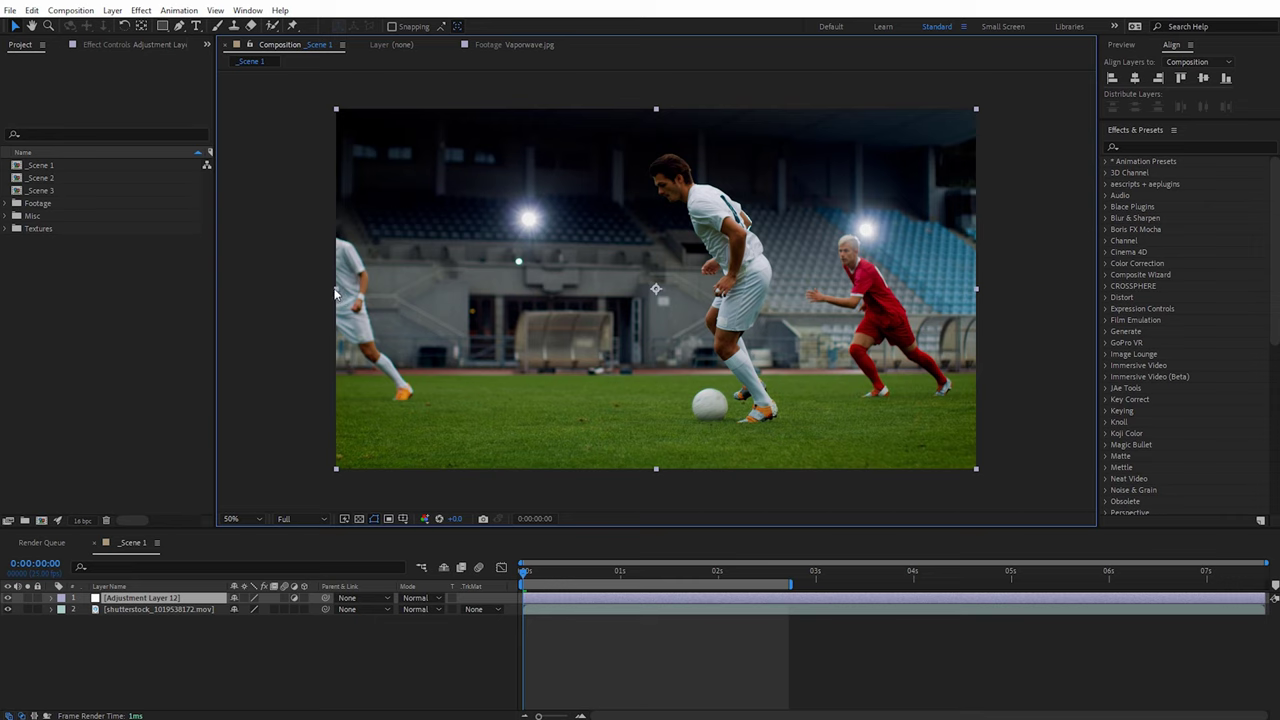
pyautogui.moveTo(345, 294); pyautogui.dragTo(547, 311)
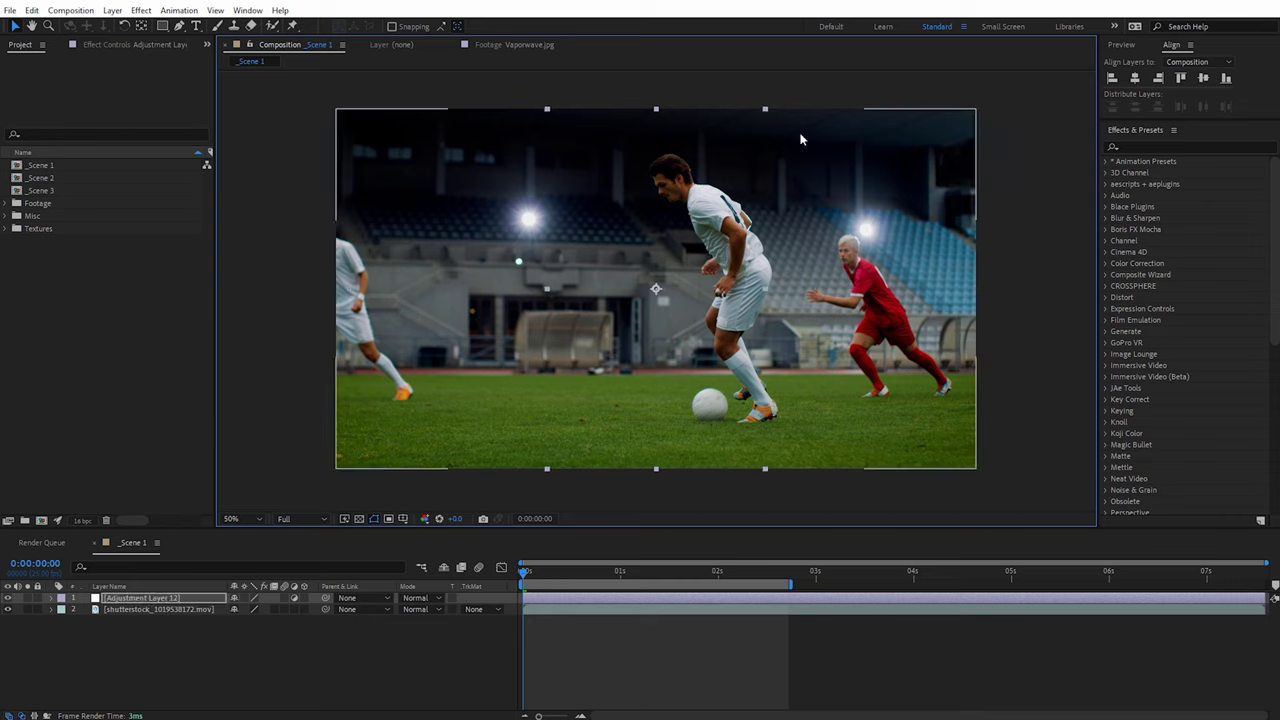
# Step: Rotate the adjustment layer strip 30° and stretch it lengthwise so both ends extend well beyond the frame
pyautogui.click(195, 588)
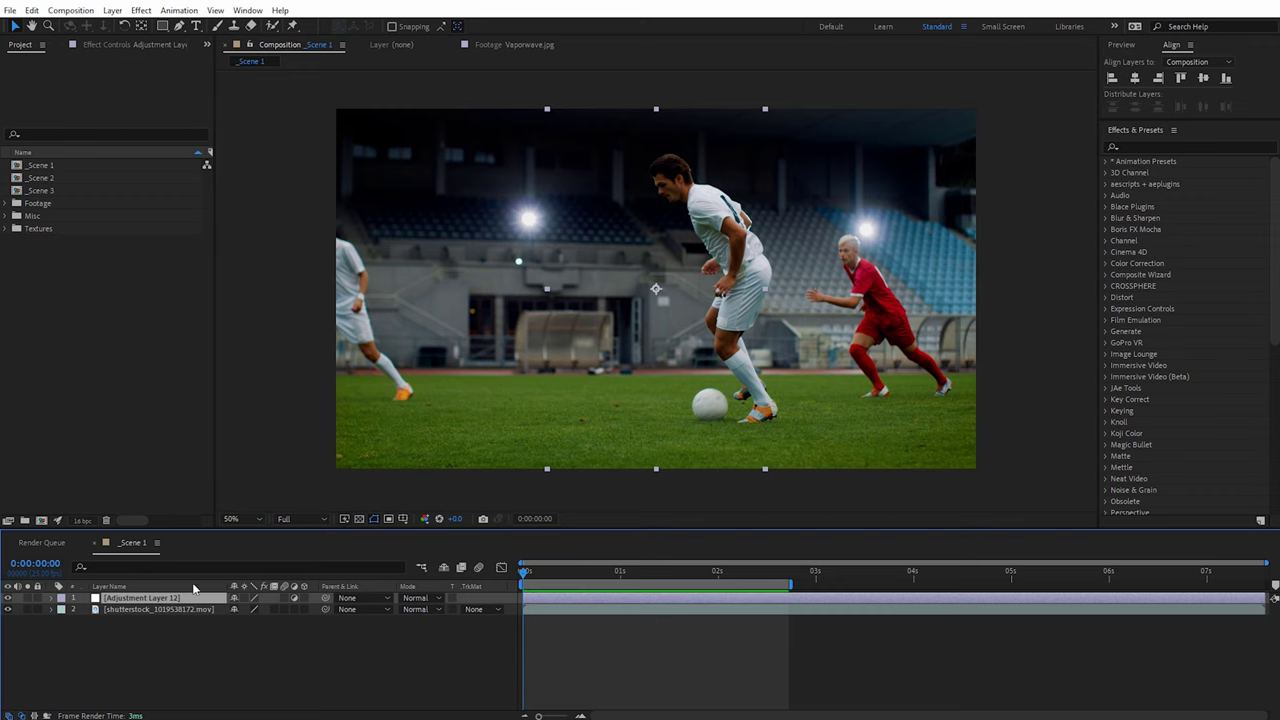
pyautogui.press('r')
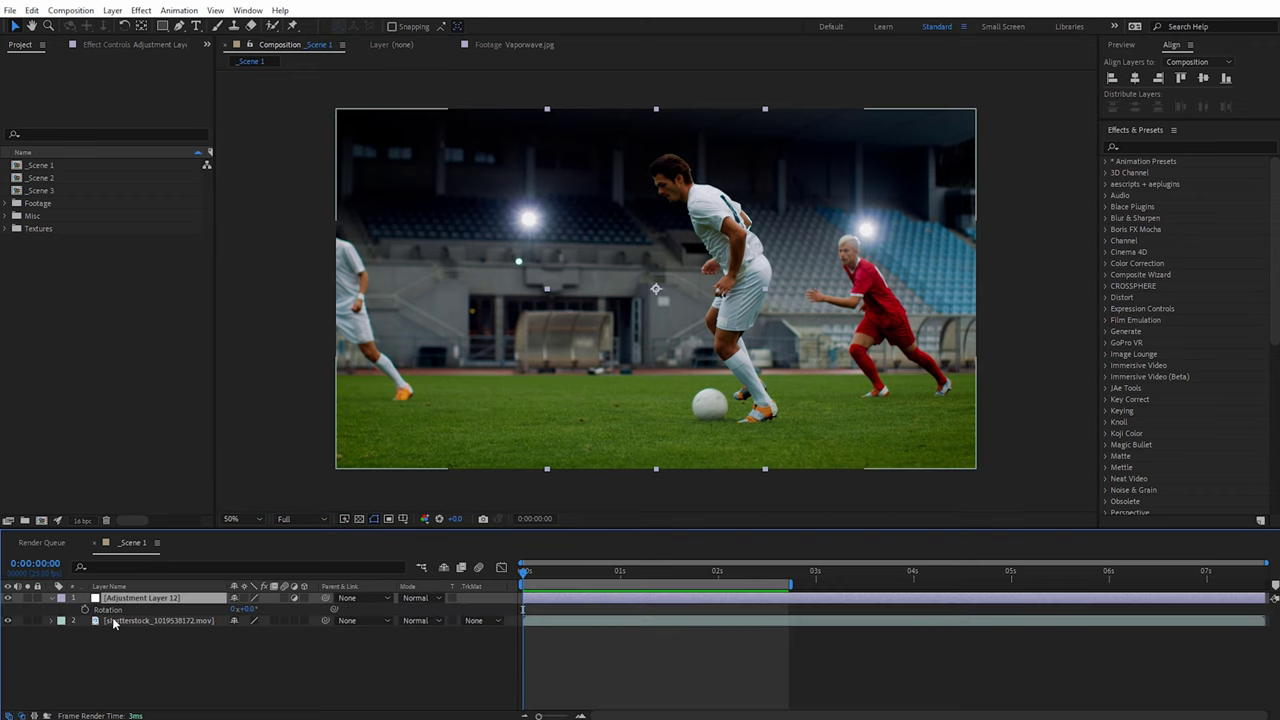
pyautogui.click(250, 609)
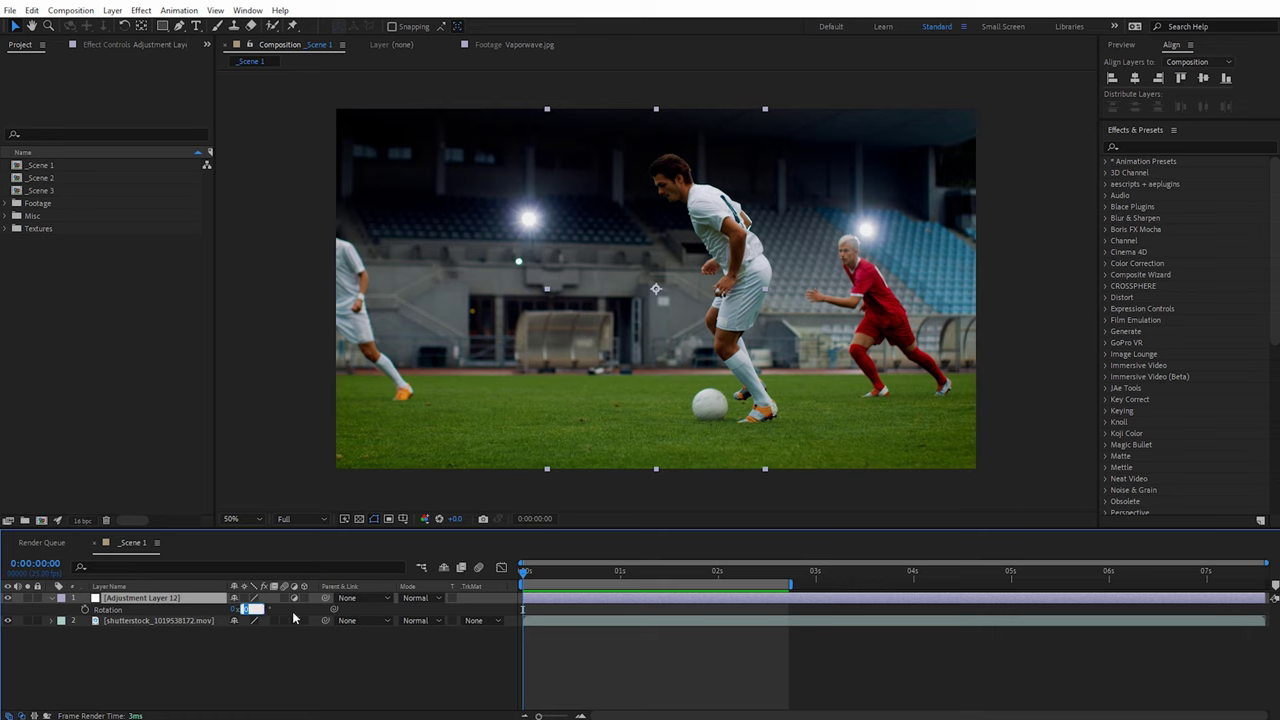
pyautogui.press('Return')
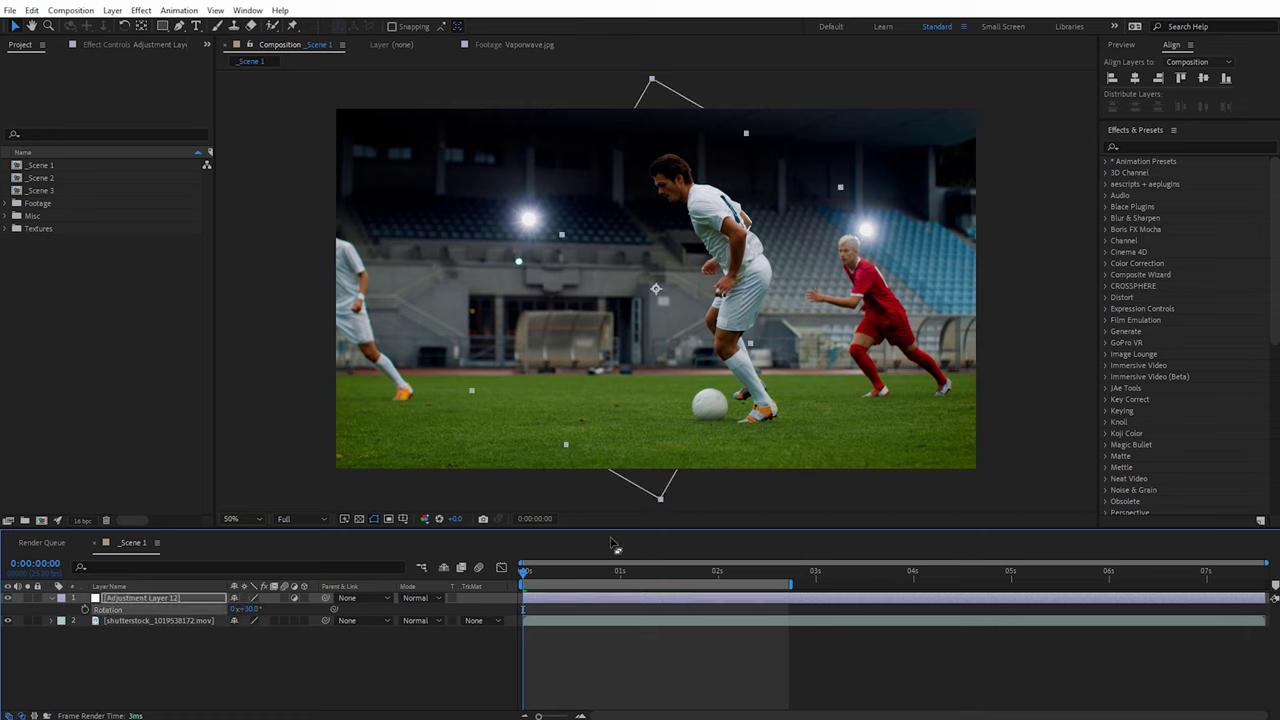
pyautogui.moveTo(746, 137); pyautogui.dragTo(857, 55)
pyautogui.press(',')
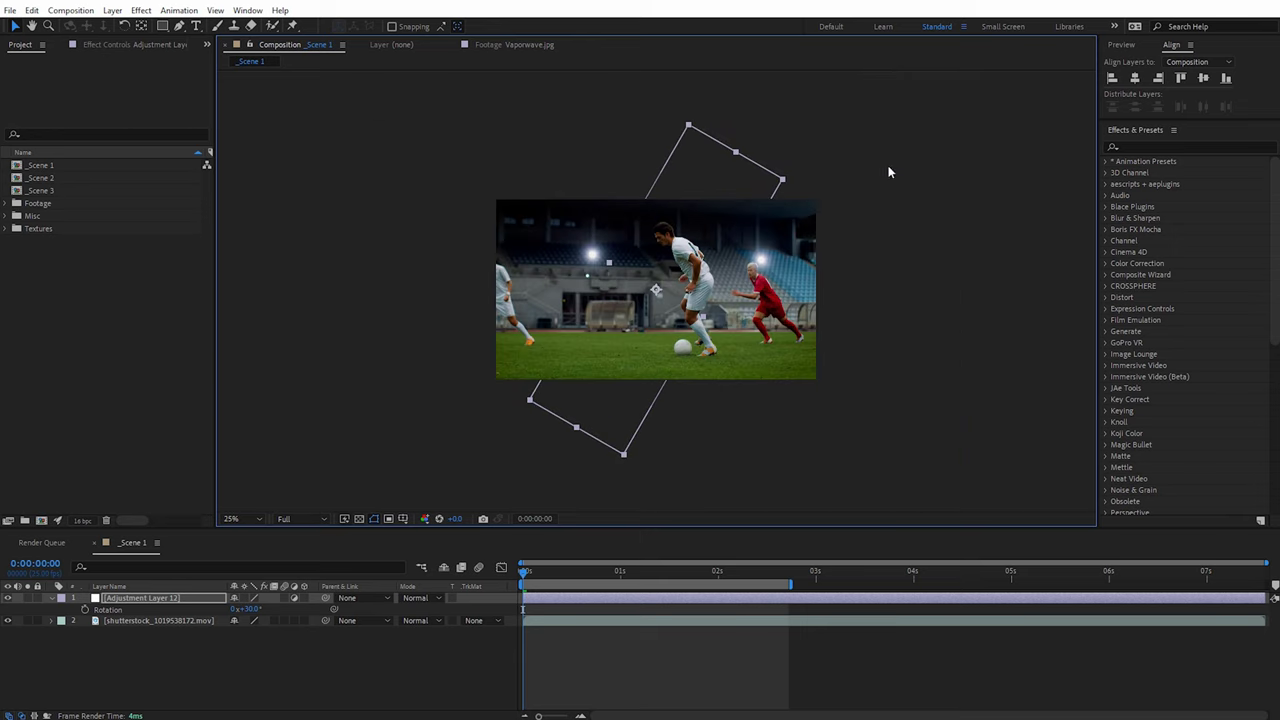
pyautogui.moveTo(736, 155); pyautogui.dragTo(761, 132)
pyautogui.press('.')
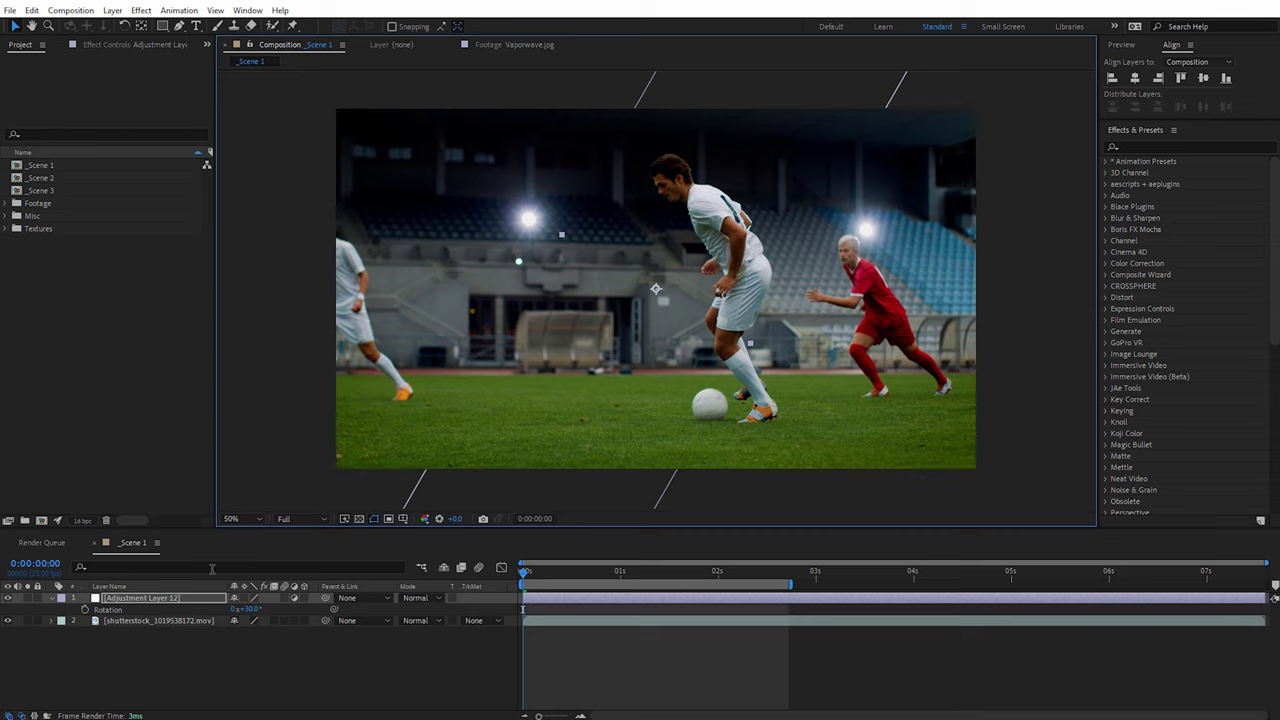
# Step: Apply the Distort Transform effect to the adjustment layer and set its Scale to 110
pyautogui.click(141, 10)
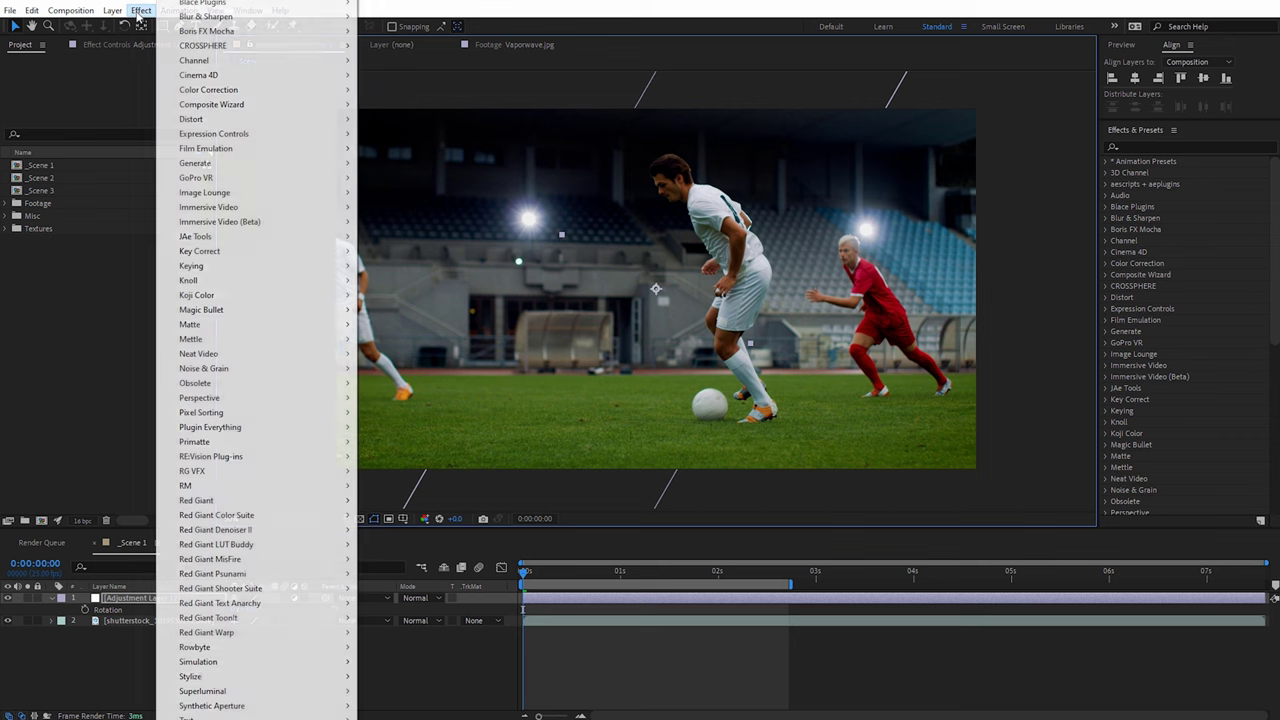
pyautogui.moveTo(215, 120)
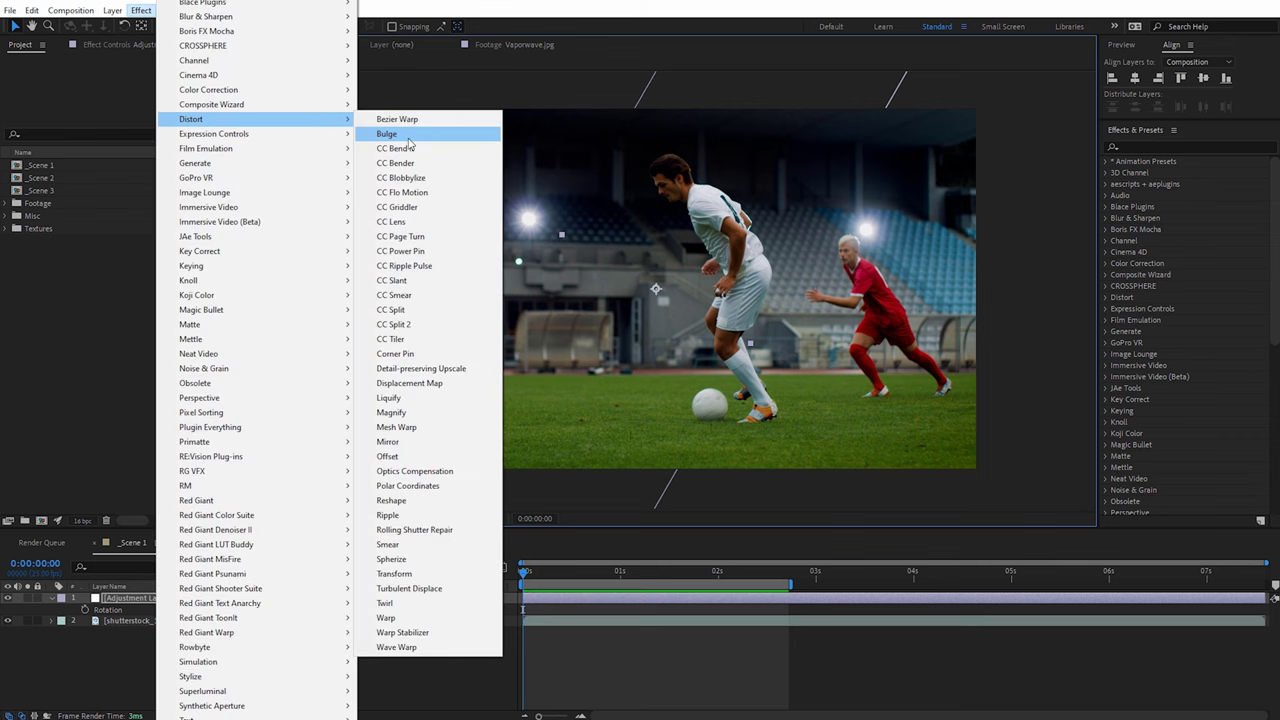
pyautogui.click(406, 574)
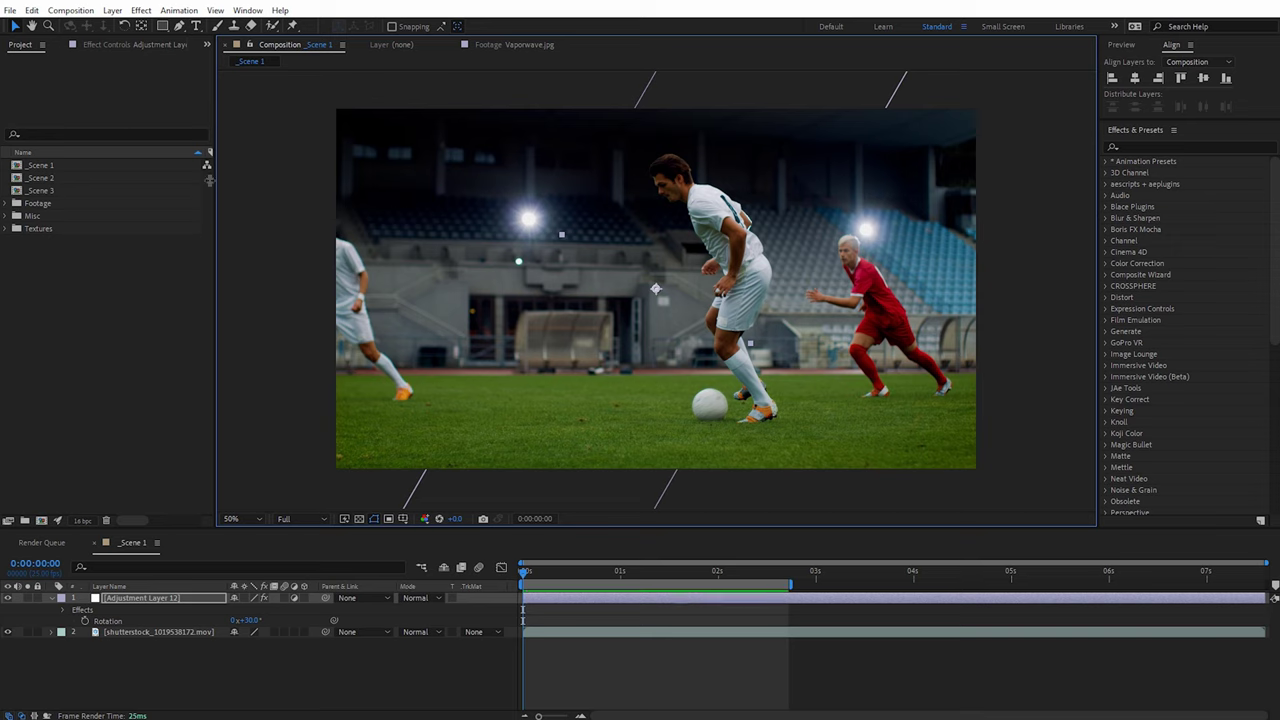
pyautogui.click(123, 47)
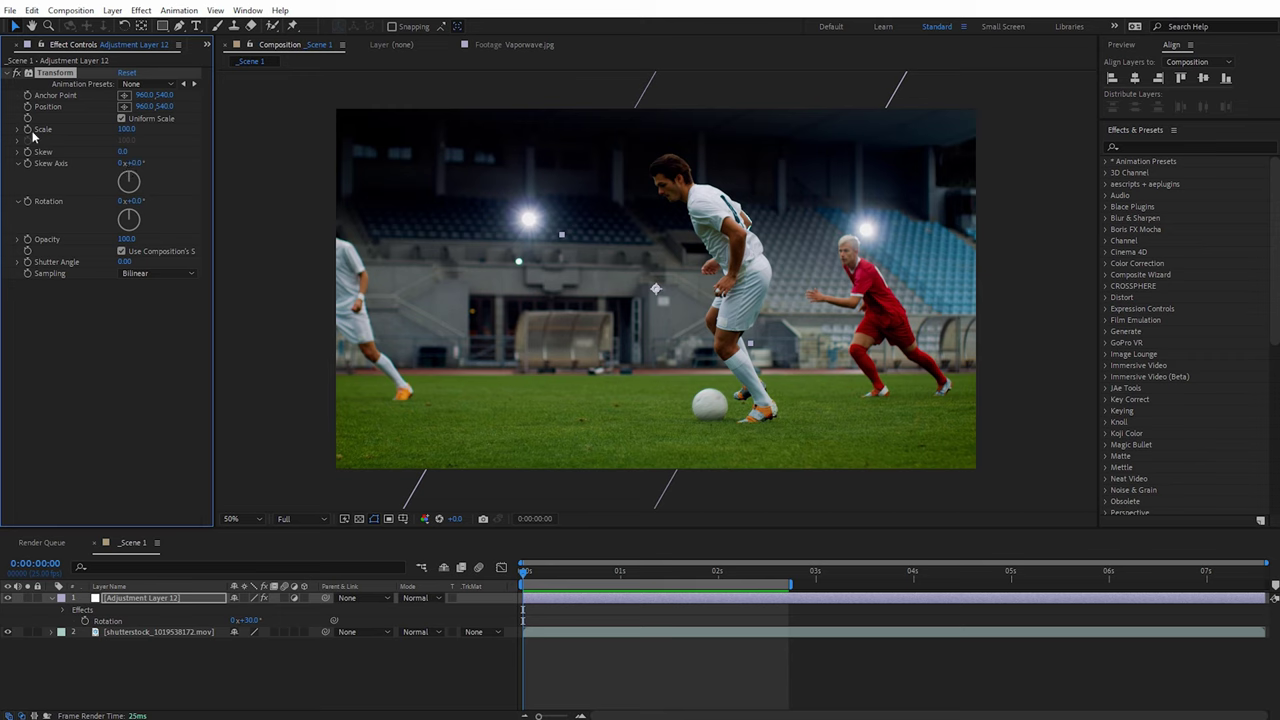
pyautogui.click(131, 130)
pyautogui.write('110')
pyautogui.press('Return')
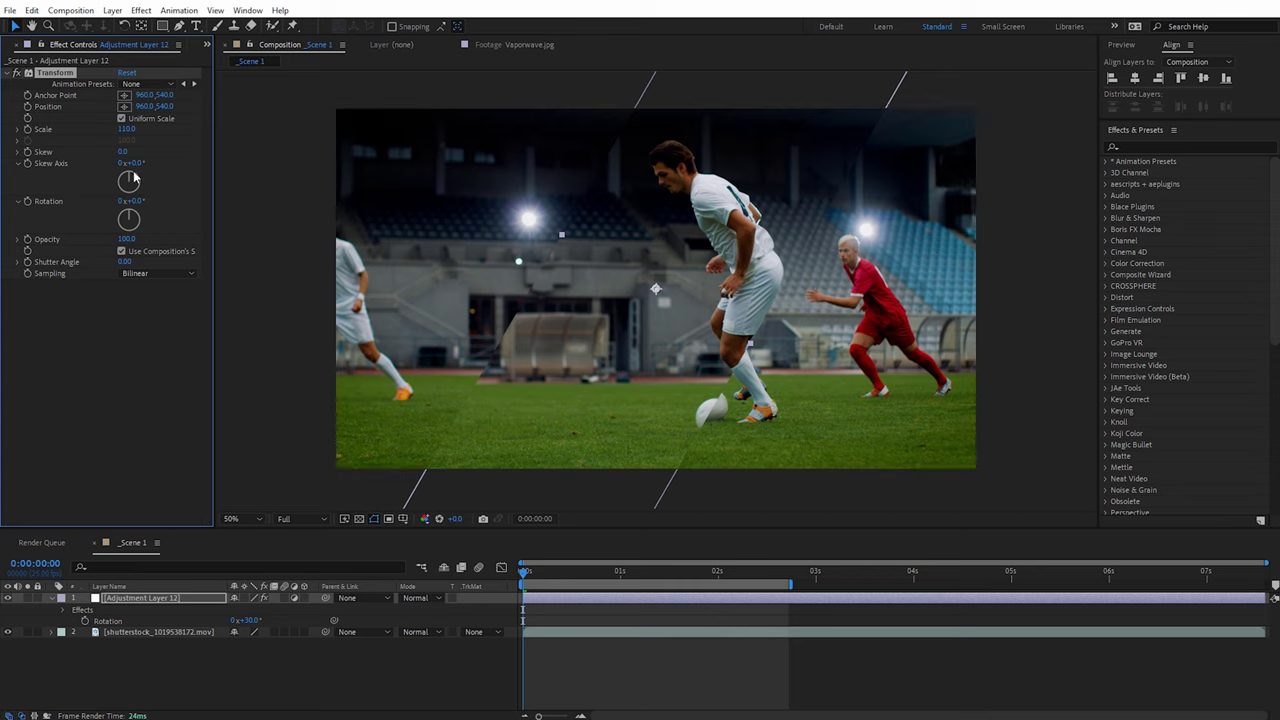
pyautogui.moveTo(126, 129)
pyautogui.mouseDown()
pyautogui.moveTo(111, 129)
pyautogui.moveTo(126, 129)
pyautogui.mouseUp()
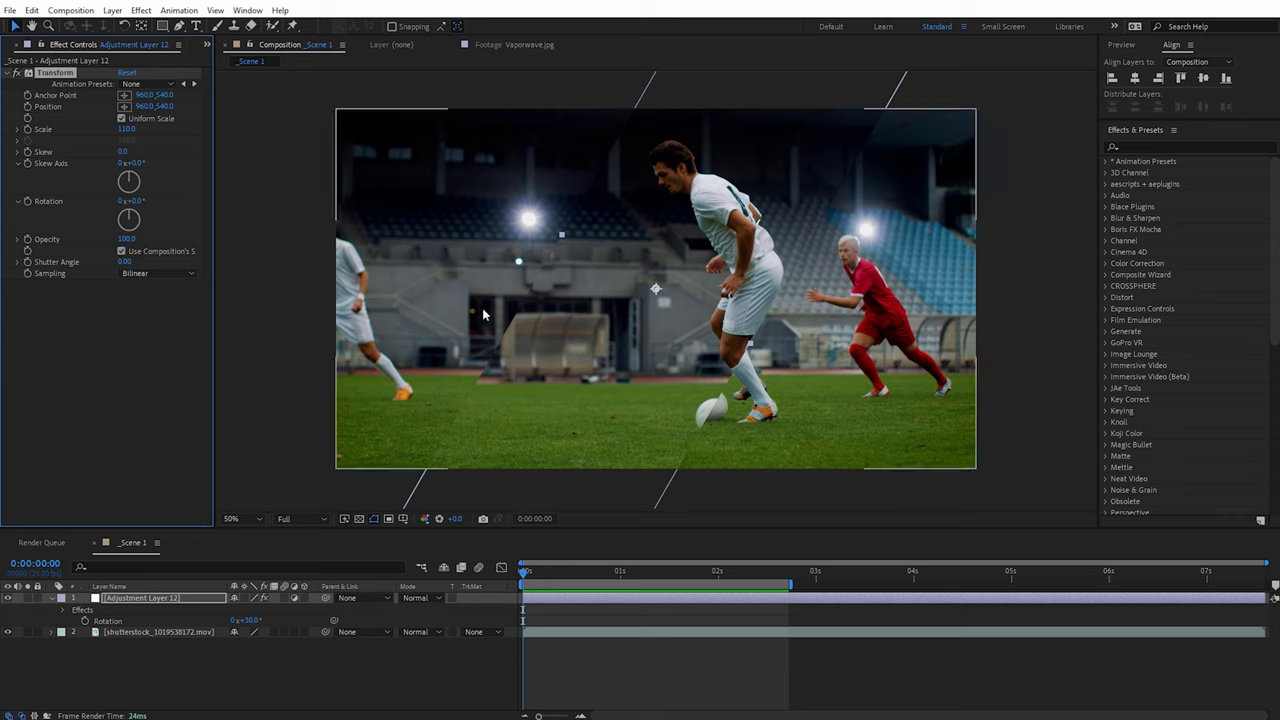
# Step: Add a Curves effect to the adjustment layer and raise the RGB midtones slightly to brighten the strip
pyautogui.click(139, 10)
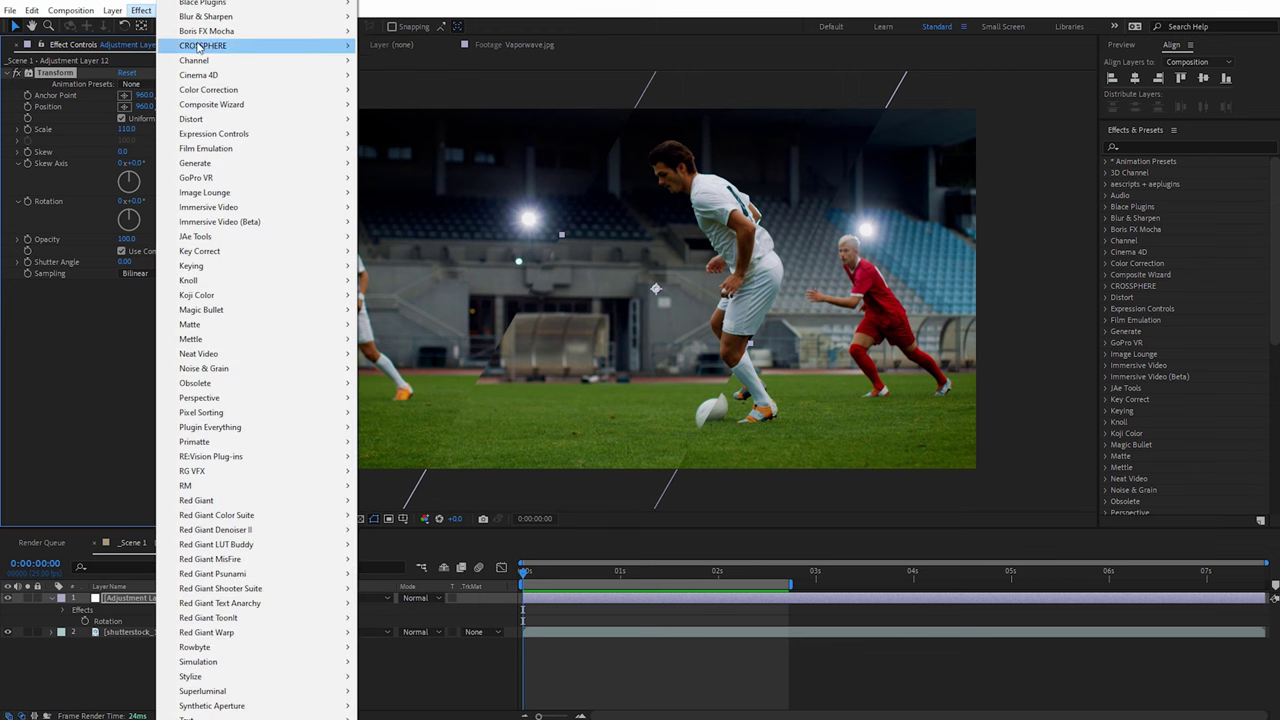
pyautogui.moveTo(290, 94)
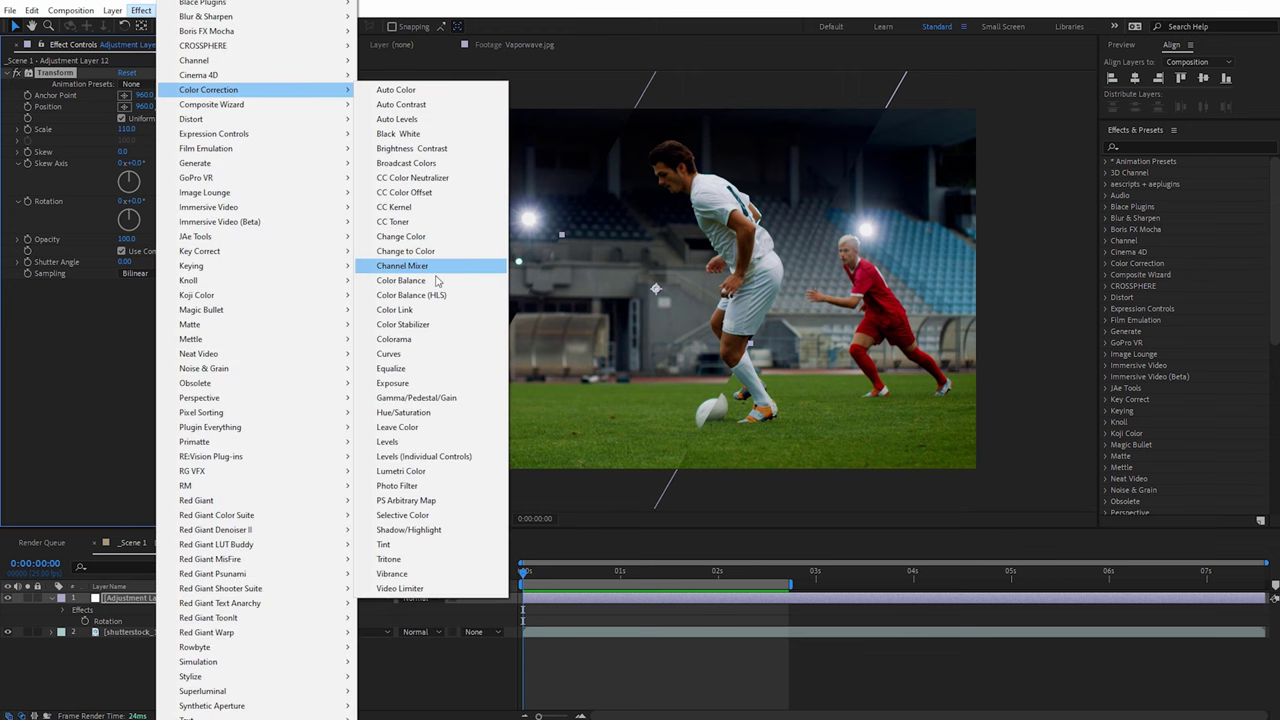
pyautogui.click(420, 354)
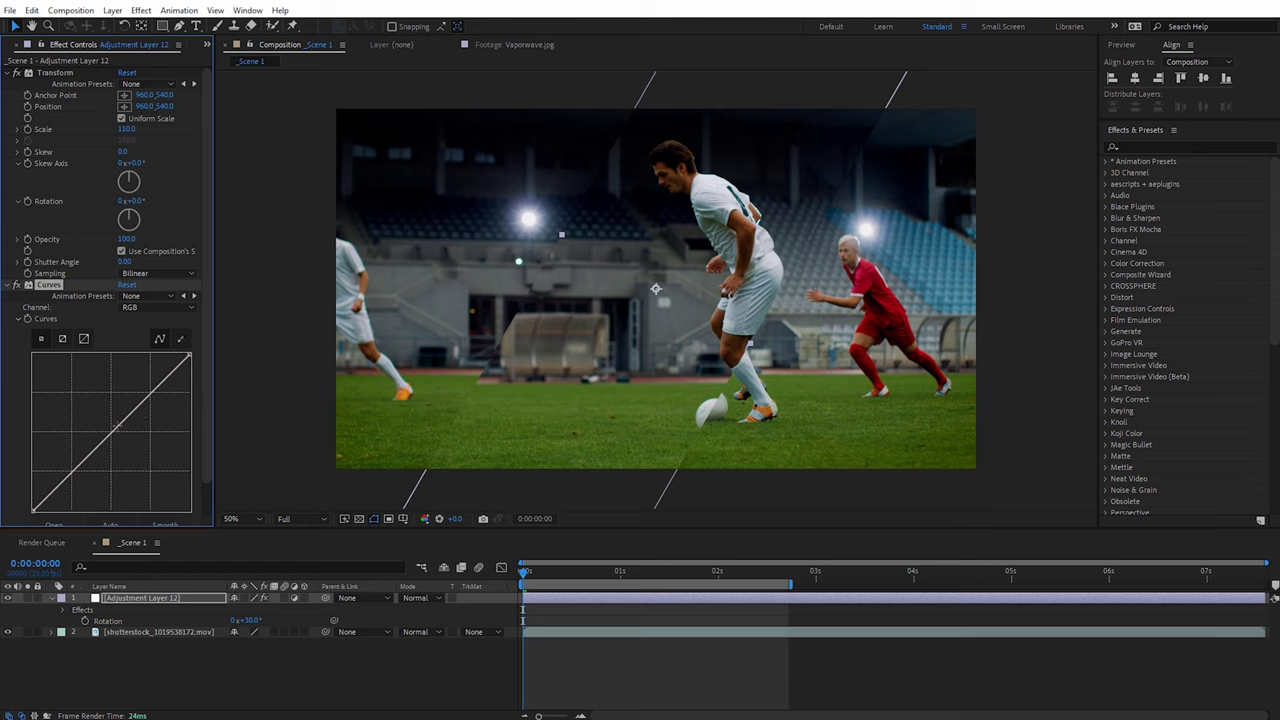
pyautogui.moveTo(117, 425); pyautogui.dragTo(113, 428)
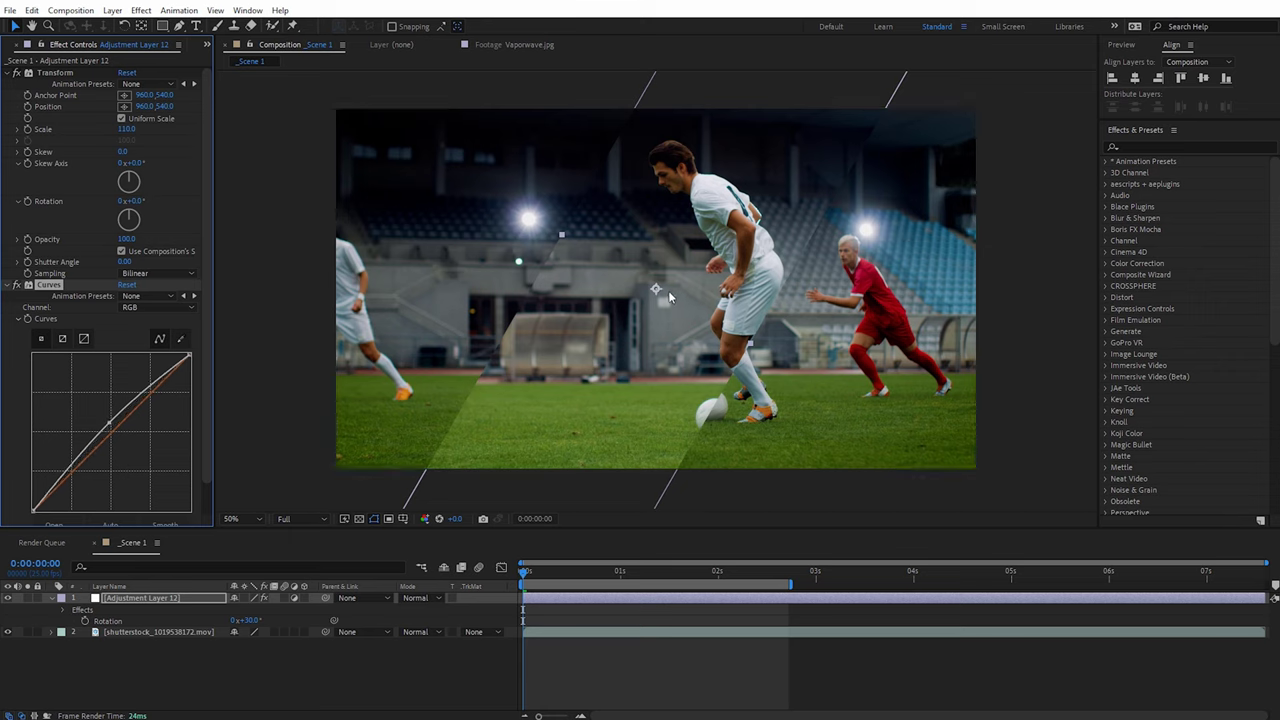
pyautogui.moveTo(660, 293); pyautogui.dragTo(788, 281)
pyautogui.hotkey('ctrl', 'z')
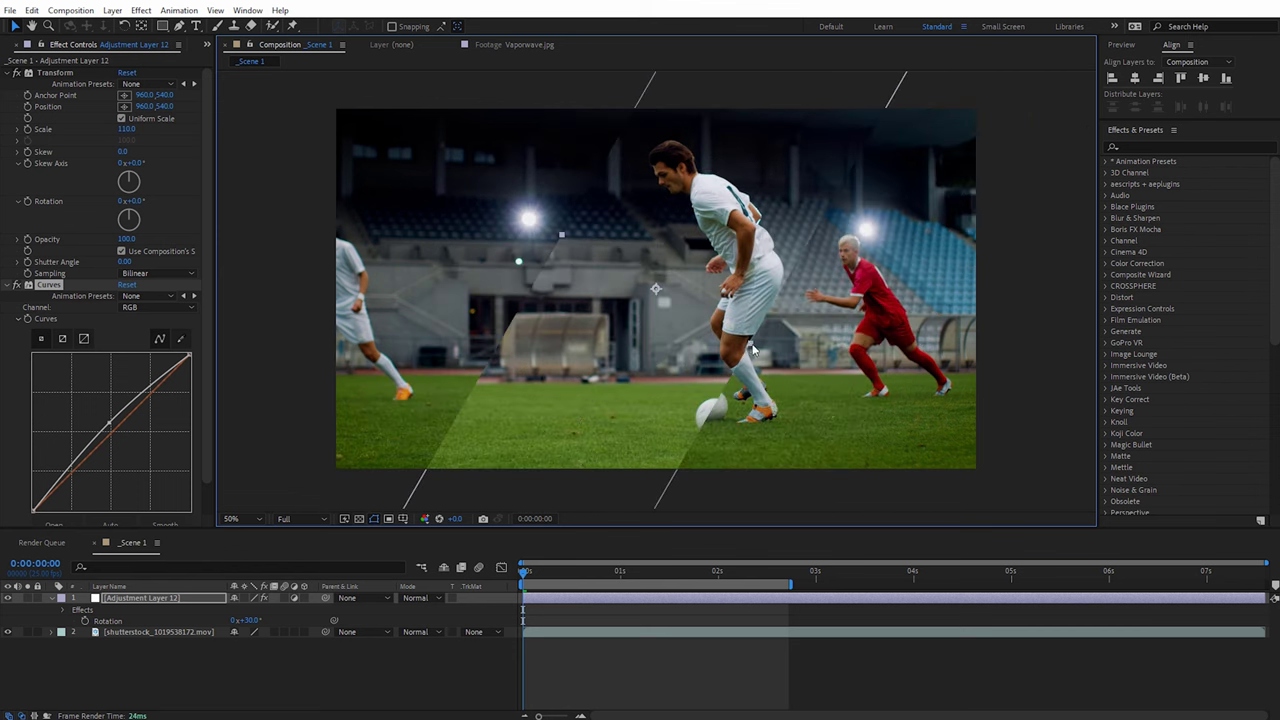
# Step: At 0:00:00:00, move the strip outside the frame's left edge and keyframe its Position at about -756, 540
pyautogui.click(522, 576)
pyautogui.press(',')
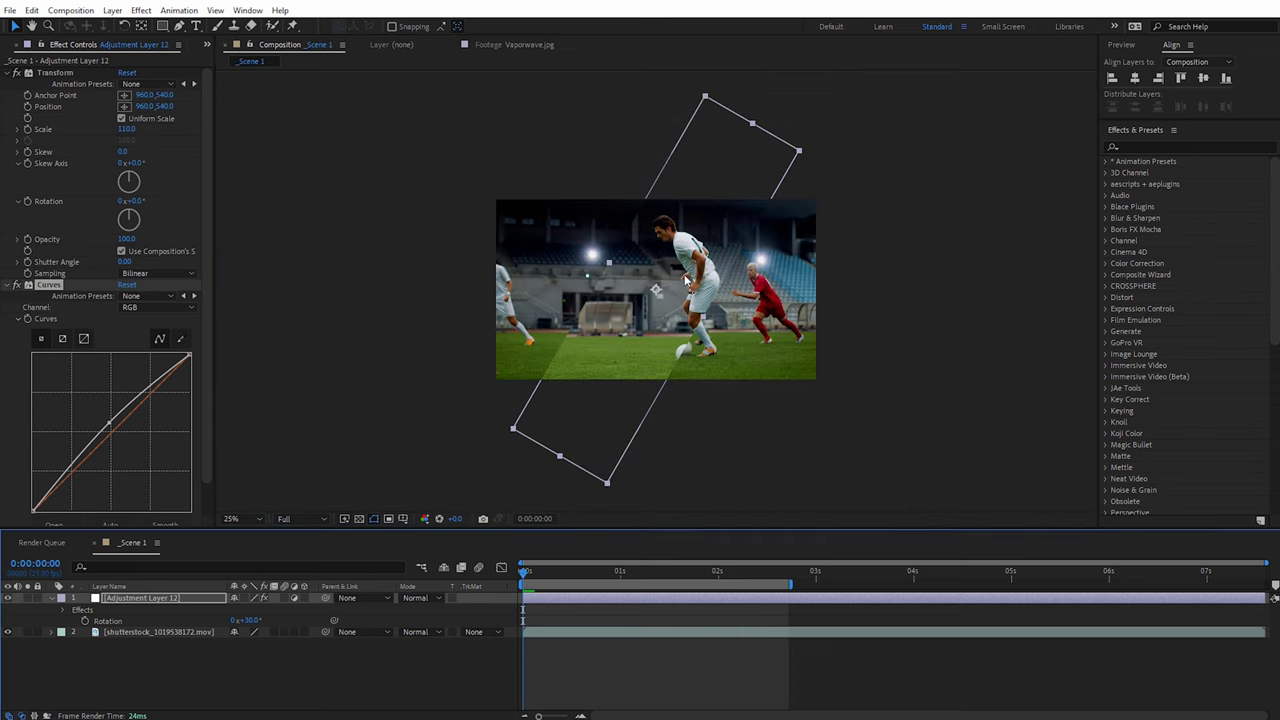
pyautogui.moveTo(668, 276); pyautogui.dragTo(398, 282)
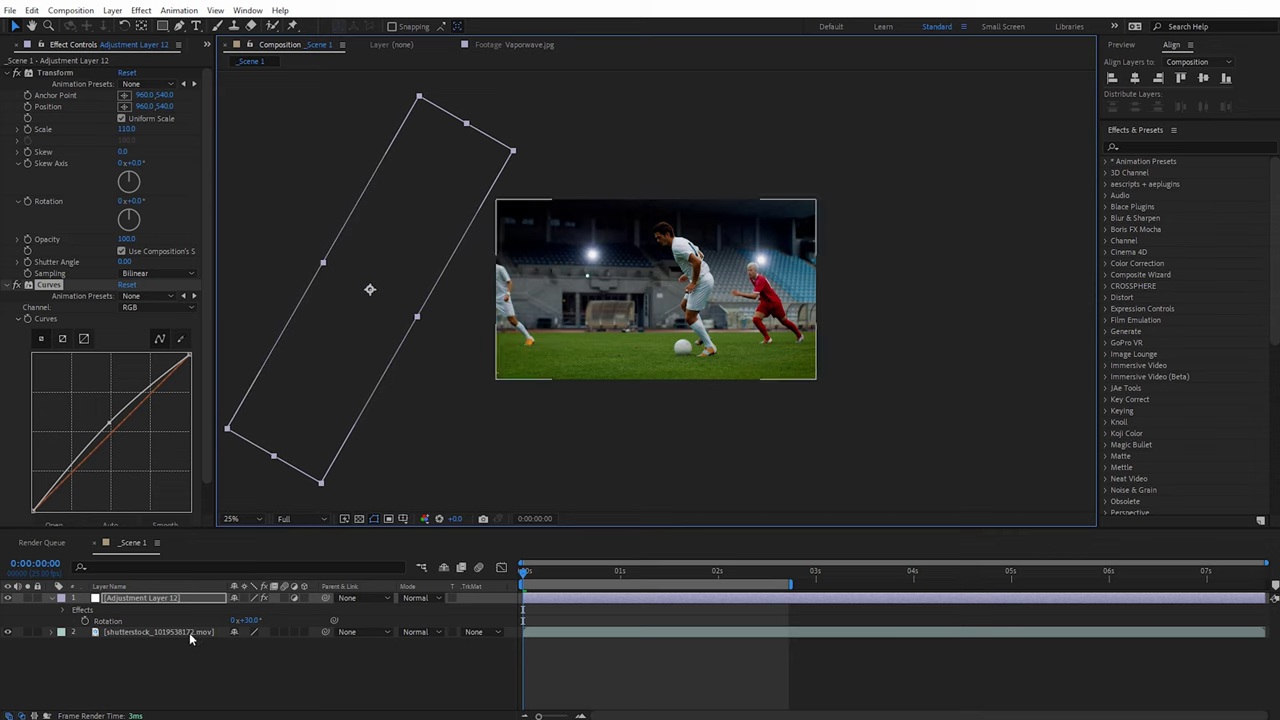
pyautogui.press('p')
pyautogui.click(85, 609)
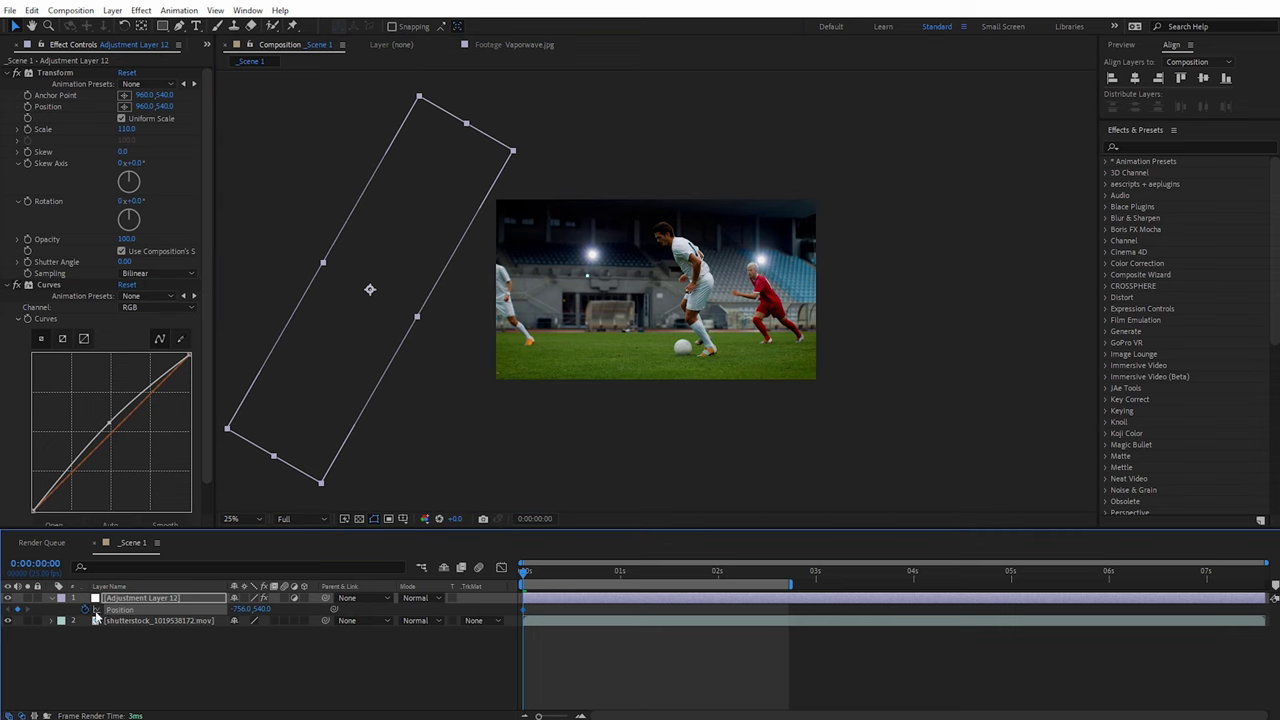
# Step: At 0:00:01:09, move the strip past the frame's right edge to a Position of about 2756, 540
pyautogui.moveTo(527, 575); pyautogui.dragTo(659, 597)
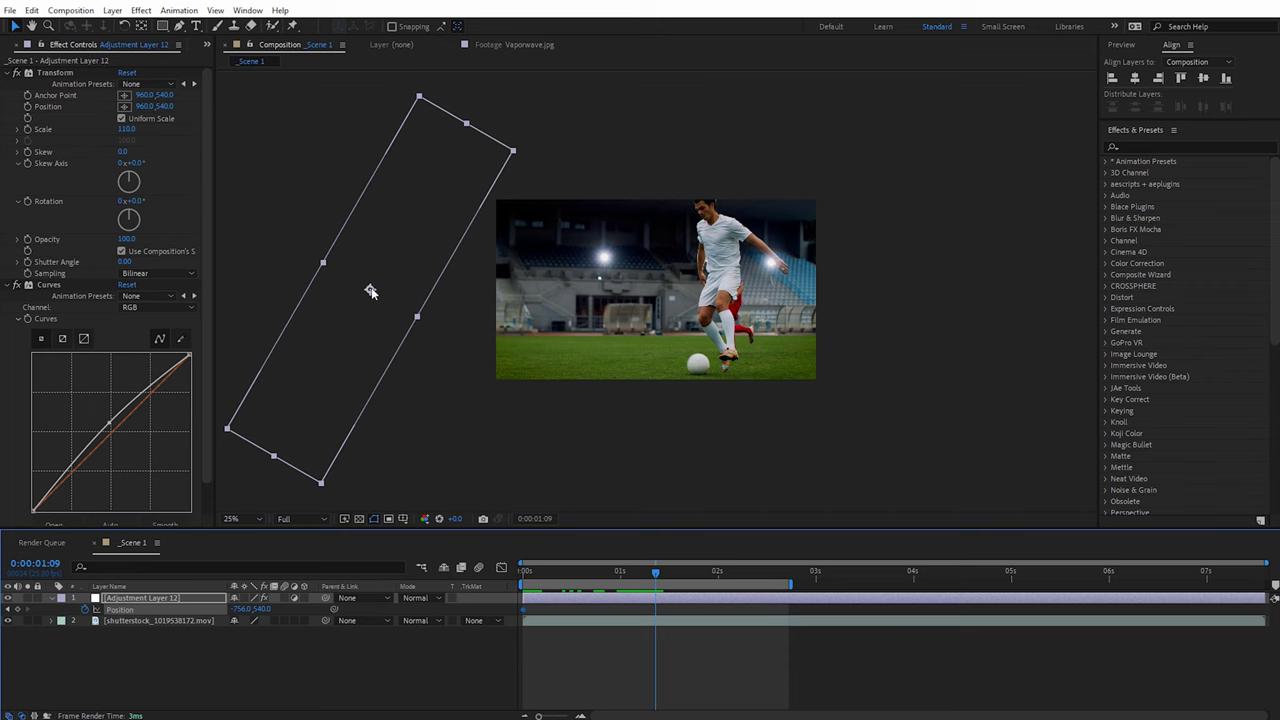
pyautogui.moveTo(370, 291); pyautogui.dragTo(922, 290)
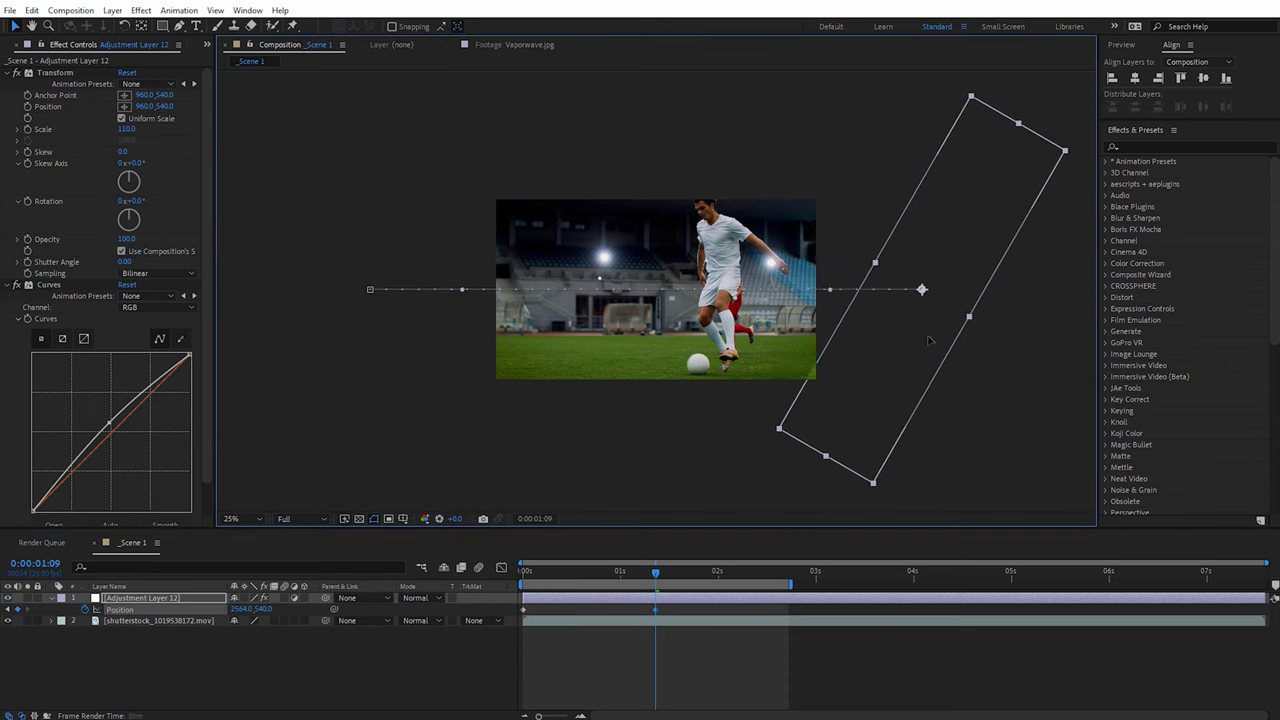
pyautogui.moveTo(928, 341); pyautogui.dragTo(957, 346)
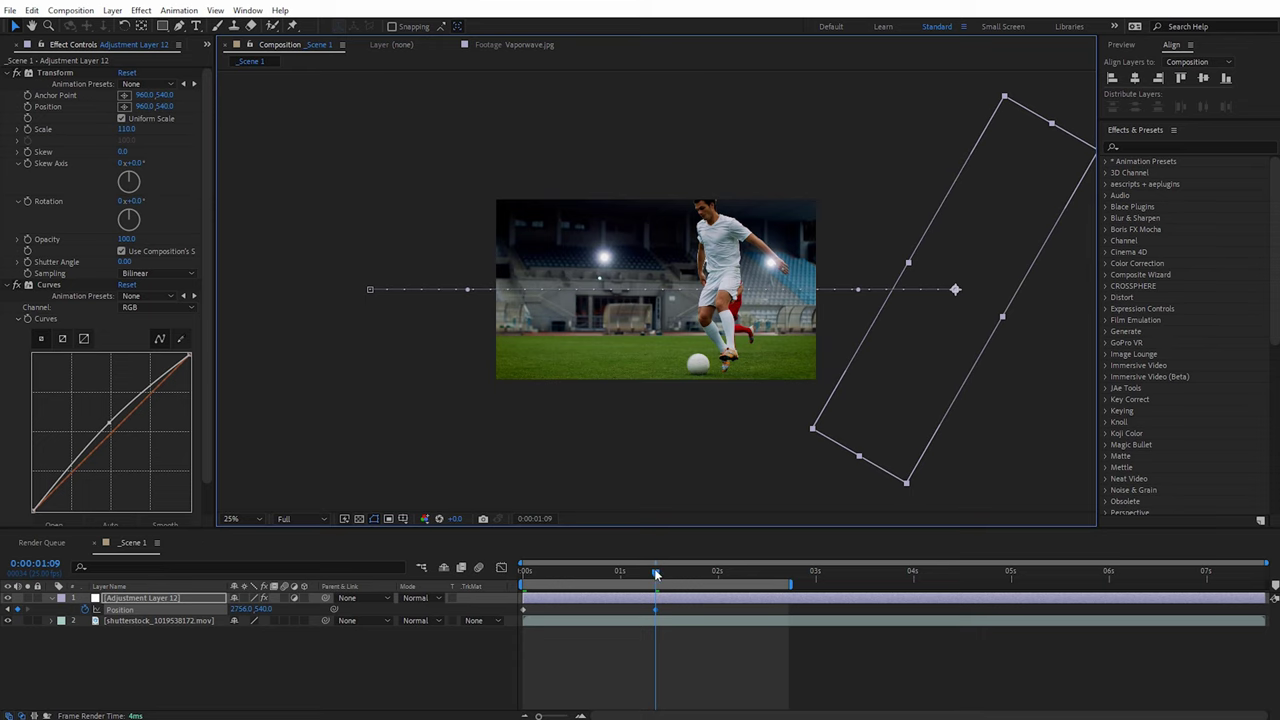
# Step: Play back the strip's sweep across the footage and go to 0:00:00:19 to inspect it over the player
pyautogui.press('.')
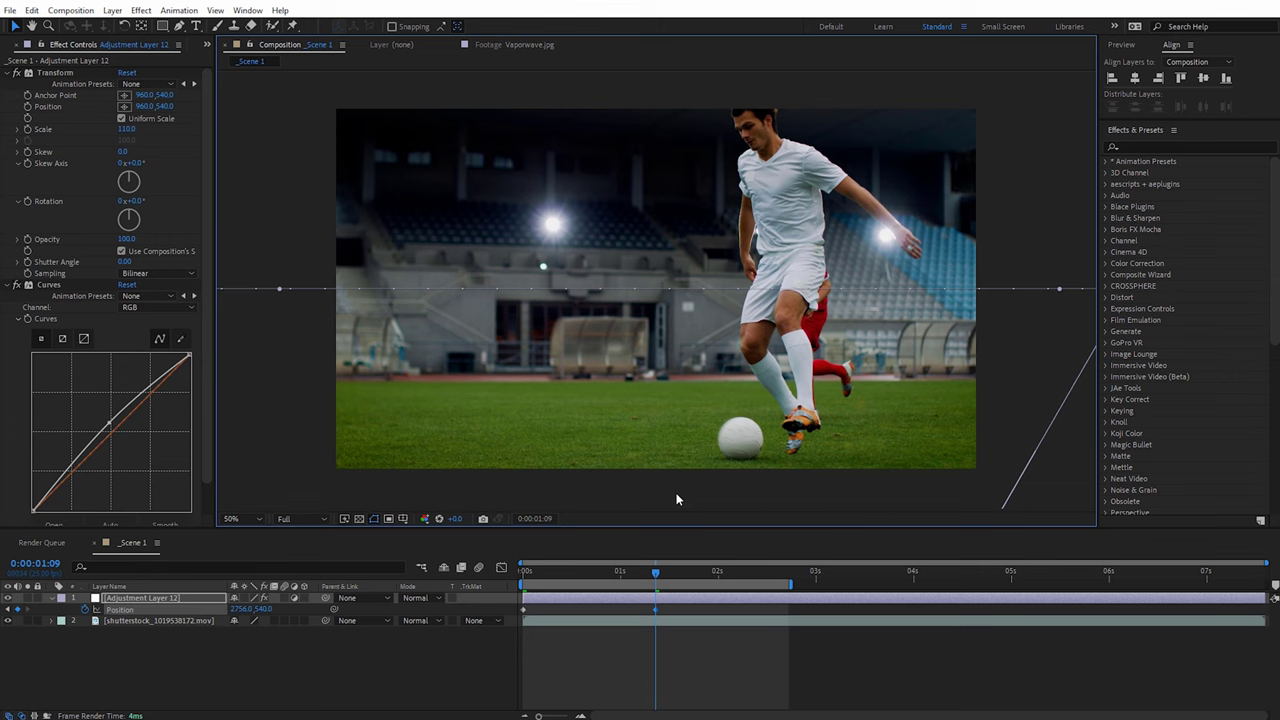
pyautogui.press('space')
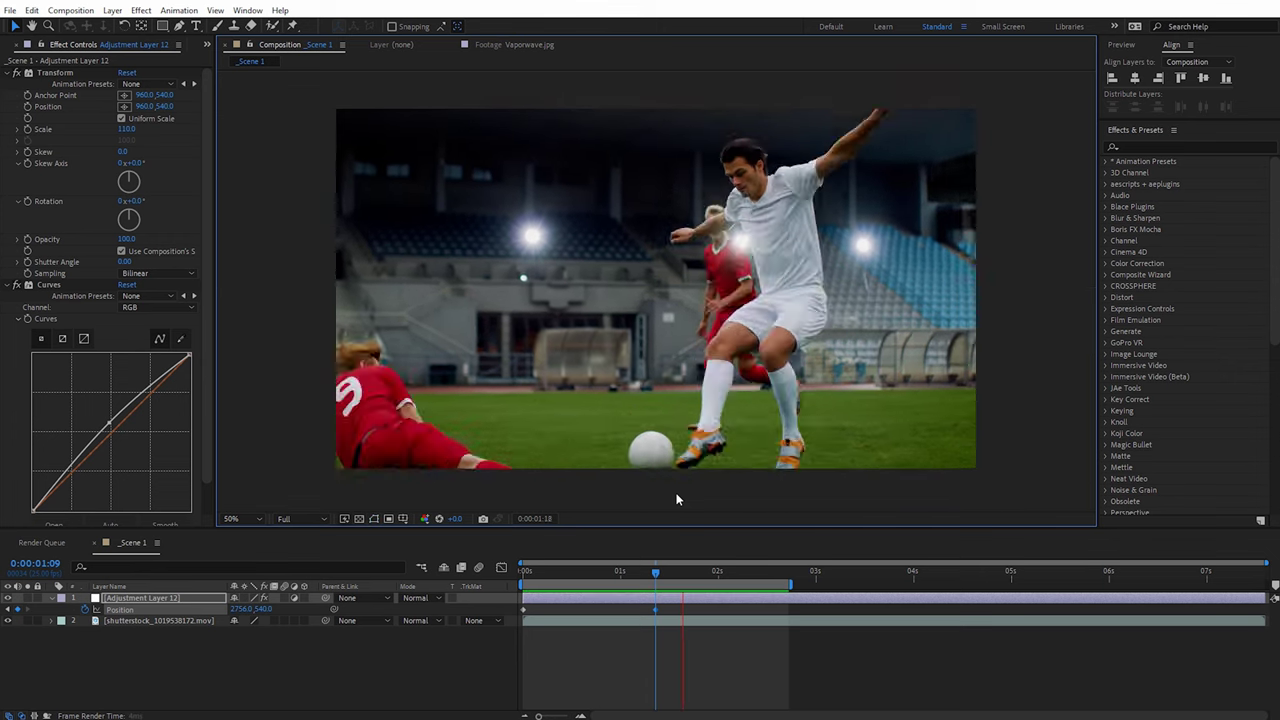
pyautogui.moveTo(590, 571)
pyautogui.mouseDown()
pyautogui.moveTo(563, 596)
pyautogui.moveTo(603, 592)
pyautogui.mouseUp()
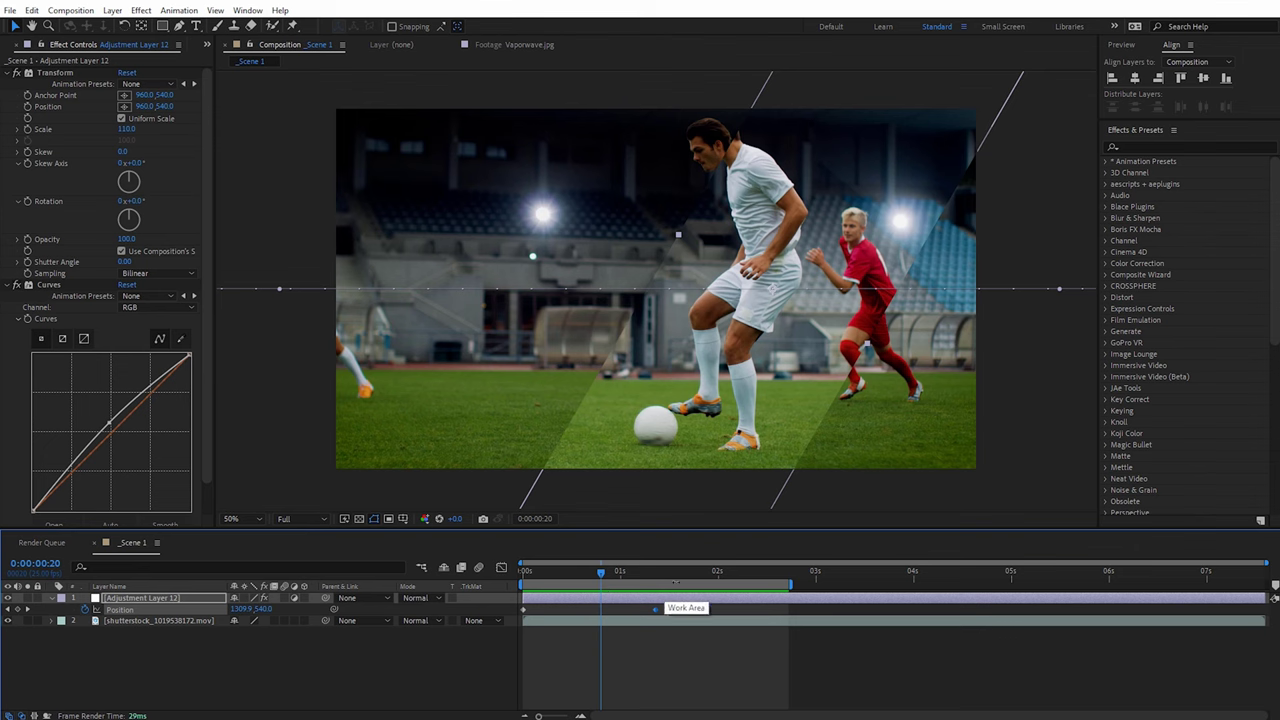
pyautogui.click(599, 577)
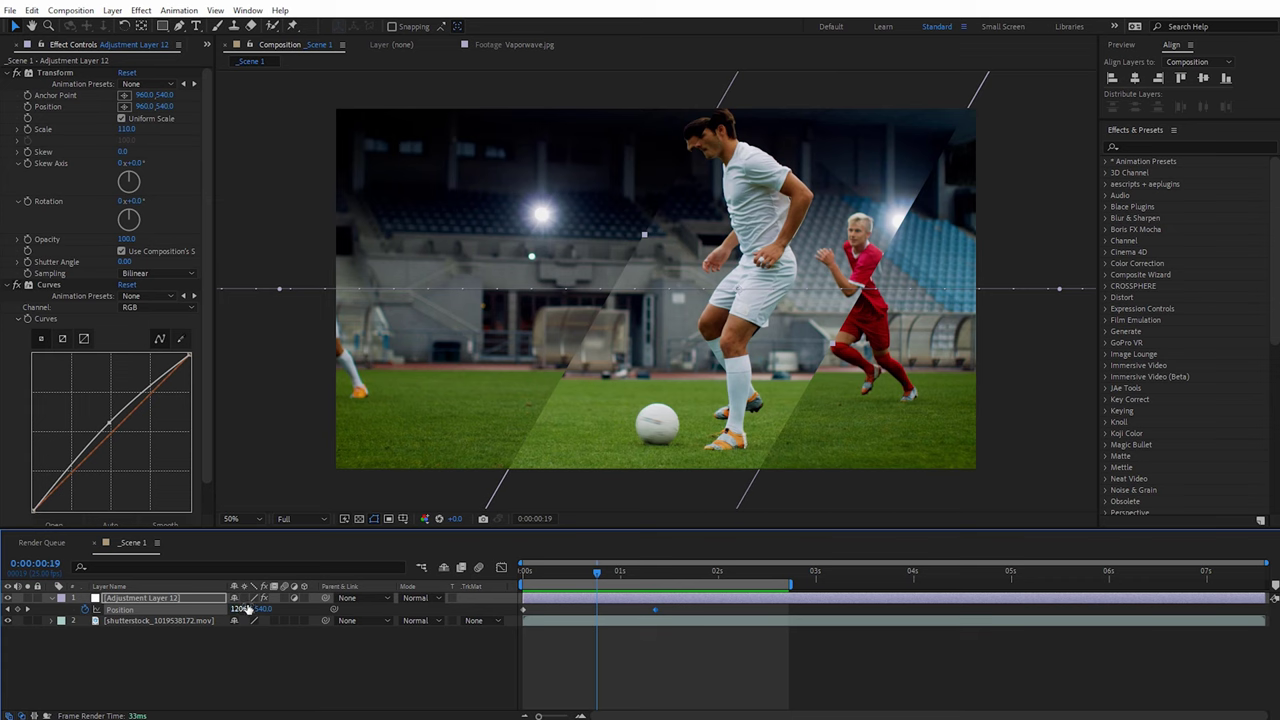
# Step: Duplicate the adjustment layer, narrow the copy into a thinner strip inside the original, and reveal its Position keyframes
pyautogui.click(133, 598)
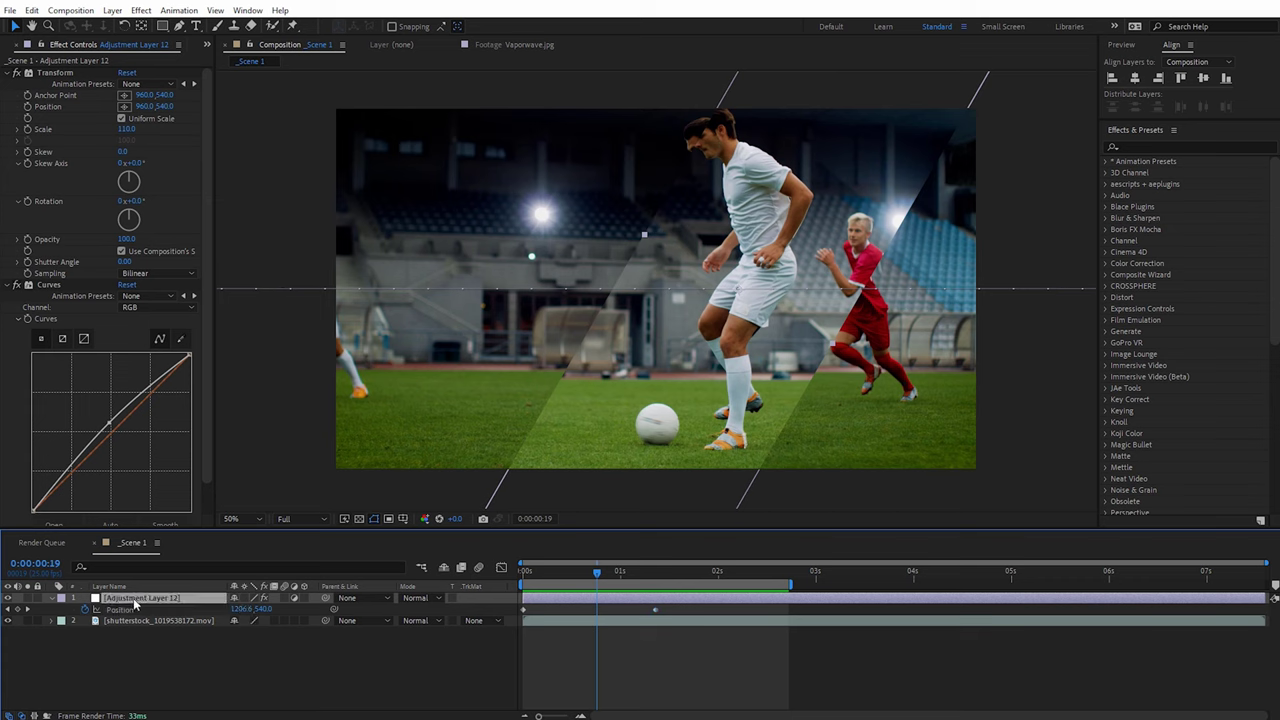
pyautogui.hotkey('ctrl', 'd')
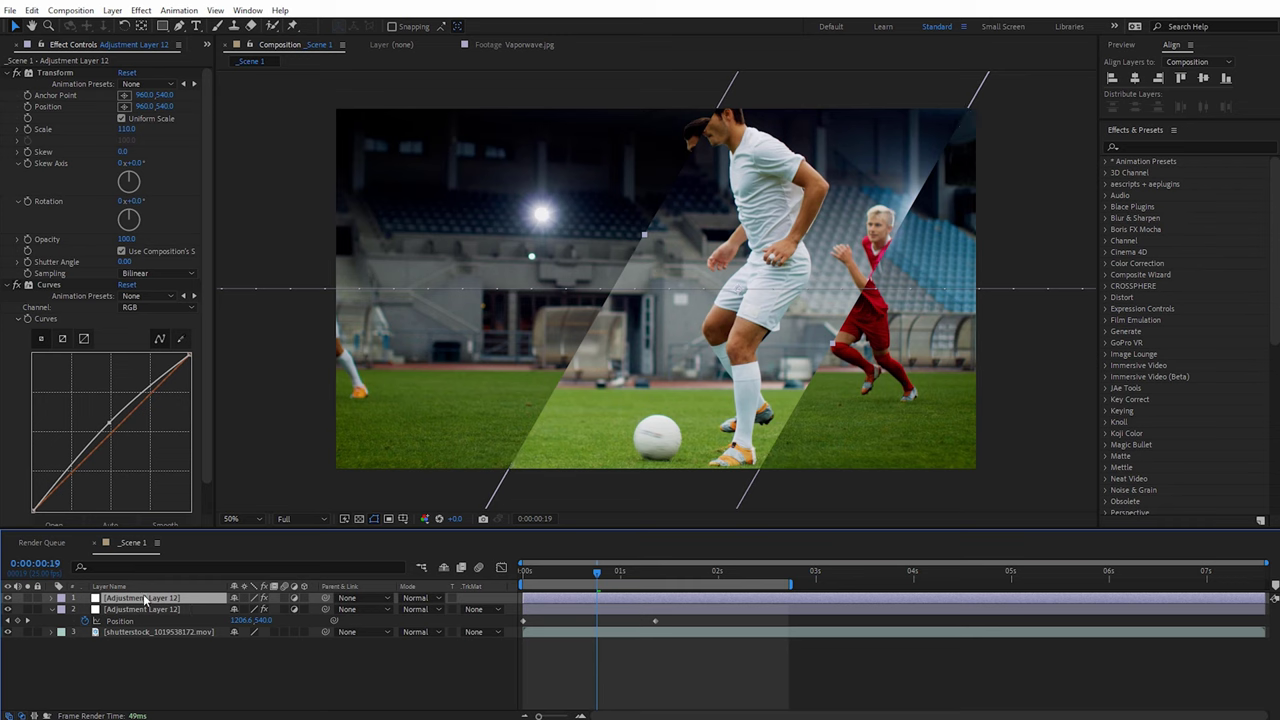
pyautogui.moveTo(831, 342); pyautogui.dragTo(773, 336)
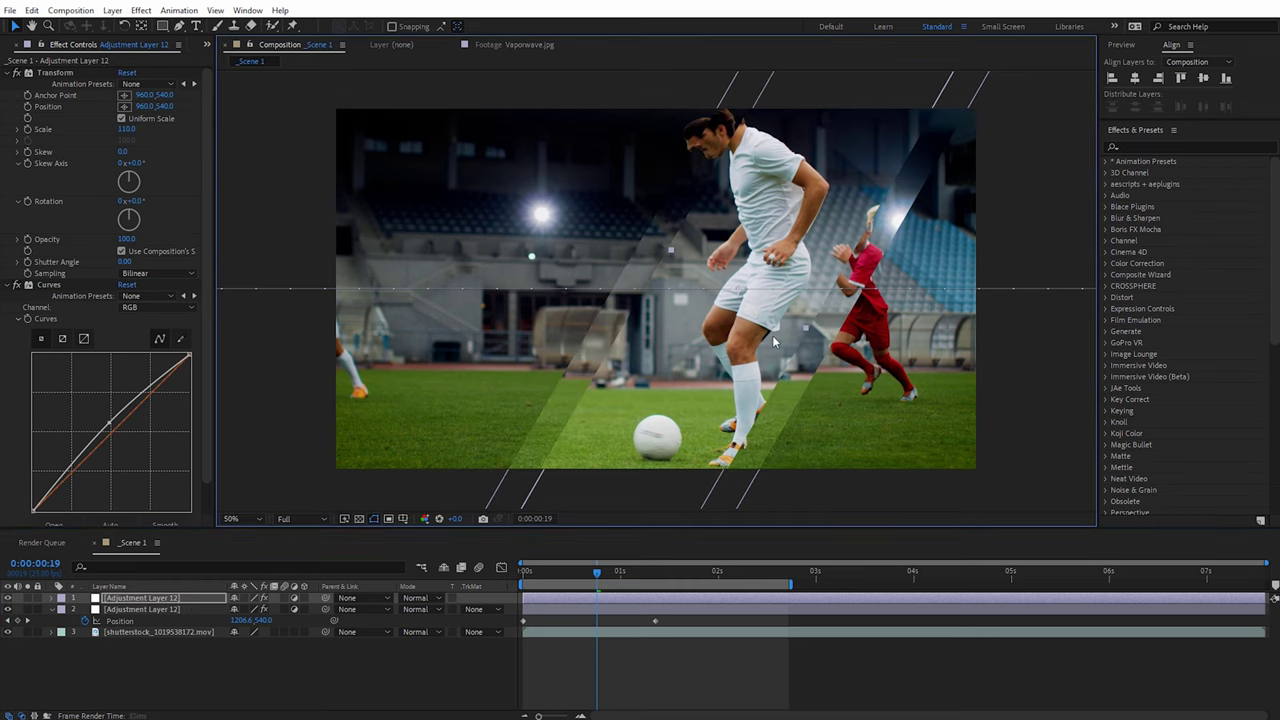
pyautogui.click(539, 602)
pyautogui.press('u')
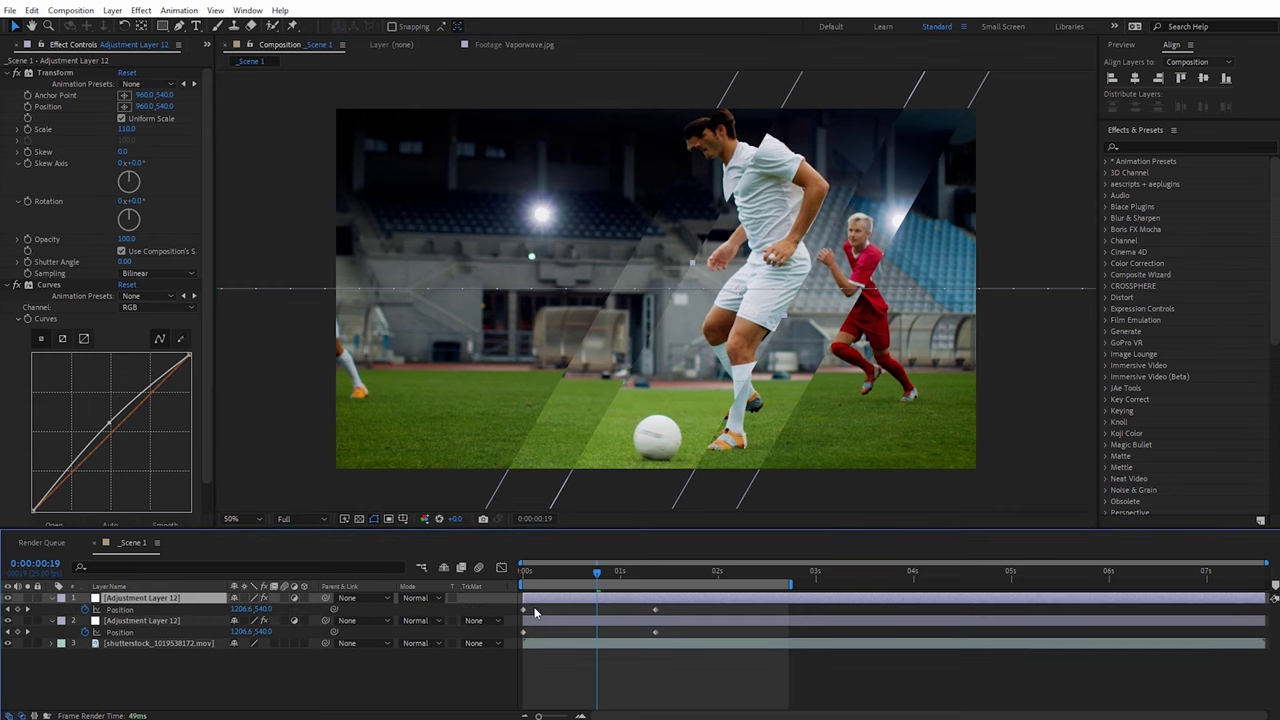
# Step: Shift the thinner strip's layer about three frames later so it trails the wide strip, and review the offset sweep
pyautogui.moveTo(537, 603); pyautogui.dragTo(550, 605)
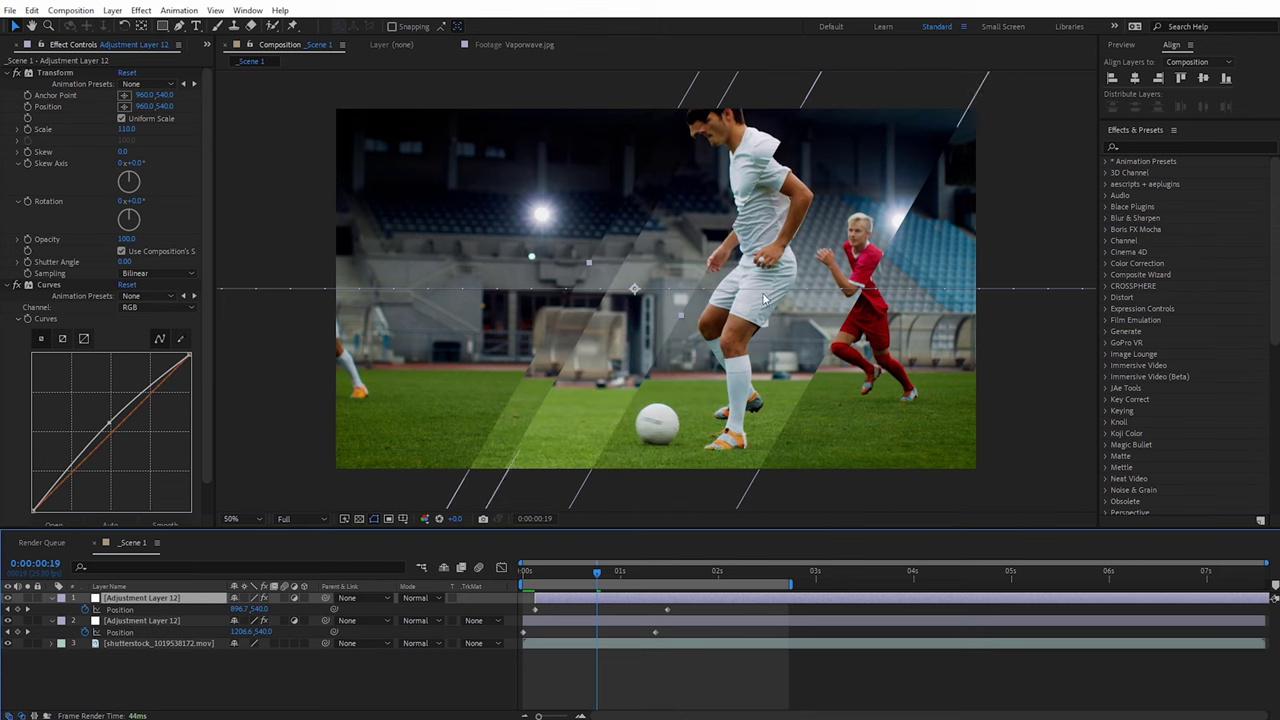
pyautogui.moveTo(596, 571)
pyautogui.mouseDown()
pyautogui.moveTo(527, 571)
pyautogui.moveTo(653, 575)
pyautogui.moveTo(566, 567)
pyautogui.moveTo(597, 571)
pyautogui.mouseUp()
pyautogui.moveTo(595, 572); pyautogui.dragTo(600, 576)
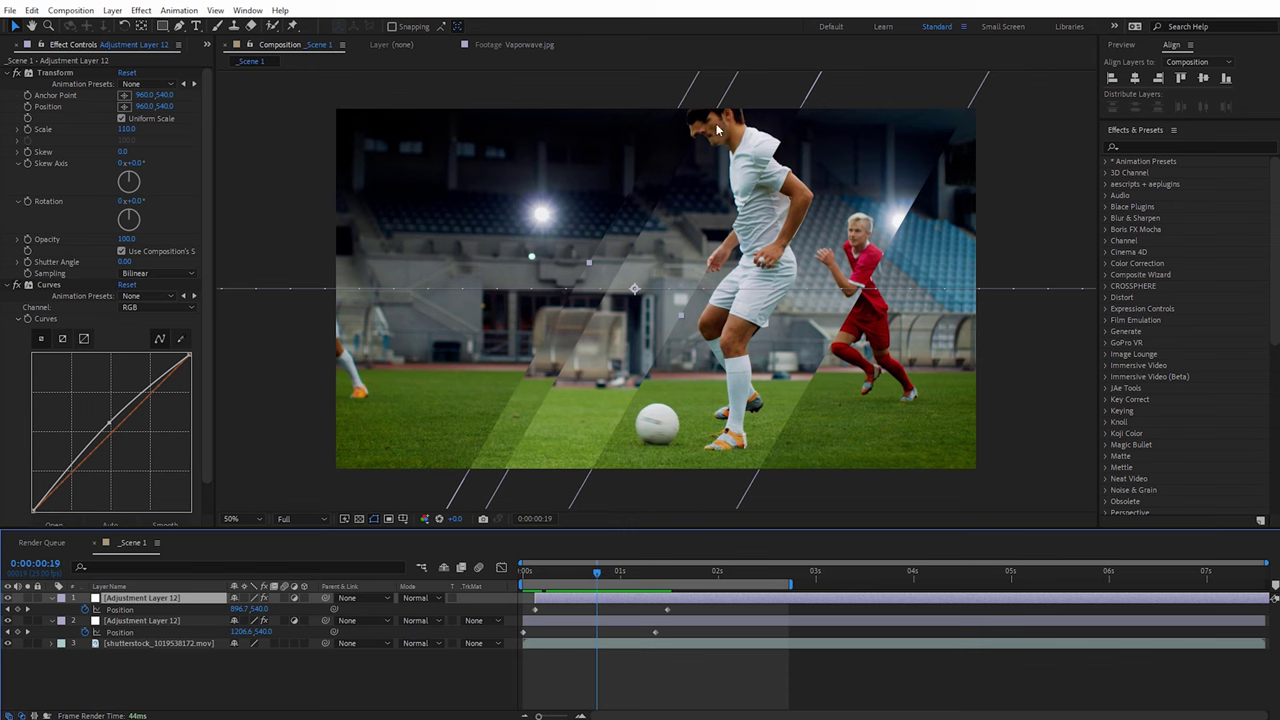
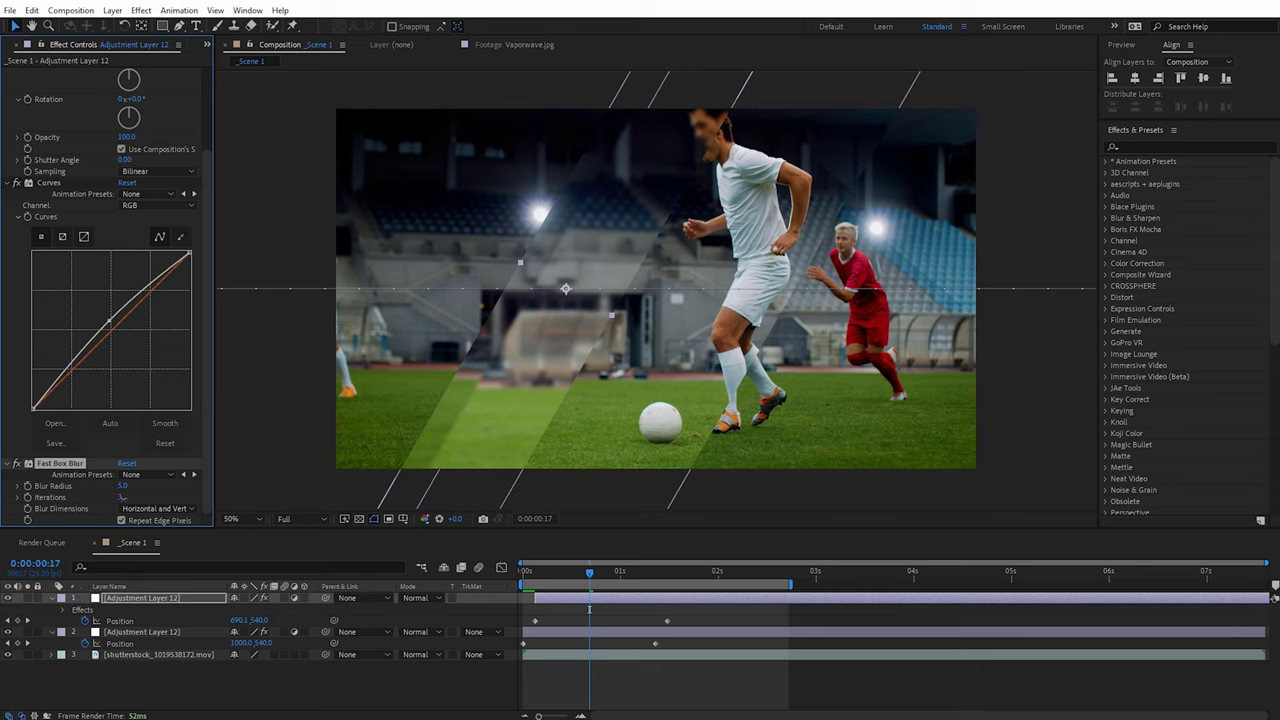
# Step: Try 14 Iterations on the thinner strip's Fast Box Blur and undo the change
pyautogui.moveTo(122, 497); pyautogui.dragTo(124, 497)
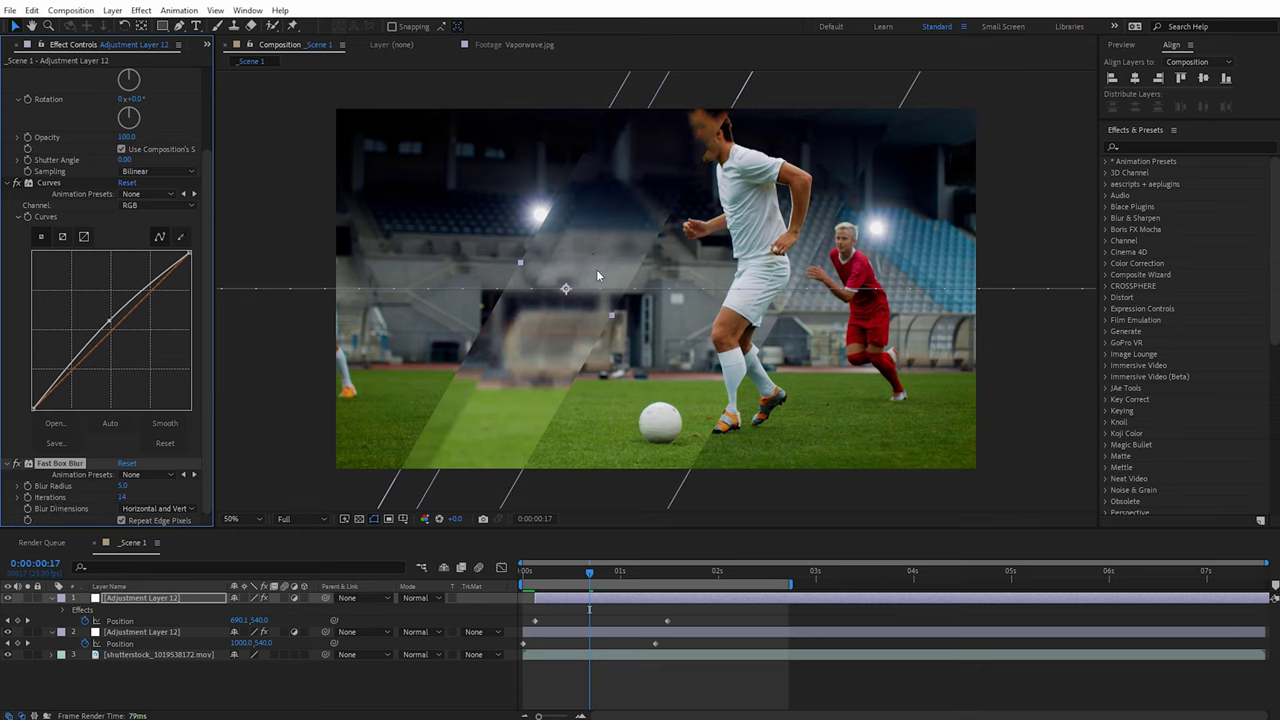
pyautogui.hotkey('ctrl', 'z')
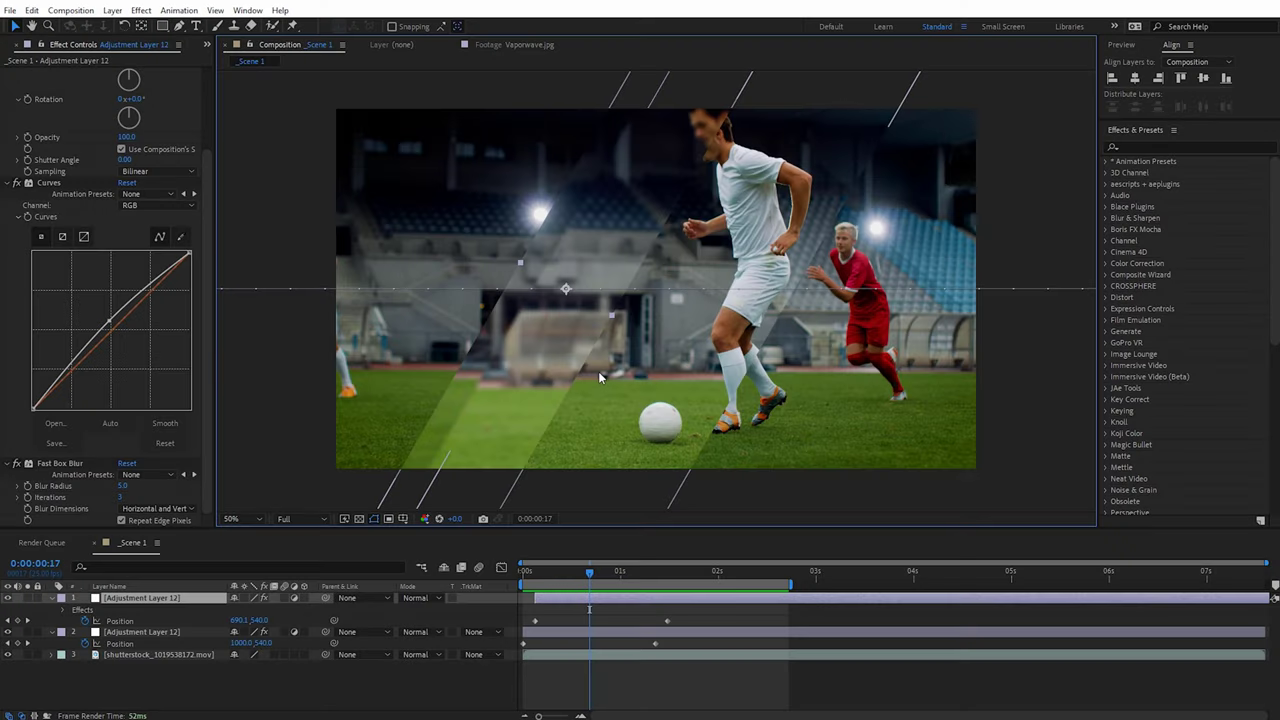
# Step: Apply Quick Chromatic Aberration 2 to the thinner strip and move it above Fast Box Blur in the effect order
pyautogui.click(141, 10)
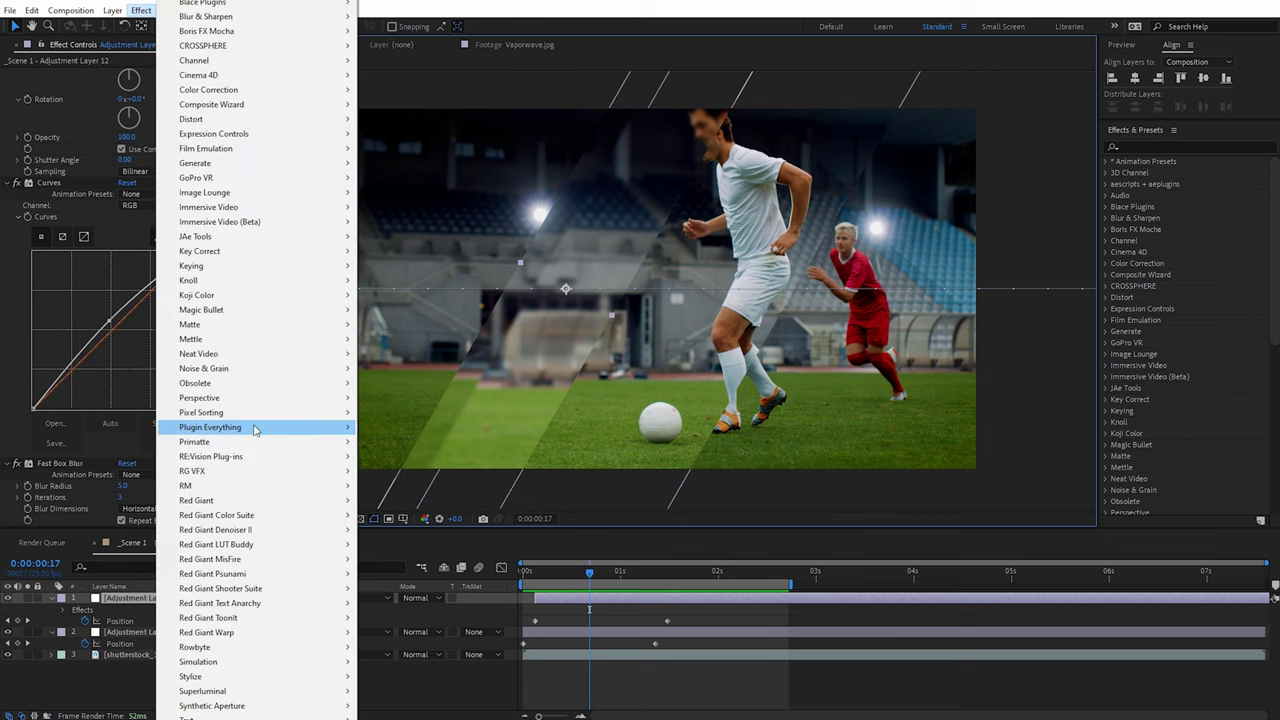
pyautogui.moveTo(257, 427)
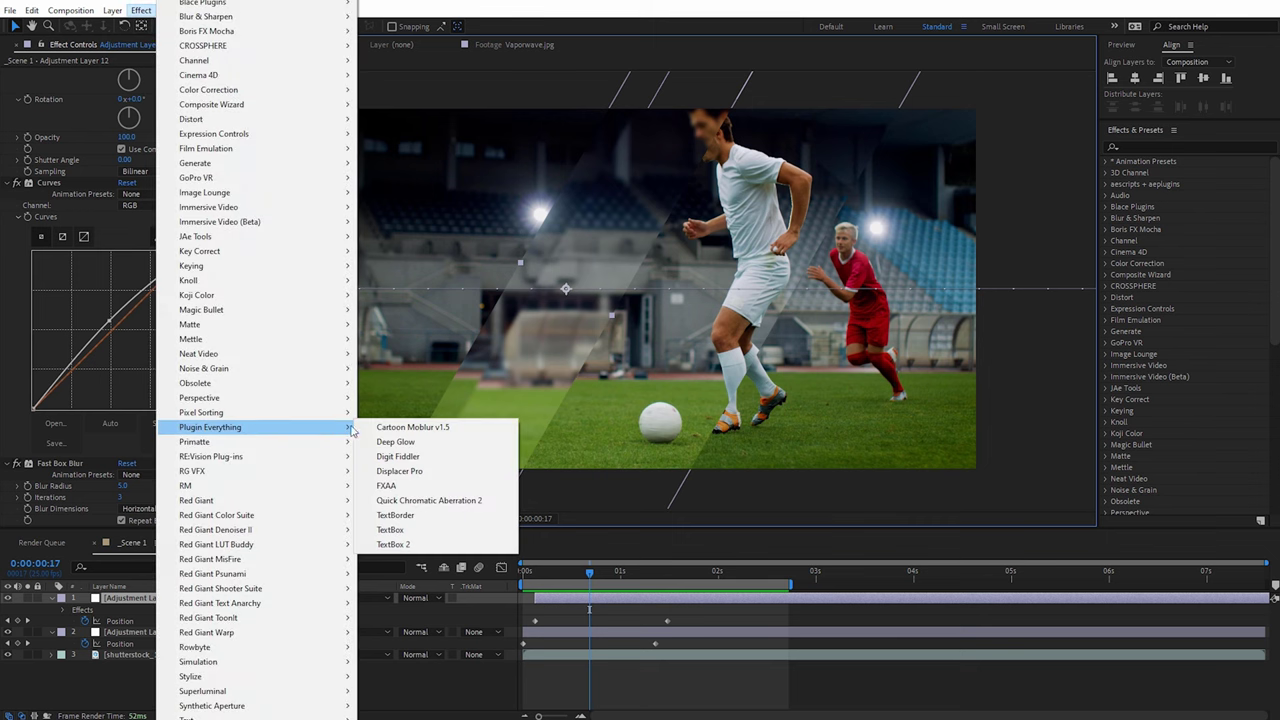
pyautogui.click(448, 504)
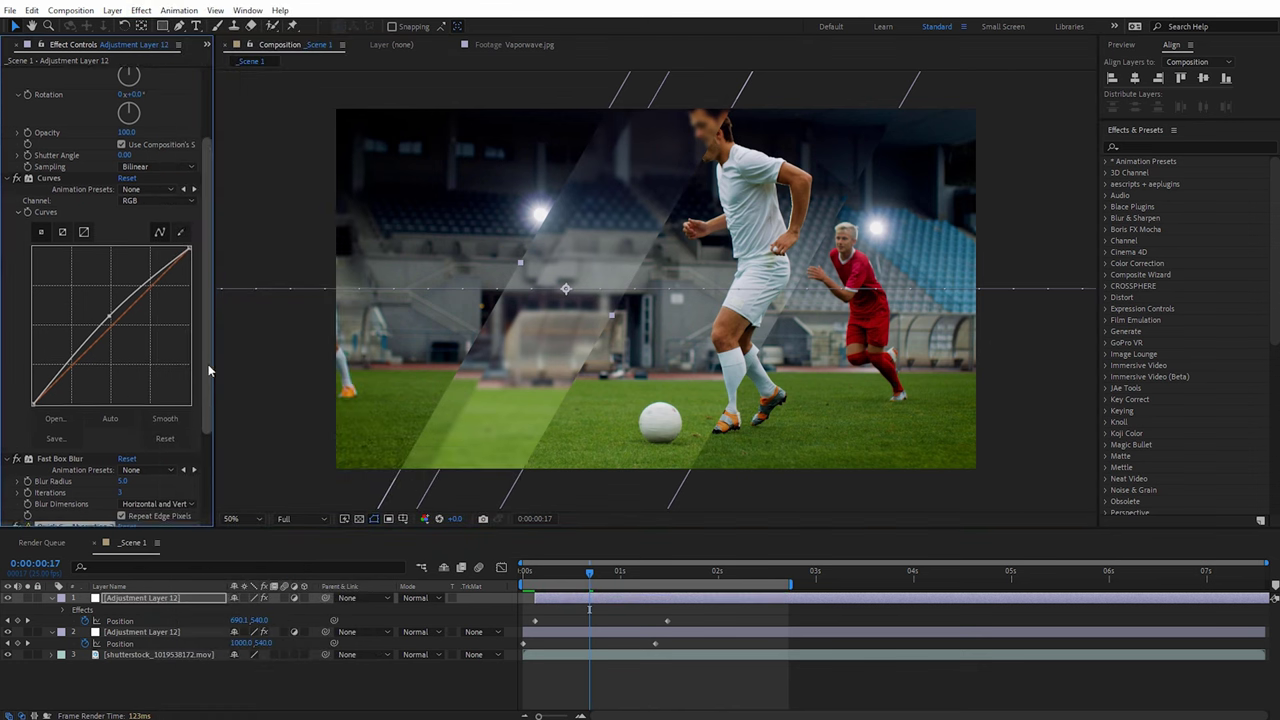
pyautogui.moveTo(208, 364); pyautogui.dragTo(207, 441)
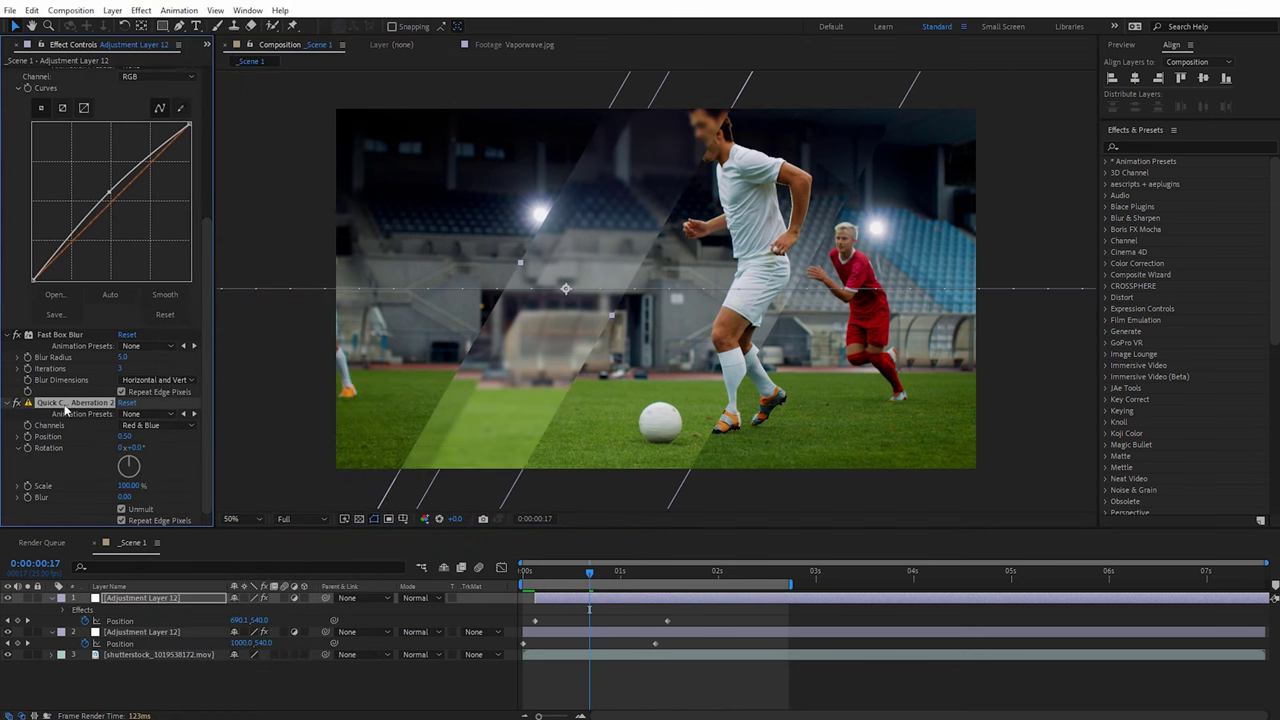
pyautogui.moveTo(68, 408); pyautogui.dragTo(65, 346)
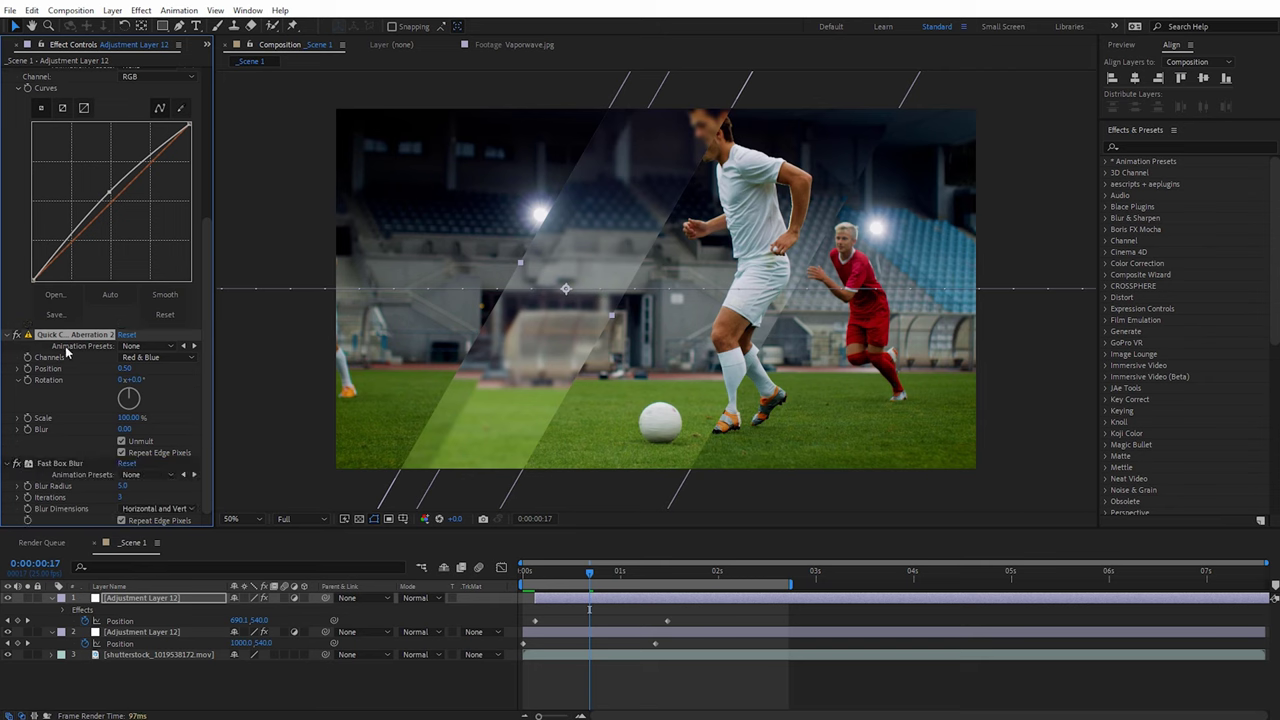
# Step: Turn off Unmult and set Position to 4.50 in Quick Chromatic Aberration 2, and preview the strips over the footage
pyautogui.click(121, 442)
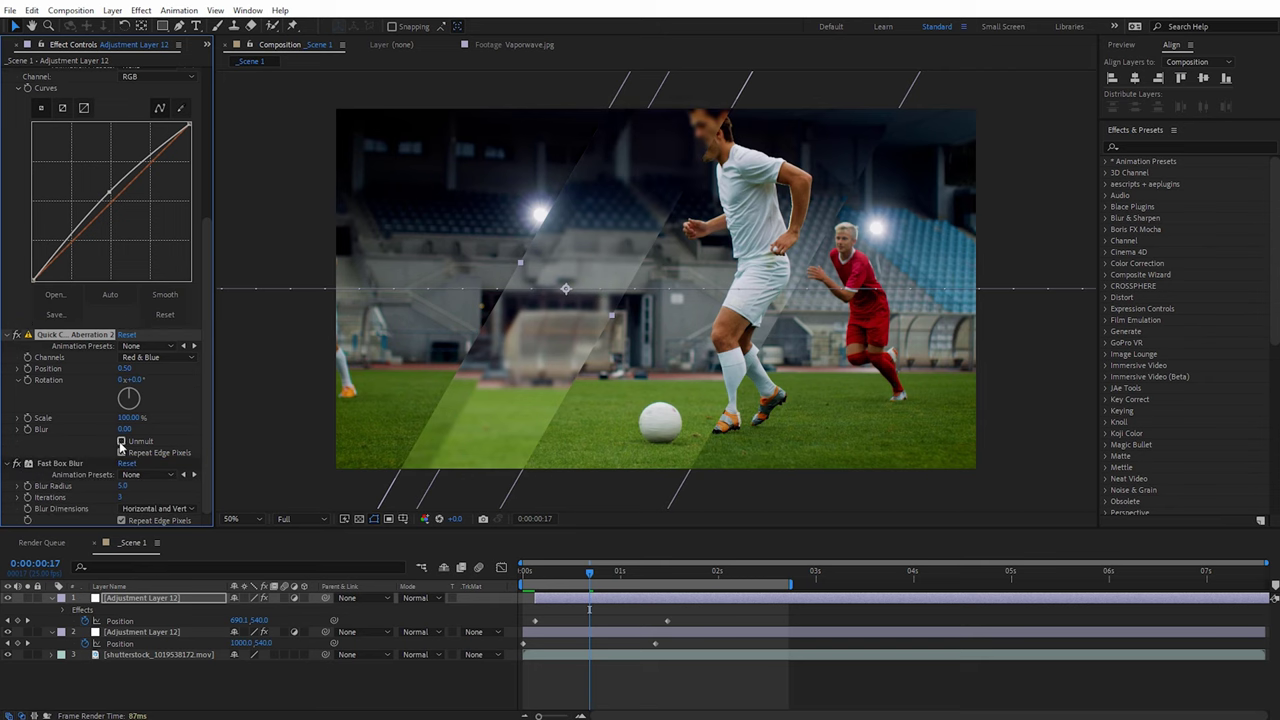
pyautogui.click(121, 443)
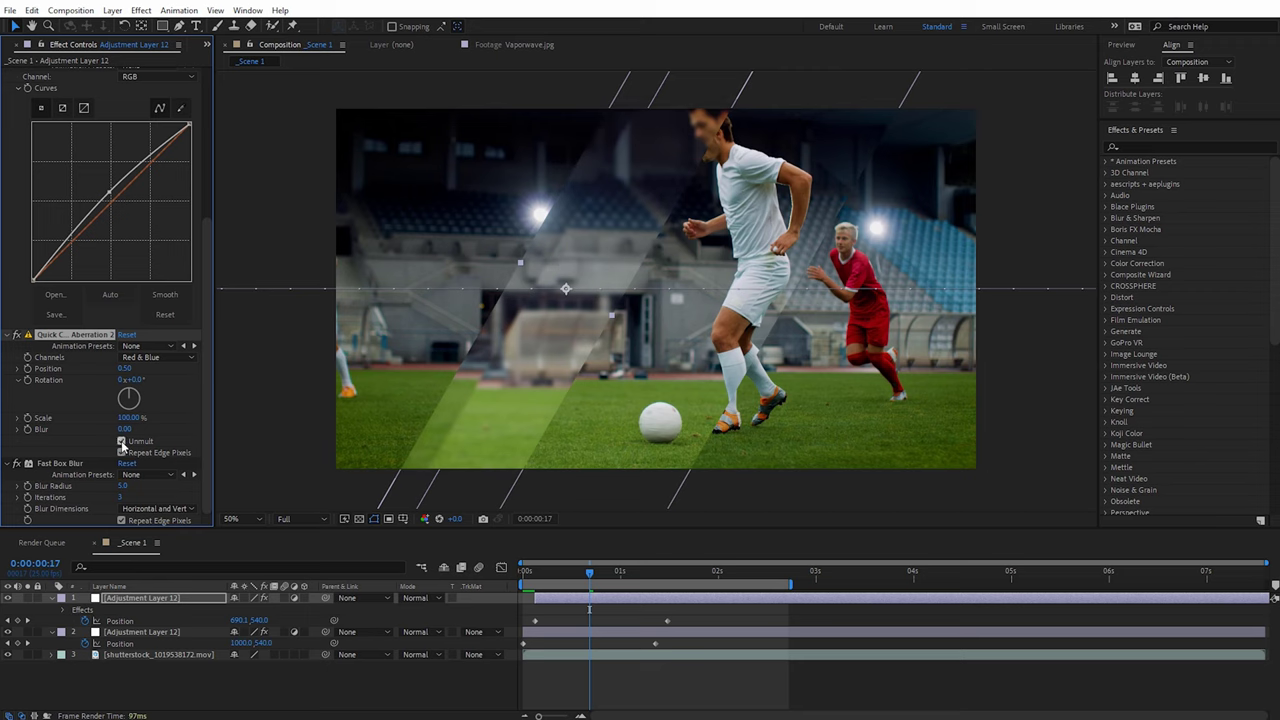
pyautogui.click(121, 442)
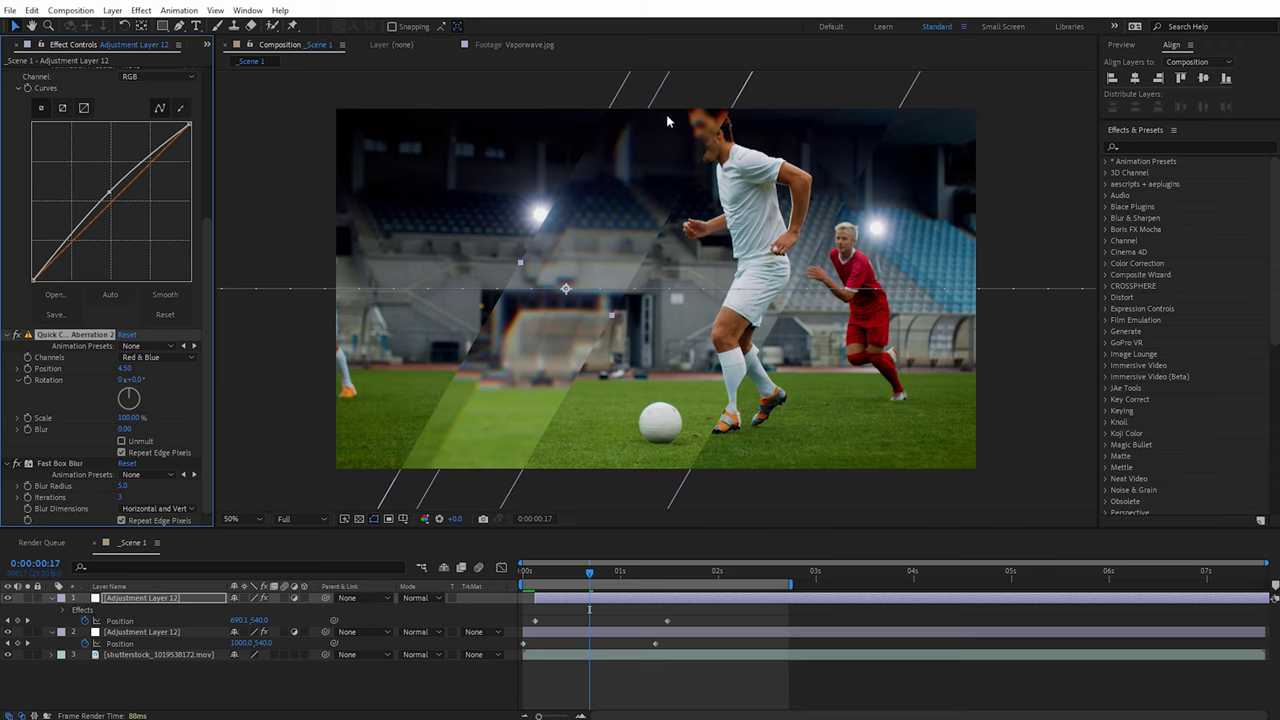
pyautogui.moveTo(590, 574); pyautogui.dragTo(601, 575)
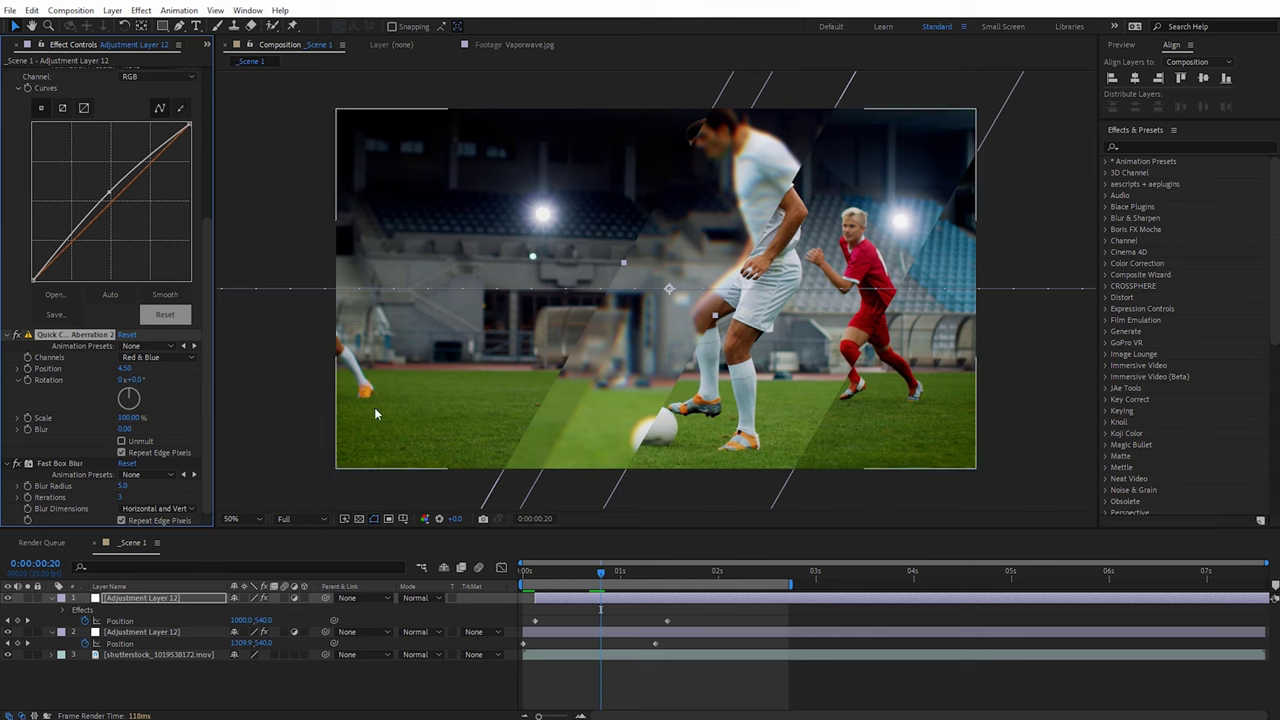
pyautogui.press('space')
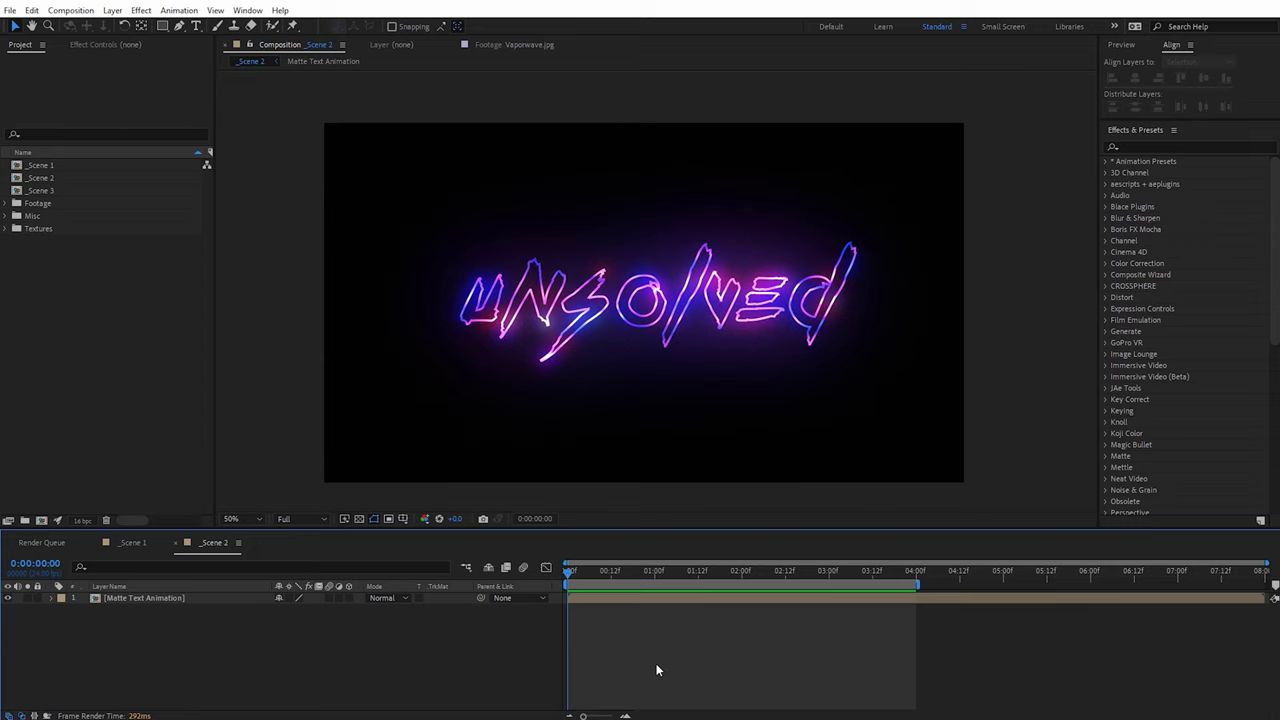
# Step: Create a new composition from Glass Texture 1.jpg in the Textures folder
pyautogui.click(12, 229)
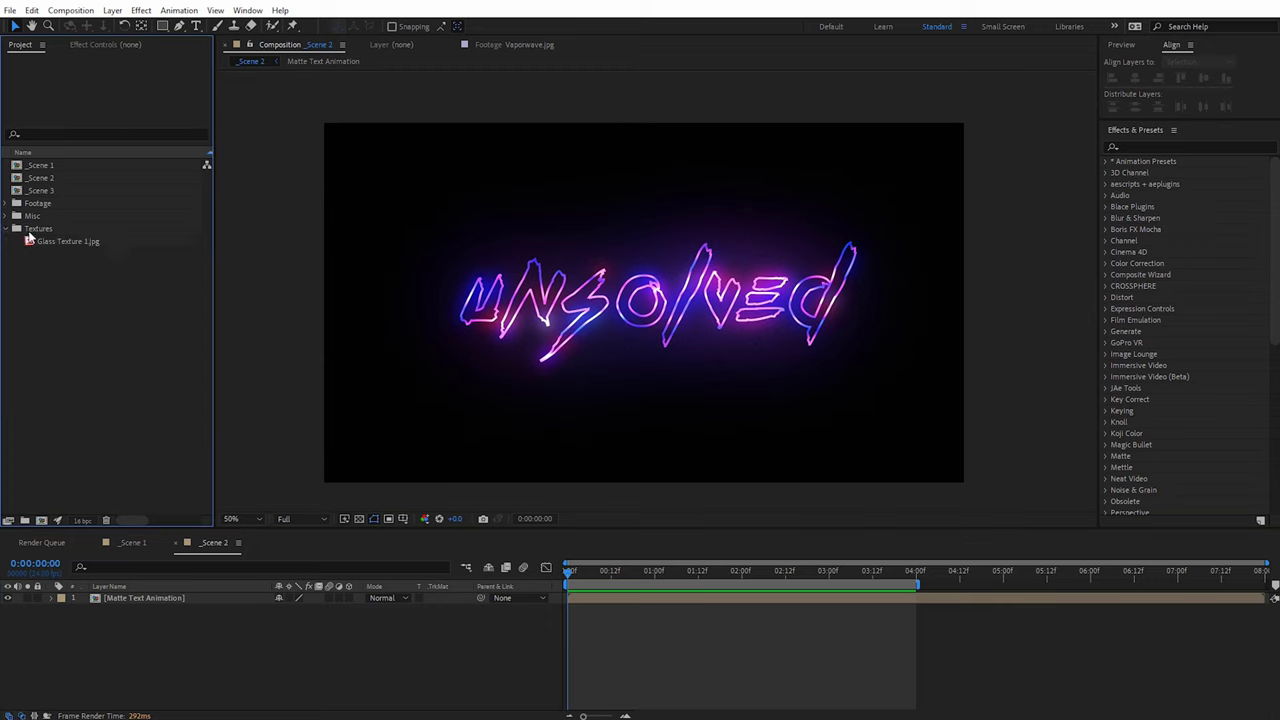
pyautogui.click(43, 244)
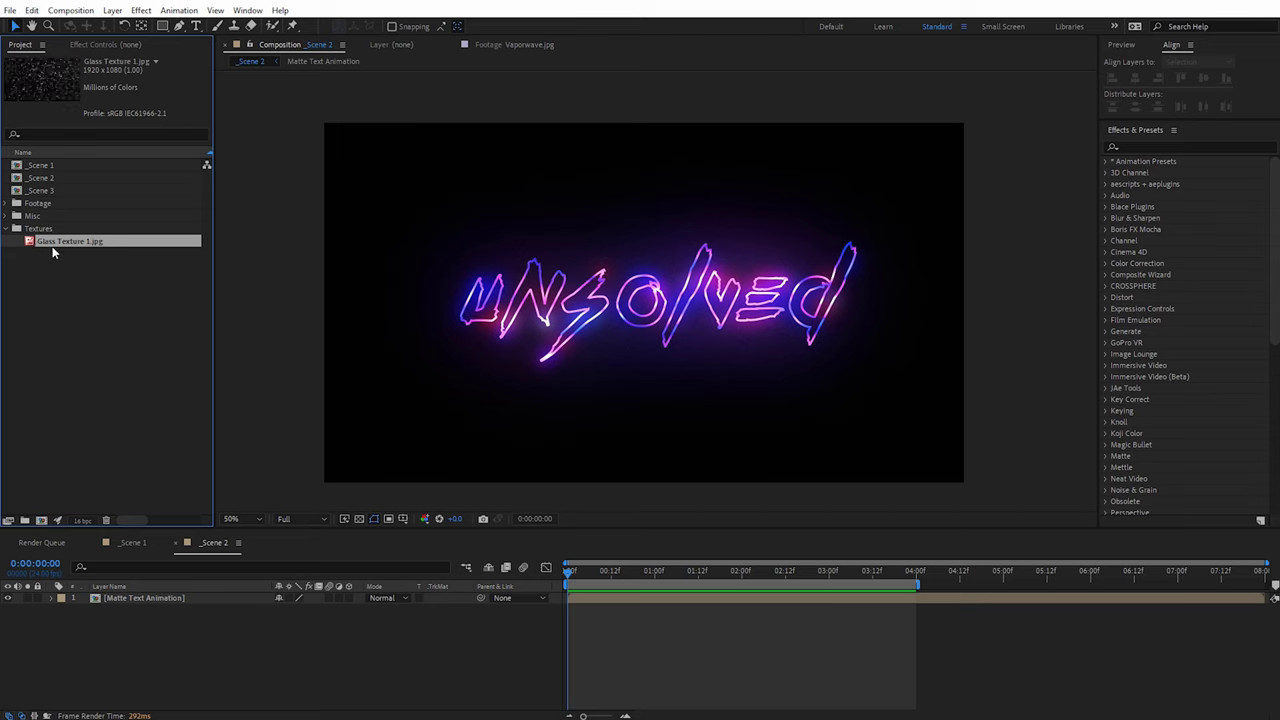
pyautogui.moveTo(50, 247); pyautogui.dragTo(44, 523)
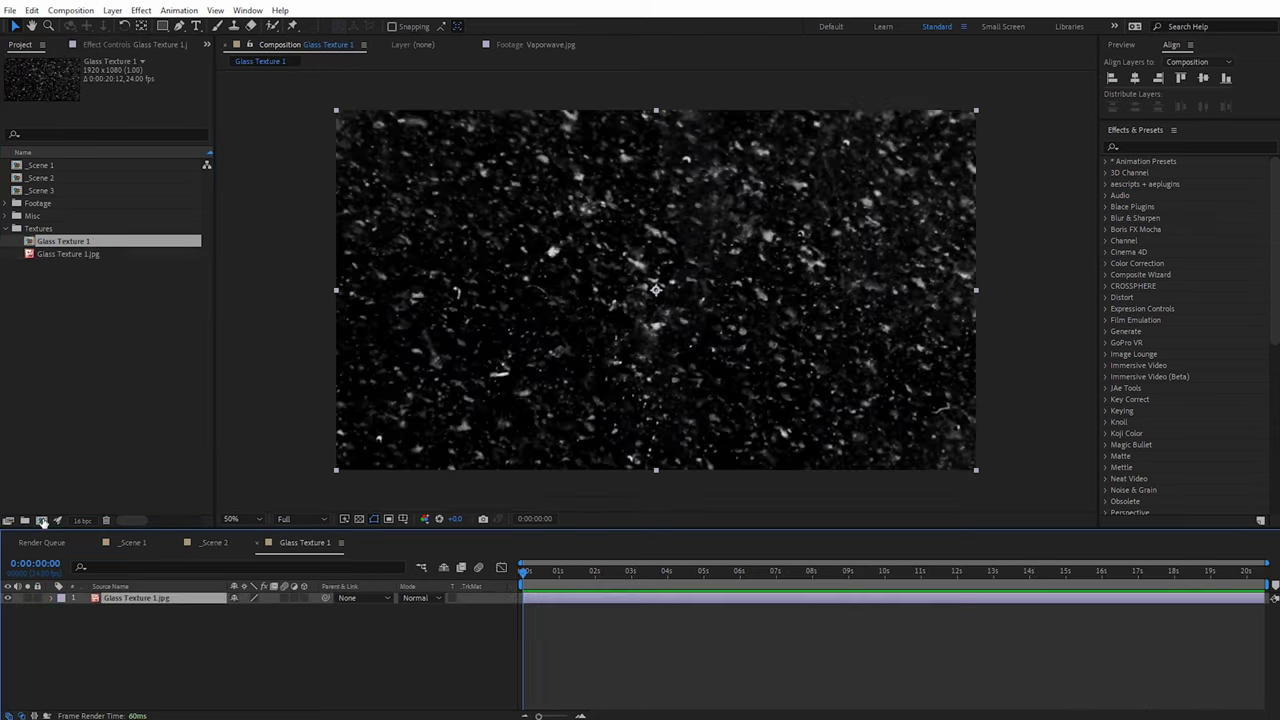
# Step: Add the Glass Texture 1 composition to _Scene 2 above the Matte Text Animation layer and hide it
pyautogui.click(225, 544)
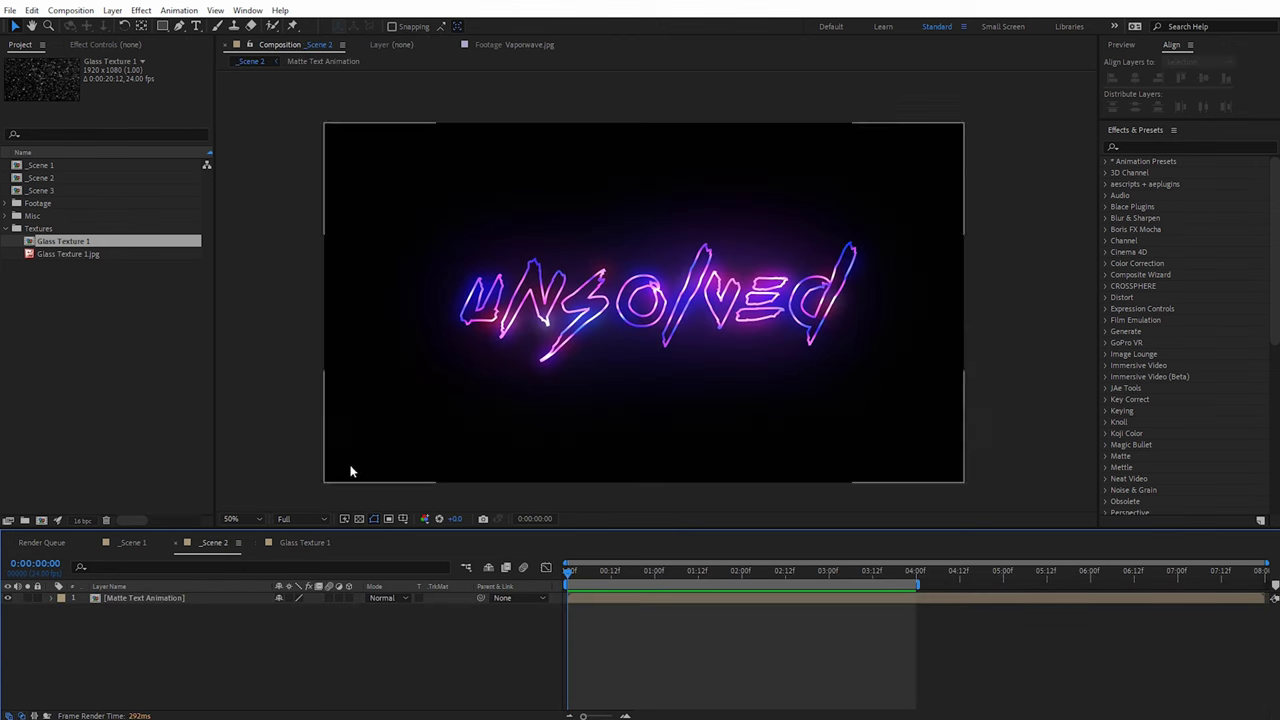
pyautogui.moveTo(50, 243); pyautogui.dragTo(134, 606)
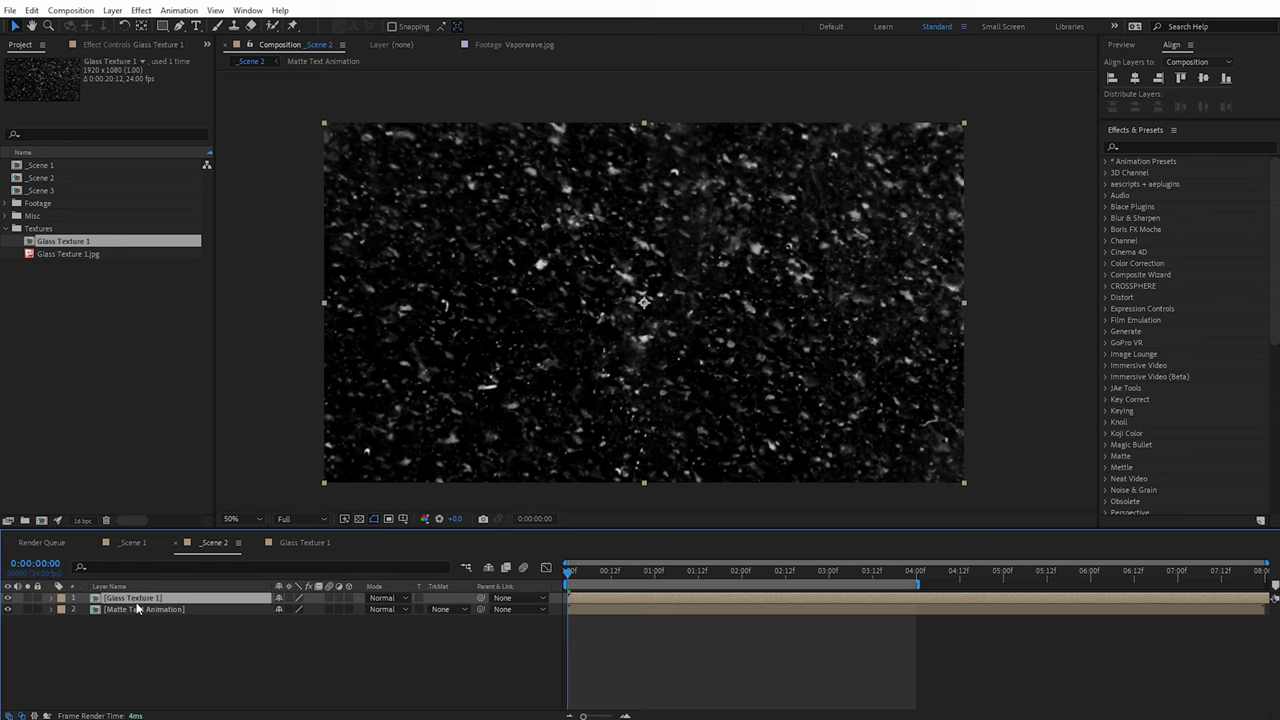
pyautogui.click(8, 598)
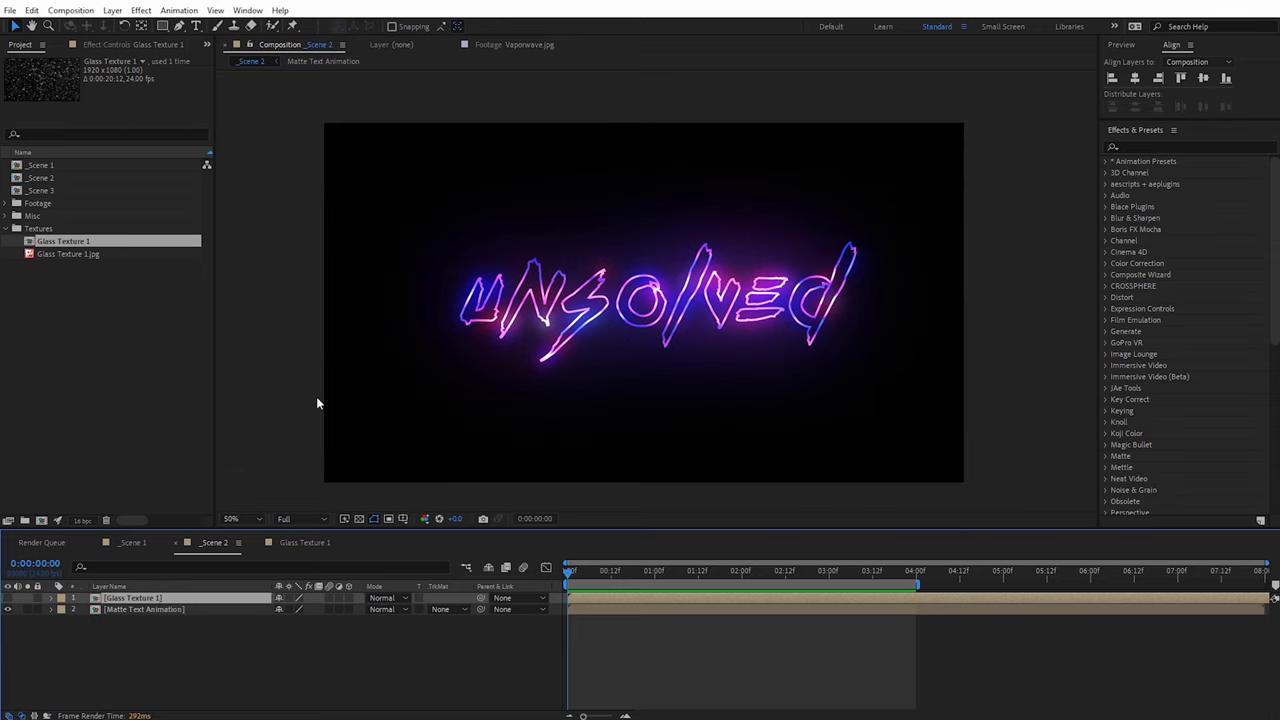
# Step: Add an adjustment layer at the top of _Scene 2 and apply Compound Blur to it
pyautogui.rightClick(280, 314)
pyautogui.moveTo(310, 318)
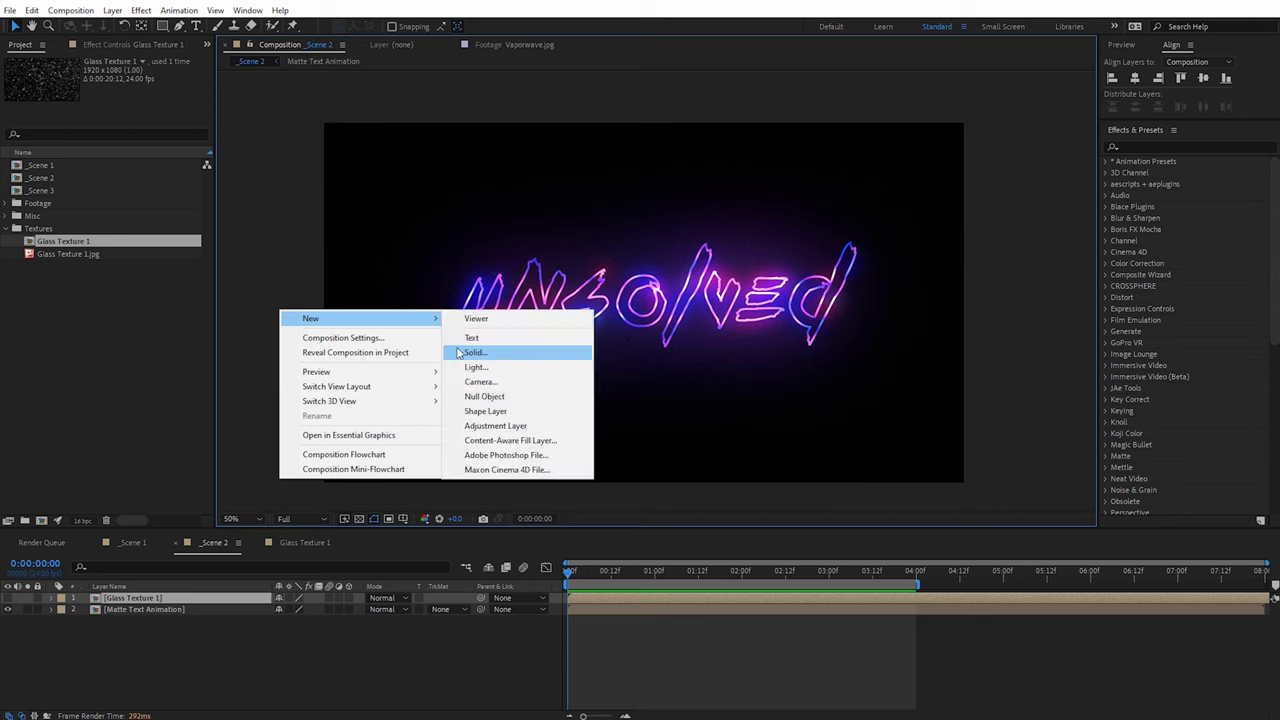
pyautogui.click(490, 425)
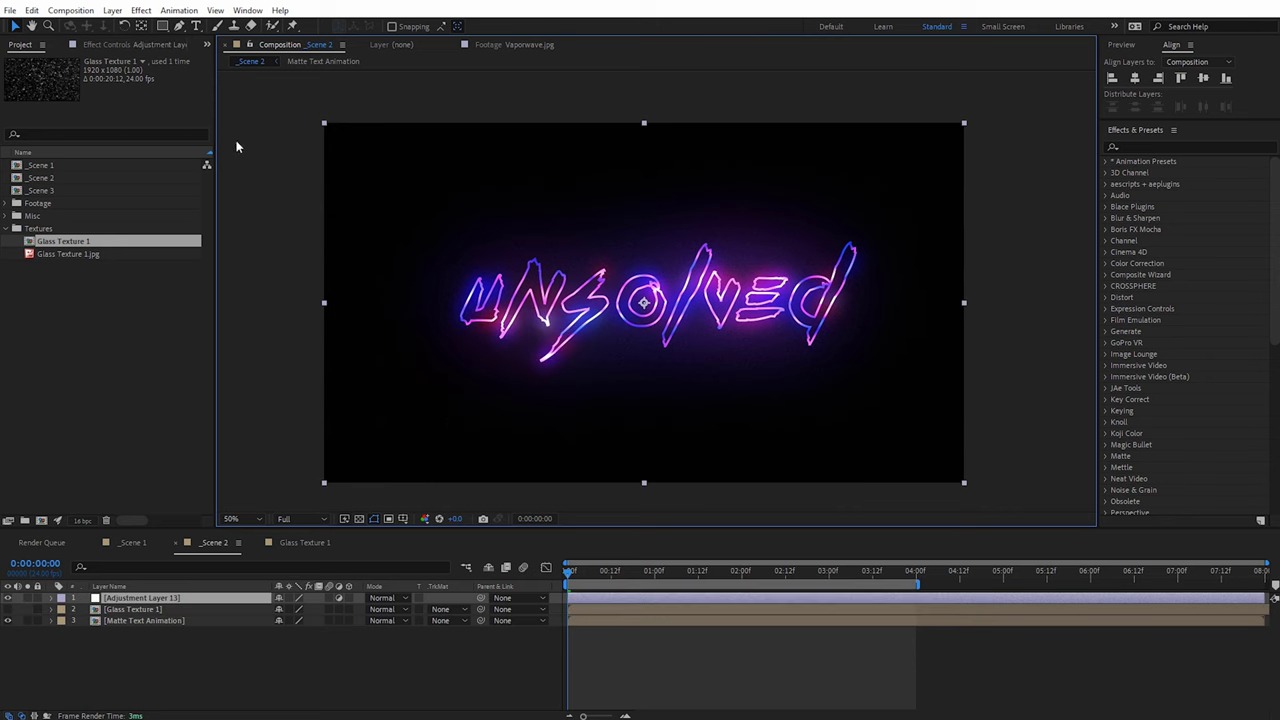
pyautogui.click(141, 10)
pyautogui.moveTo(218, 30)
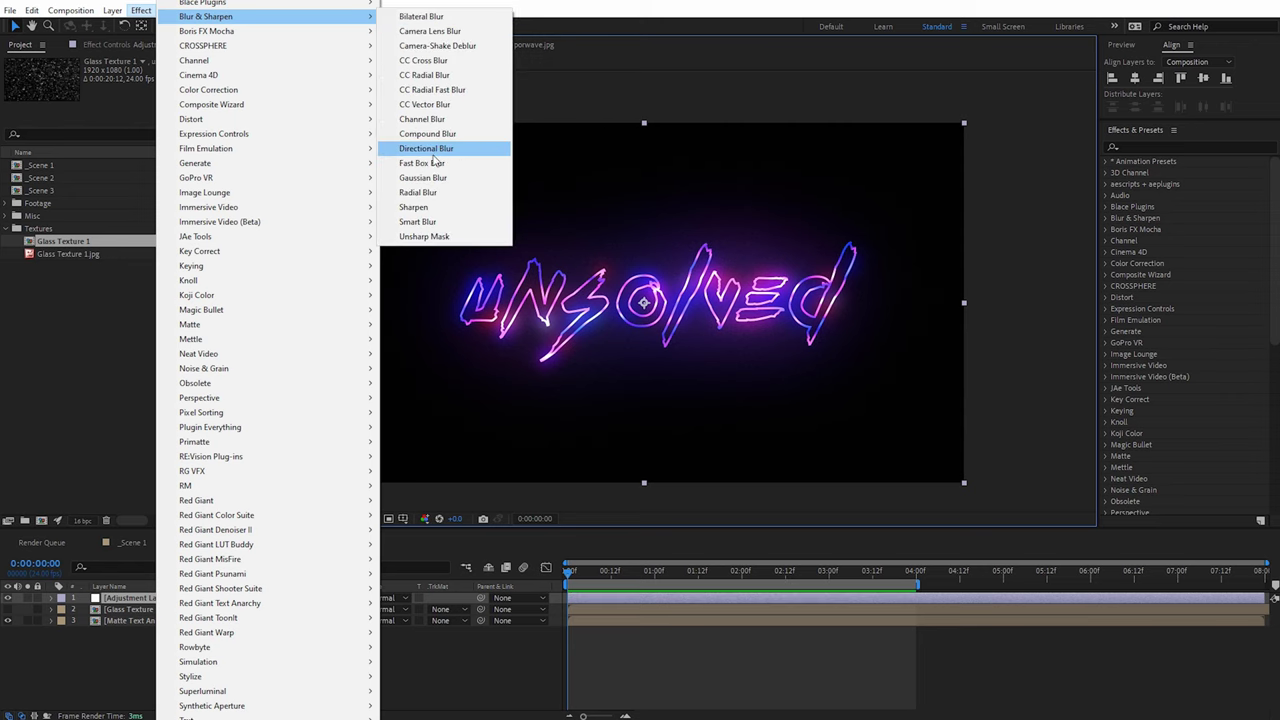
pyautogui.click(443, 136)
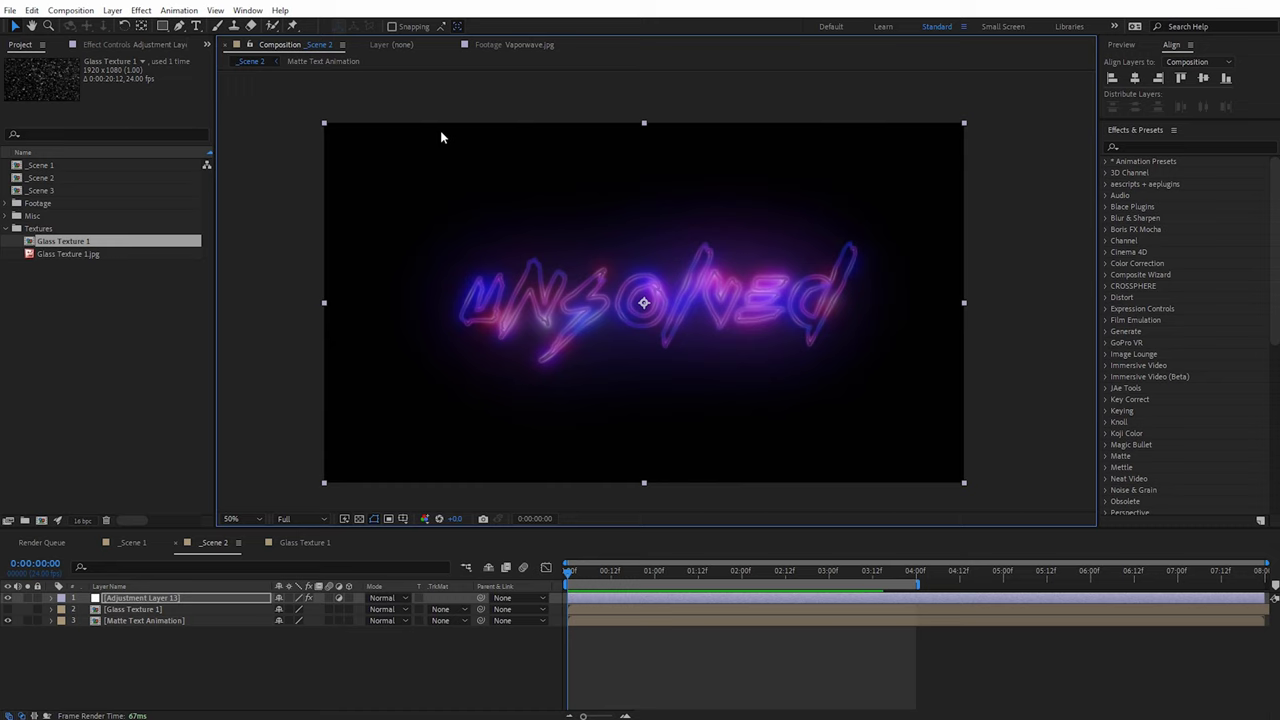
# Step: Set the Compound Blur's Blur Layer to Glass Texture 1 and inspect the blurred text up close
pyautogui.click(118, 45)
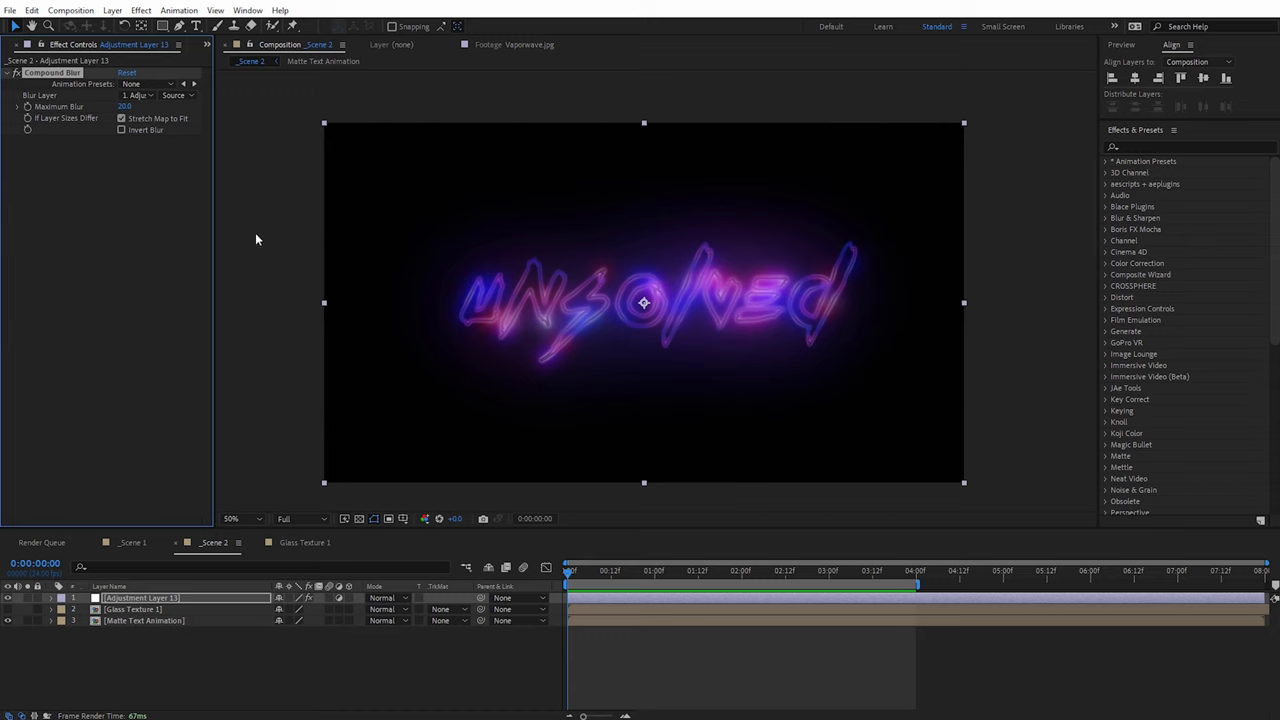
pyautogui.click(150, 96)
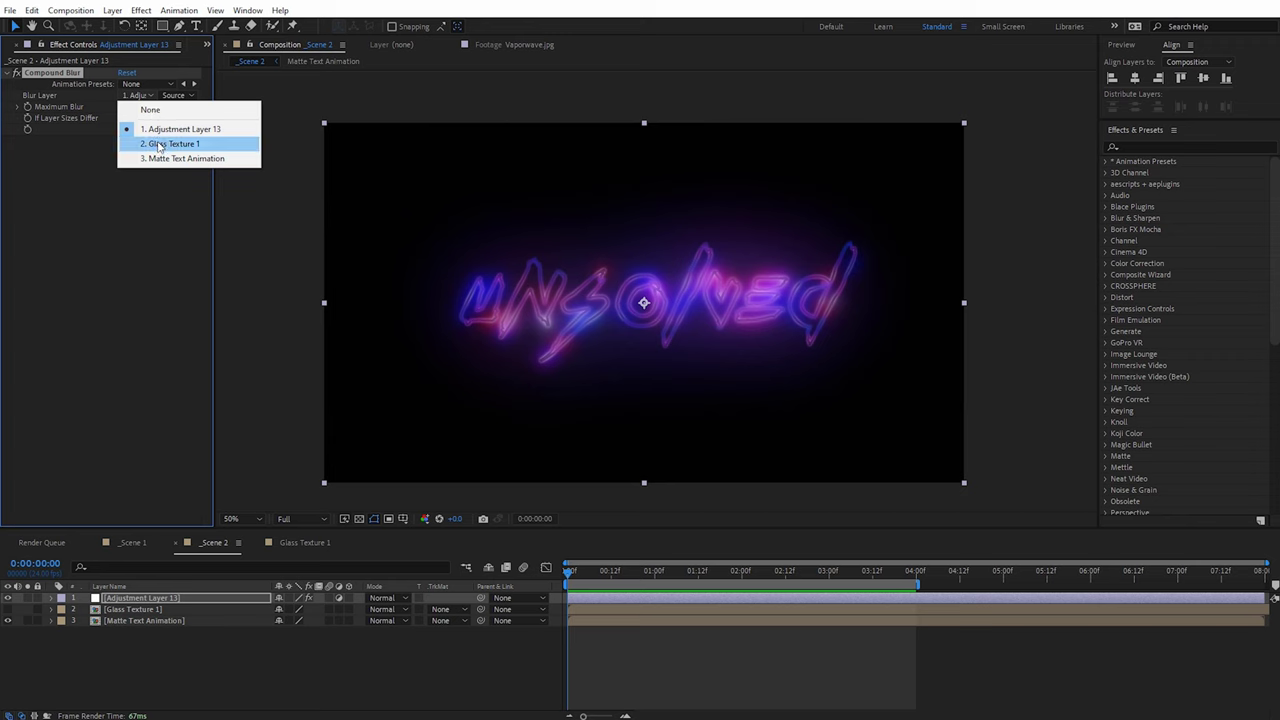
pyautogui.click(160, 144)
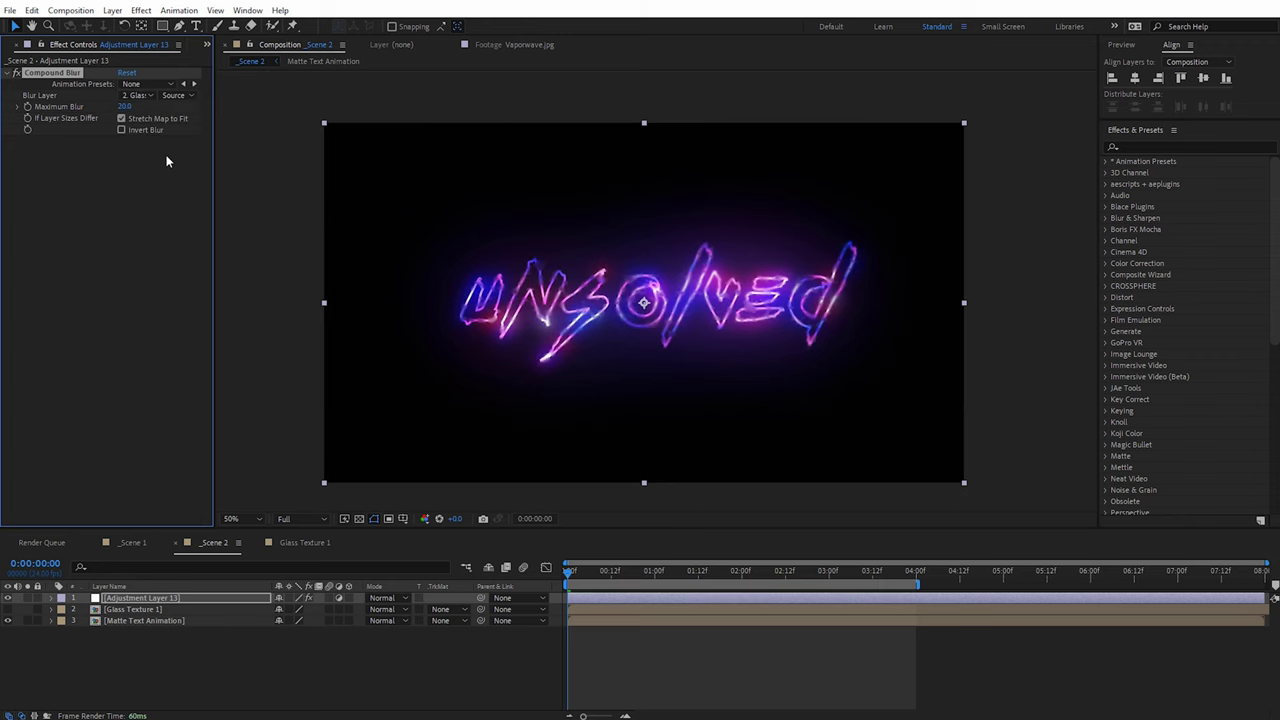
pyautogui.press('/')
pyautogui.moveTo(625, 340); pyautogui.dragTo(629, 298)
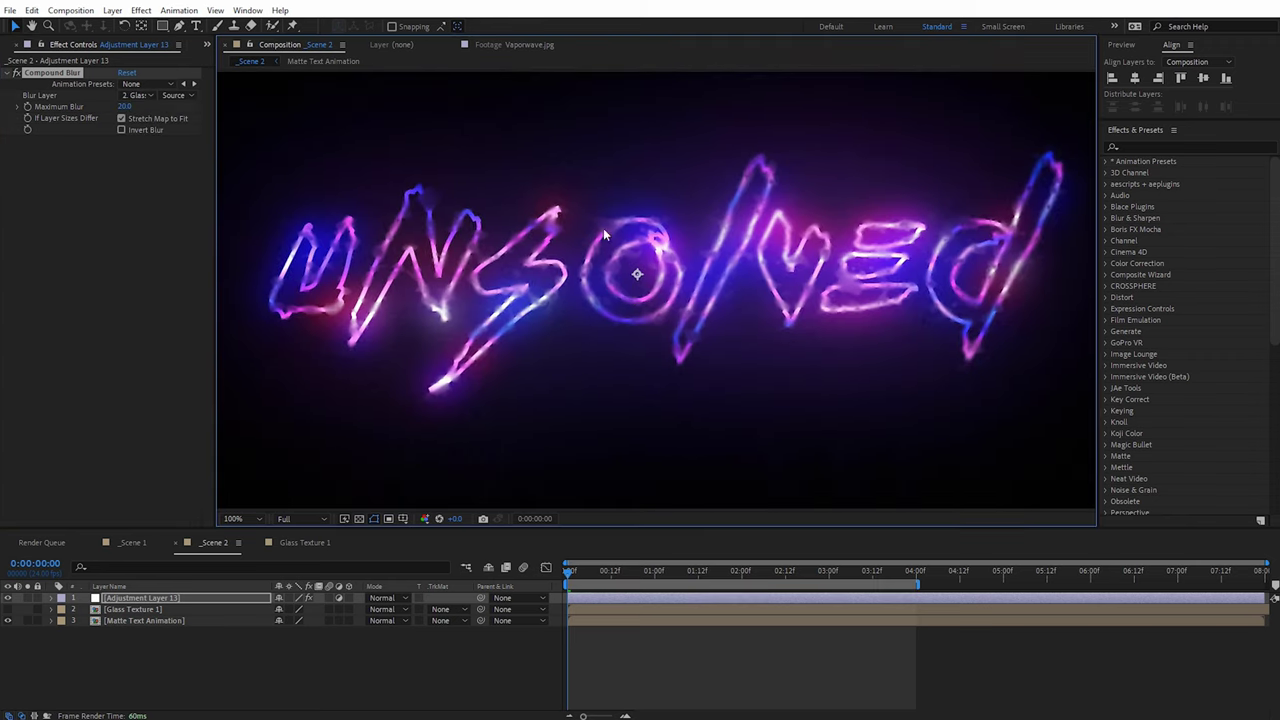
# Step: Raise the Compound Blur's Maximum Blur to 57 and further to 94, and view the whole text
pyautogui.moveTo(124, 106); pyautogui.dragTo(161, 106)
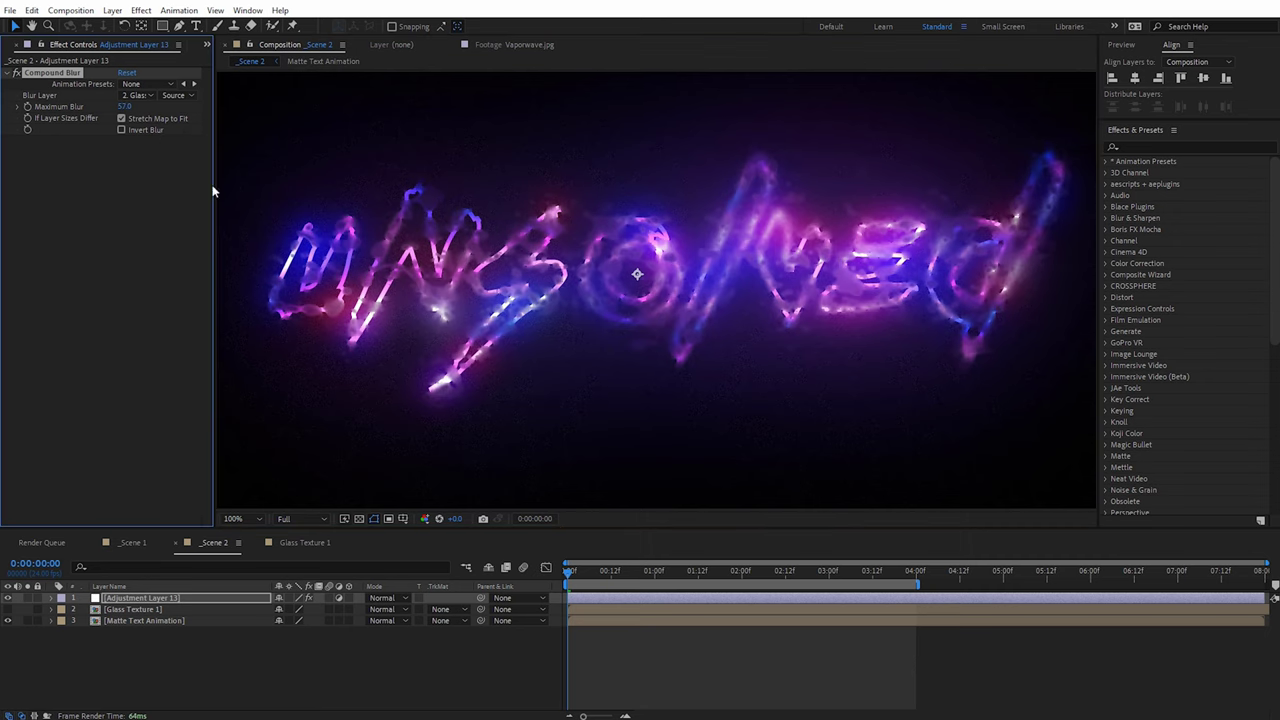
pyautogui.moveTo(124, 106); pyautogui.dragTo(175, 106)
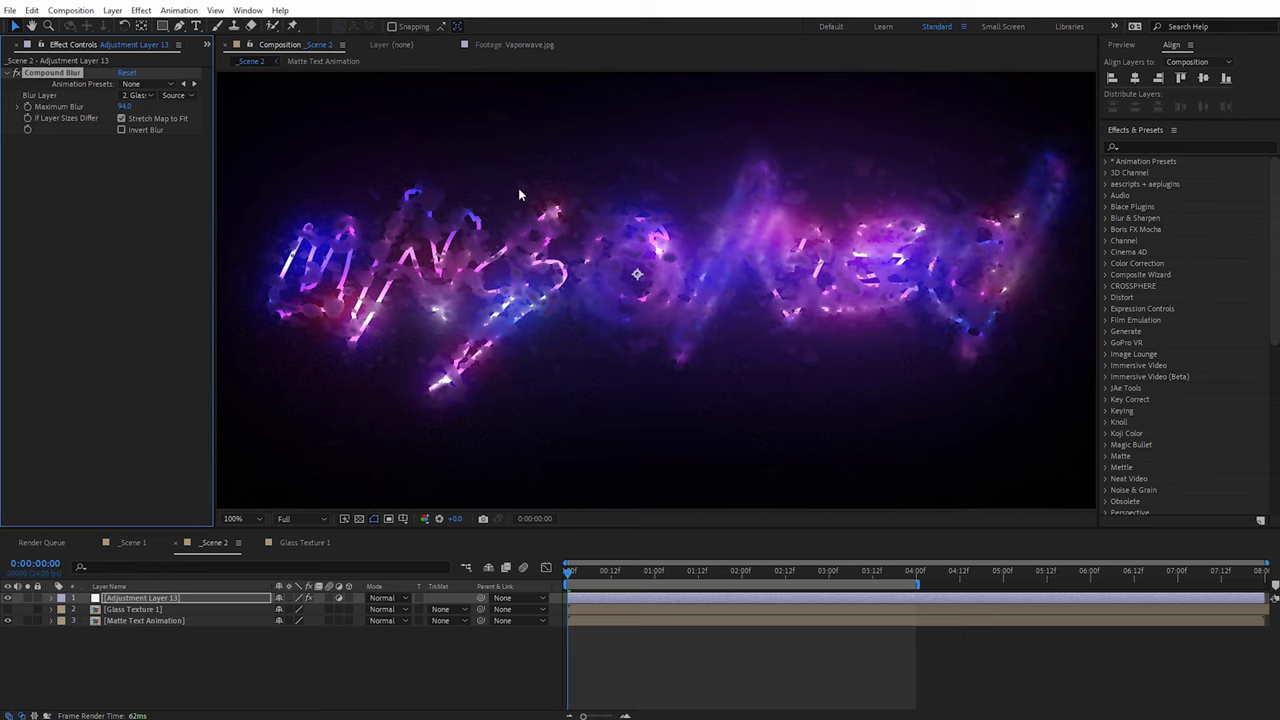
pyautogui.scroll(-2, 628, 283)
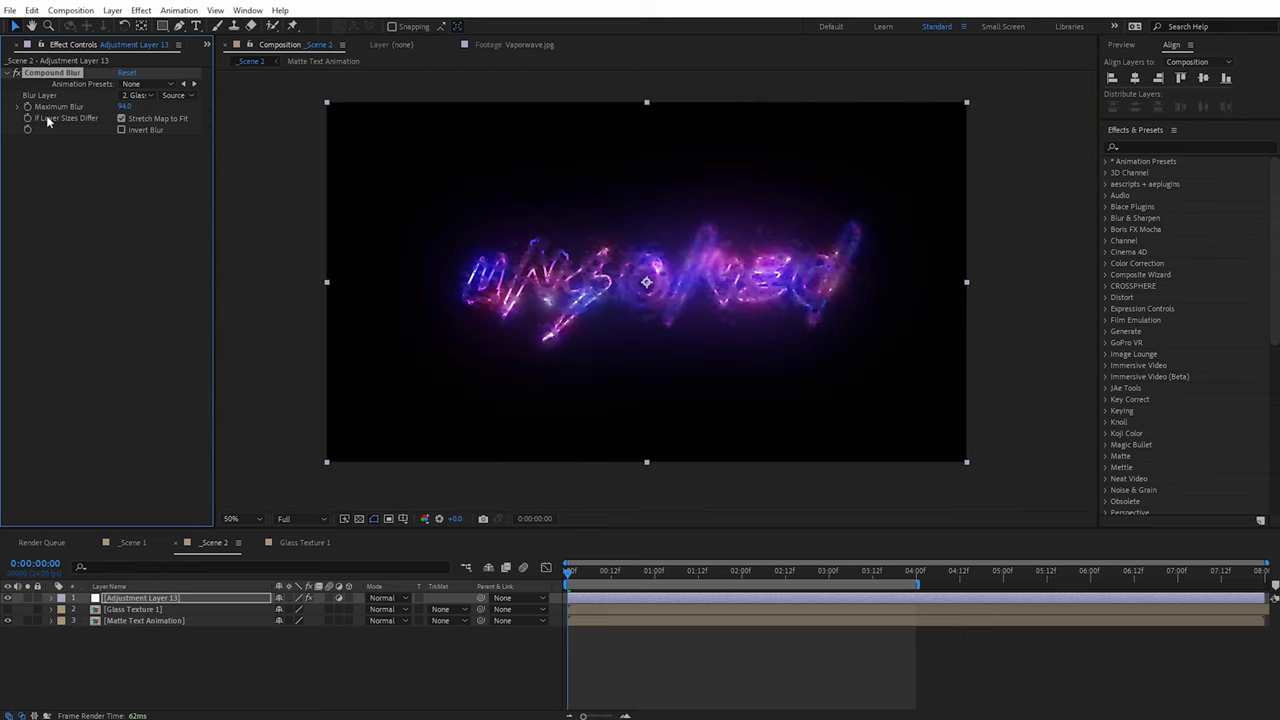
# Step: Enable Invert Blur and set the Maximum Blur to 37 in Compound Blur, checking the text up close
pyautogui.click(121, 131)
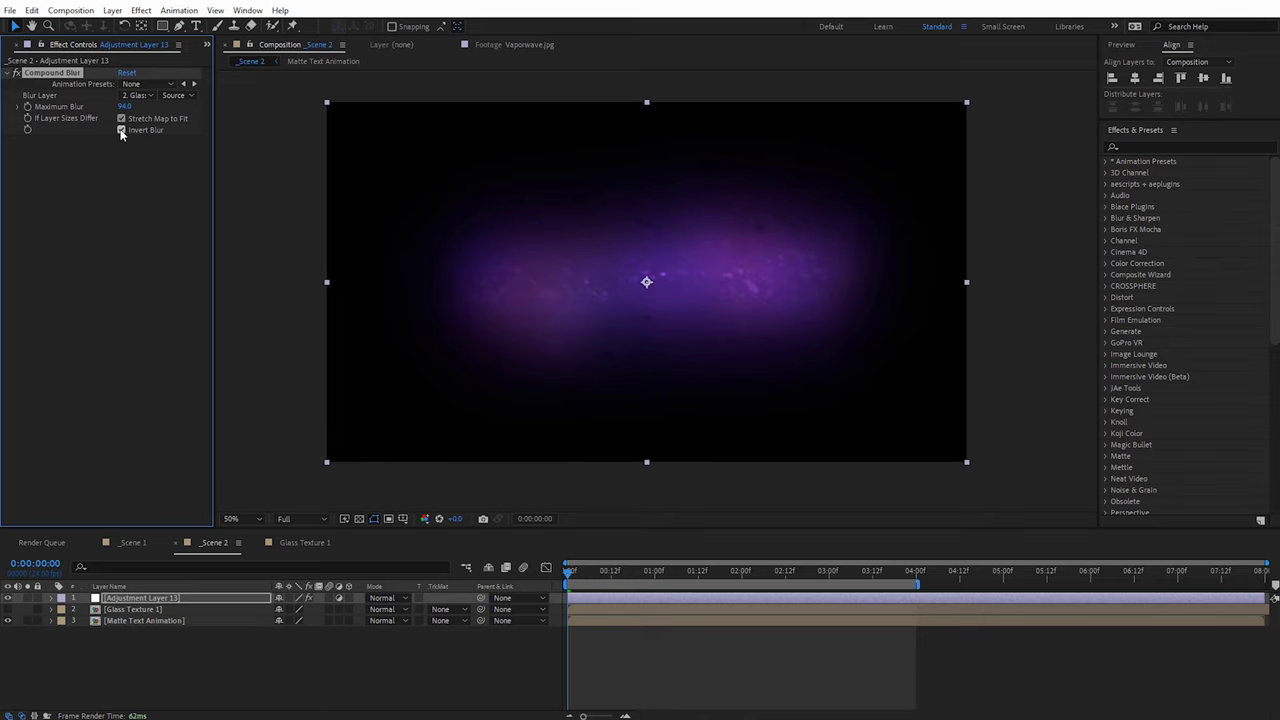
pyautogui.click(124, 106)
pyautogui.write('35')
pyautogui.press('Return')
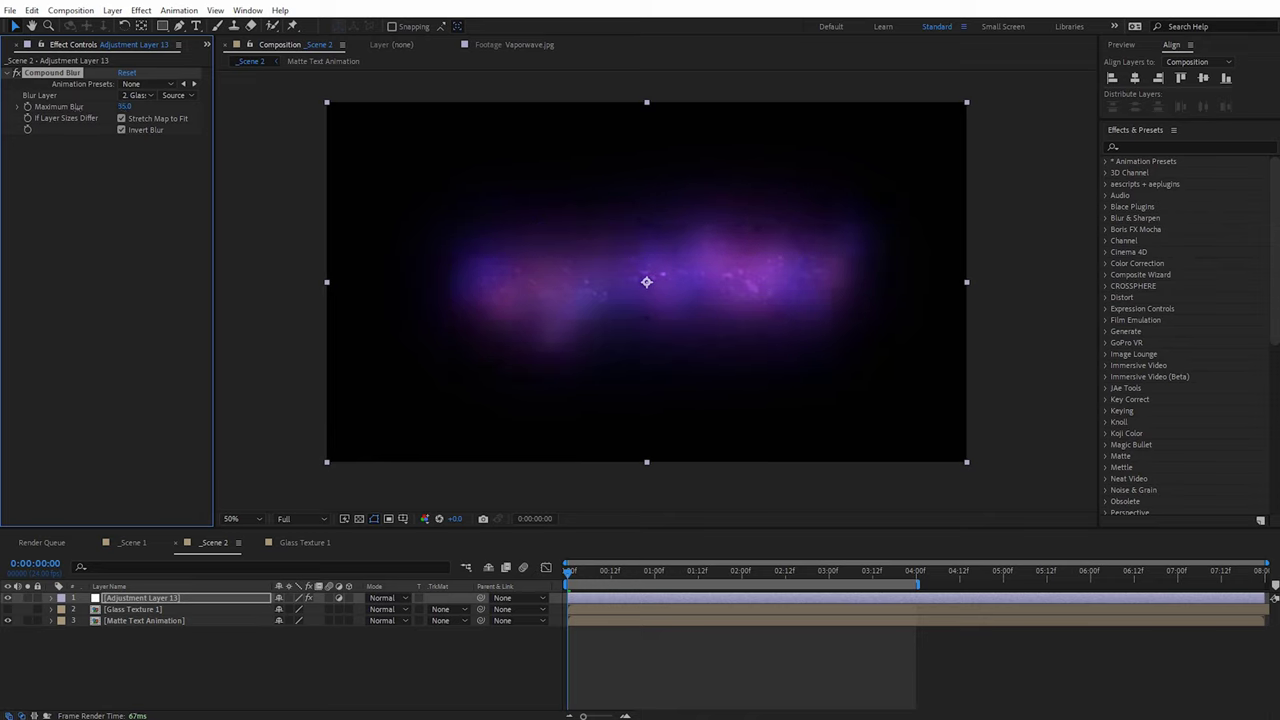
pyautogui.press('.')
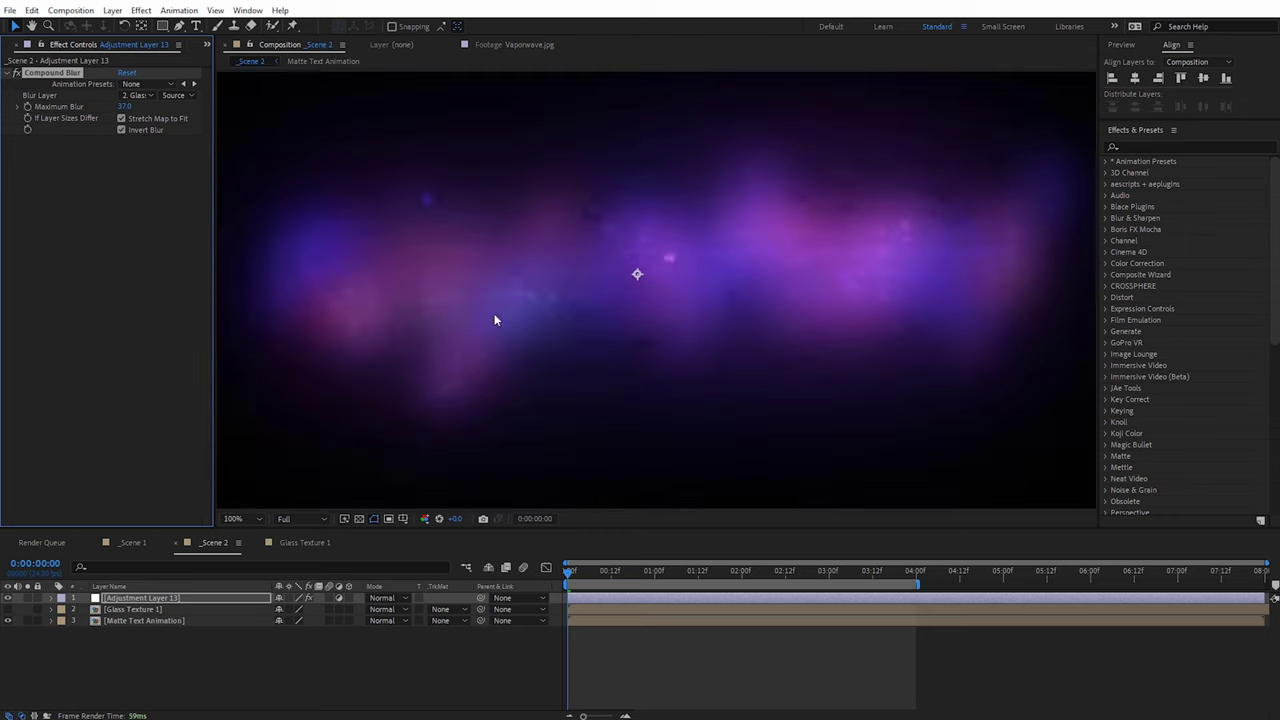
# Step: Disable Invert Blur in Compound Blur and shift the adjustment layer around the frame, checking the blurred text up close
pyautogui.click(121, 130)
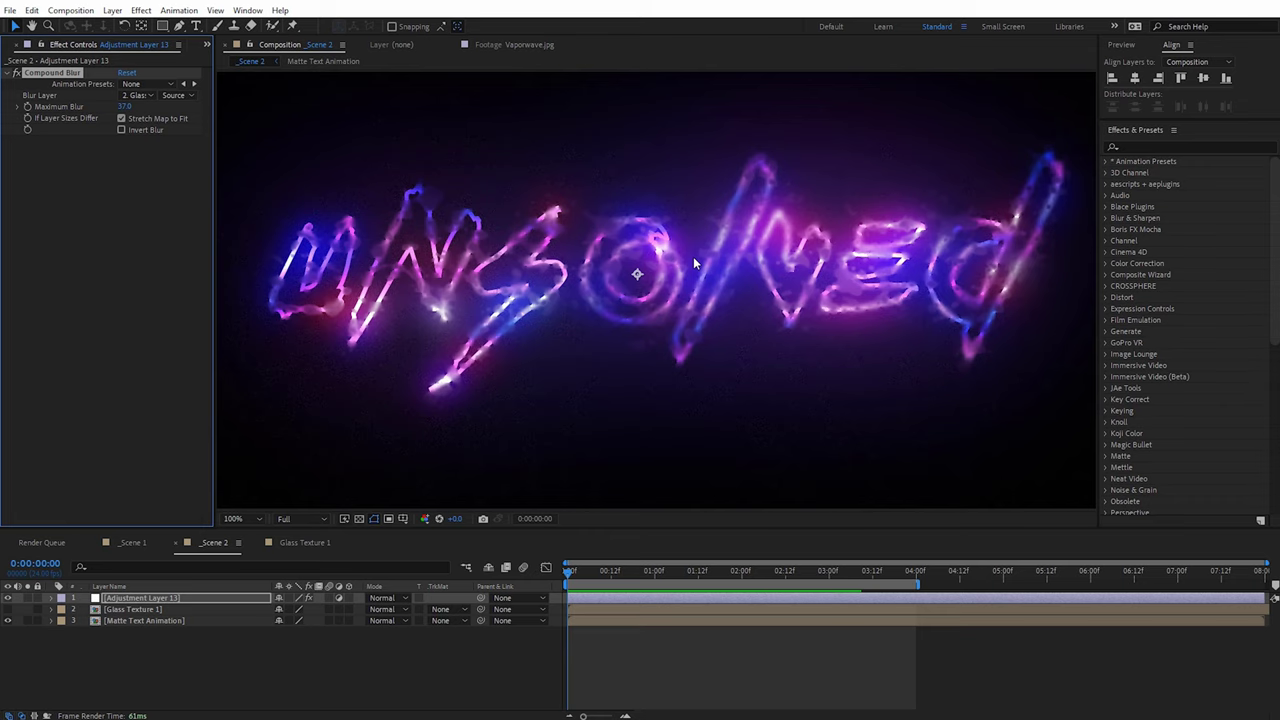
pyautogui.press(',')
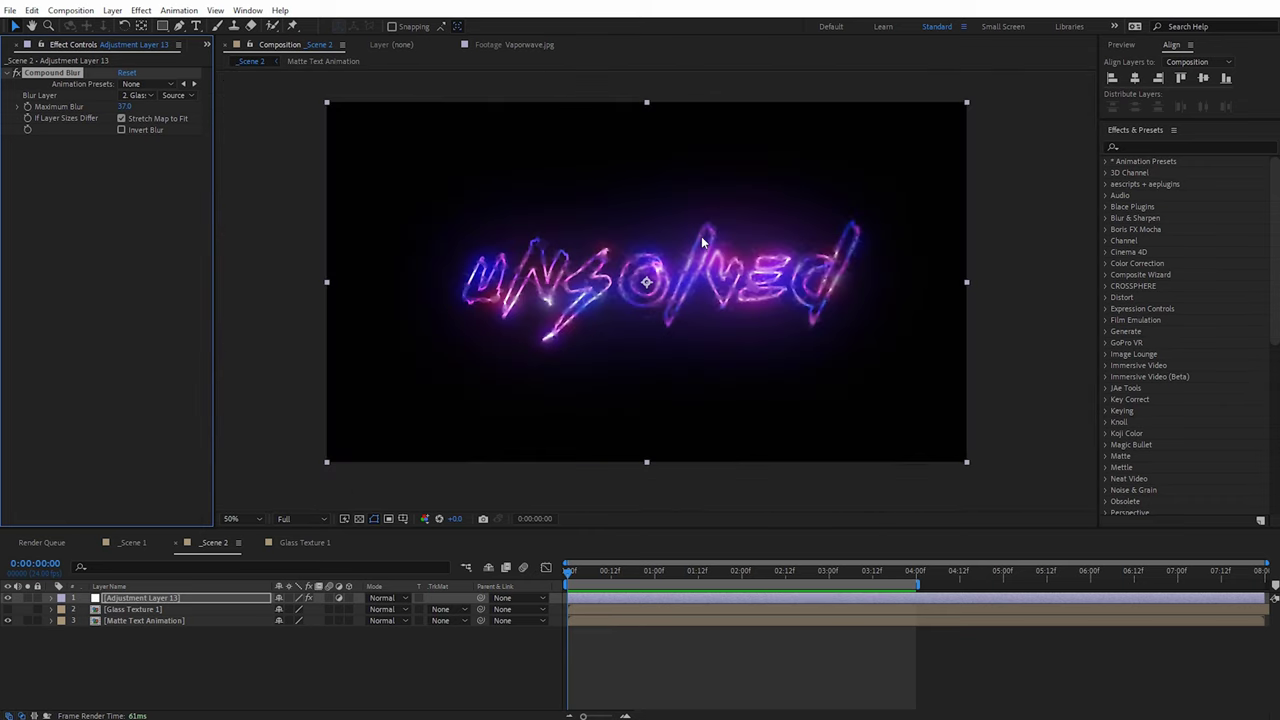
pyautogui.moveTo(666, 209); pyautogui.dragTo(645, 232)
pyautogui.press('.')
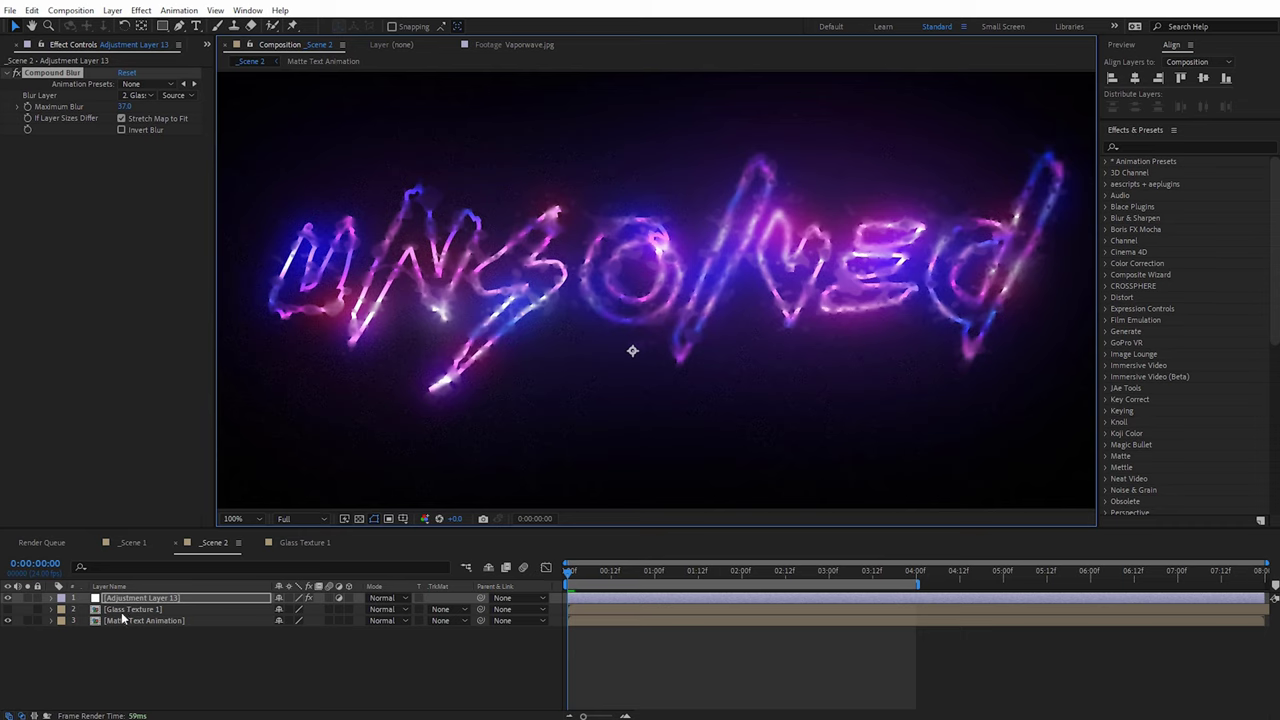
pyautogui.scroll(-2, 653, 326)
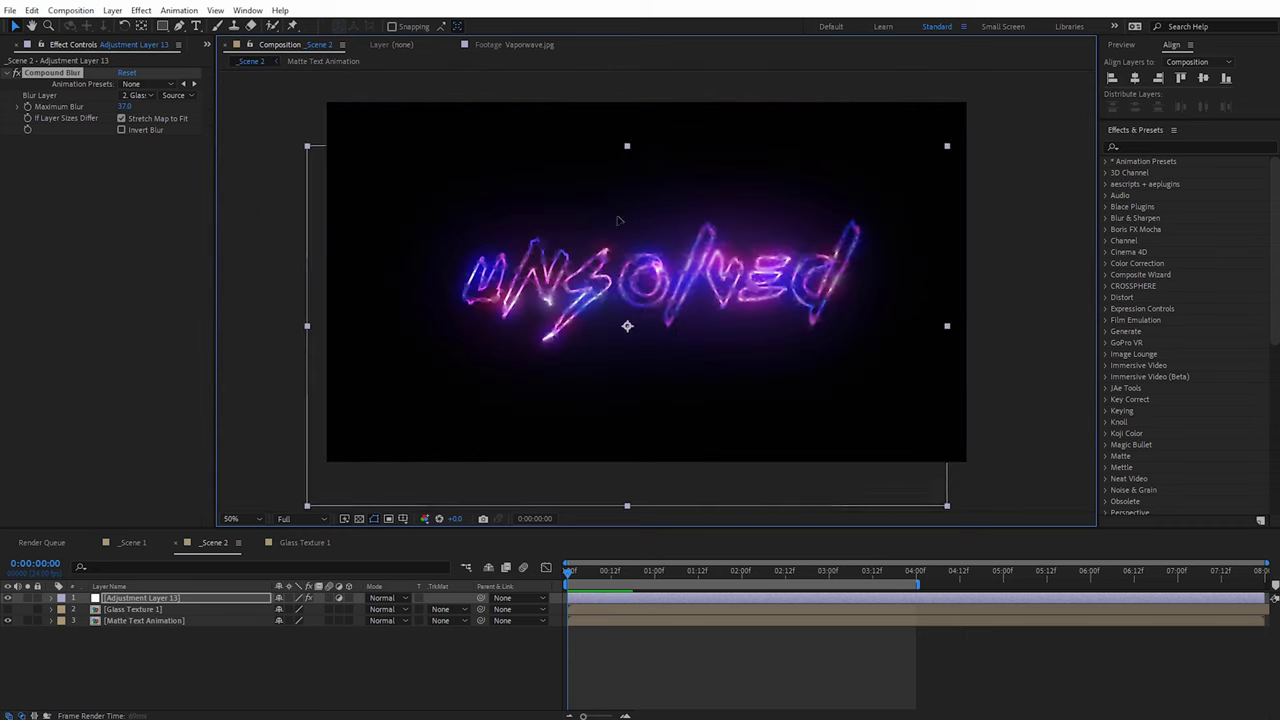
pyautogui.moveTo(618, 220); pyautogui.dragTo(788, 206)
pyautogui.scroll(2, 659, 365)
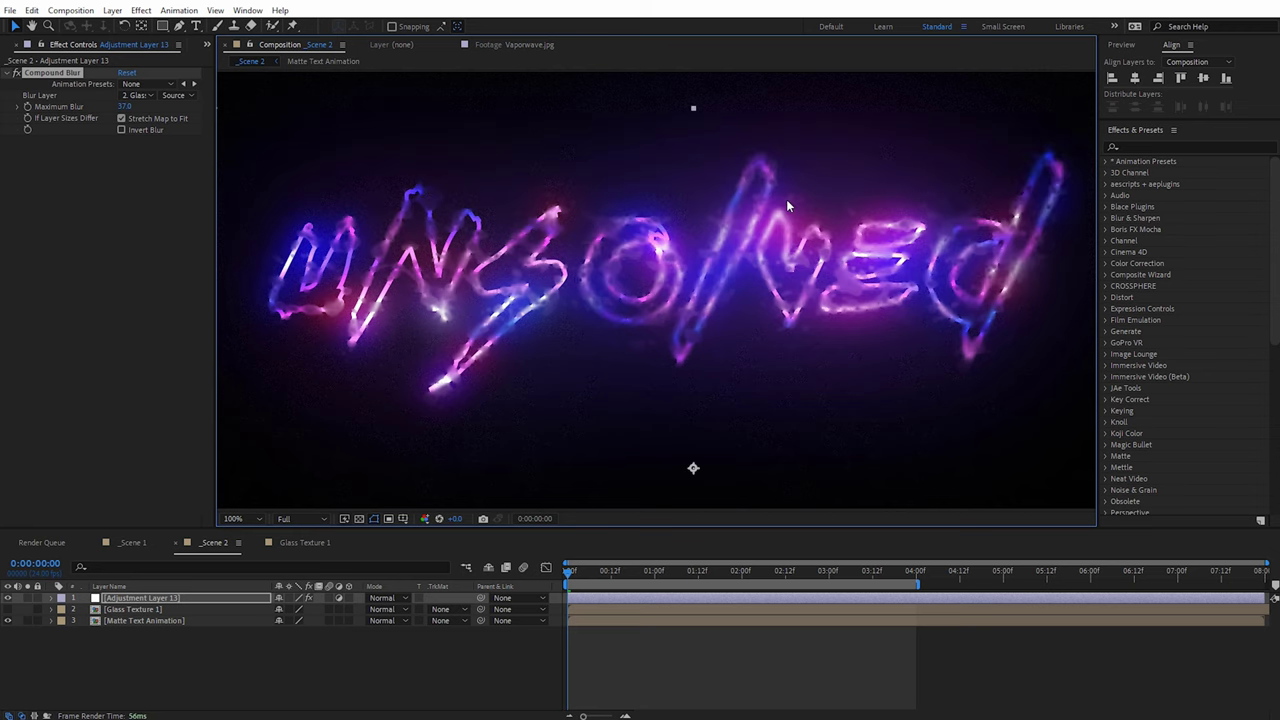
pyautogui.press(',')
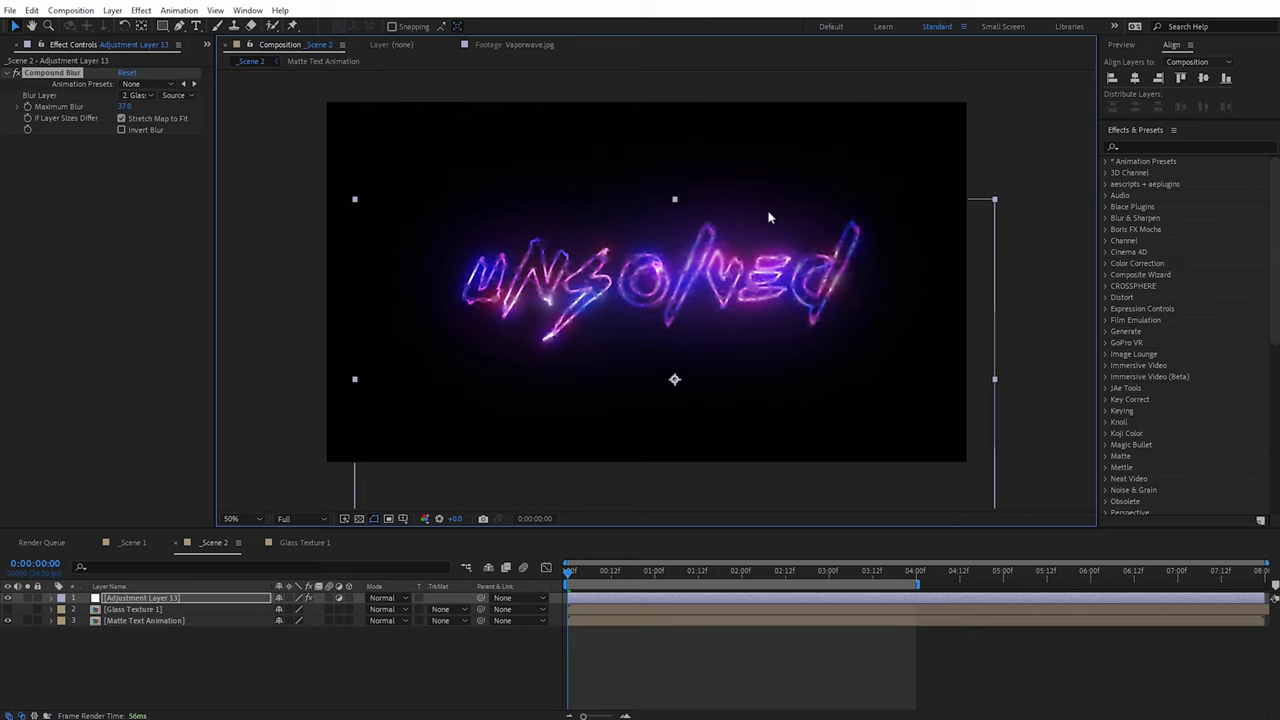
# Step: Delete the adjustment layer with the Compound Blur from _Scene 2 and make the Glass Texture 1 layer visible
pyautogui.click(168, 598)
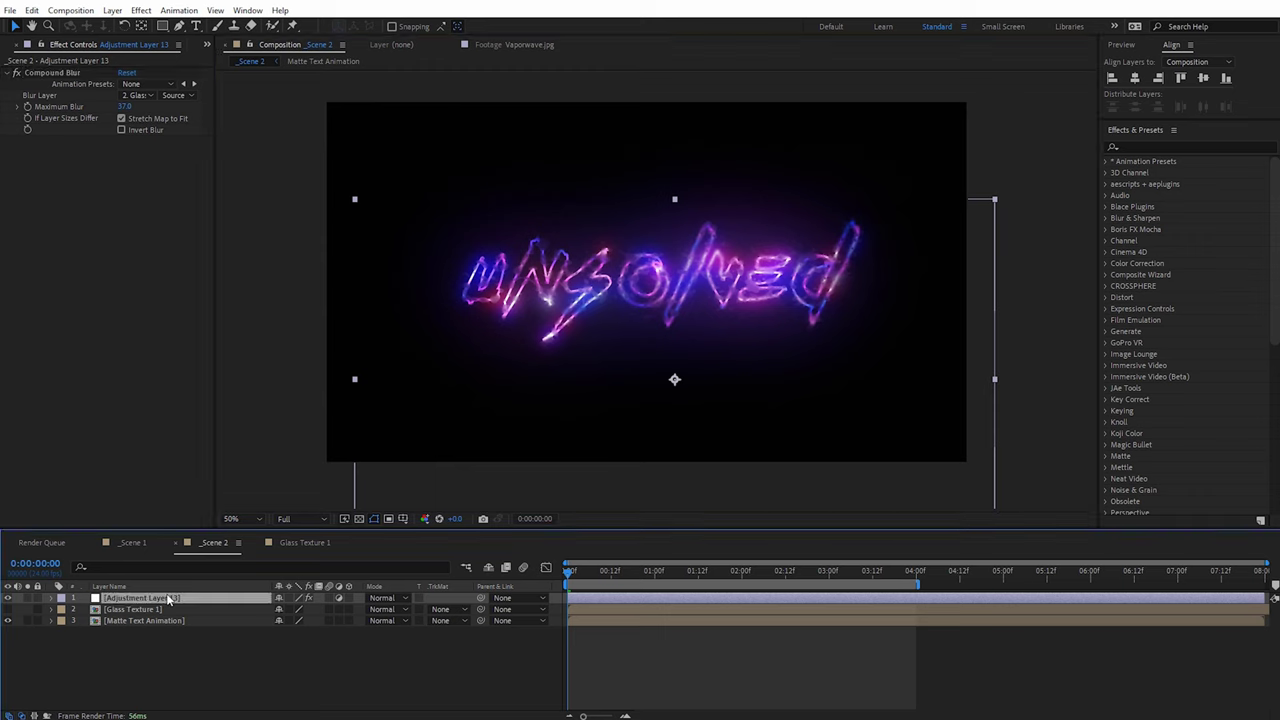
pyautogui.press('Delete')
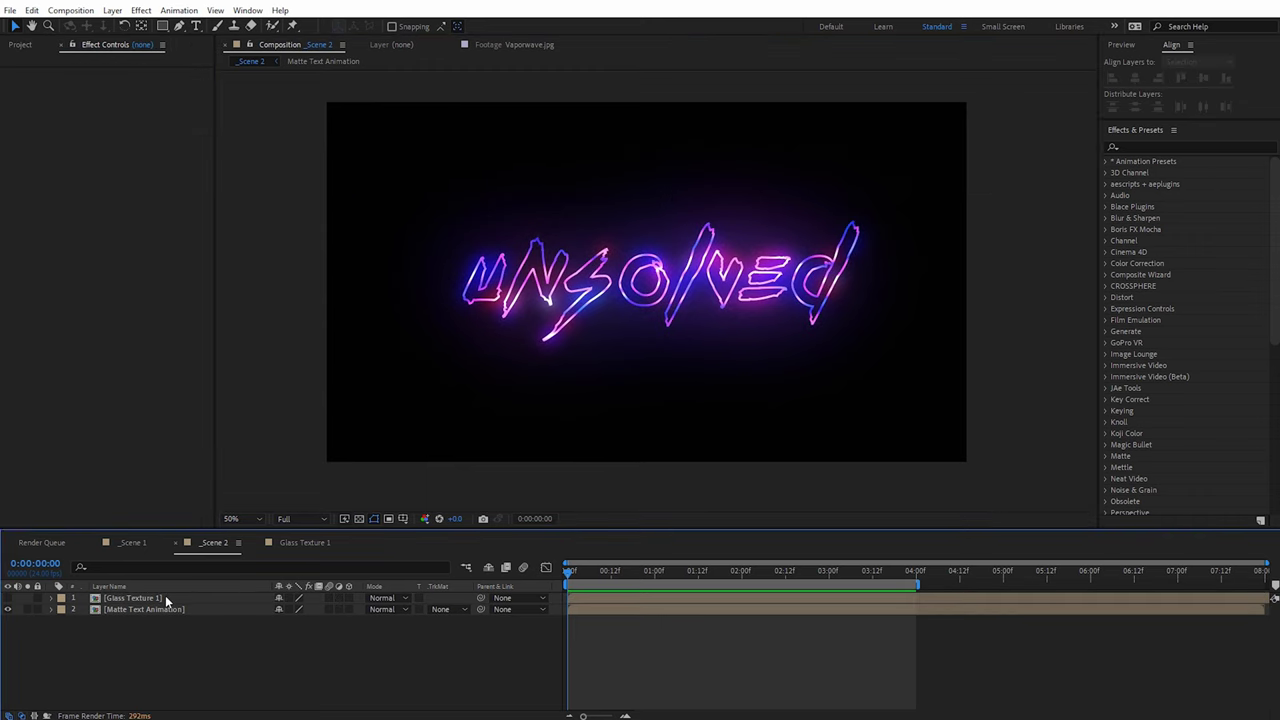
pyautogui.click(144, 598)
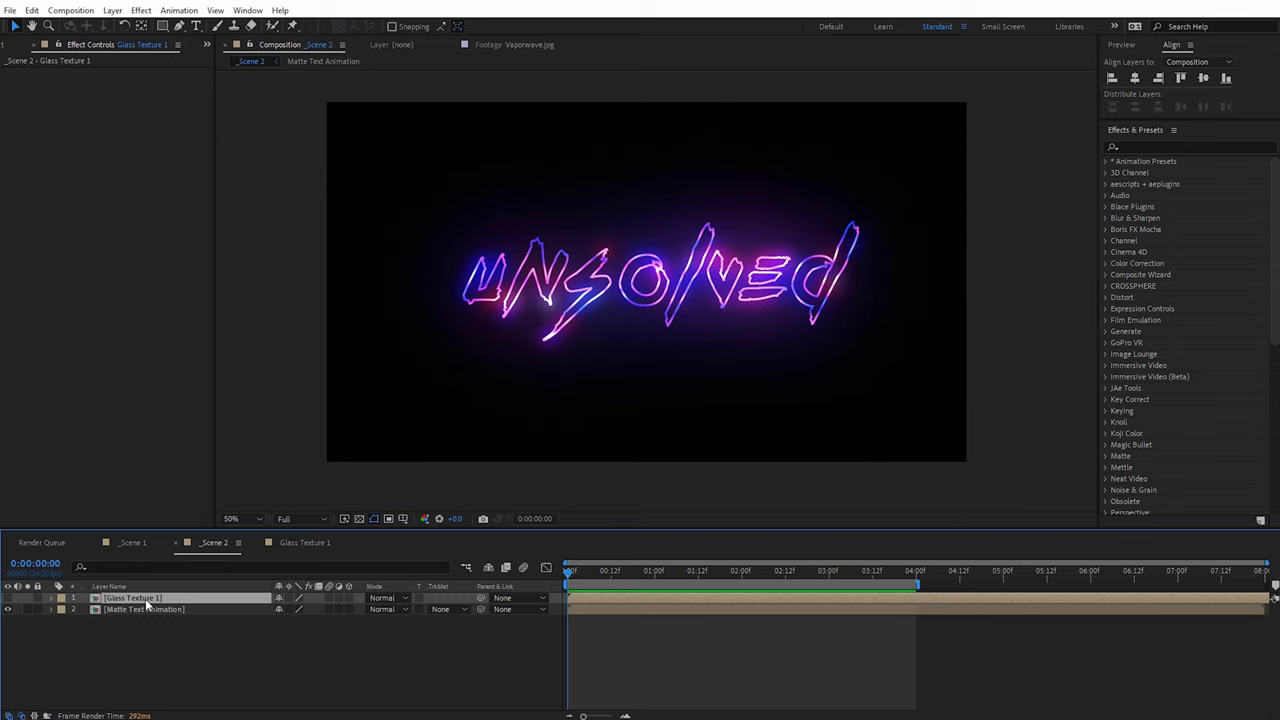
pyautogui.click(8, 597)
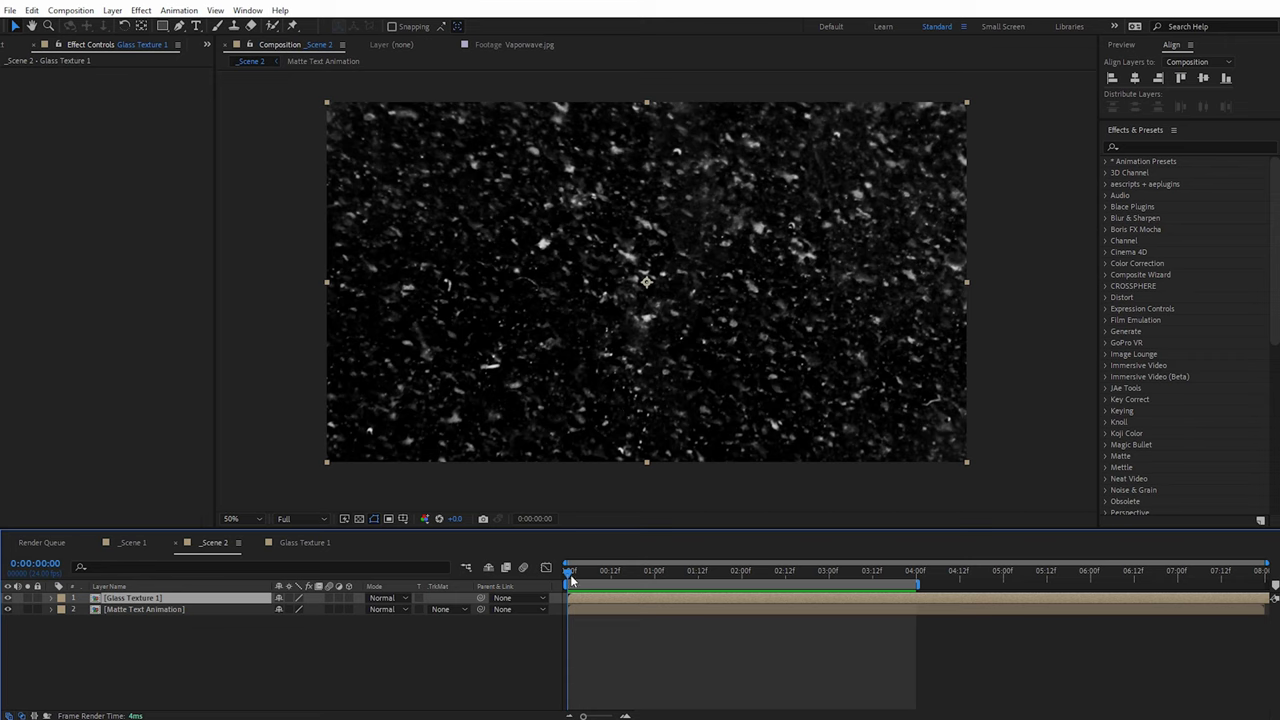
# Step: Animate Glass Texture 1's Position from its centred place at 0:00 straight down out of frame to 960, 1640 at 4:00
pyautogui.press('p')
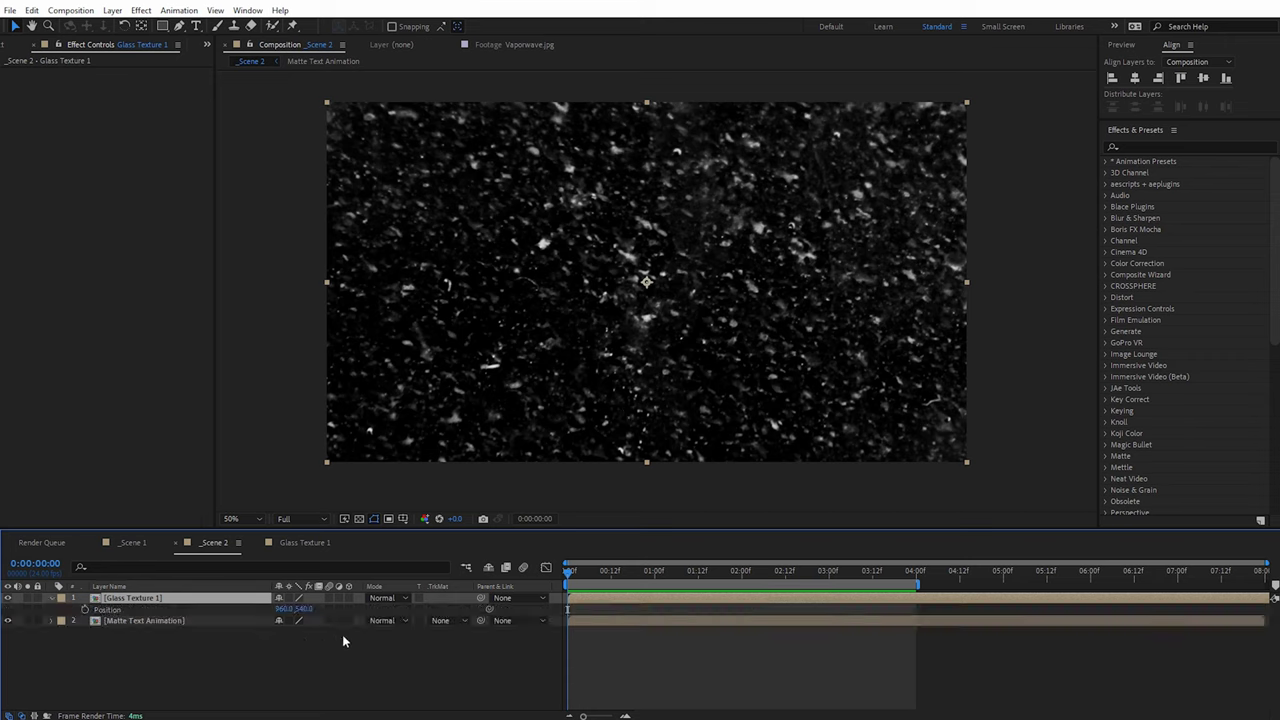
pyautogui.click(85, 610)
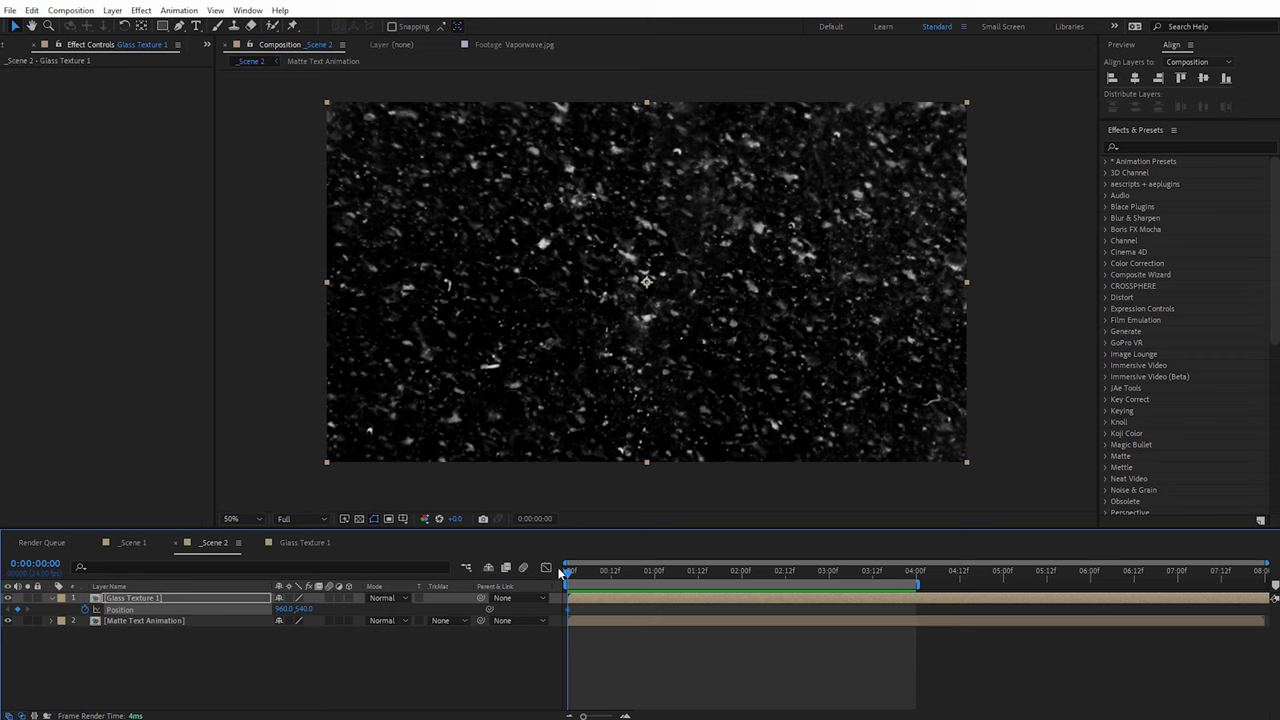
pyautogui.moveTo(568, 575); pyautogui.dragTo(912, 618)
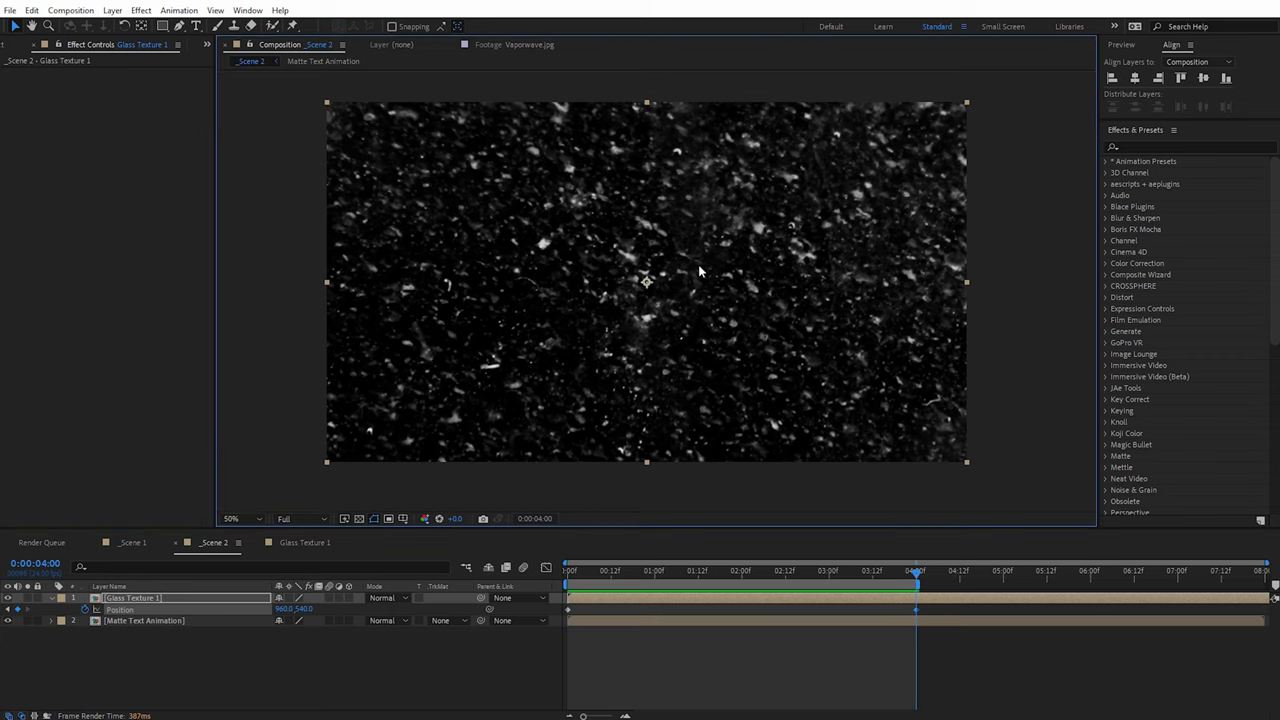
pyautogui.moveTo(698, 264); pyautogui.dragTo(706, 636)
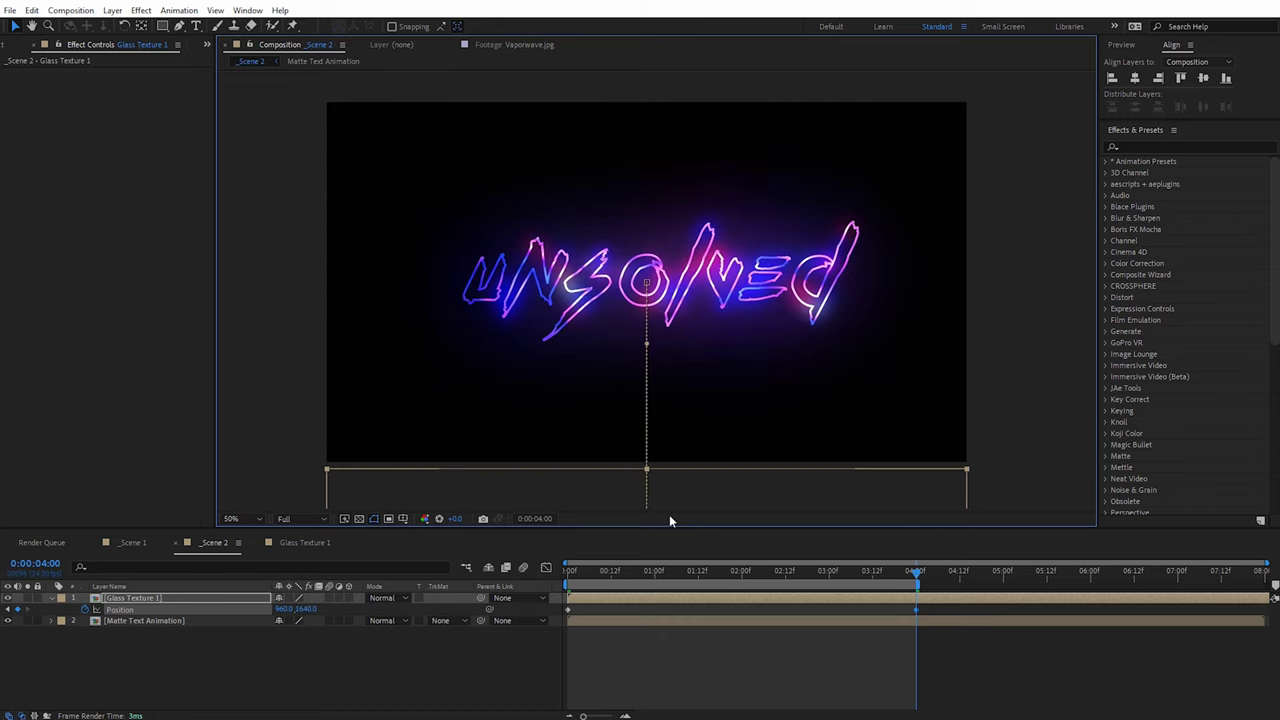
pyautogui.moveTo(916, 570); pyautogui.dragTo(565, 602)
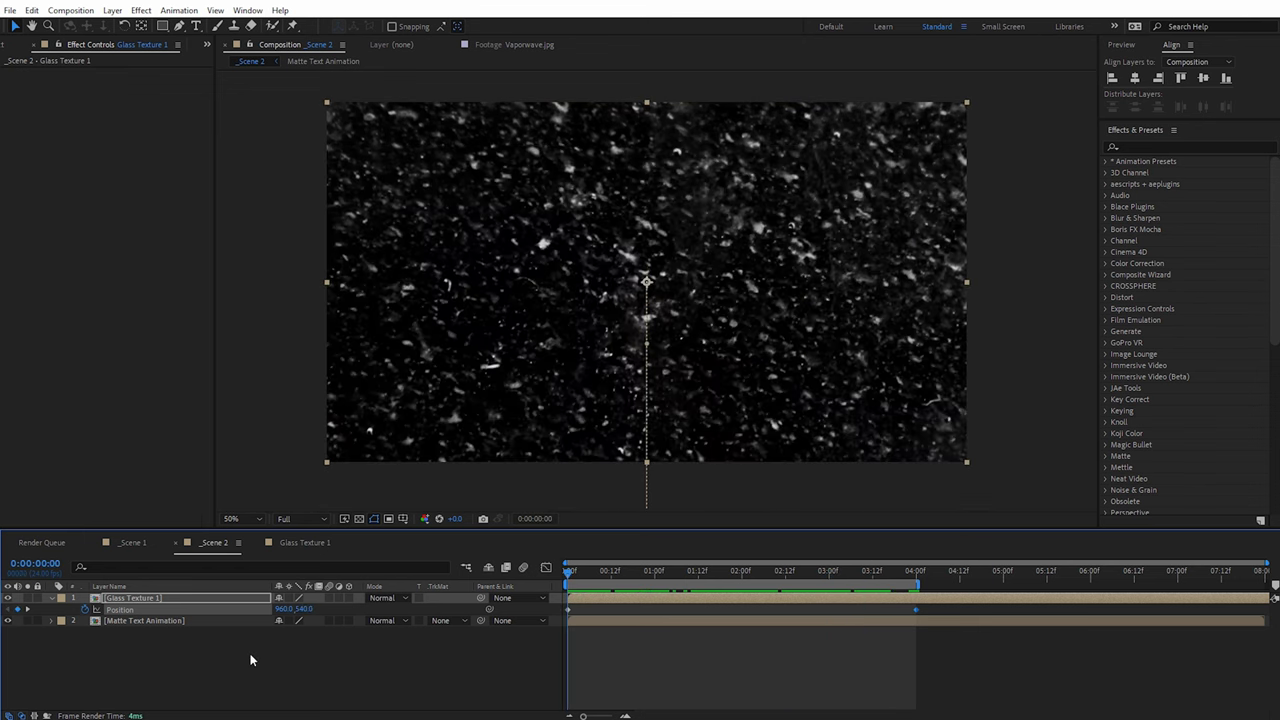
# Step: Duplicate Glass Texture 1 and pre-compose the lower copy as Texture Movement, moving all attributes into the new composition
pyautogui.click(145, 598)
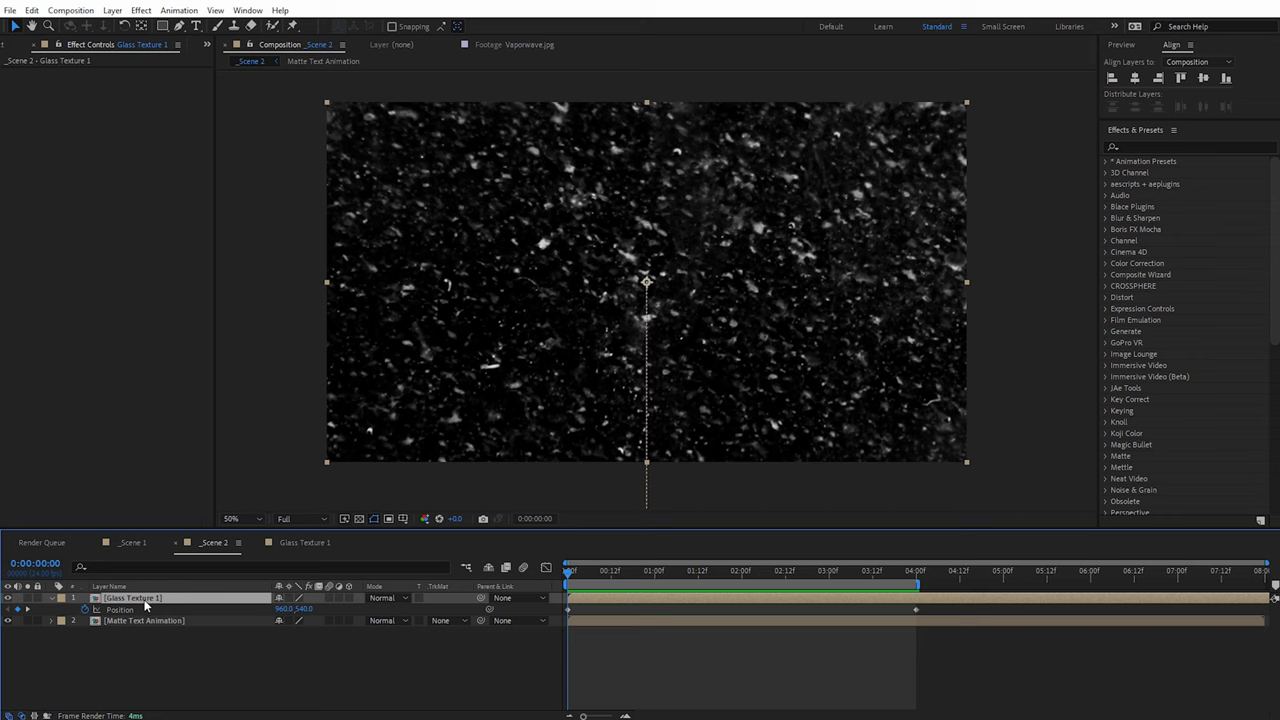
pyautogui.hotkey('ctrl', 'd')
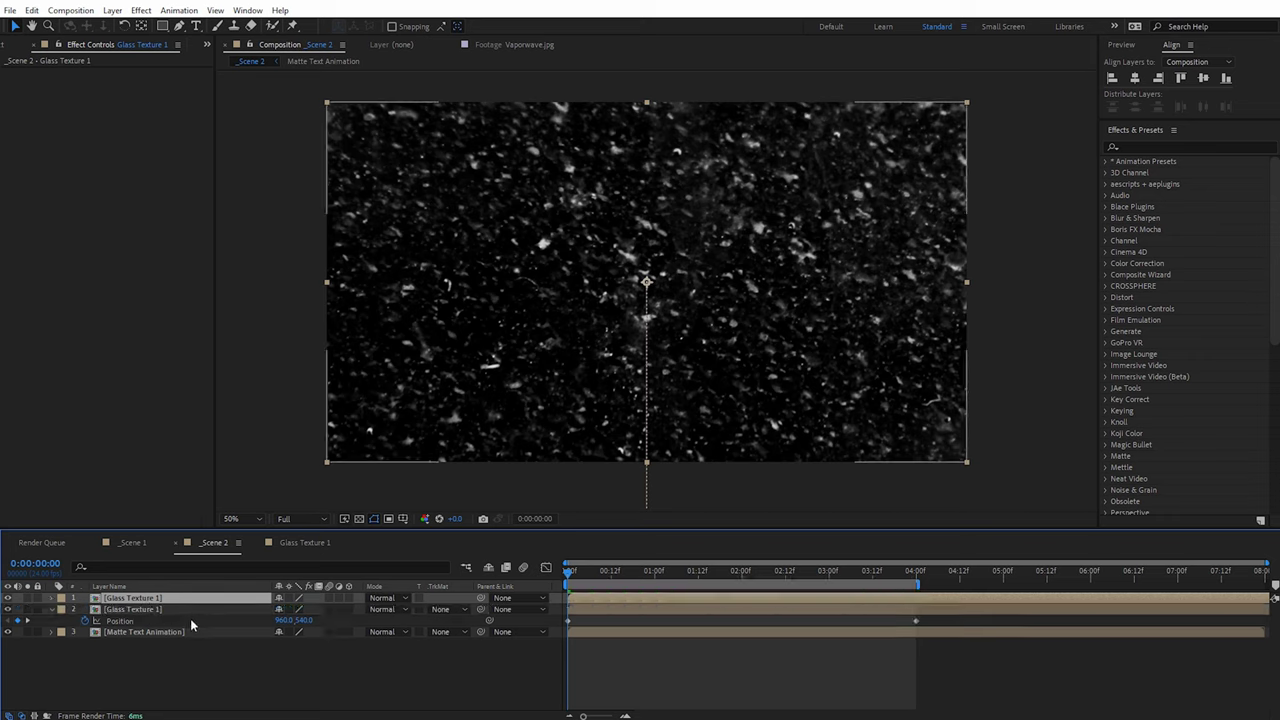
pyautogui.click(152, 609)
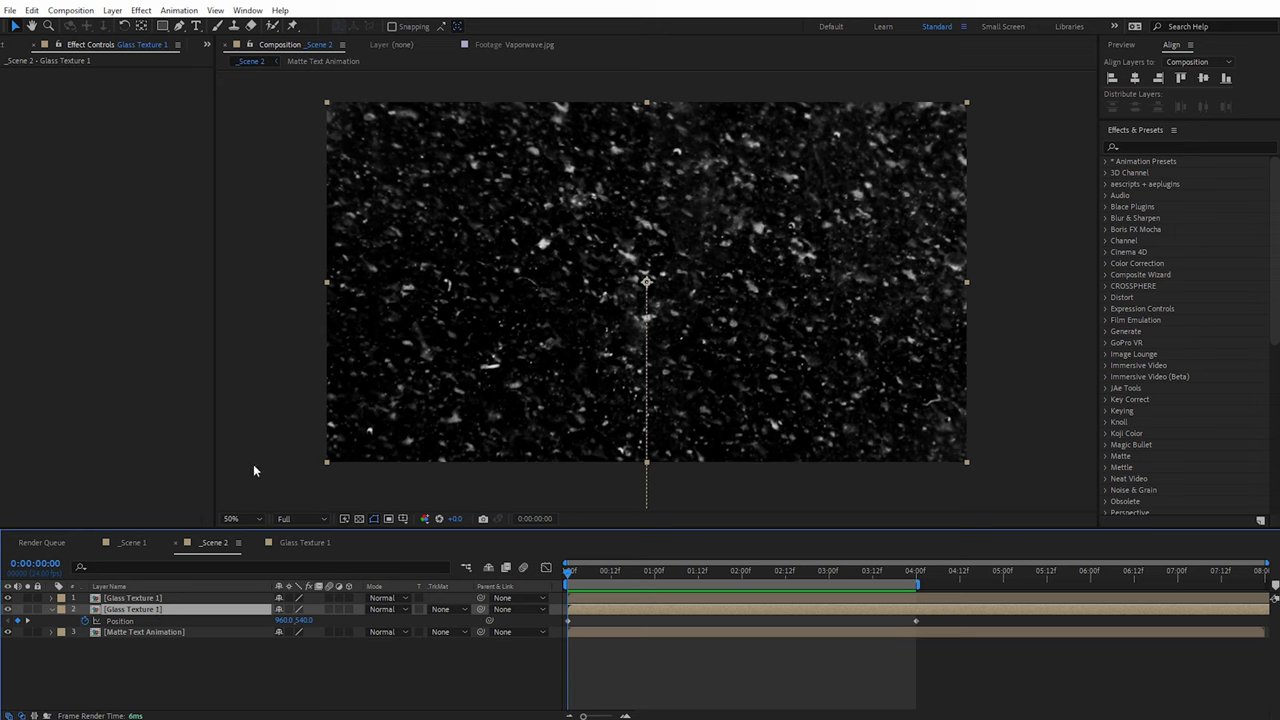
pyautogui.click(112, 10)
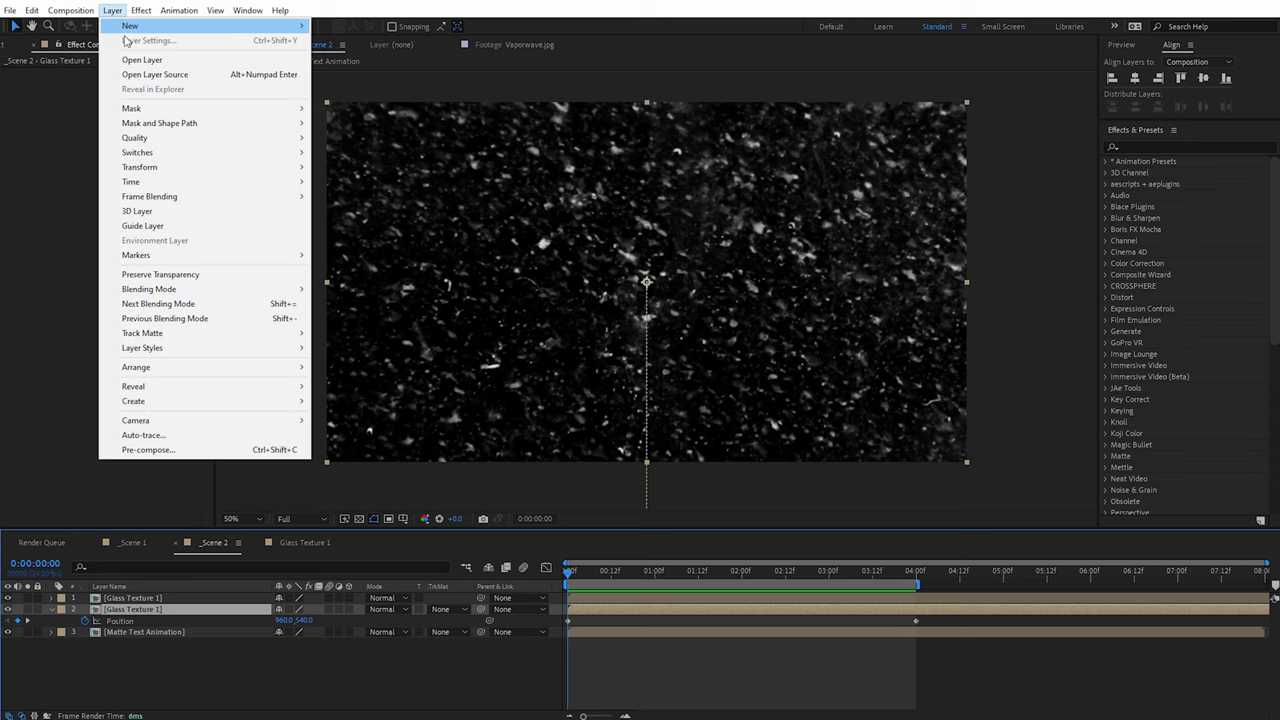
pyautogui.click(173, 450)
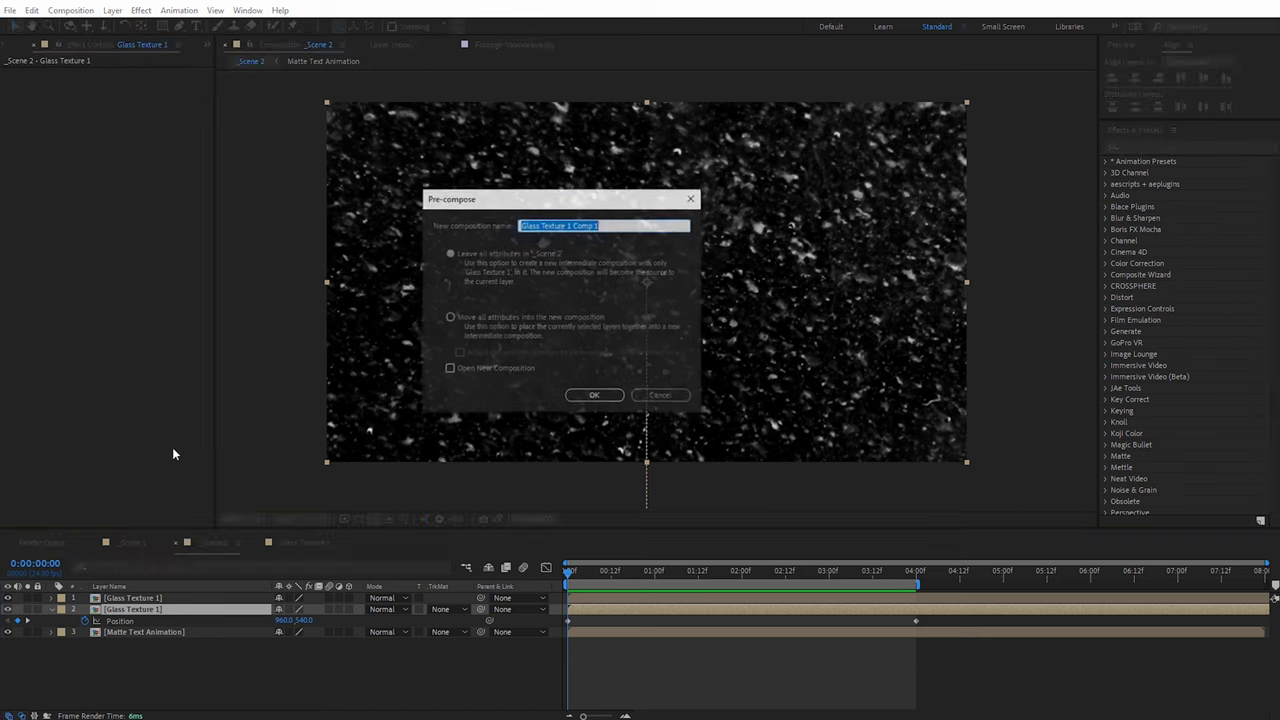
pyautogui.click(452, 318)
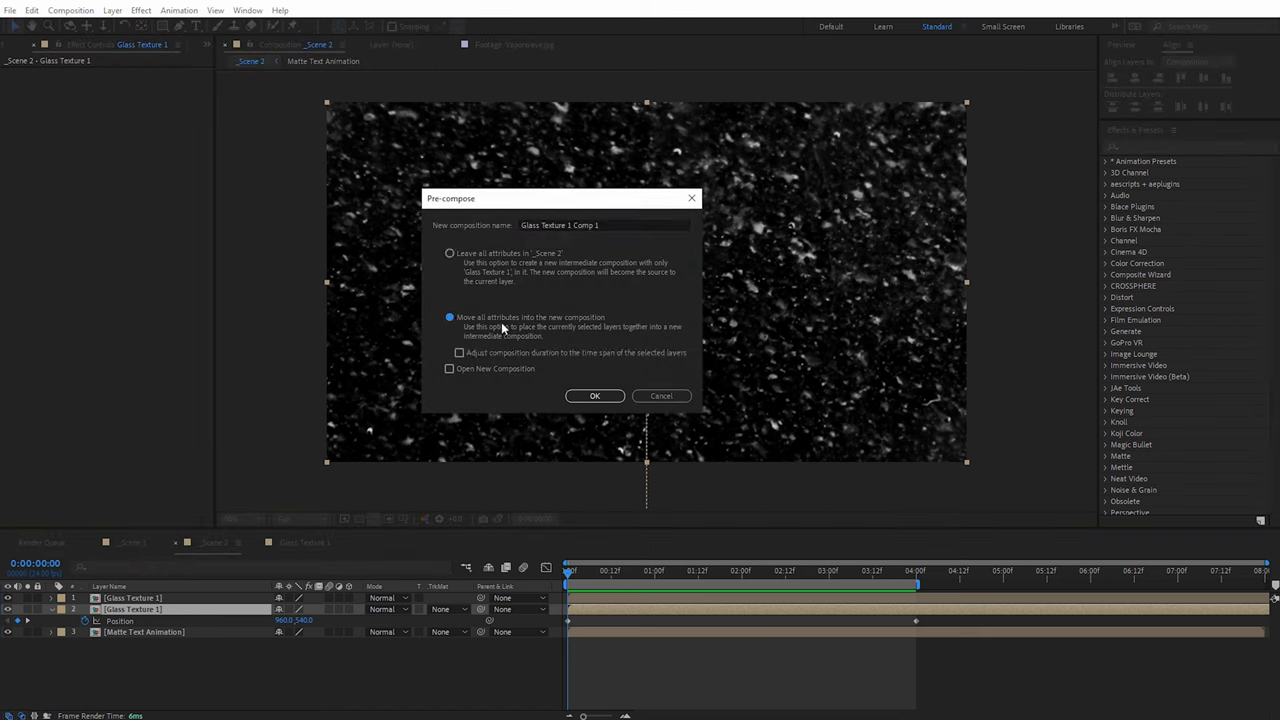
pyautogui.click(609, 224)
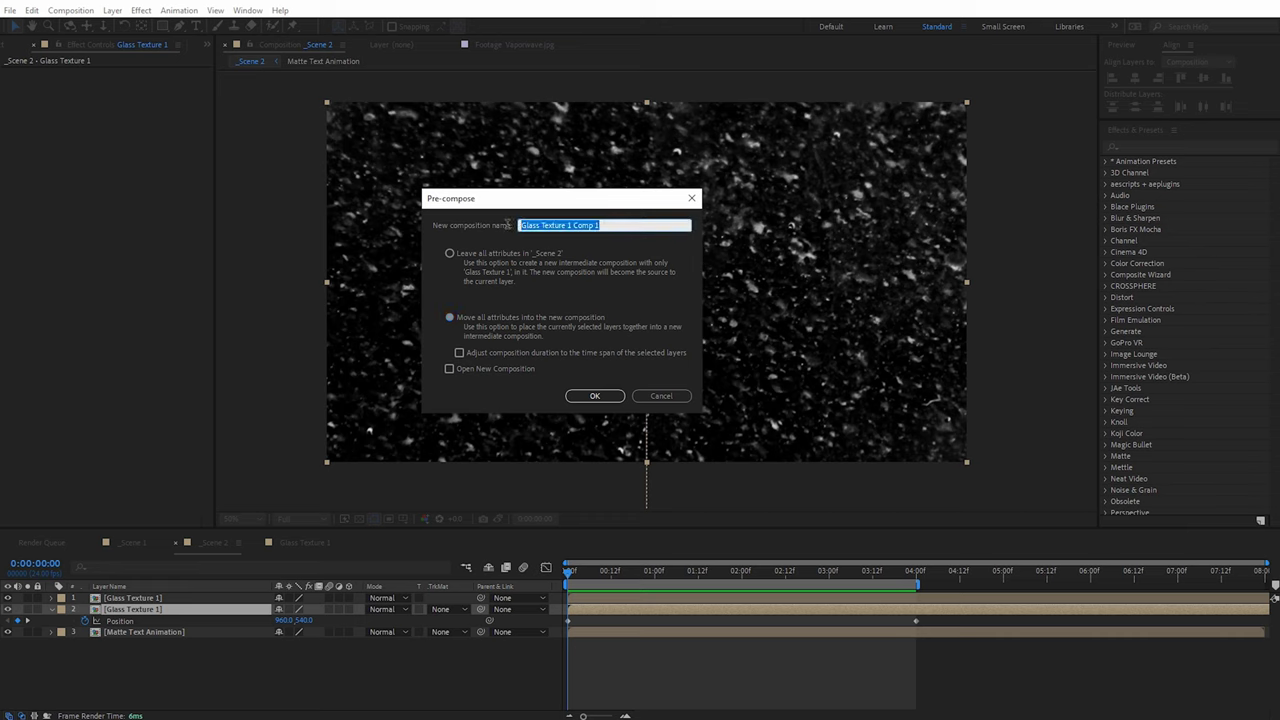
pyautogui.write('Texture Movement')
pyautogui.click(605, 397)
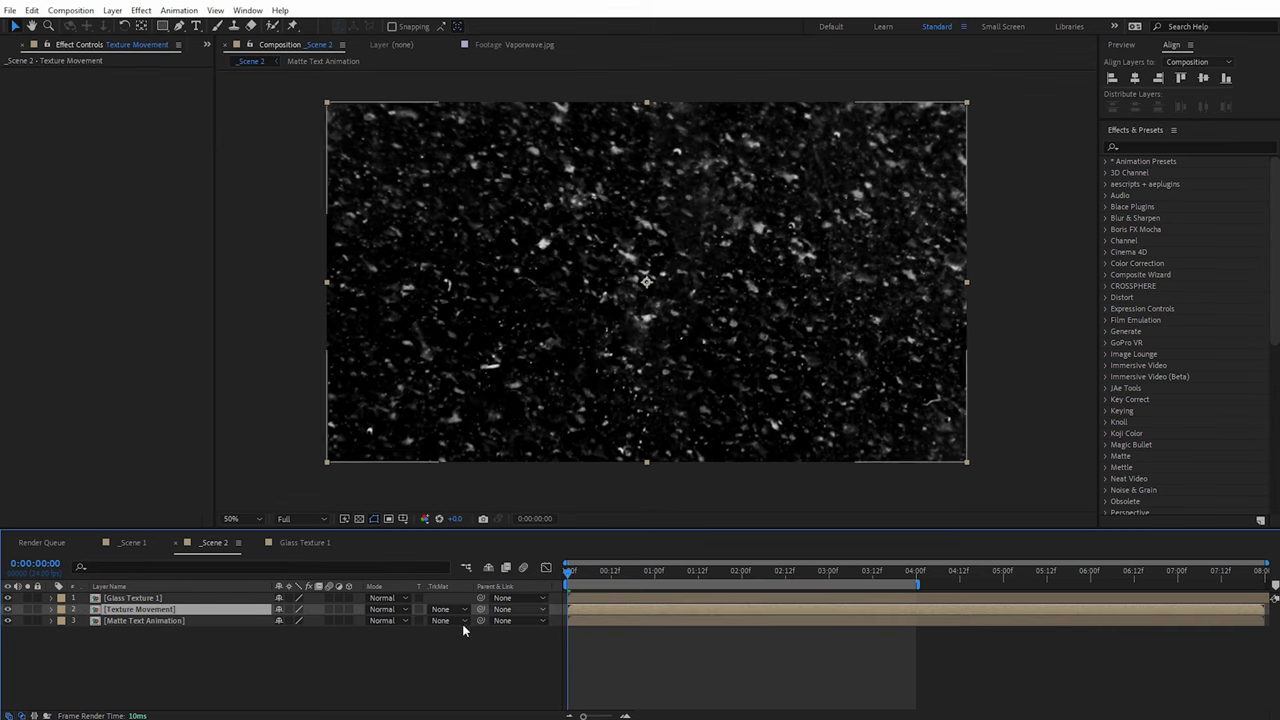
# Step: Hide the Texture Movement layer and turn the remaining Glass Texture 1 layer into an adjustment layer
pyautogui.click(7, 610)
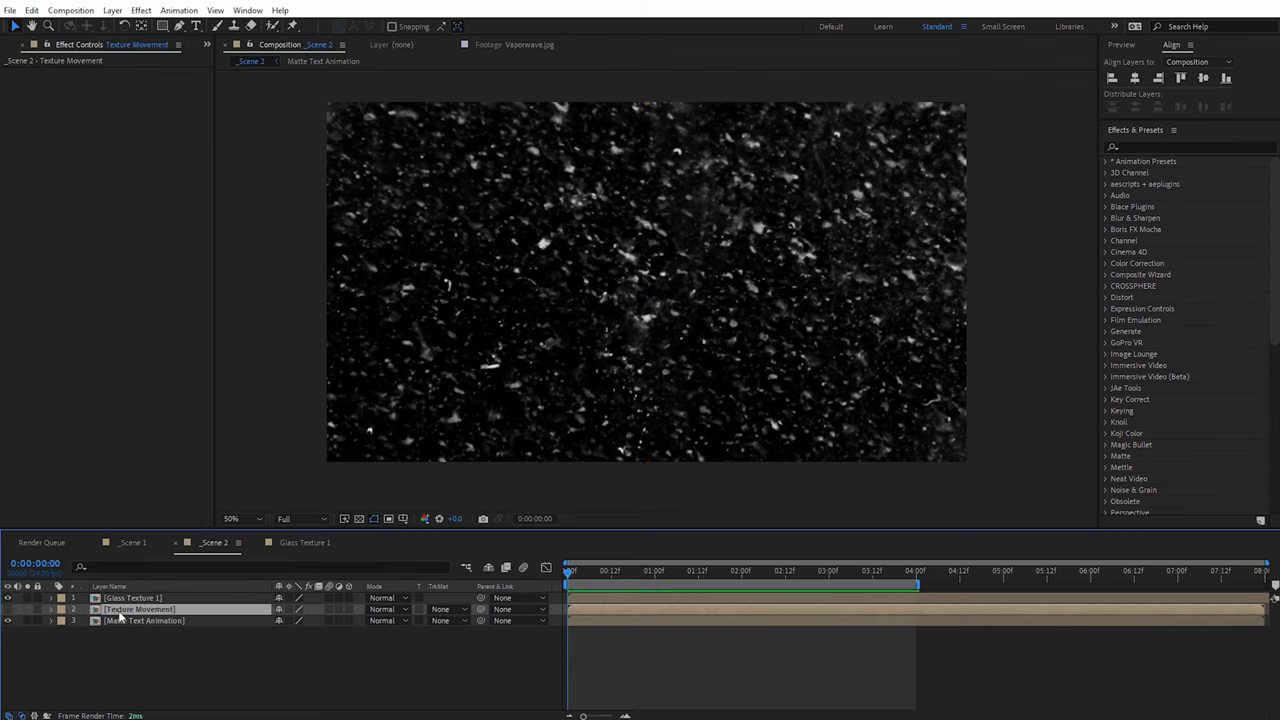
pyautogui.click(125, 598)
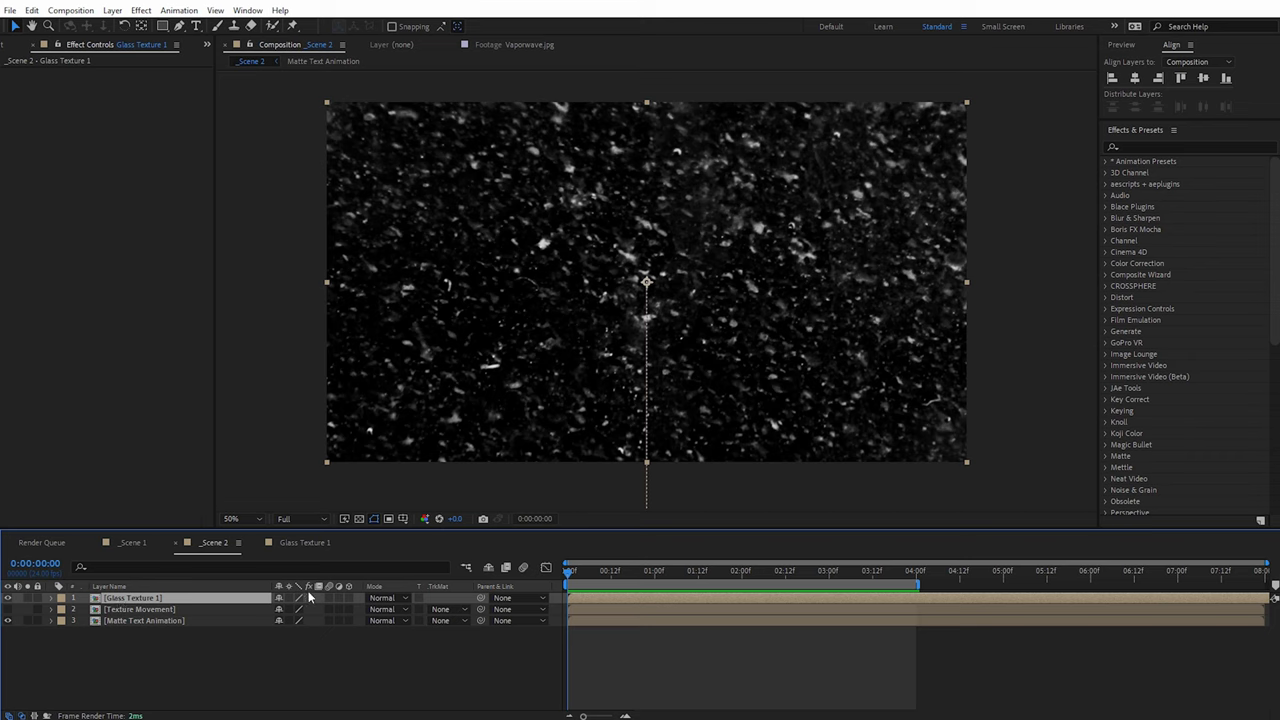
pyautogui.press('F4')
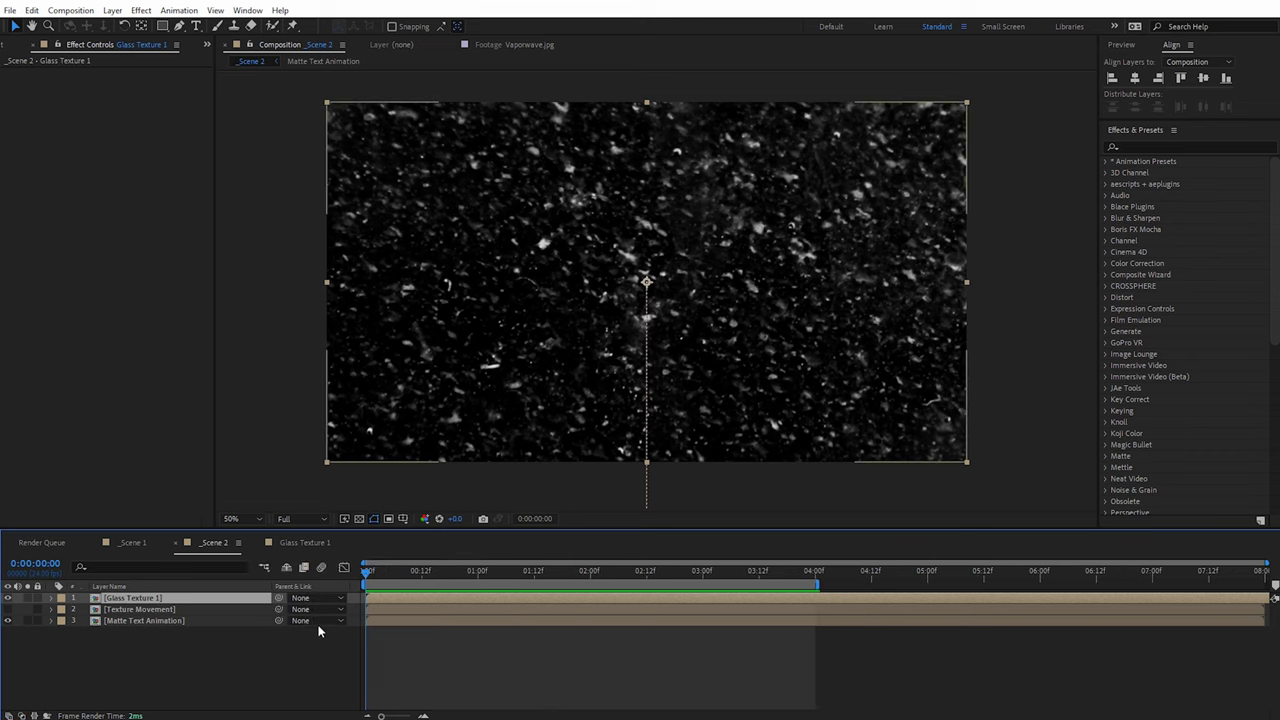
pyautogui.press('F4')
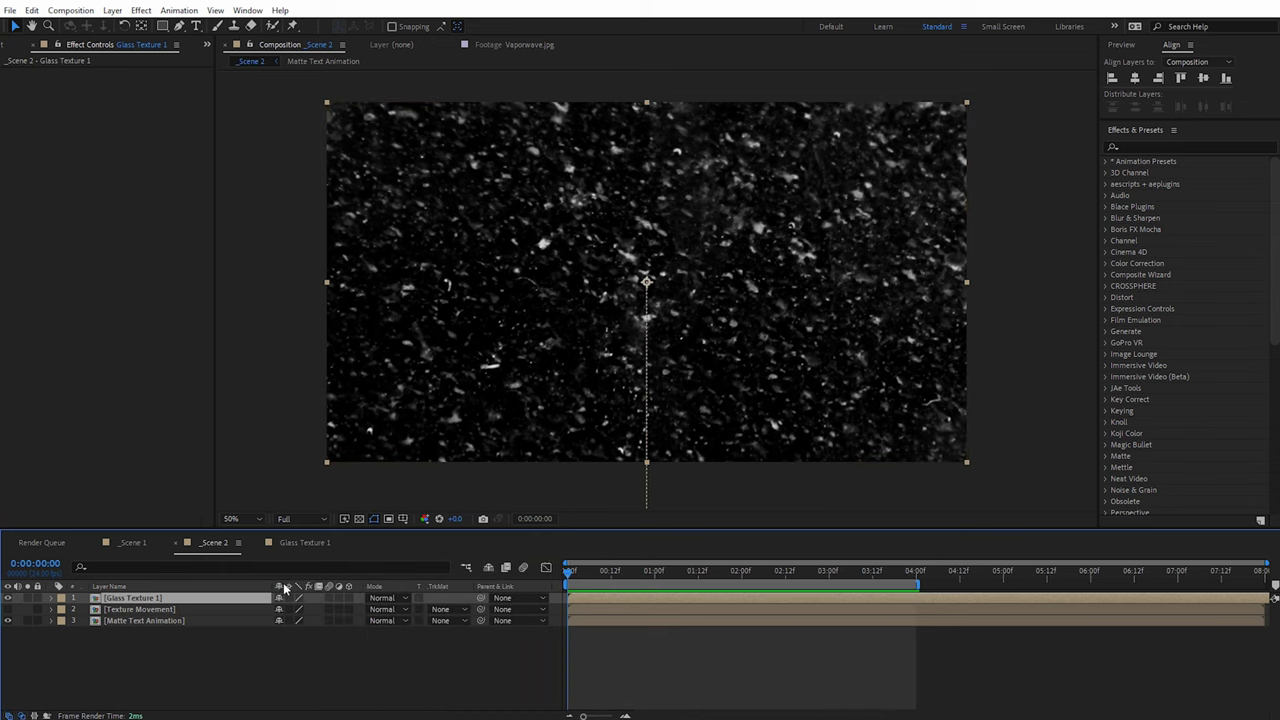
pyautogui.click(339, 597)
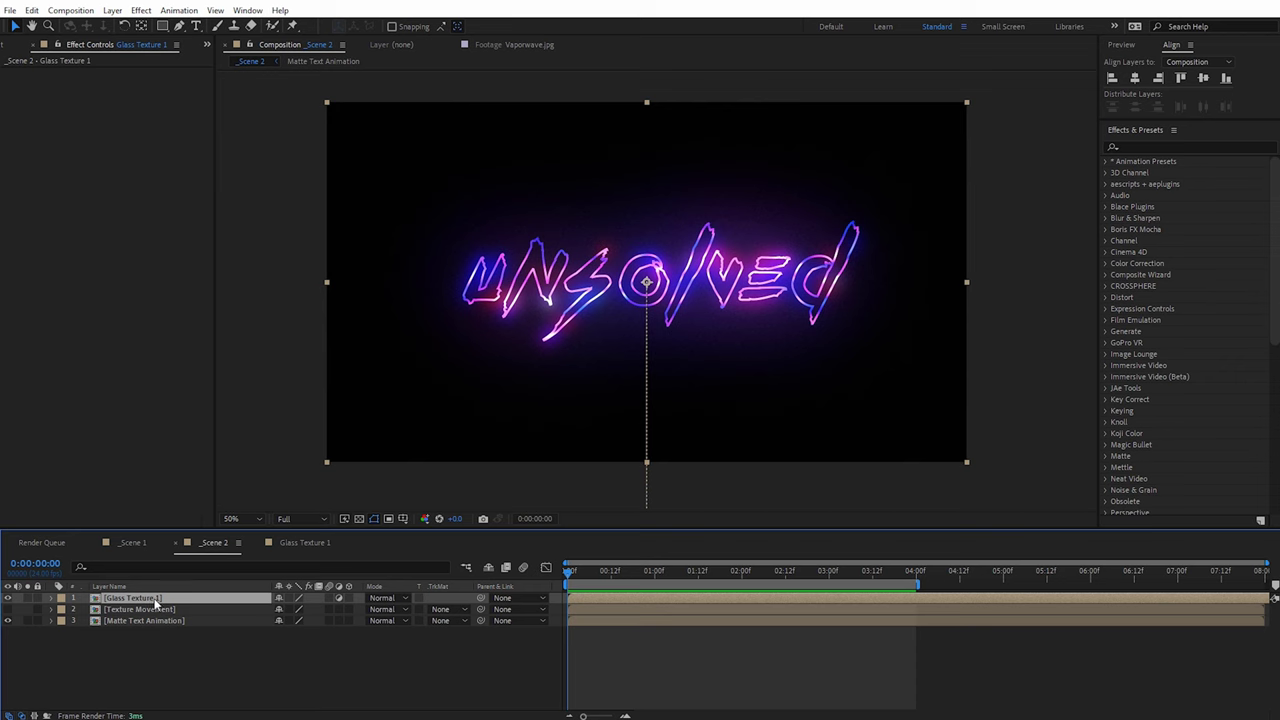
# Step: Apply Fast Box Blur to the Glass Texture 1 adjustment layer with a Blur Radius of 13
pyautogui.click(141, 10)
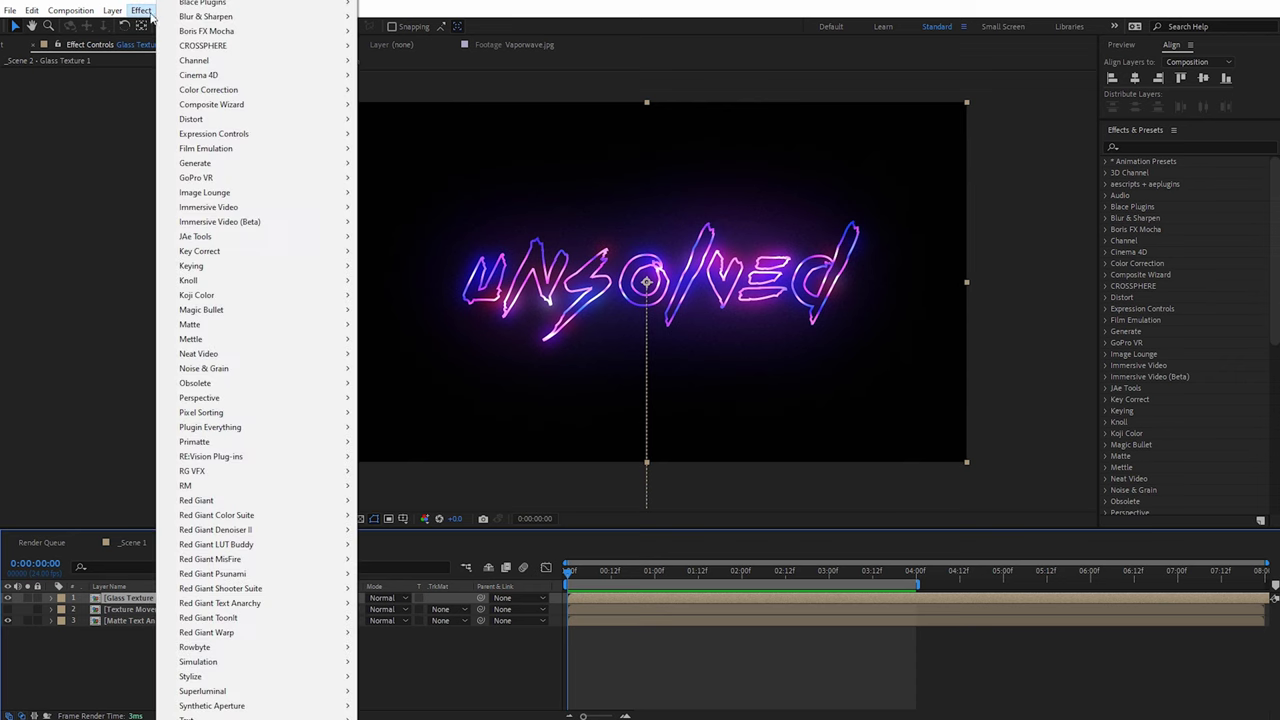
pyautogui.moveTo(228, 19)
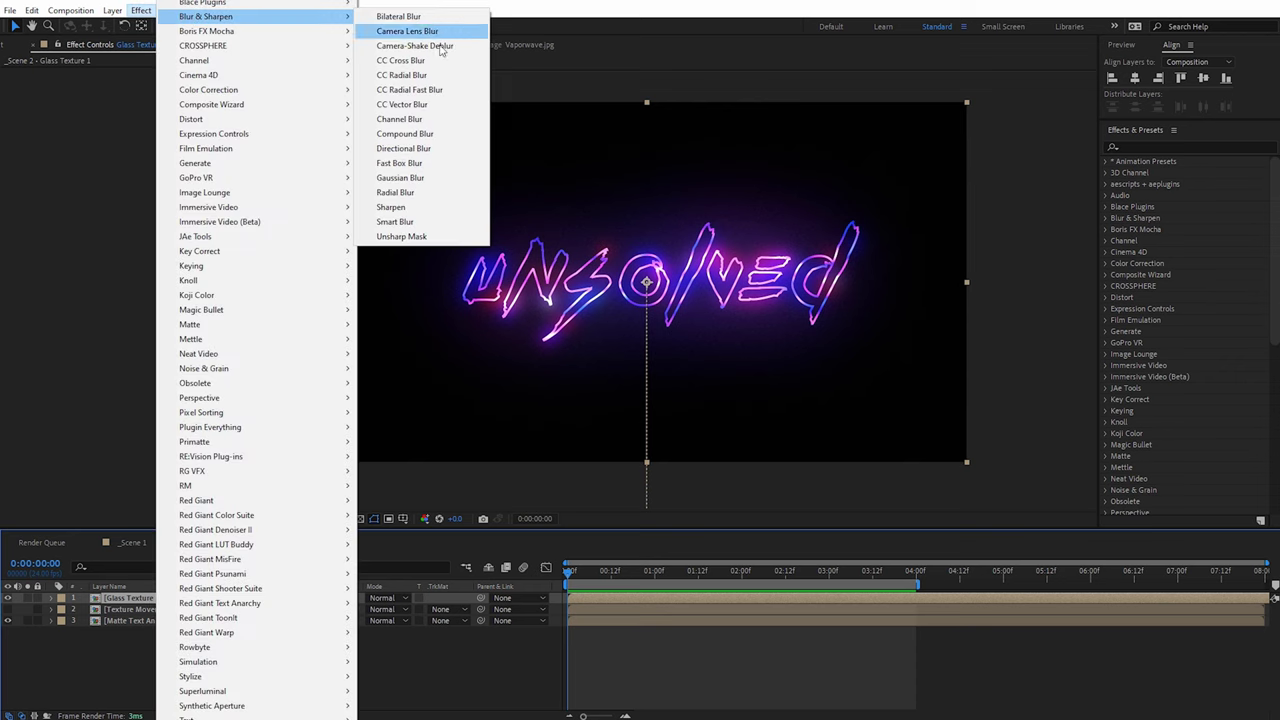
pyautogui.click(427, 166)
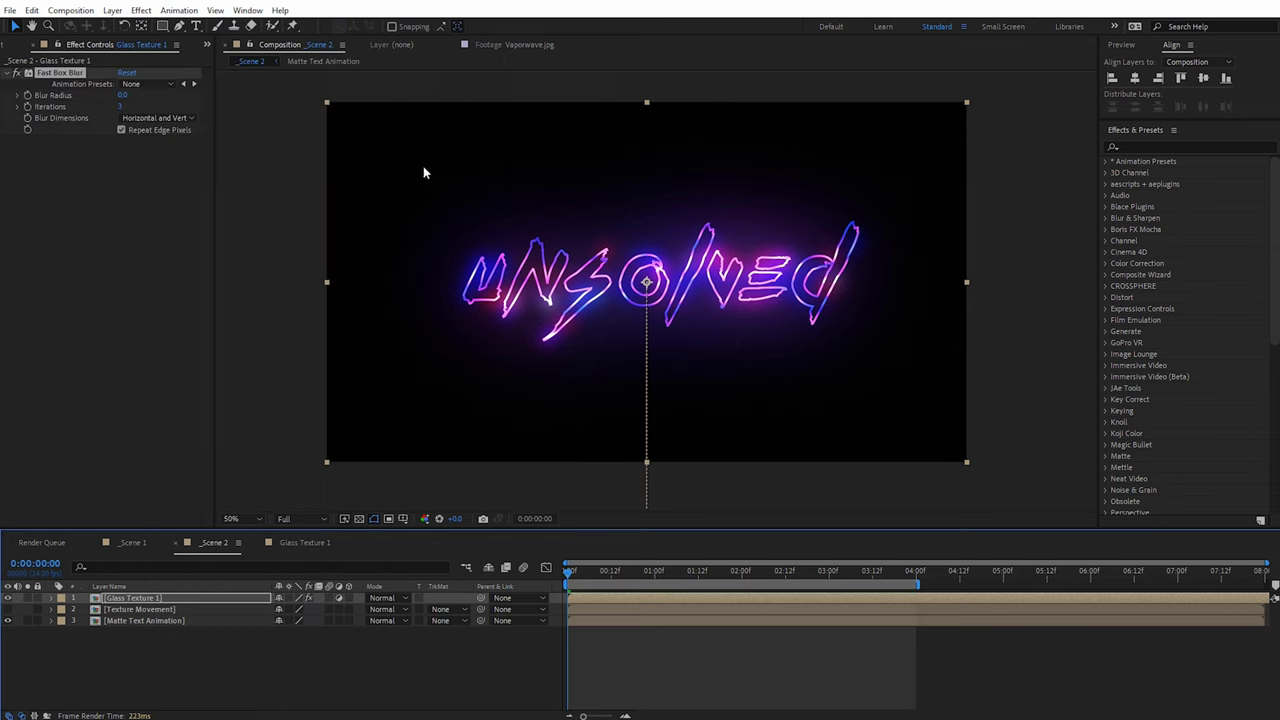
pyautogui.click(121, 95)
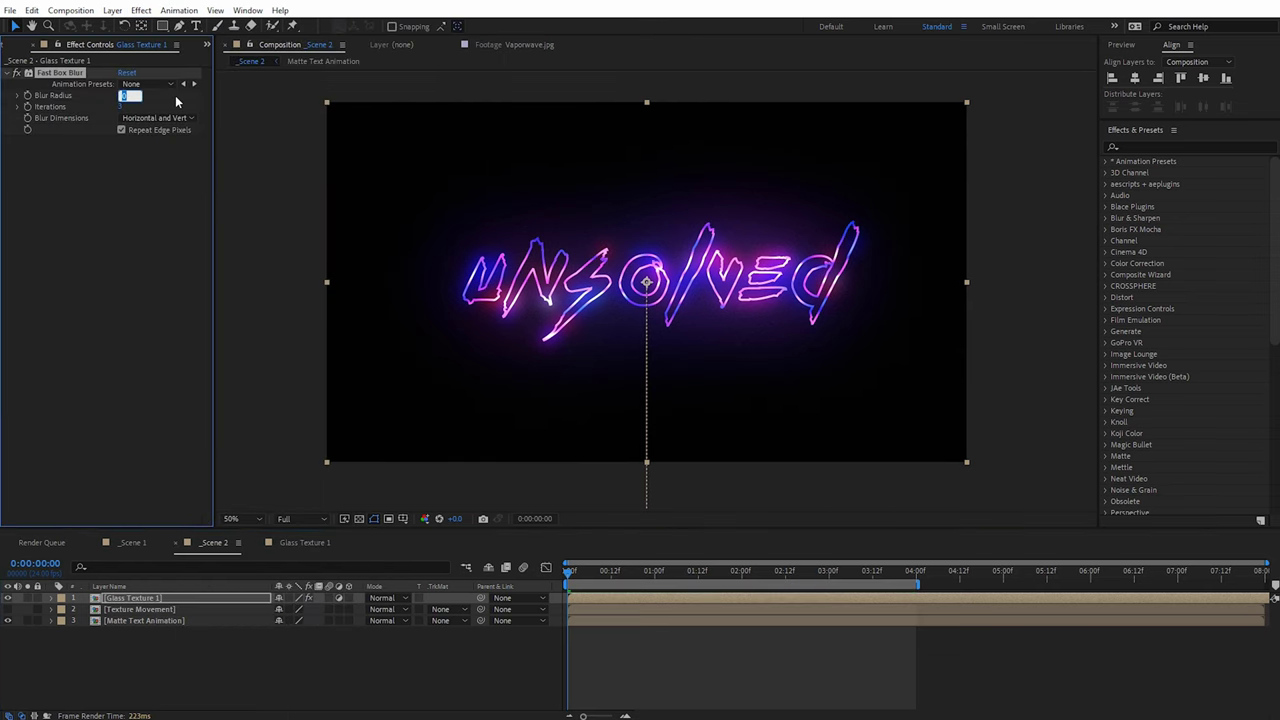
pyautogui.write('13')
pyautogui.press('Return')
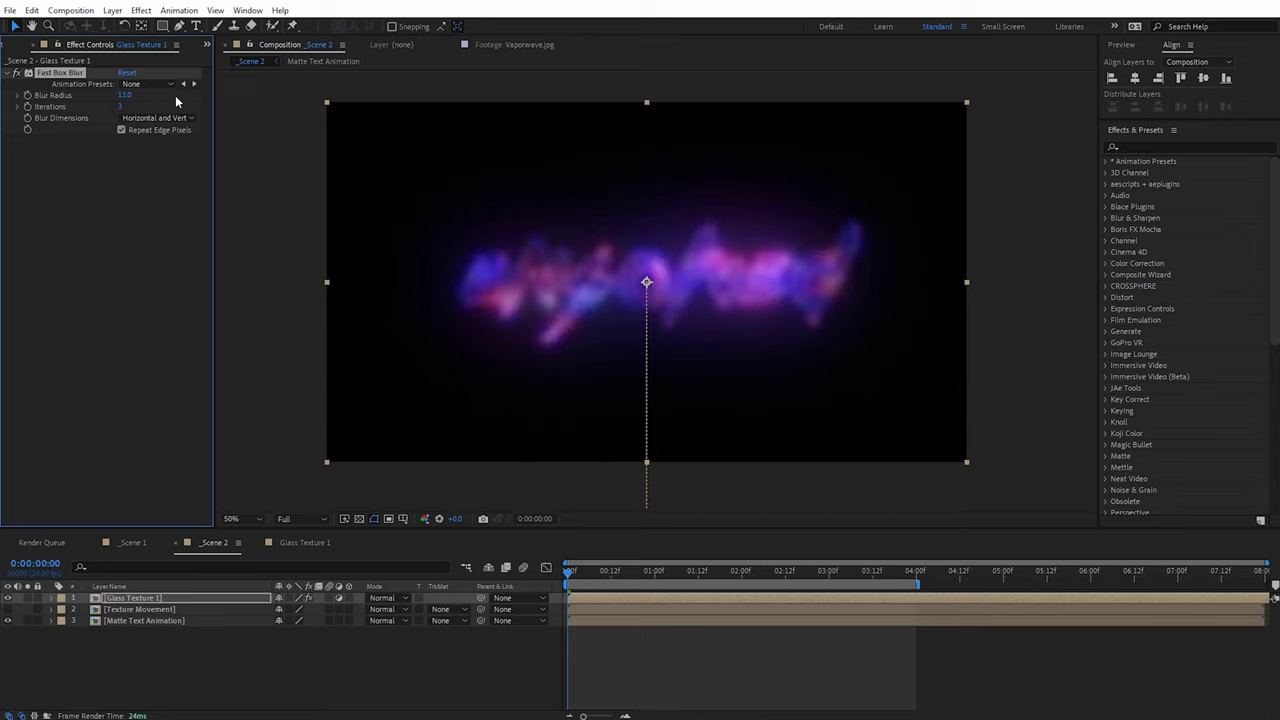
# Step: Try a higher Iterations value in Fast Box Blur on Glass Texture 1, and set it back to 3
pyautogui.moveTo(119, 106); pyautogui.dragTo(124, 106)
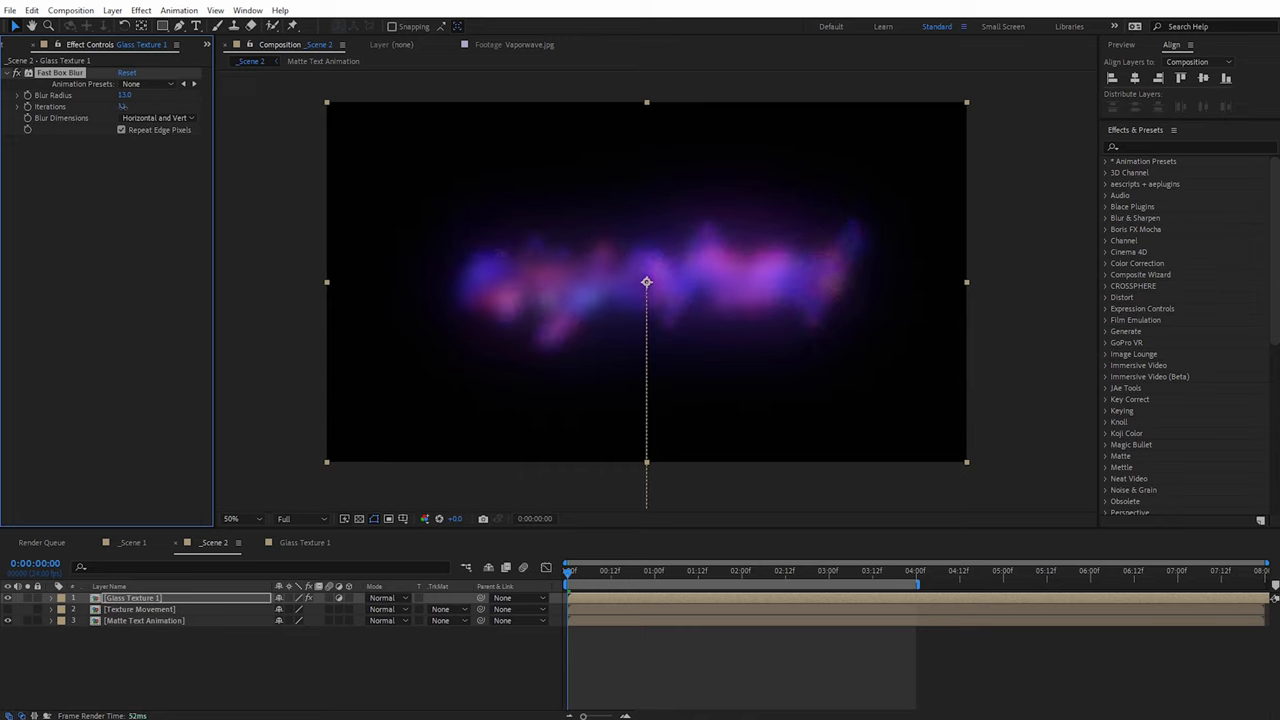
pyautogui.click(127, 106)
pyautogui.write('3')
pyautogui.press('Return')
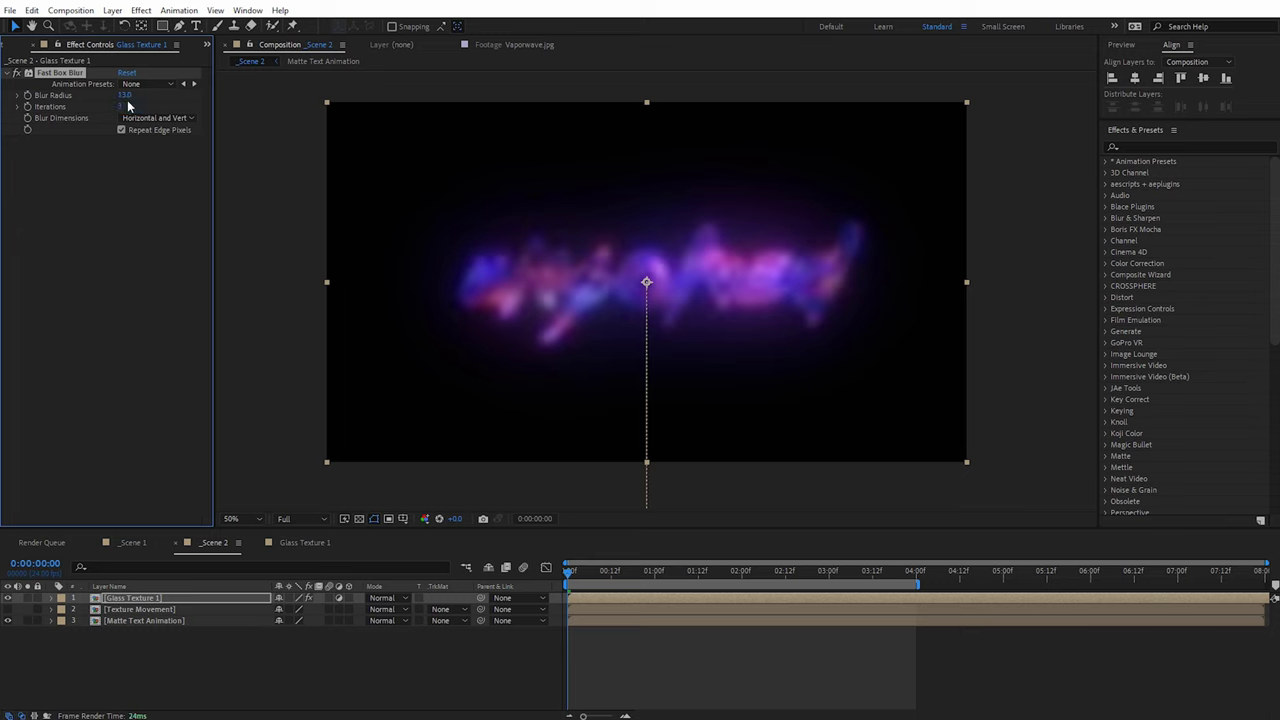
# Step: Apply a Transform effect to the Glass Texture 1 adjustment layer and set its Scale to 104
pyautogui.click(142, 10)
pyautogui.moveTo(232, 119)
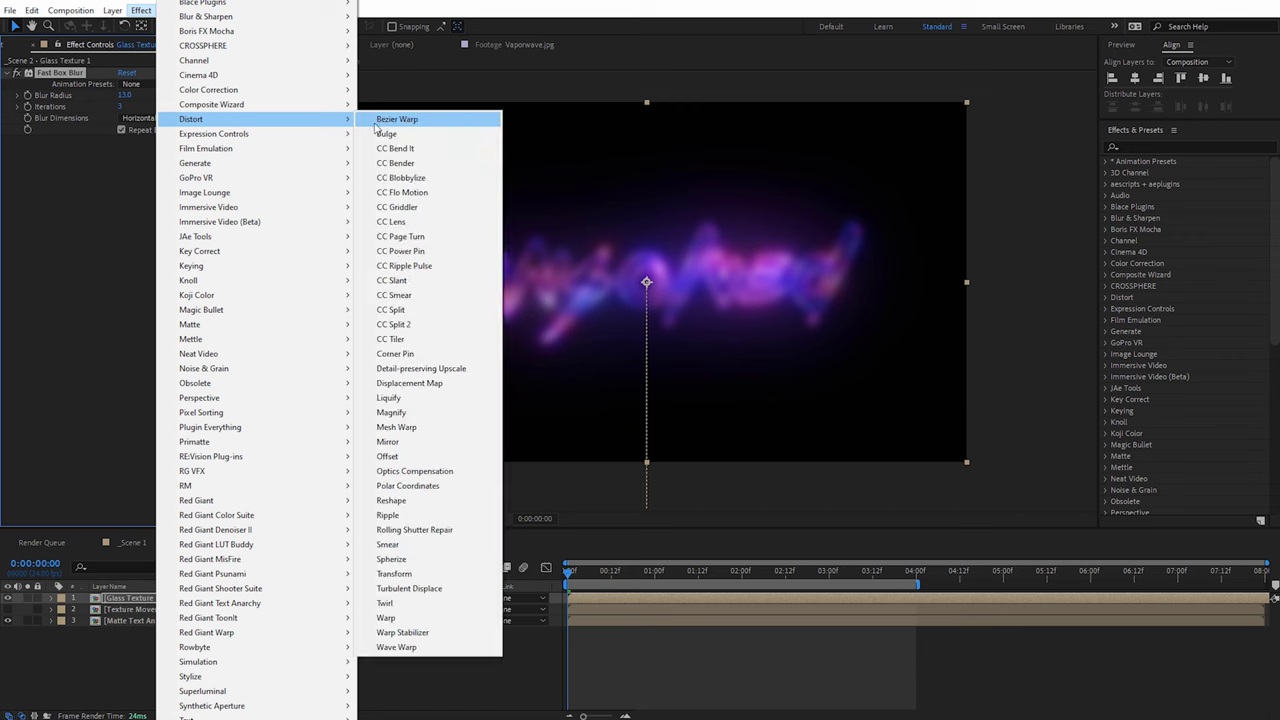
pyautogui.click(398, 574)
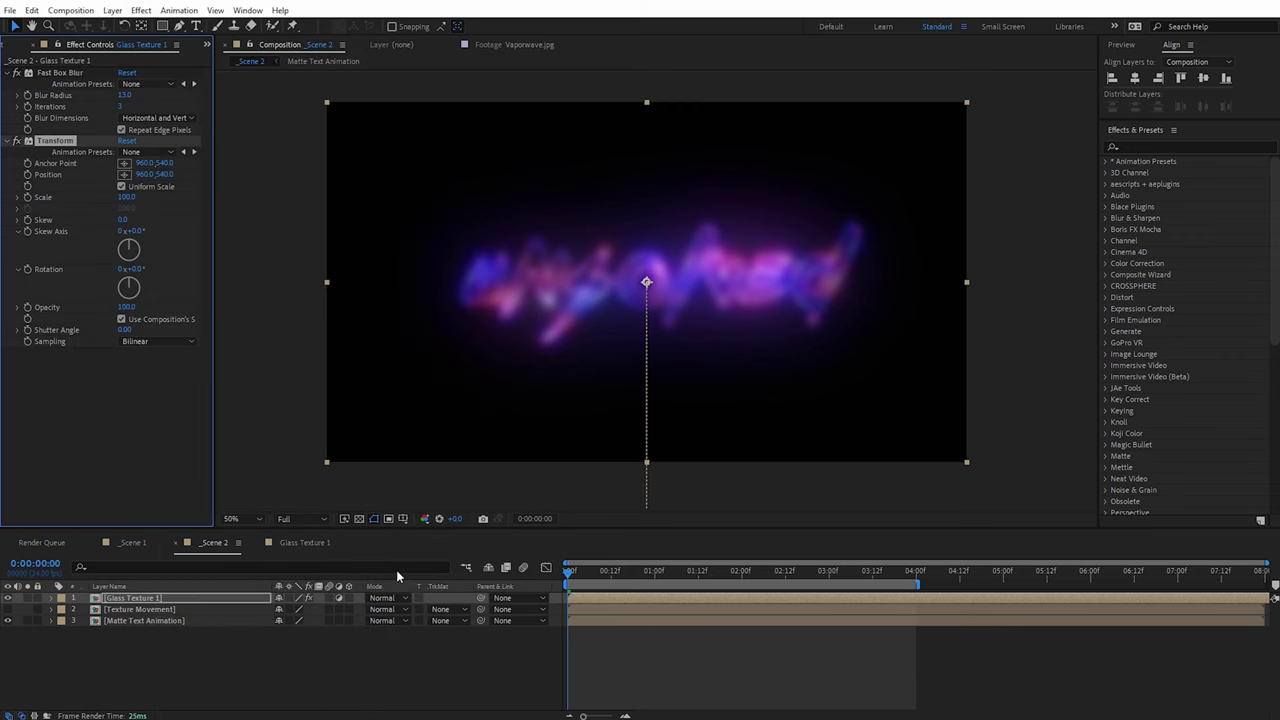
pyautogui.click(130, 197)
pyautogui.write('104')
pyautogui.press('Return')
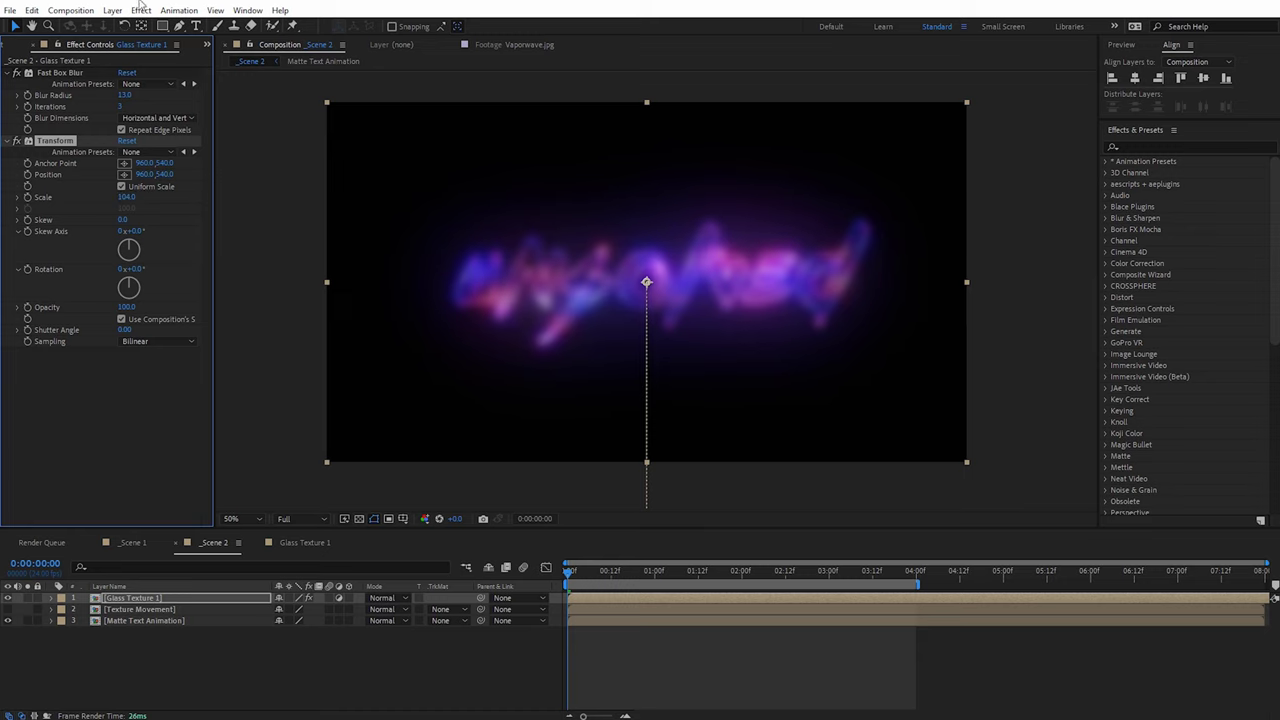
# Step: Apply Curves to Glass Texture 1 and raise the RGB curve's midtones slightly to brighten the glass
pyautogui.click(141, 10)
pyautogui.moveTo(231, 98)
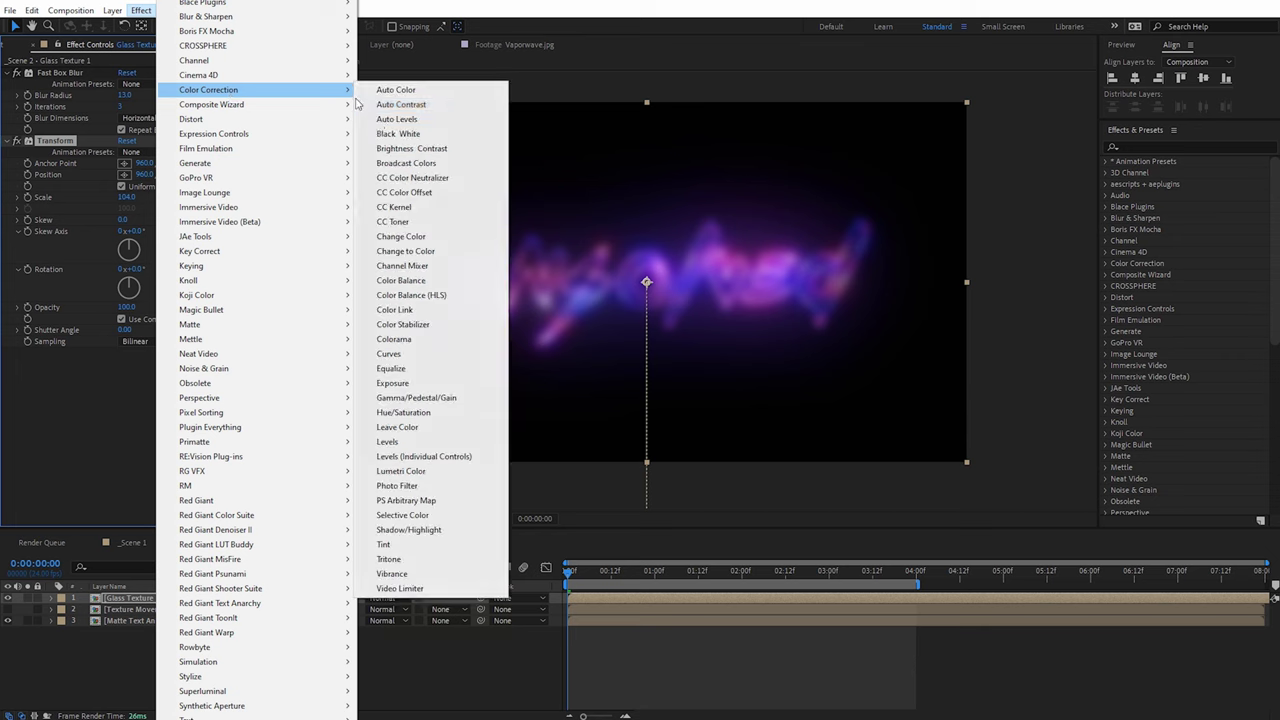
pyautogui.click(385, 355)
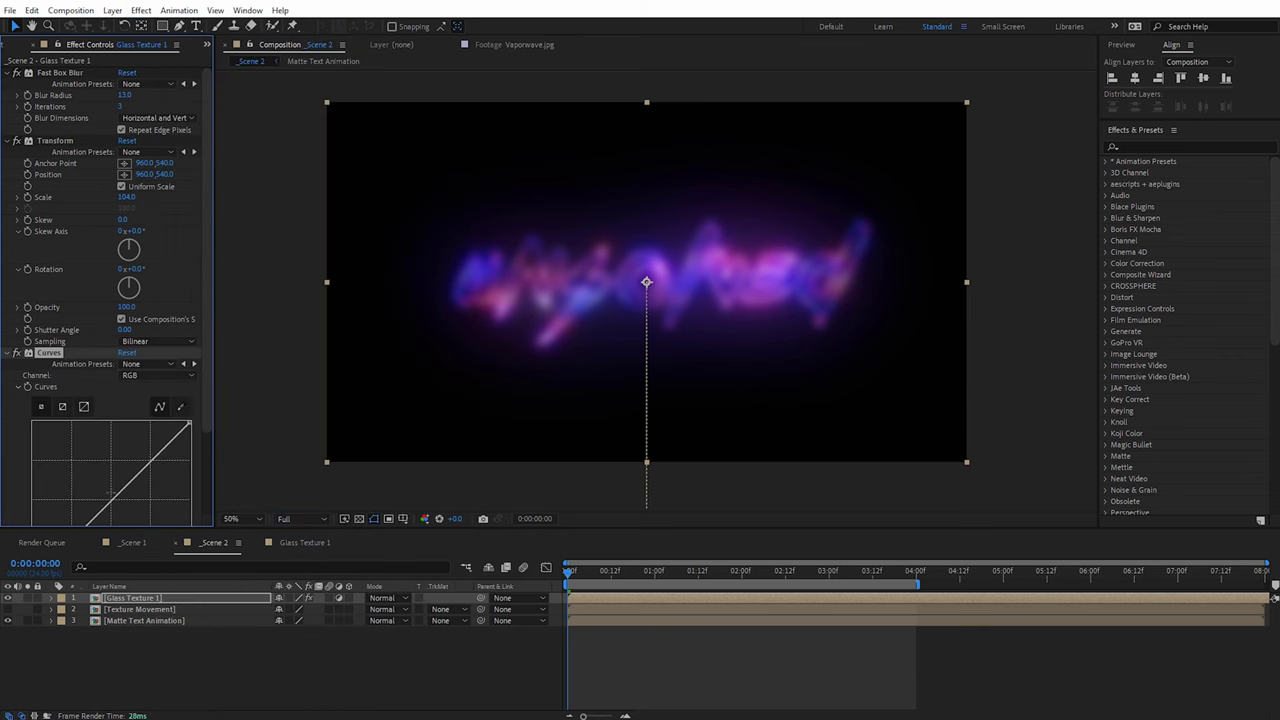
pyautogui.scroll(-3, 113, 425)
pyautogui.moveTo(105, 412); pyautogui.dragTo(102, 407)
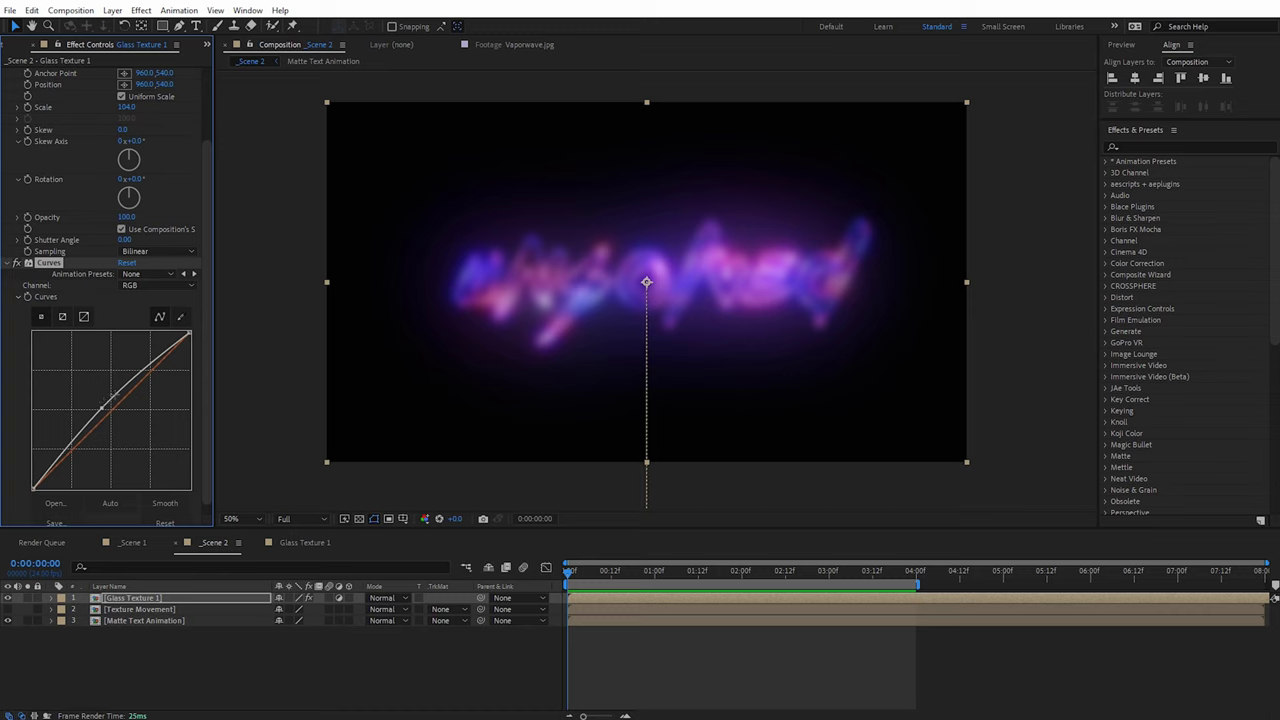
# Step: Apply Displacement Map to Glass Texture 1 and choose Texture Movement as the Displacement Map Layer
pyautogui.click(141, 10)
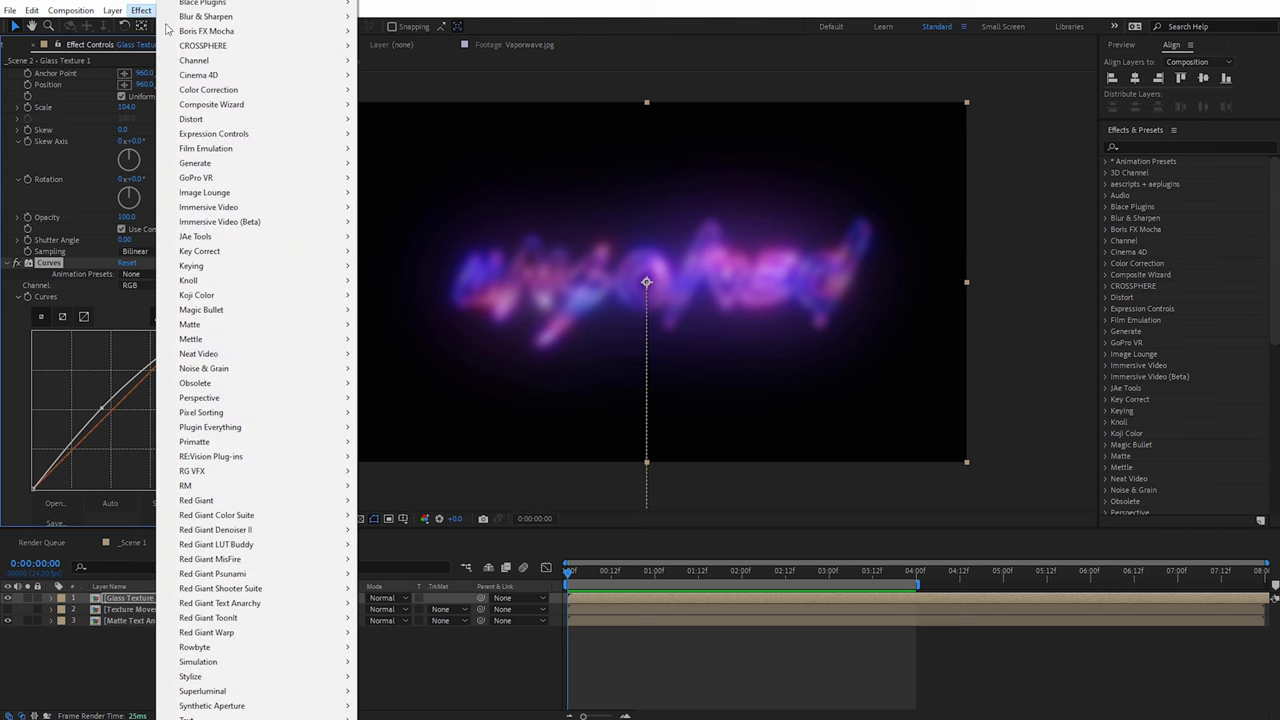
pyautogui.moveTo(298, 122)
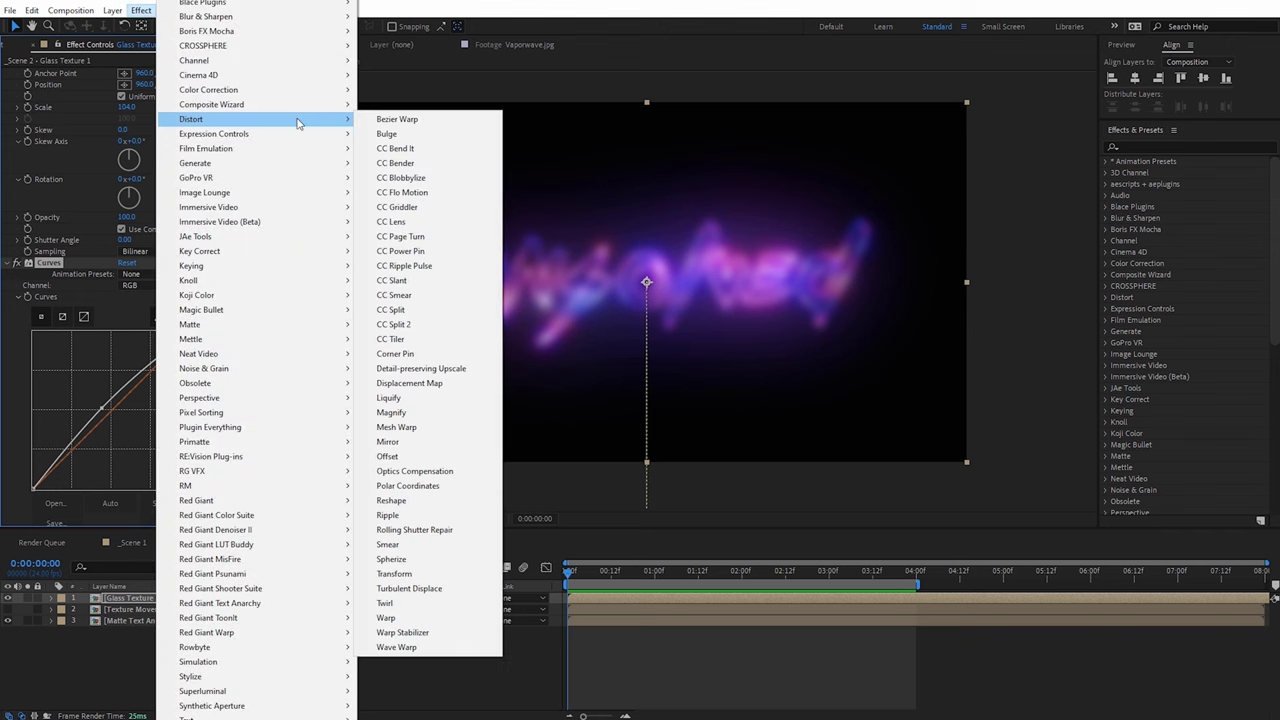
pyautogui.click(441, 386)
pyautogui.moveTo(205, 296); pyautogui.dragTo(241, 455)
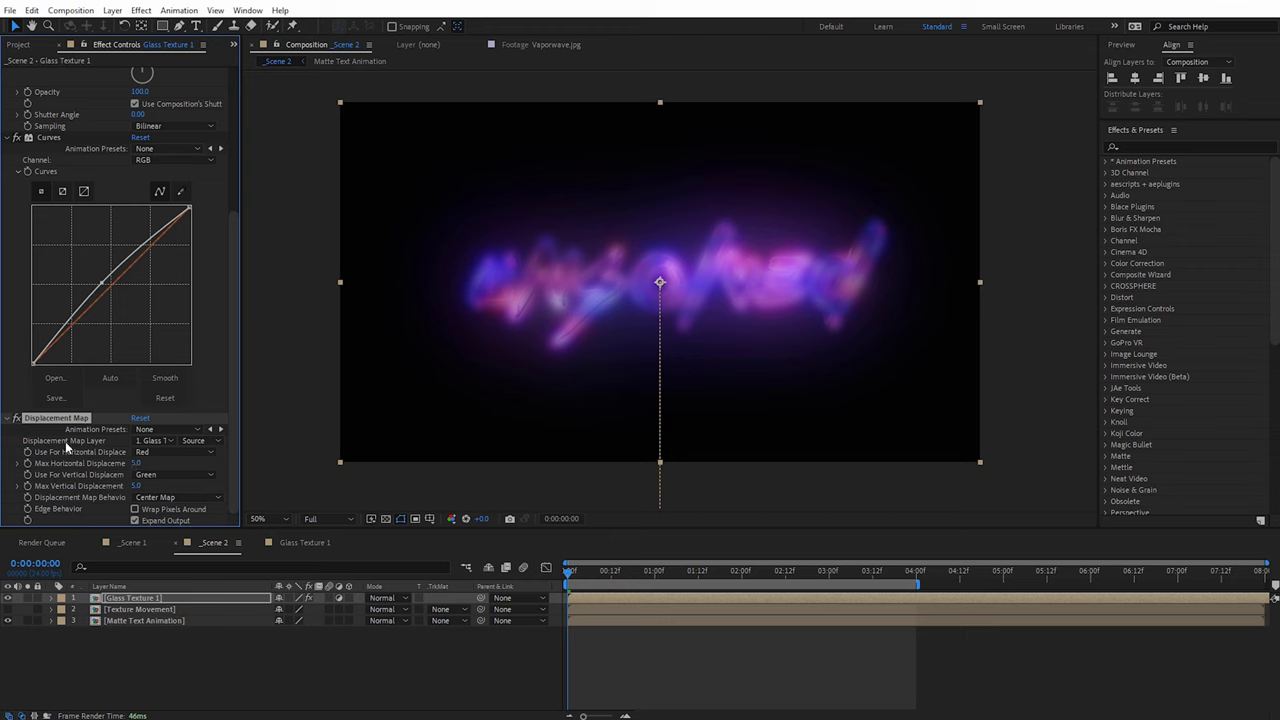
pyautogui.click(155, 443)
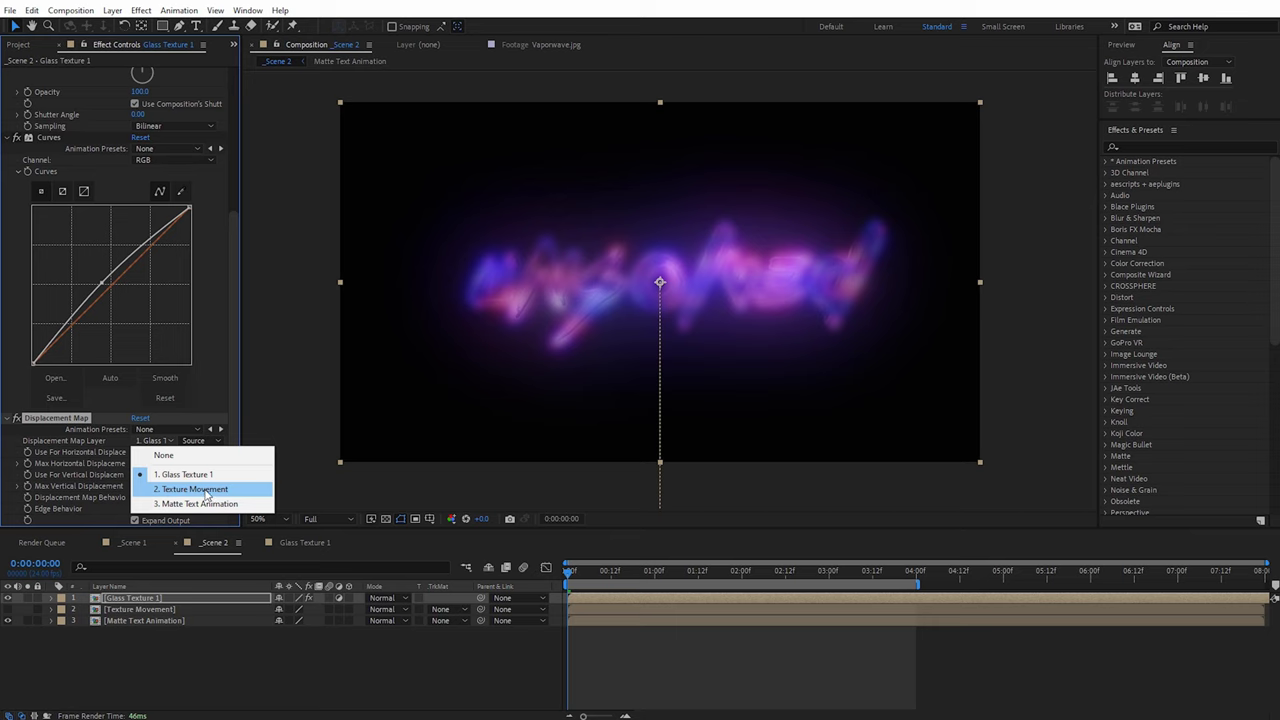
pyautogui.click(207, 490)
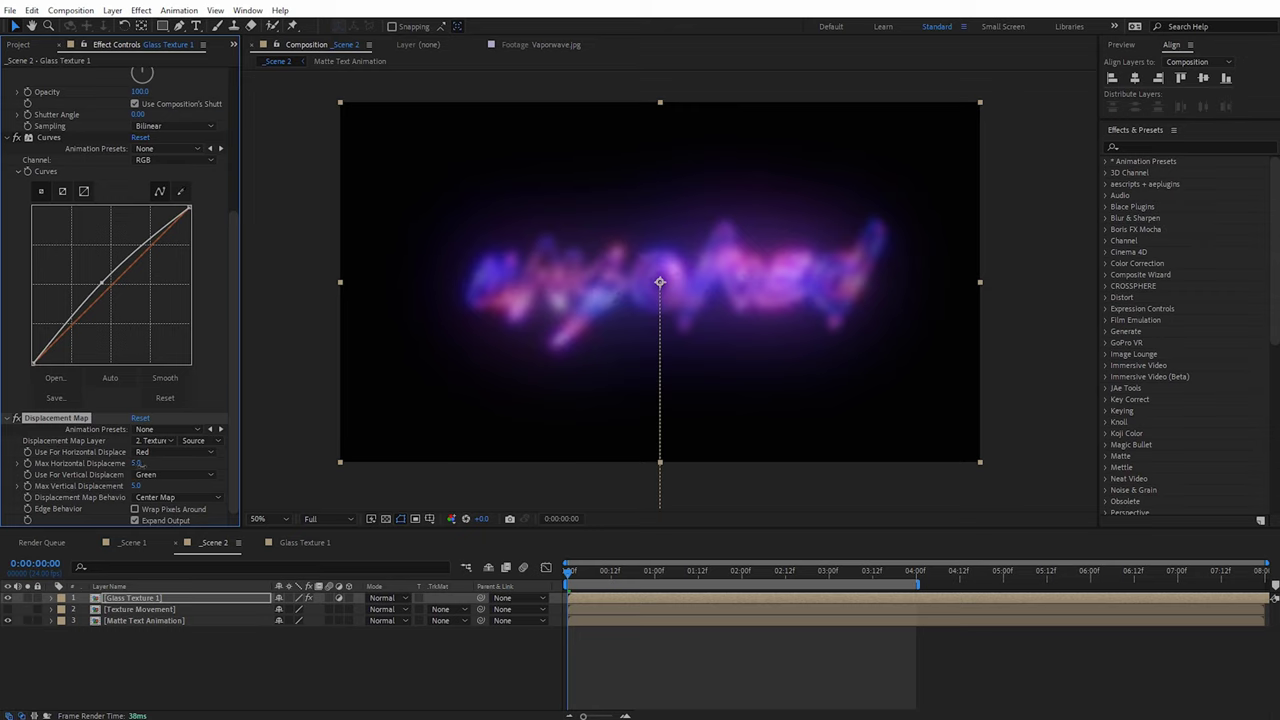
# Step: Set the Displacement Map's Max Horizontal Displacement to 25 and scrub the composition to 0:00:01:17 to inspect the glass up close
pyautogui.moveTo(137, 463); pyautogui.dragTo(155, 463)
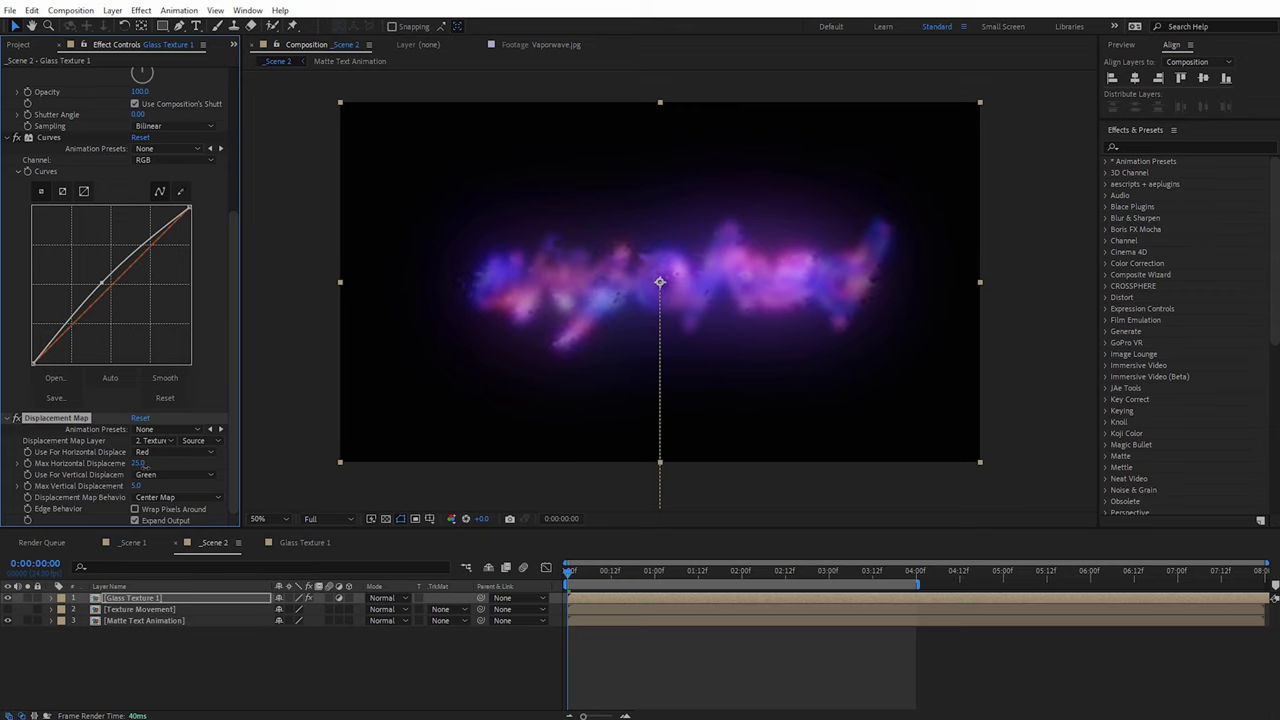
pyautogui.press('.')
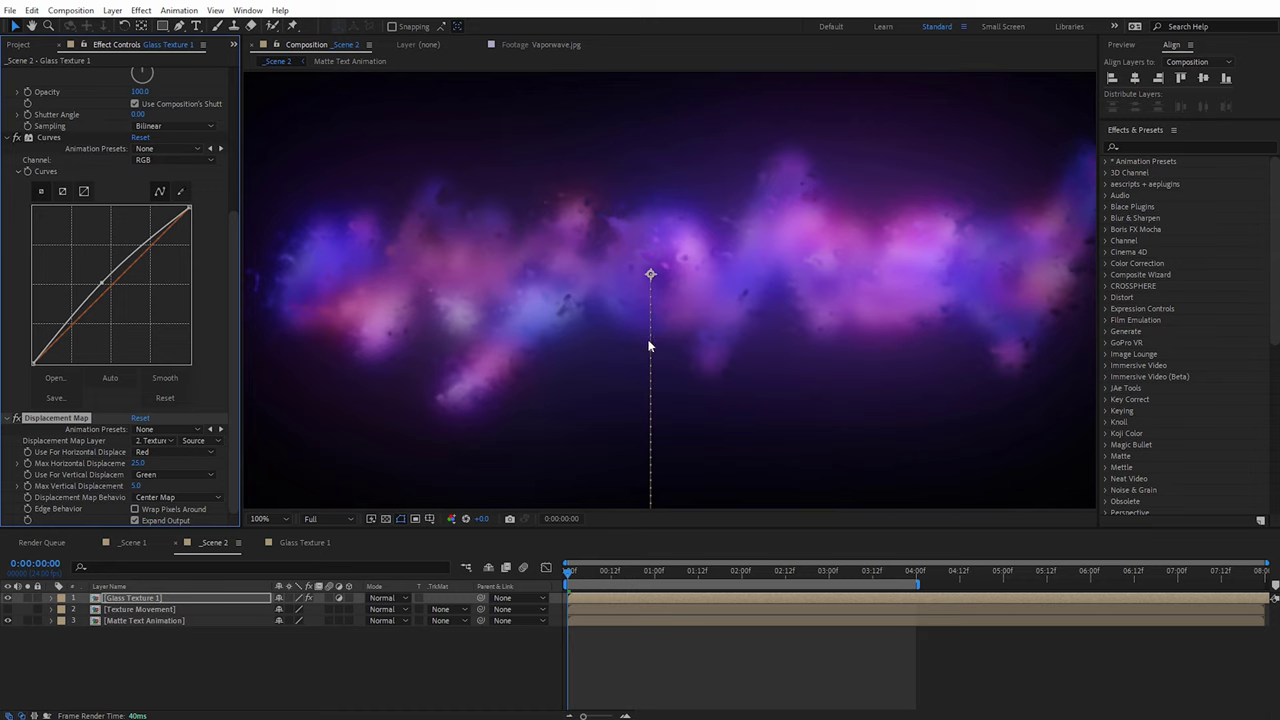
pyautogui.click(580, 576)
pyautogui.moveTo(583, 578); pyautogui.dragTo(715, 590)
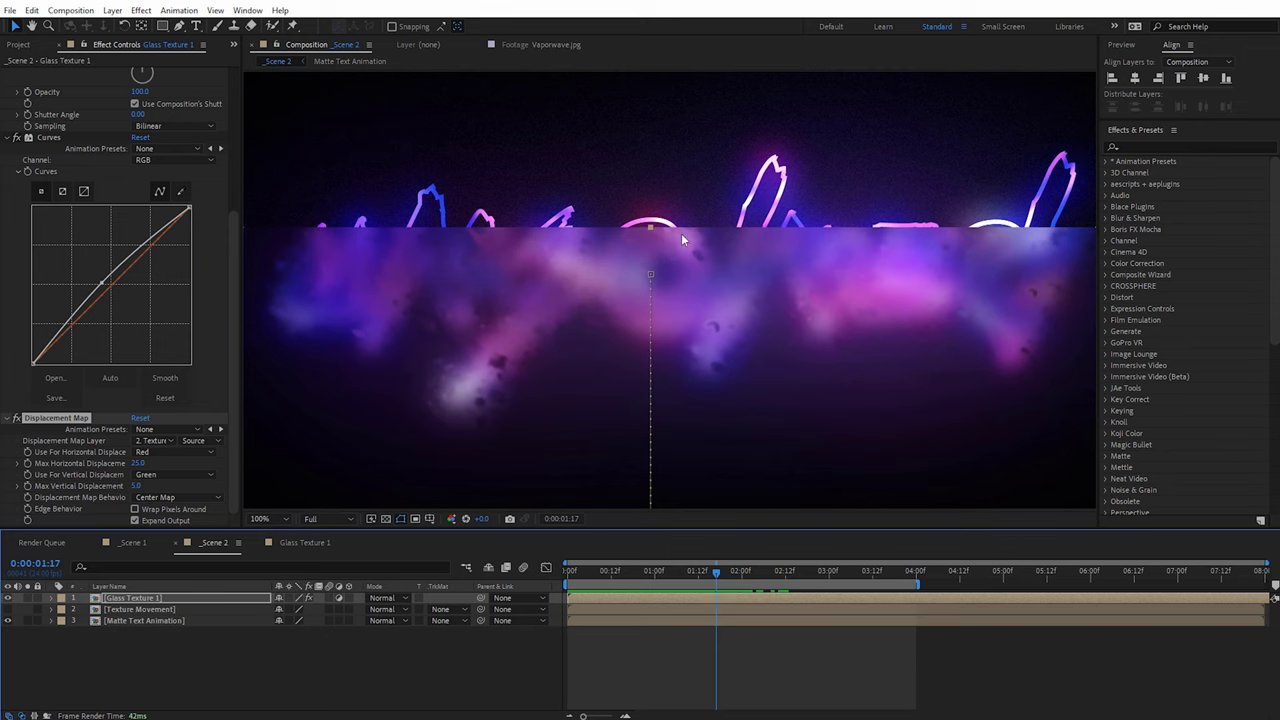
# Step: Open the Glass Texture 1 pre-composition and add a full-frame rectangular mask to the Glass Texture 1.jpg layer
pyautogui.click(127, 597)
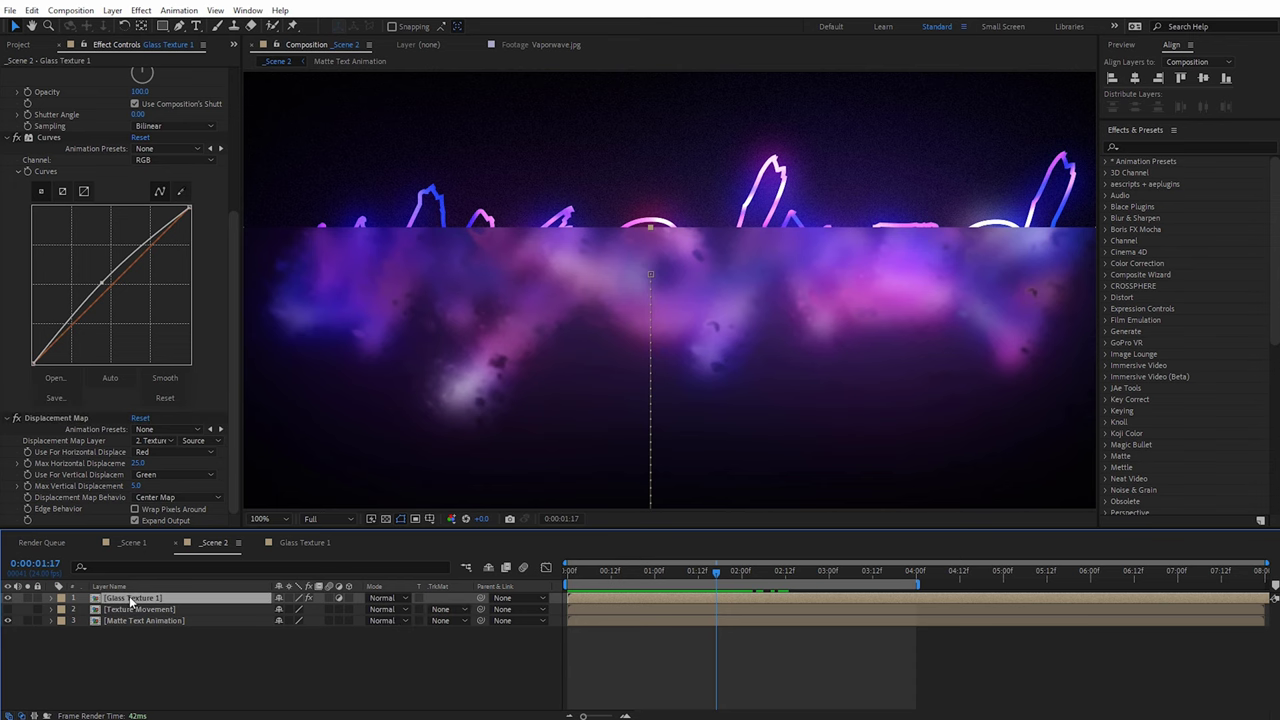
pyautogui.doubleClick(130, 598)
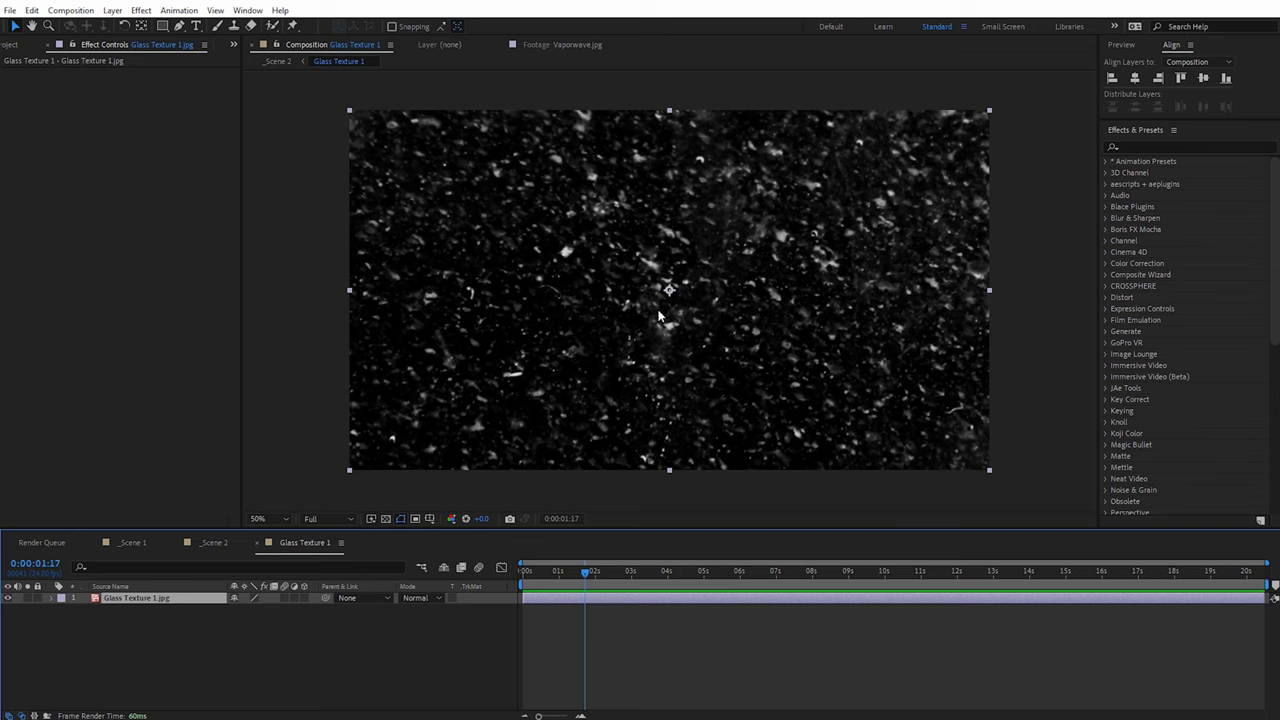
pyautogui.moveTo(661, 310); pyautogui.dragTo(655, 322)
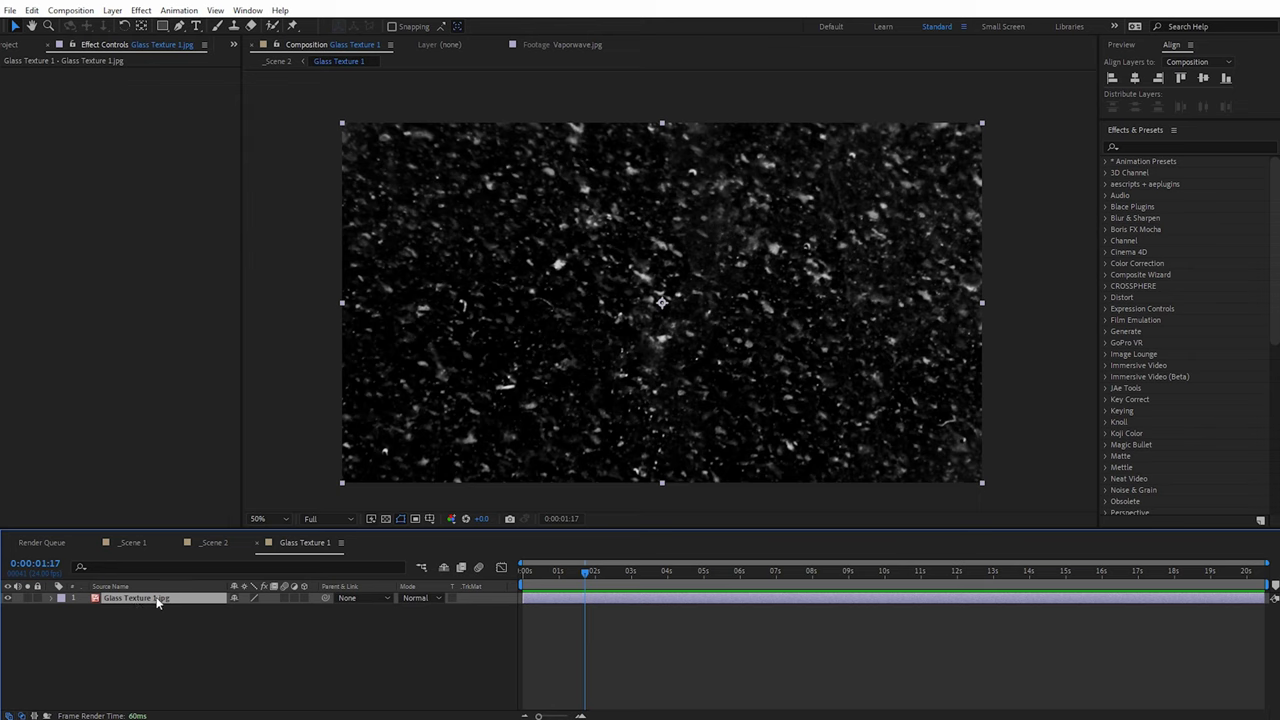
pyautogui.click(165, 27)
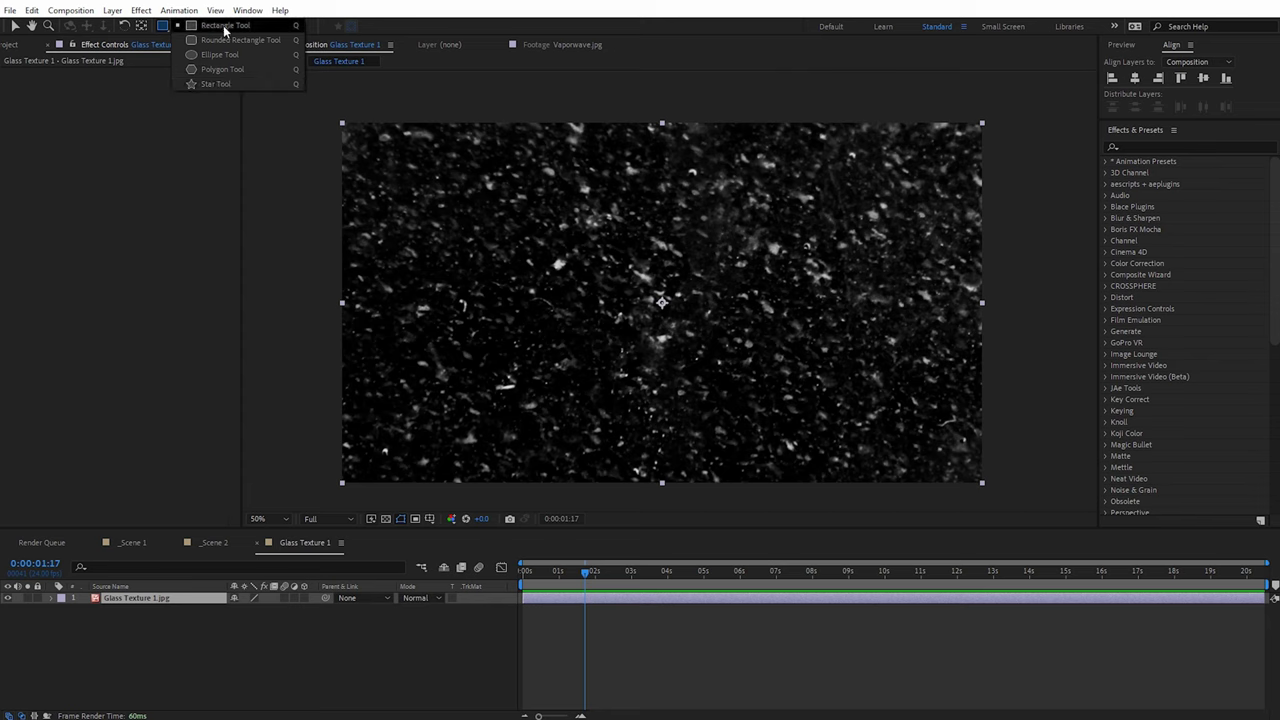
pyautogui.click(224, 28)
pyautogui.doubleClick(164, 27)
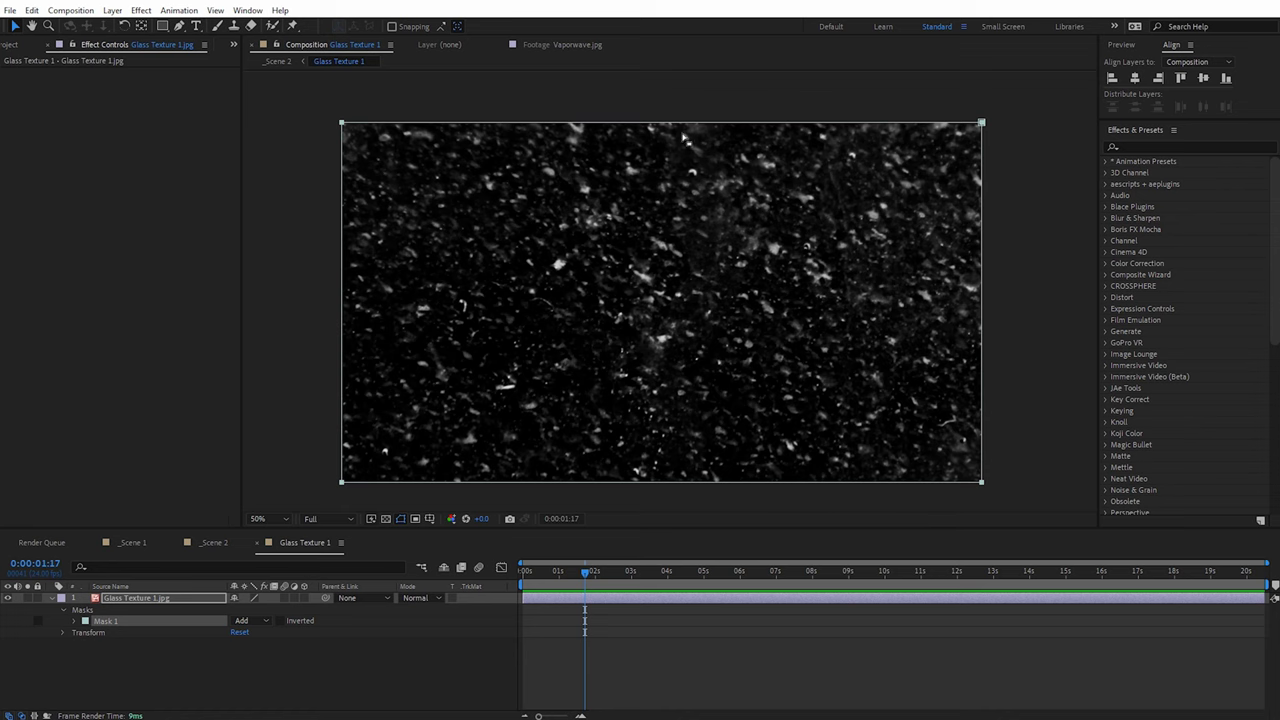
# Step: Apply a Stroke effect along Mask 1 on Glass Texture 1.jpg and set its Brush Size to 12
pyautogui.click(132, 599)
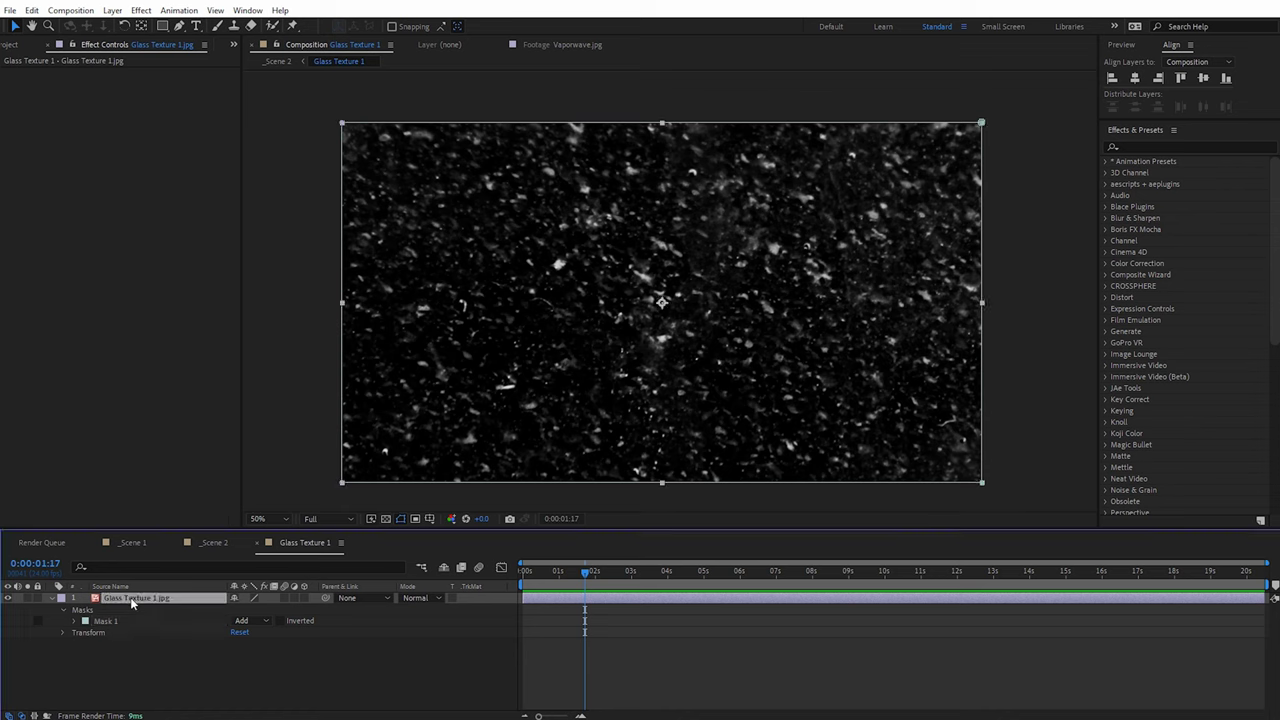
pyautogui.click(141, 10)
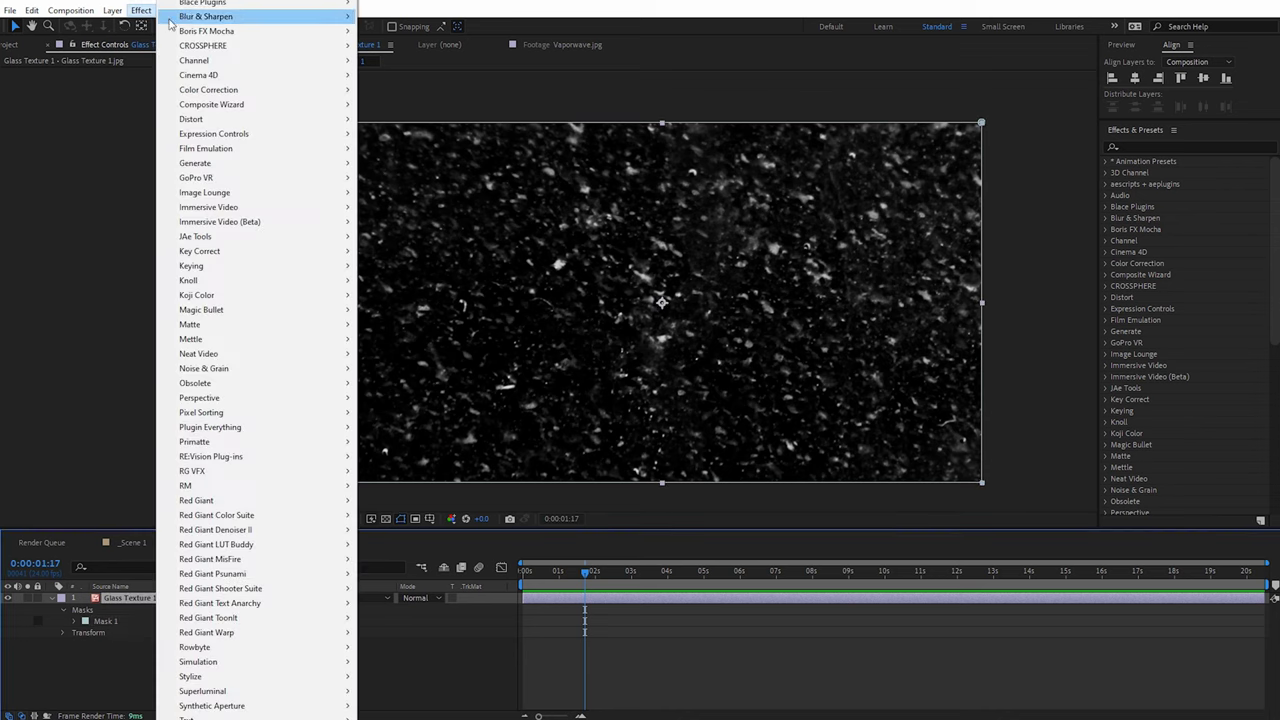
pyautogui.moveTo(254, 172)
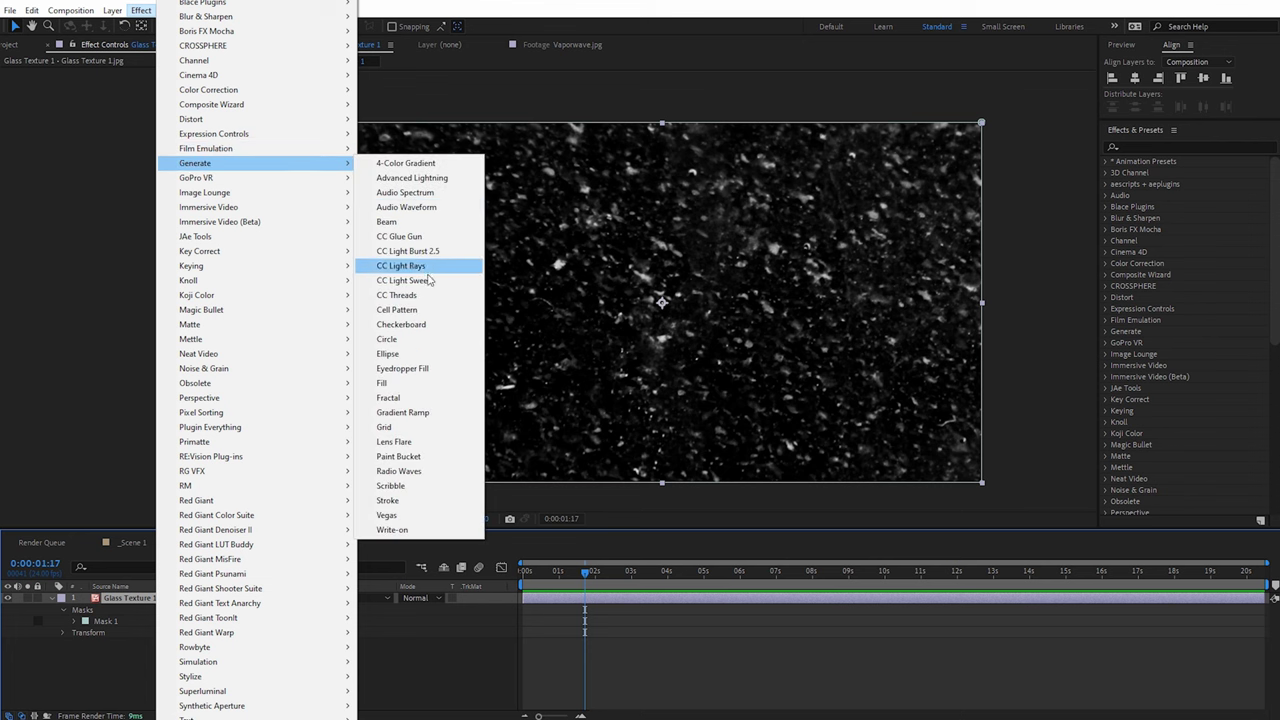
pyautogui.click(419, 503)
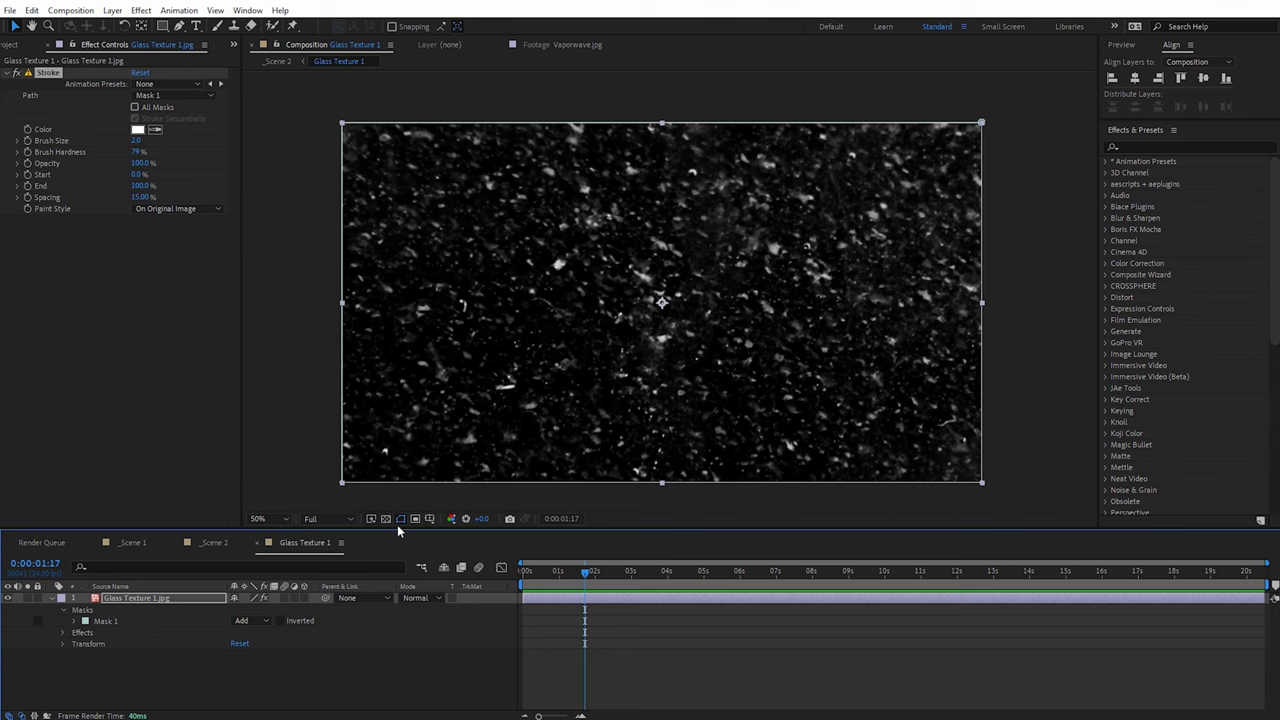
pyautogui.scroll(2, 384, 260)
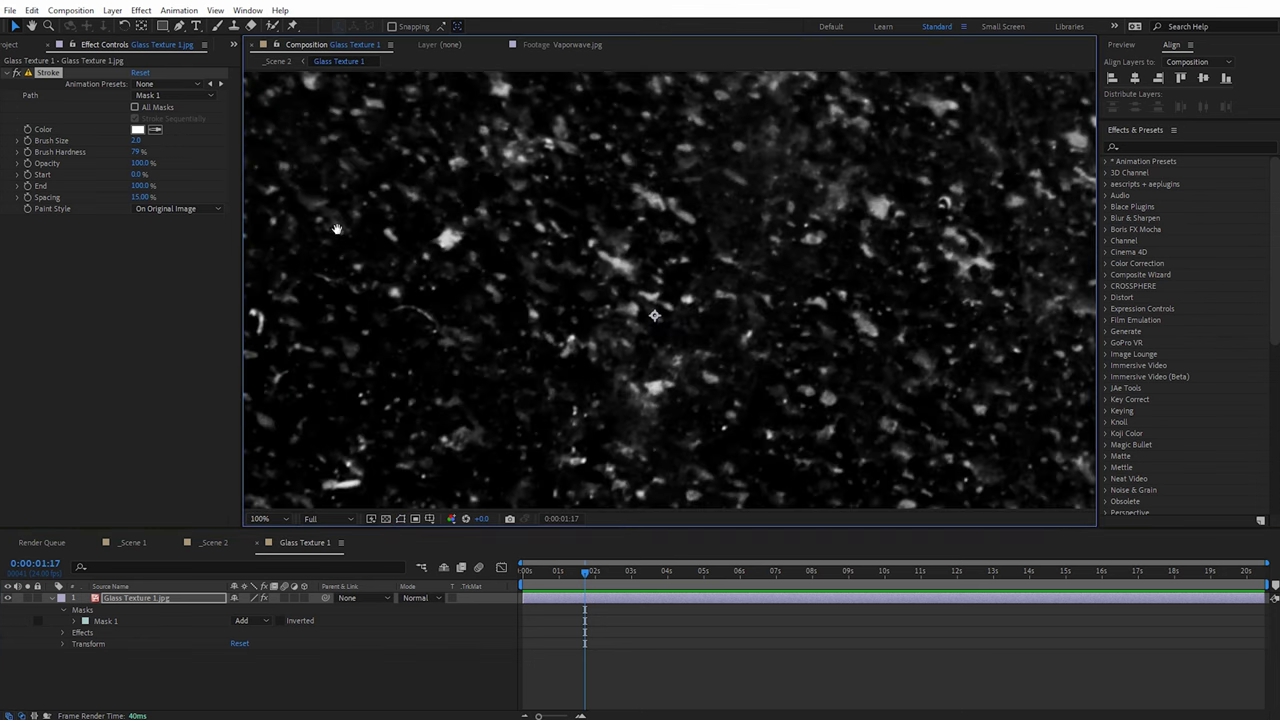
pyautogui.moveTo(443, 261); pyautogui.dragTo(724, 401)
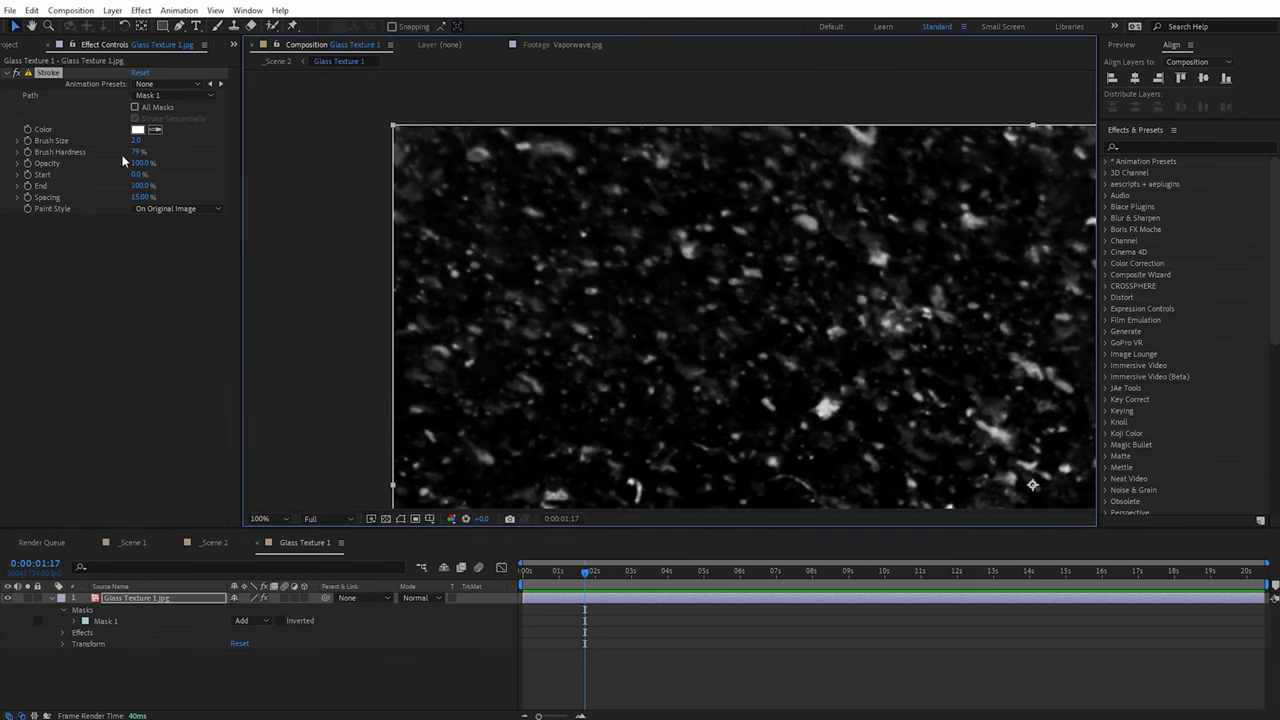
pyautogui.click(136, 141)
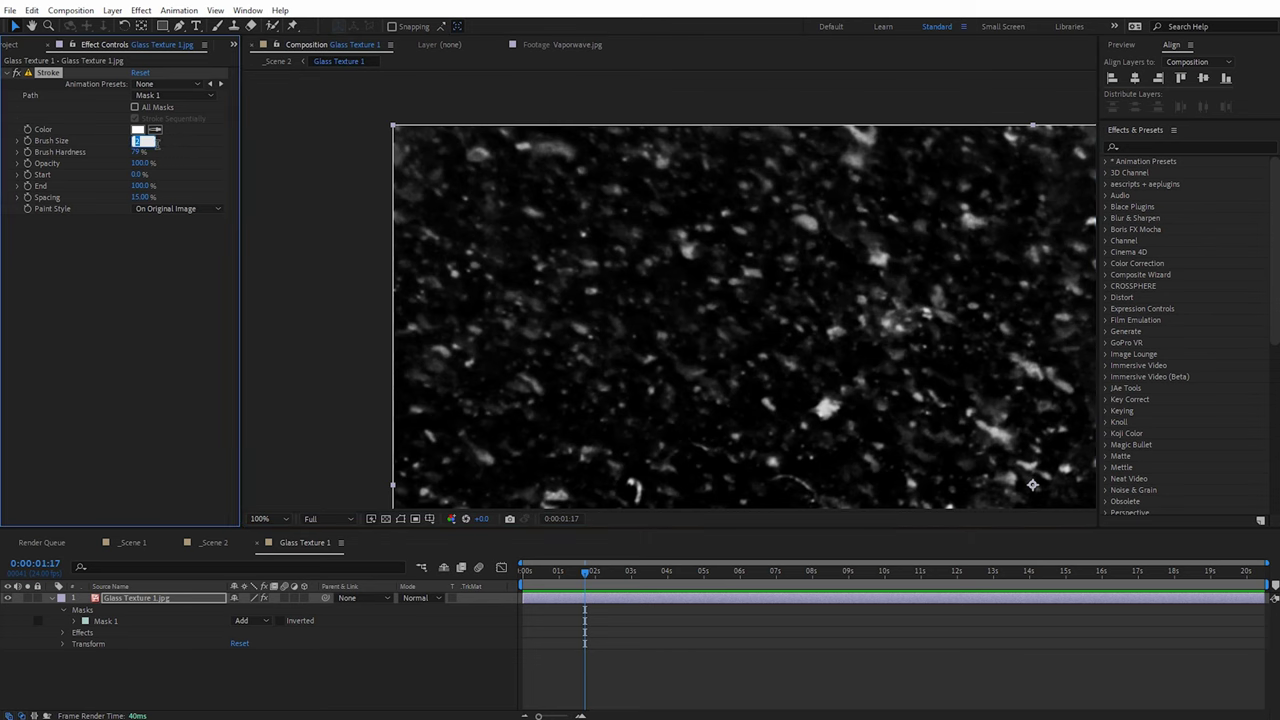
pyautogui.write('12')
pyautogui.press('Return')
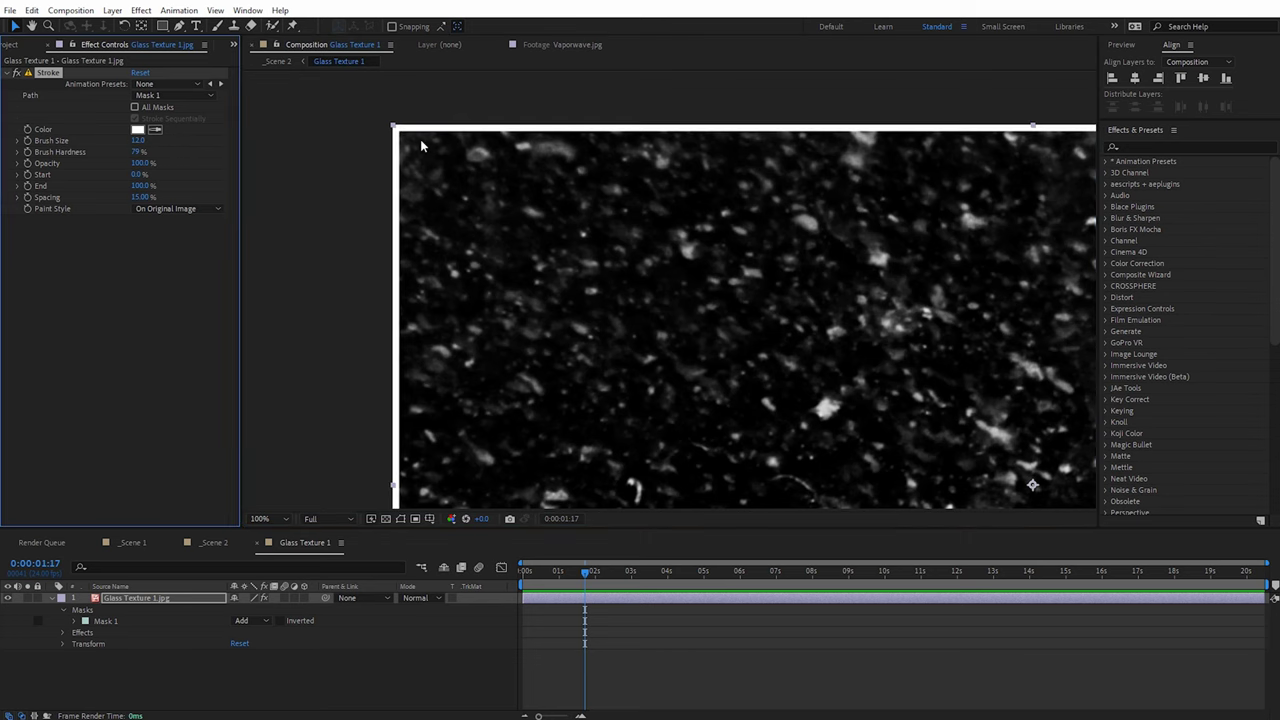
# Step: Check the whole stroked border, return to the _Scene 2 composition and scrub back through the glass movement to examine its edge
pyautogui.press(',')
pyautogui.press(',')
pyautogui.moveTo(728, 275); pyautogui.dragTo(546, 207)
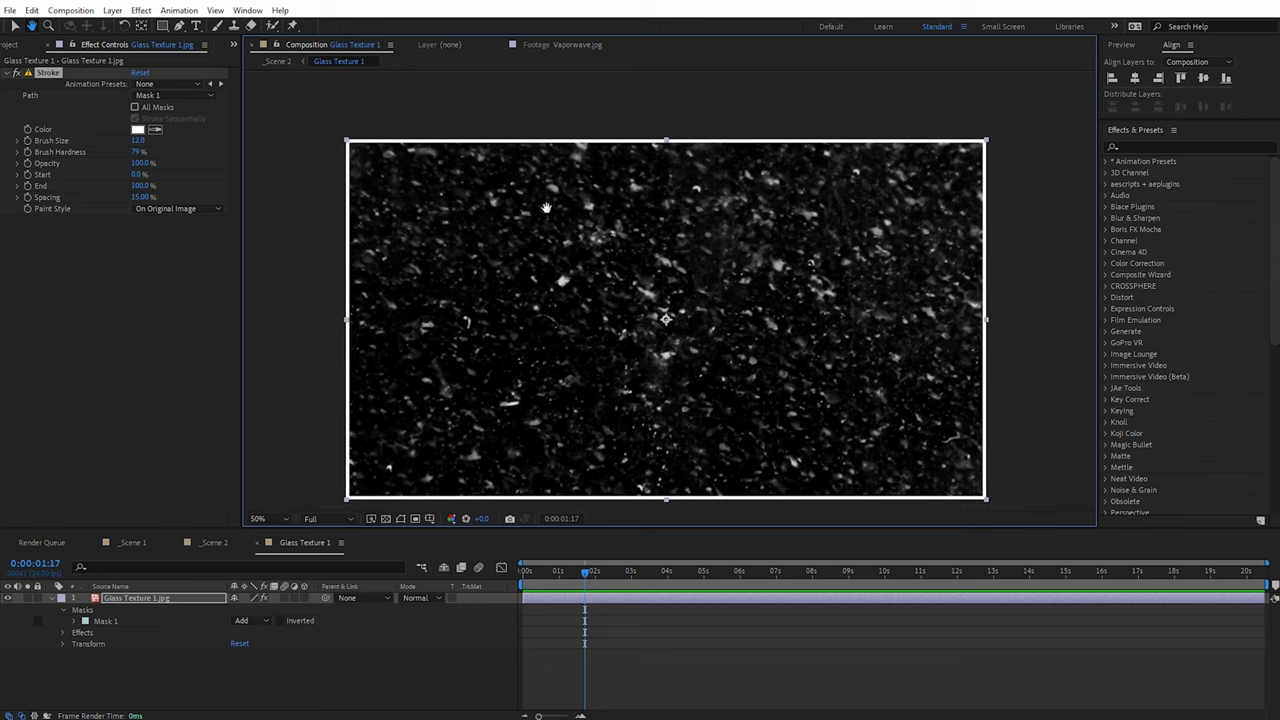
pyautogui.press('v')
pyautogui.click(212, 543)
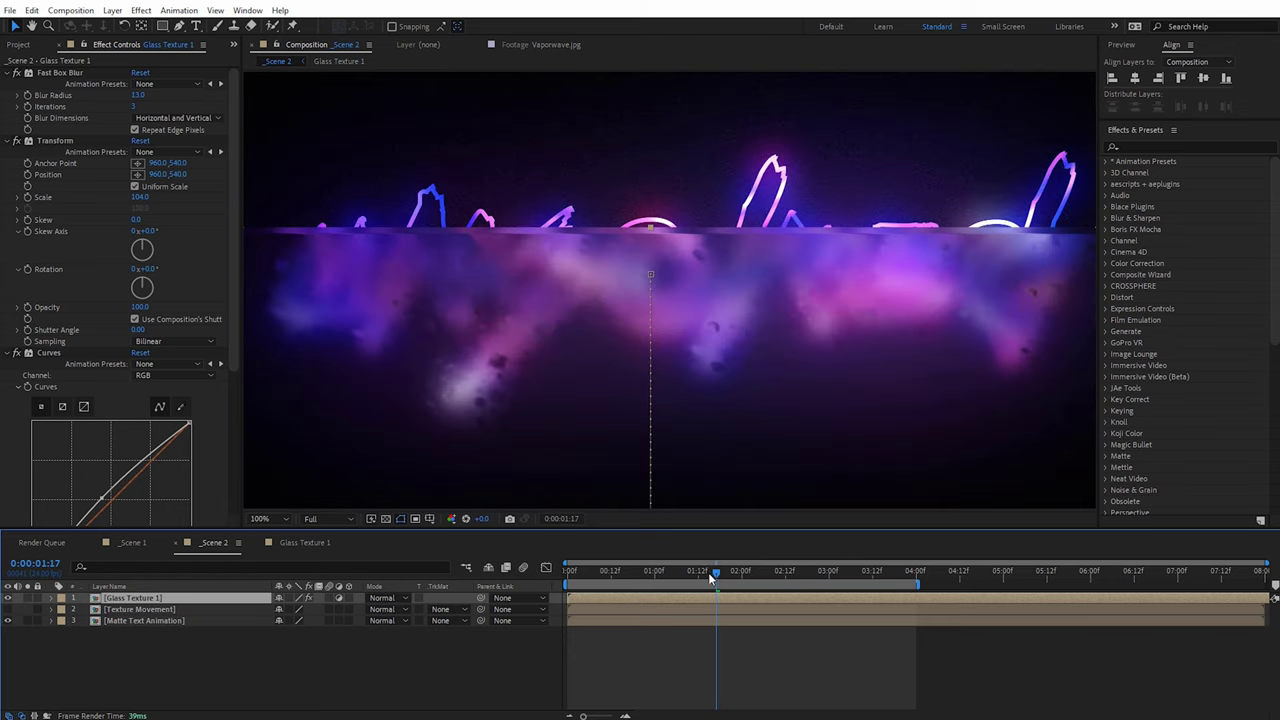
pyautogui.moveTo(708, 572); pyautogui.dragTo(658, 574)
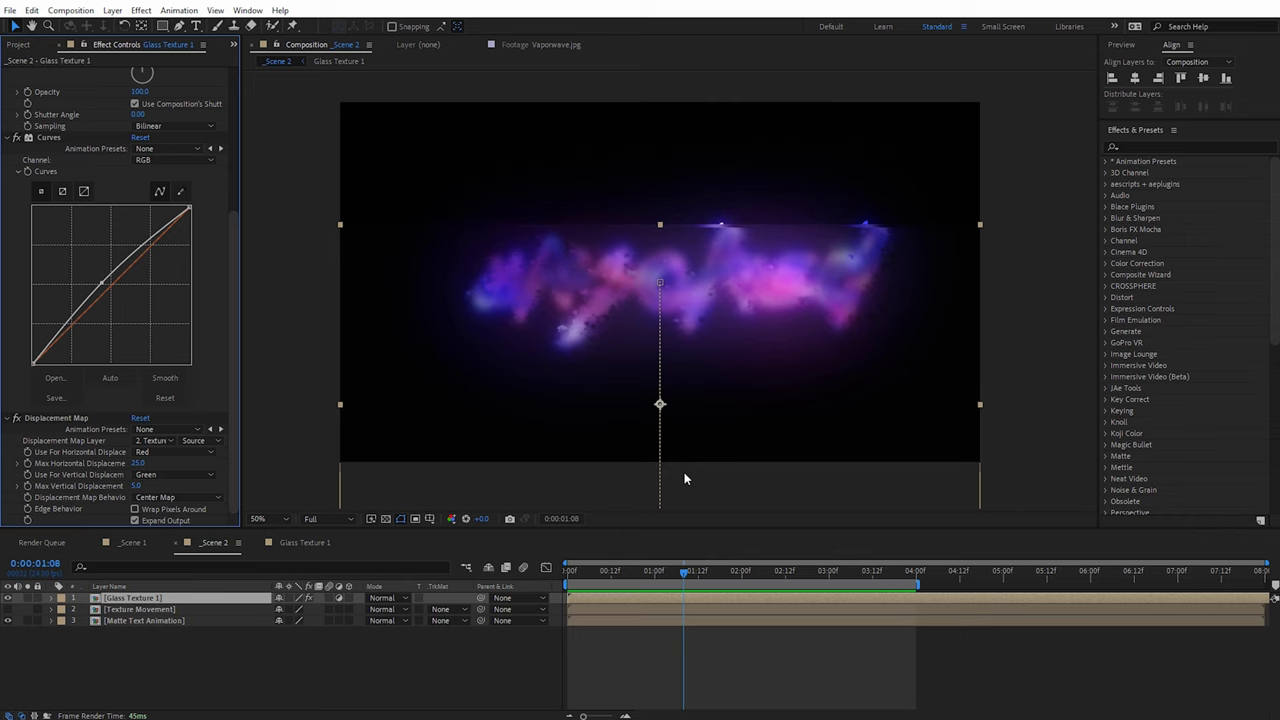
# Step: Disable the Displacement Map on the Glass Texture 1 layer and apply a Compound Blur effect to it
pyautogui.click(17, 420)
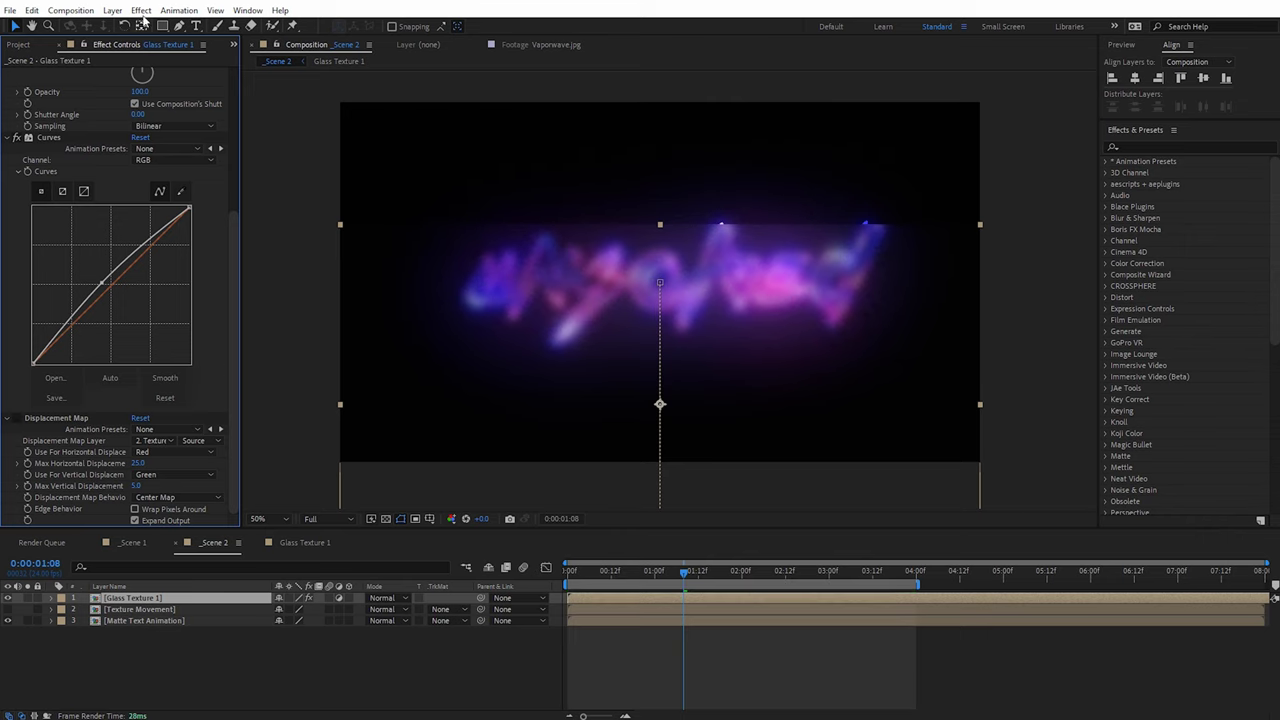
pyautogui.click(141, 10)
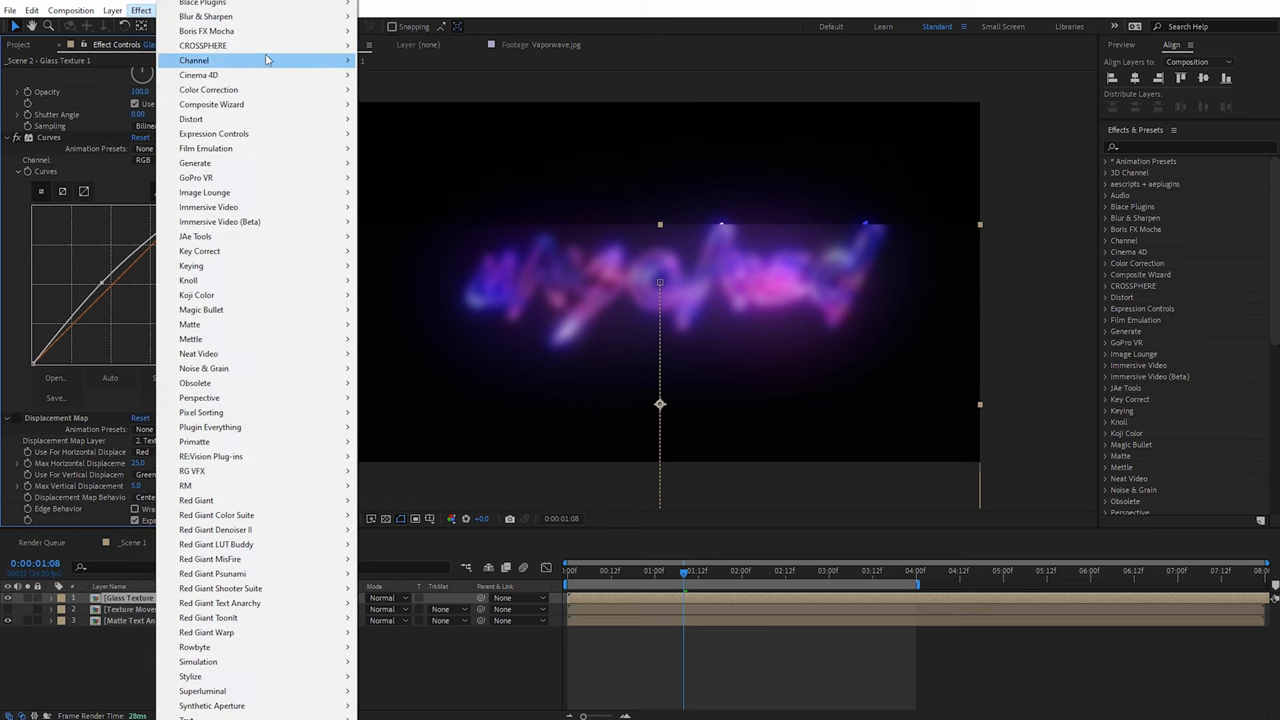
pyautogui.moveTo(289, 18)
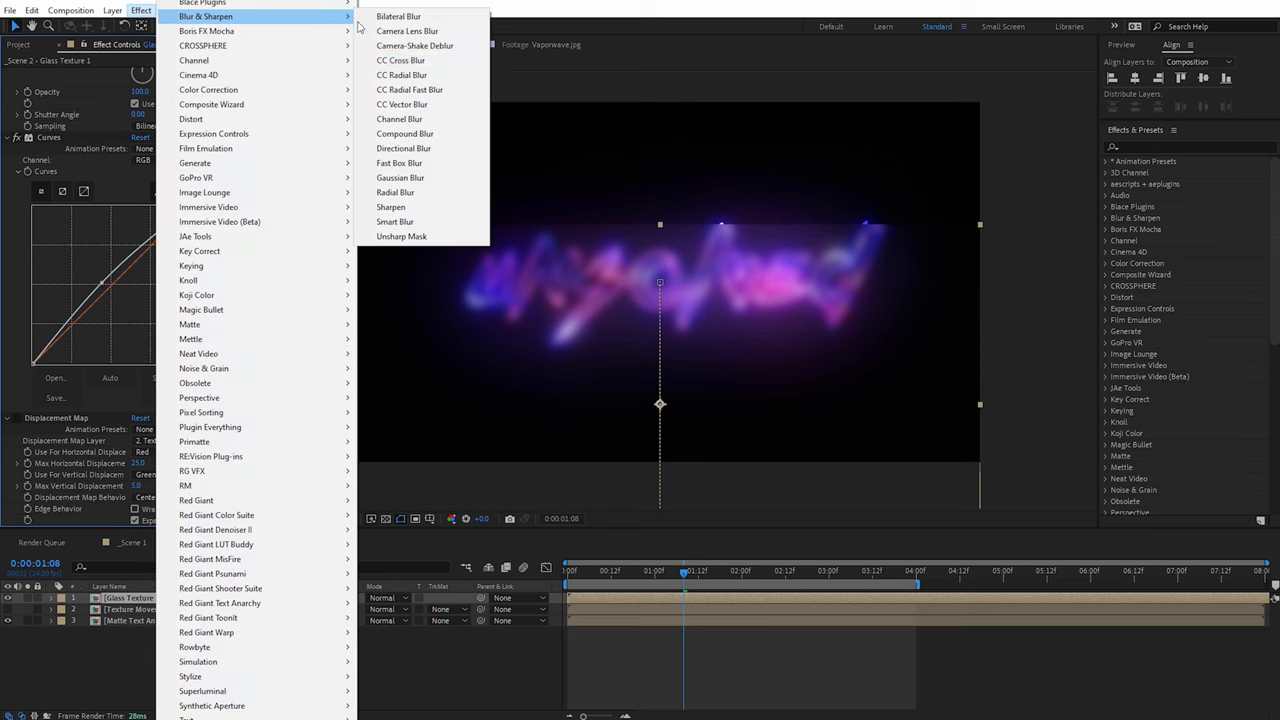
pyautogui.click(433, 136)
pyautogui.scroll(-3, 236, 294)
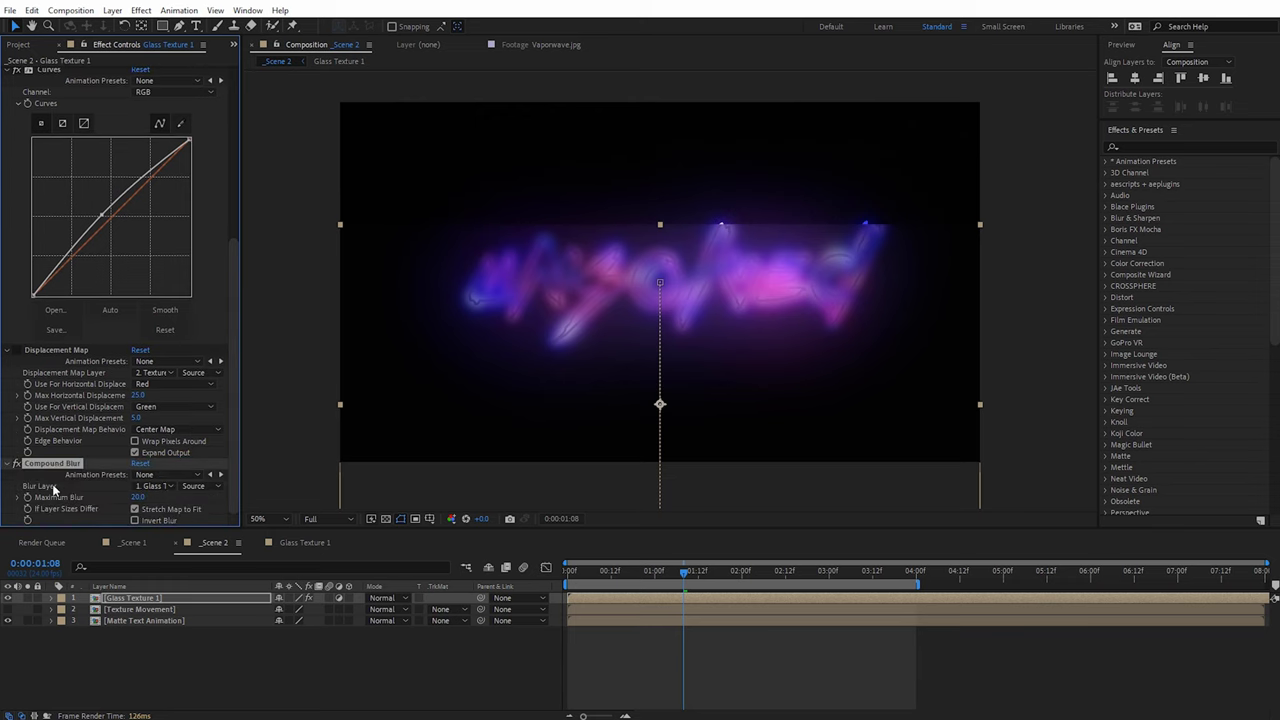
# Step: Set the Compound Blur's Blur Layer to Texture Movement and its Maximum Blur to 145, and check the glass up to 0:00:01:19
pyautogui.click(156, 486)
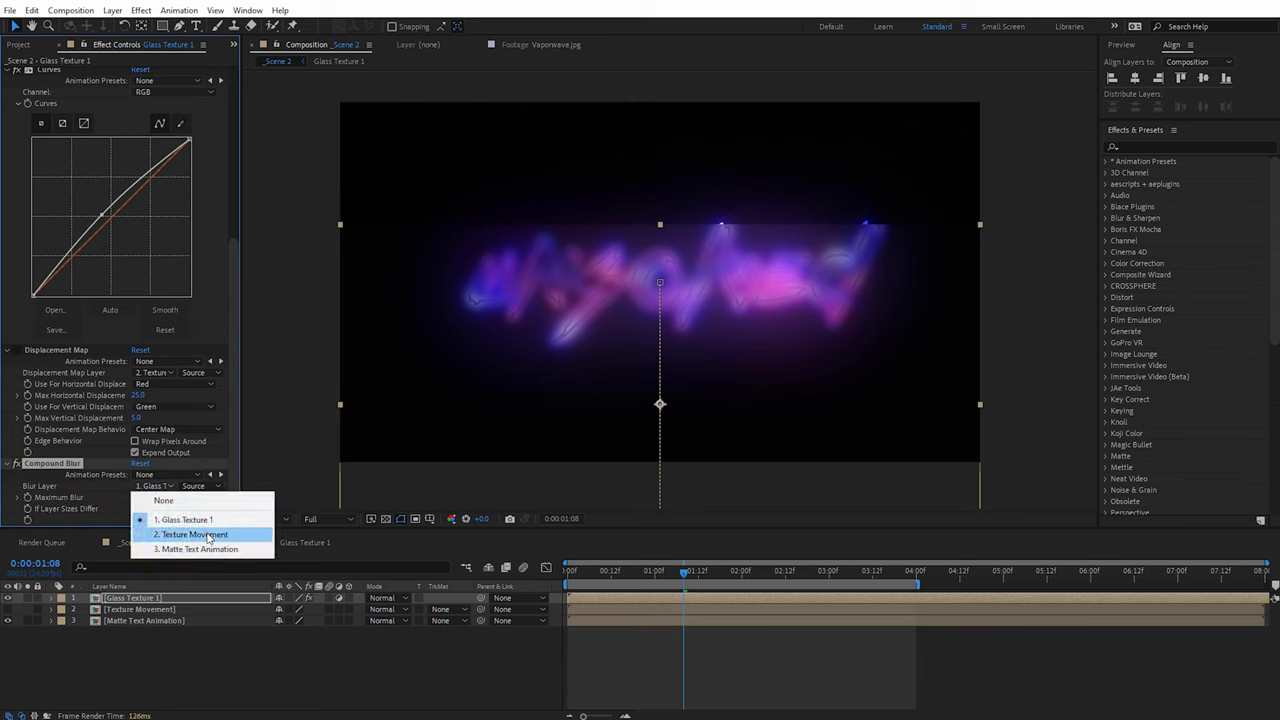
pyautogui.click(209, 536)
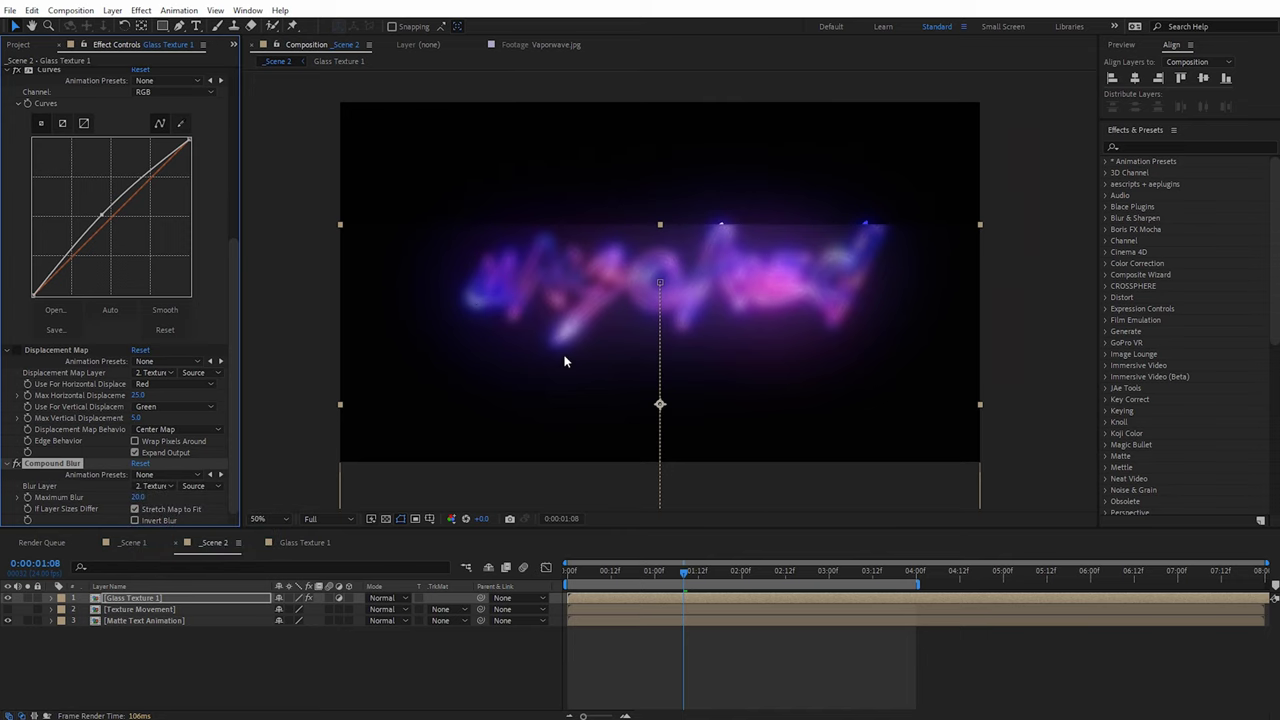
pyautogui.press('/')
pyautogui.moveTo(138, 497); pyautogui.dragTo(193, 502)
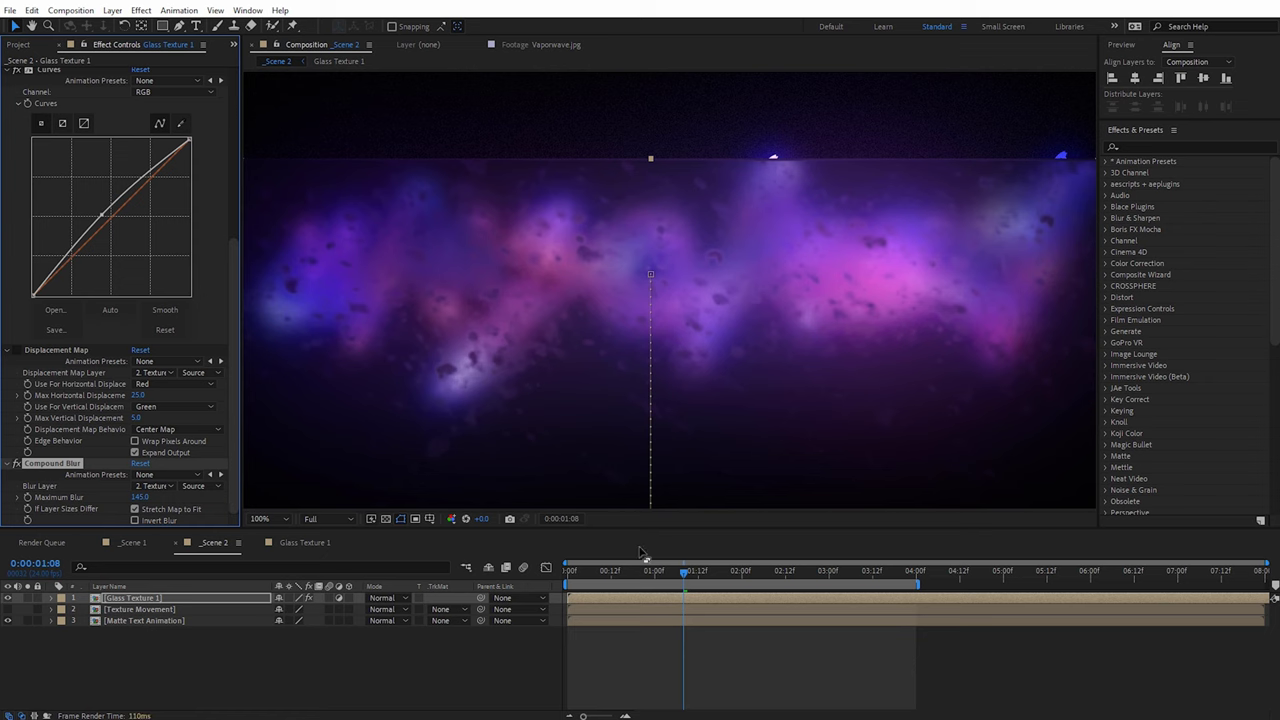
pyautogui.moveTo(685, 578); pyautogui.dragTo(723, 590)
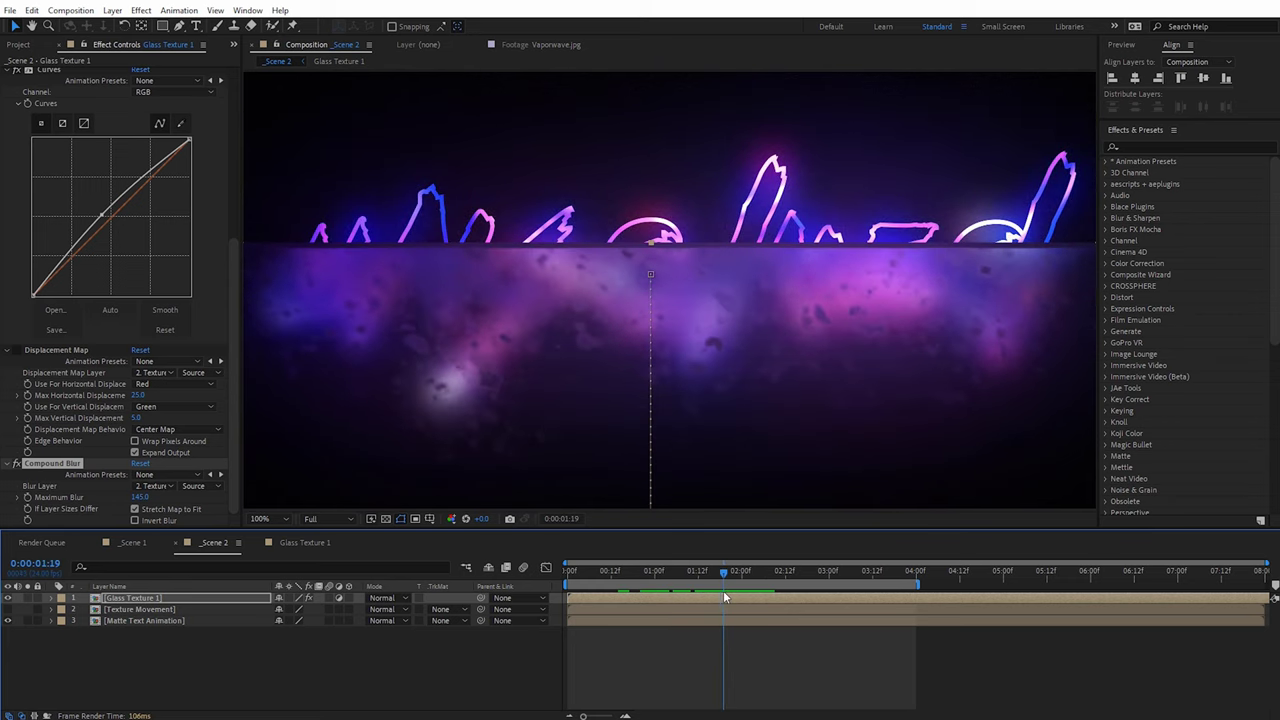
pyautogui.scroll(-2, 800, 420)
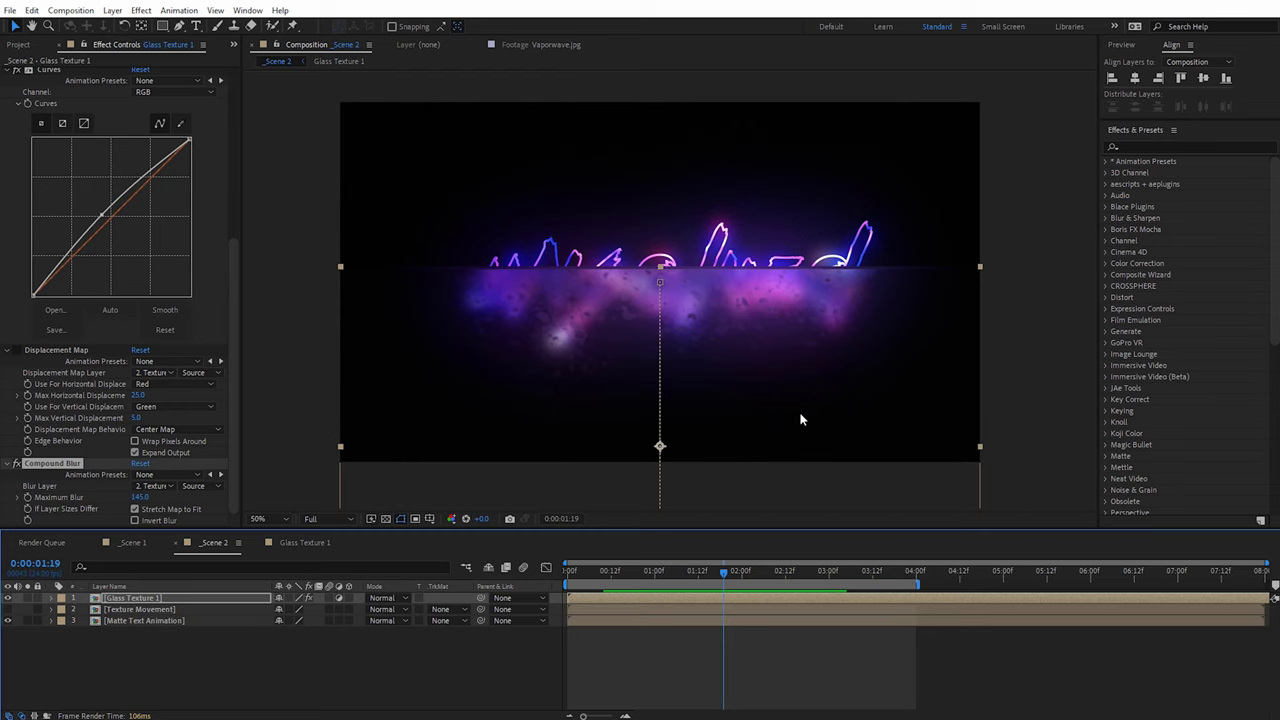
# Step: Add Vaporwave.jpg from the Misc folder below the Texture Movement layer and scrub back to 0:00:01:06 to view it through the glass
pyautogui.moveTo(233, 400); pyautogui.dragTo(255, 75)
pyautogui.click(19, 44)
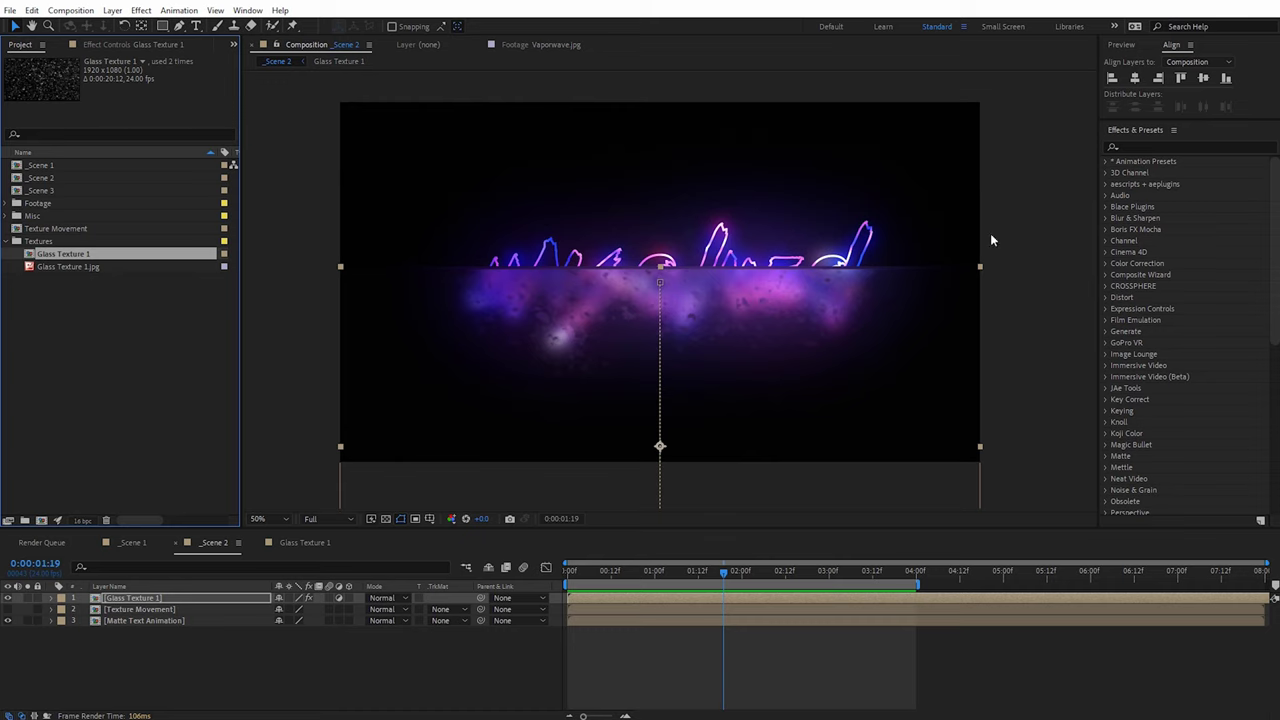
pyautogui.click(6, 216)
pyautogui.moveTo(57, 253); pyautogui.dragTo(178, 616)
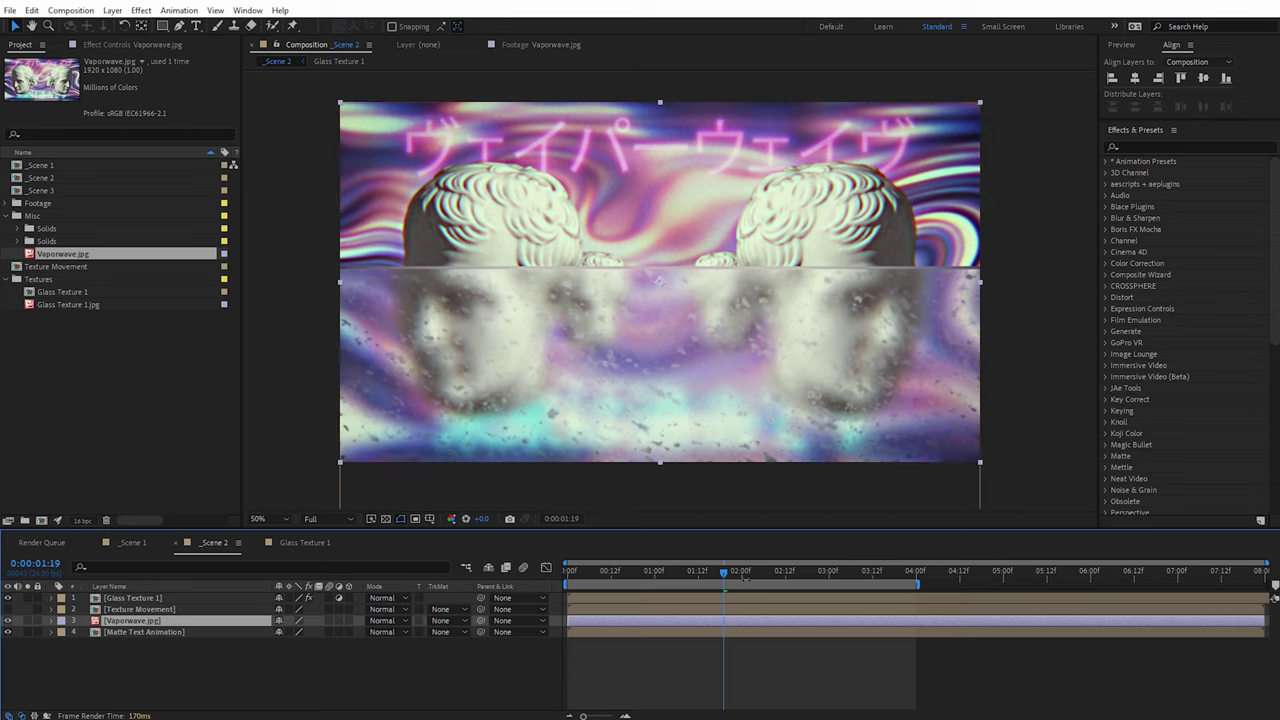
pyautogui.moveTo(722, 569); pyautogui.dragTo(672, 573)
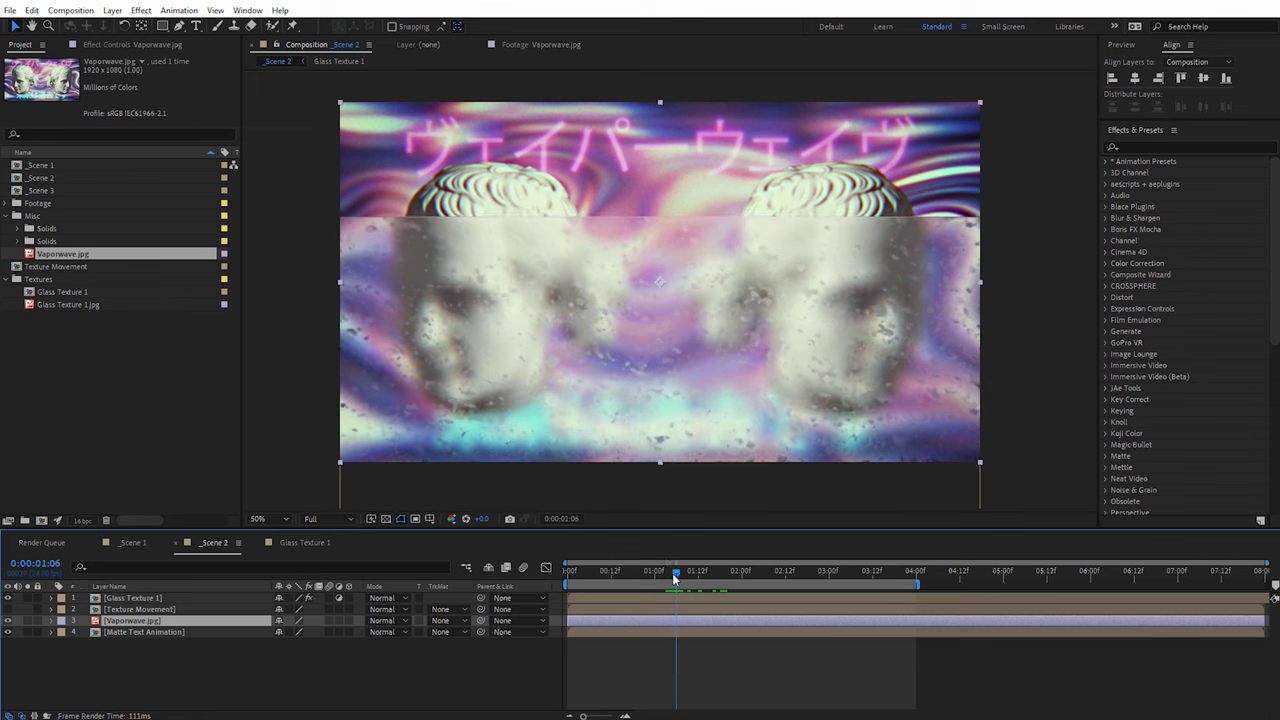
# Step: Show the effects of Glass Texture 1 and examine the glass border and blurred texture over the Vaporwave image up to 0:00:03:01
pyautogui.click(101, 46)
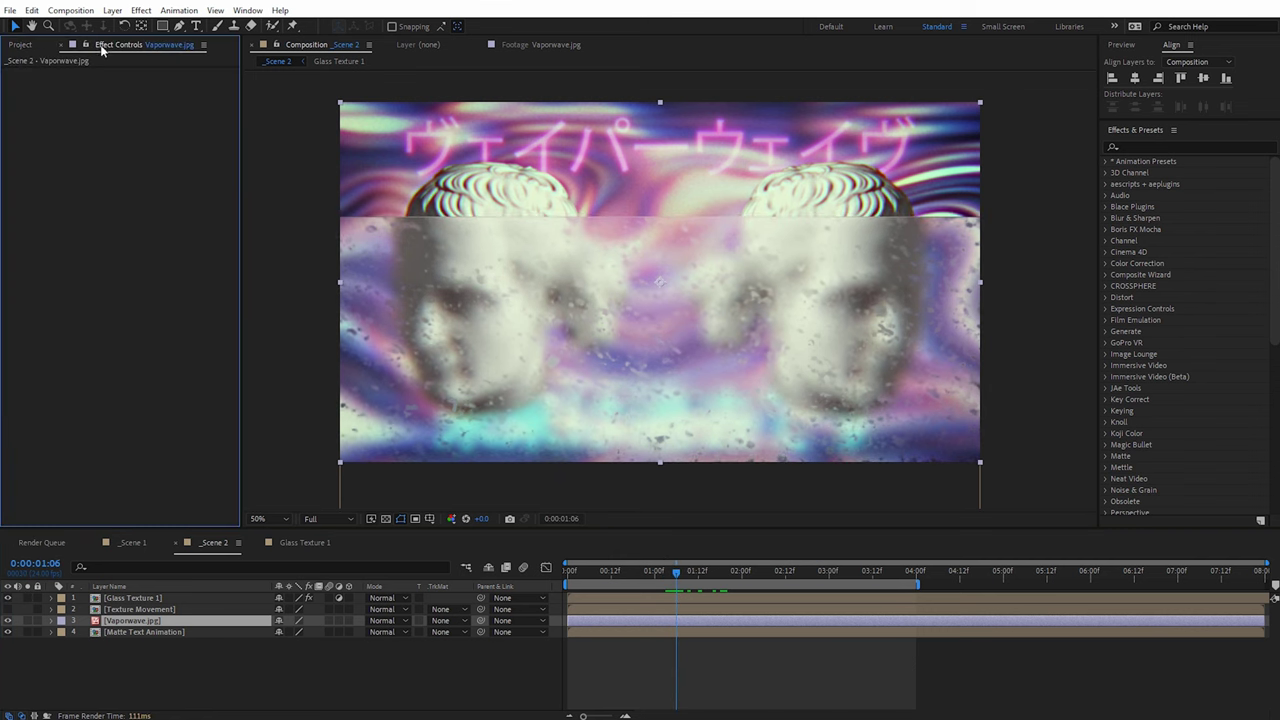
pyautogui.click(132, 598)
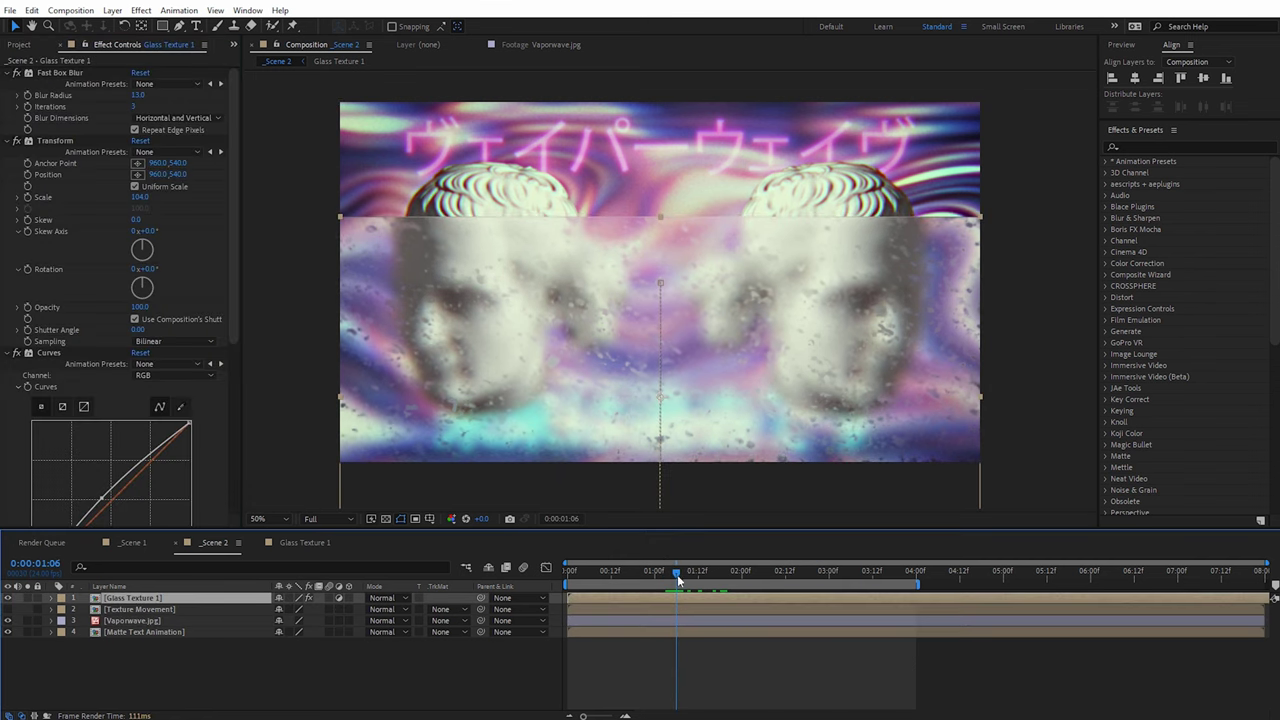
pyautogui.moveTo(677, 574)
pyautogui.mouseDown()
pyautogui.moveTo(592, 559)
pyautogui.moveTo(669, 570)
pyautogui.mouseUp()
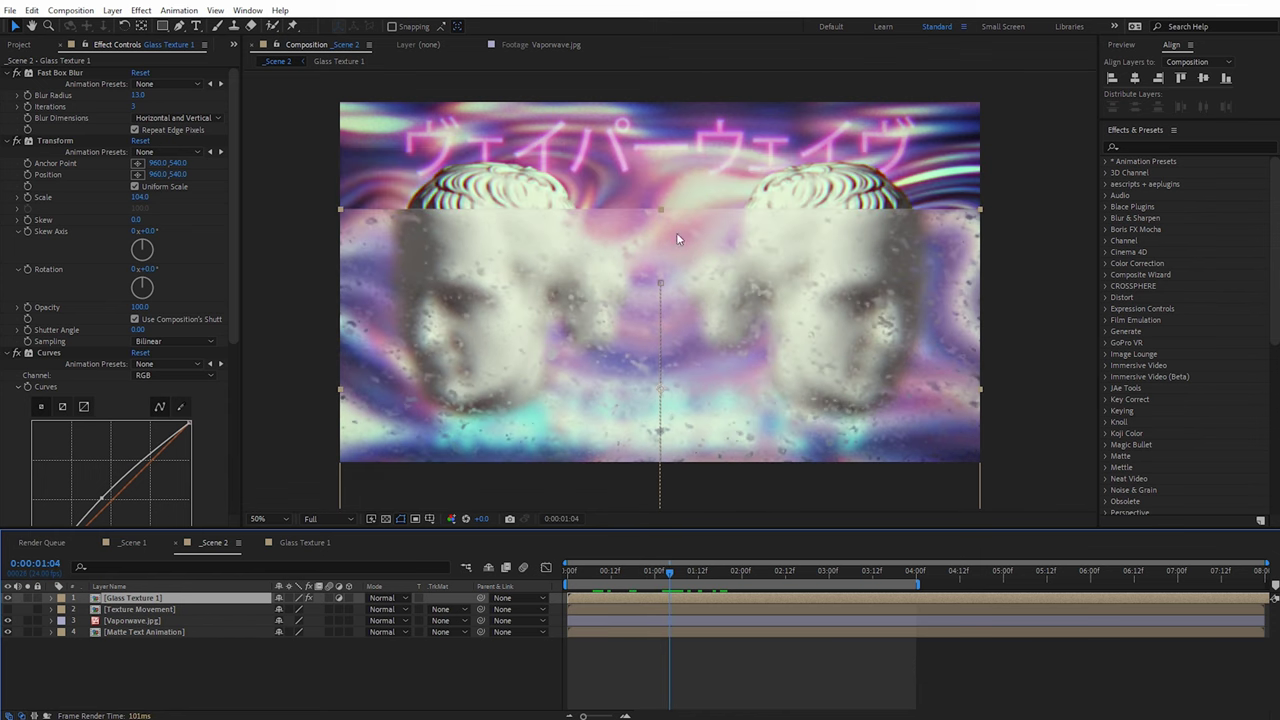
pyautogui.press('.')
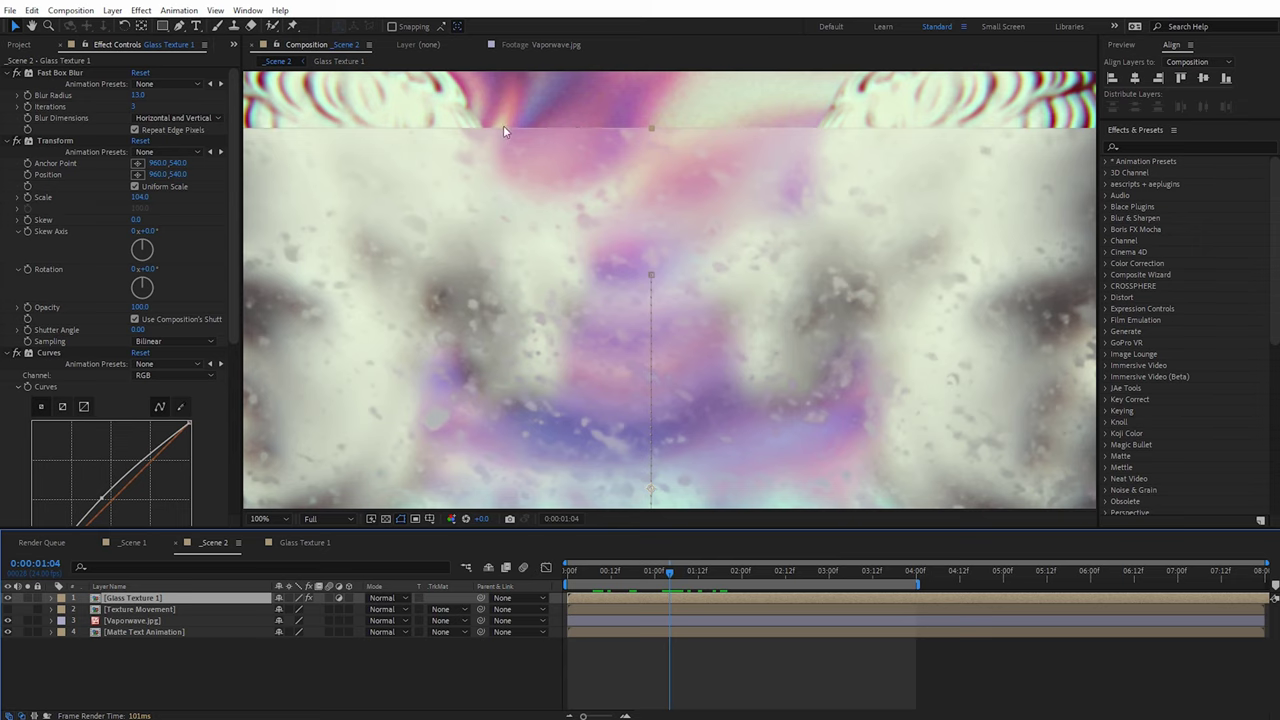
pyautogui.moveTo(660, 563); pyautogui.dragTo(838, 588)
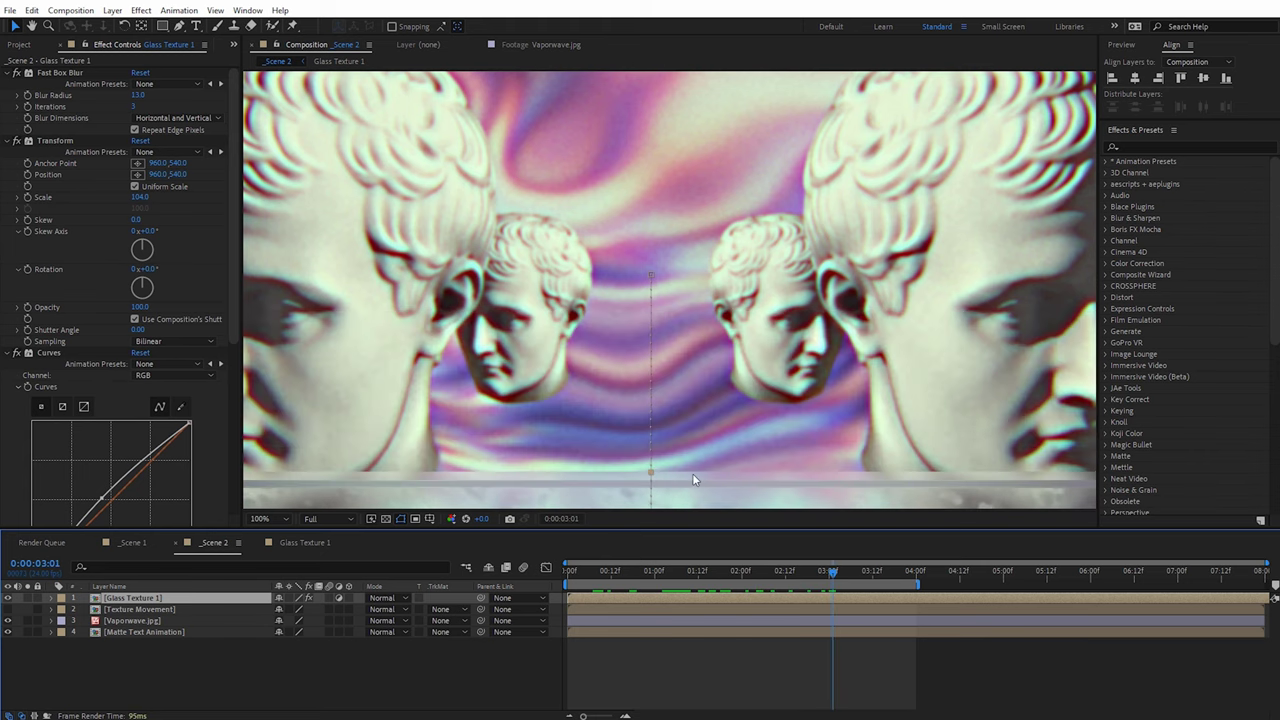
pyautogui.moveTo(731, 440); pyautogui.dragTo(778, 289)
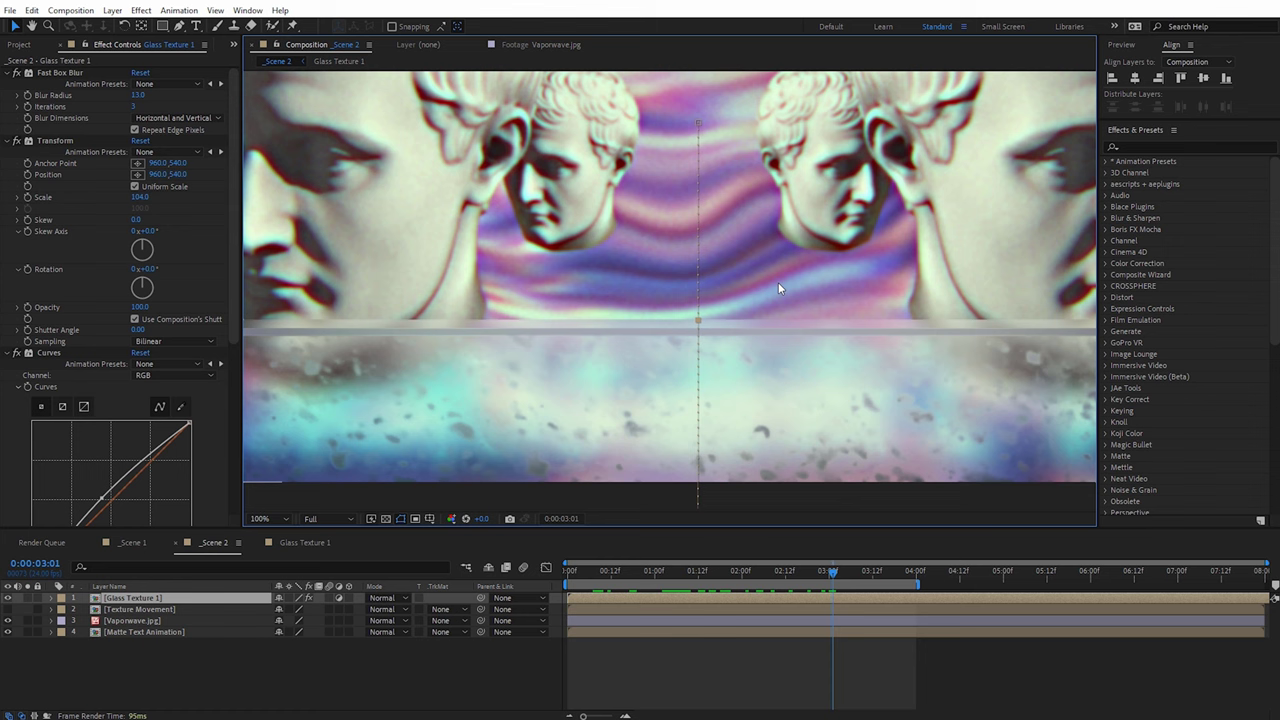
pyautogui.press(',')
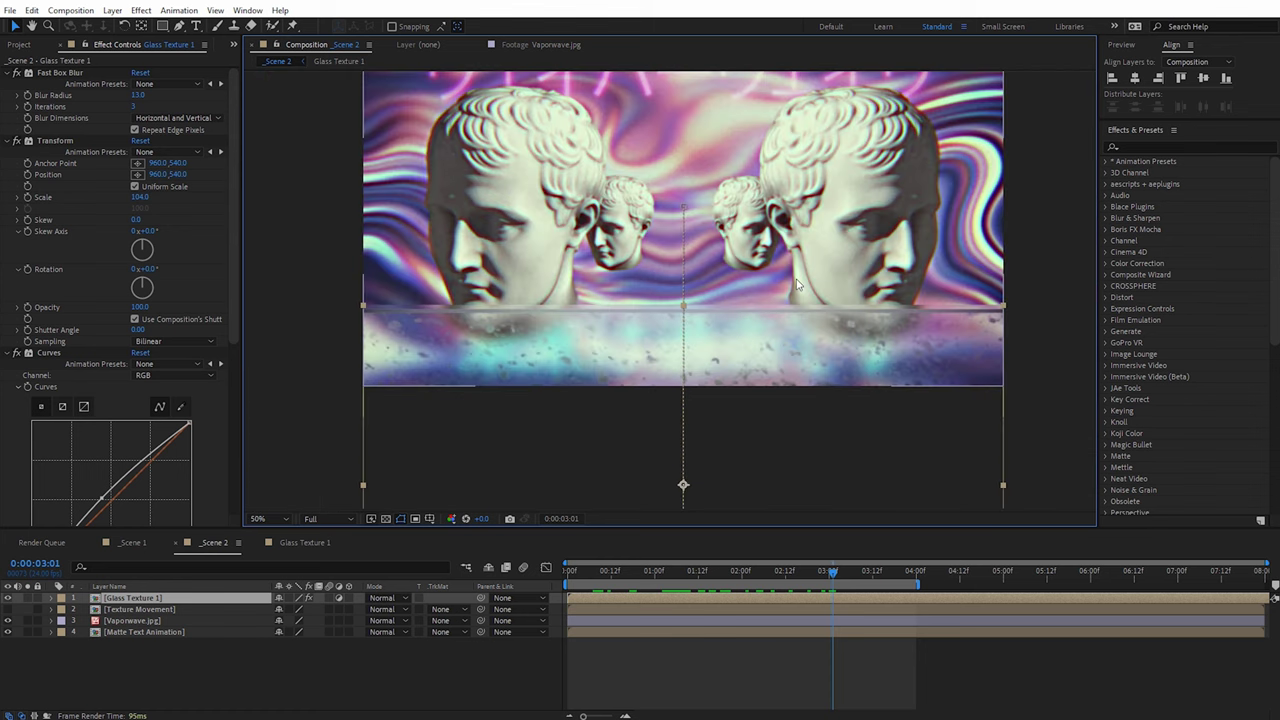
pyautogui.moveTo(807, 238); pyautogui.dragTo(797, 320)
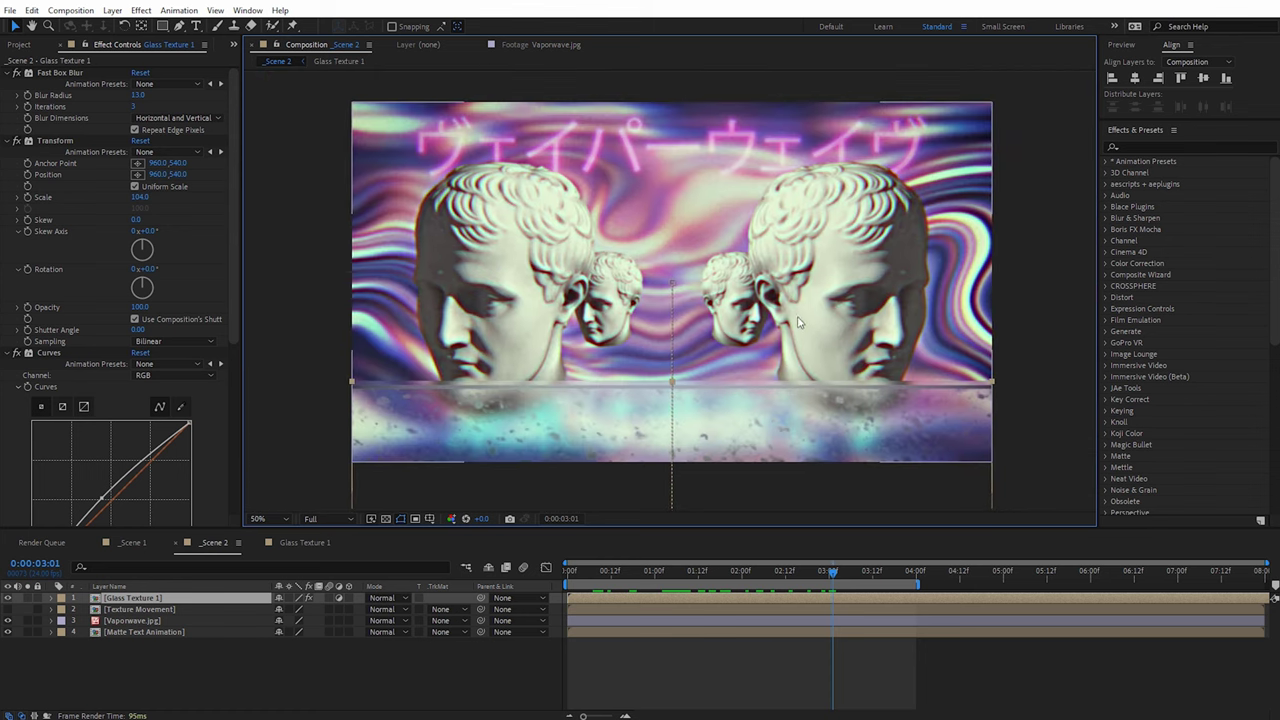
pyautogui.scroll(-5, 238, 490)
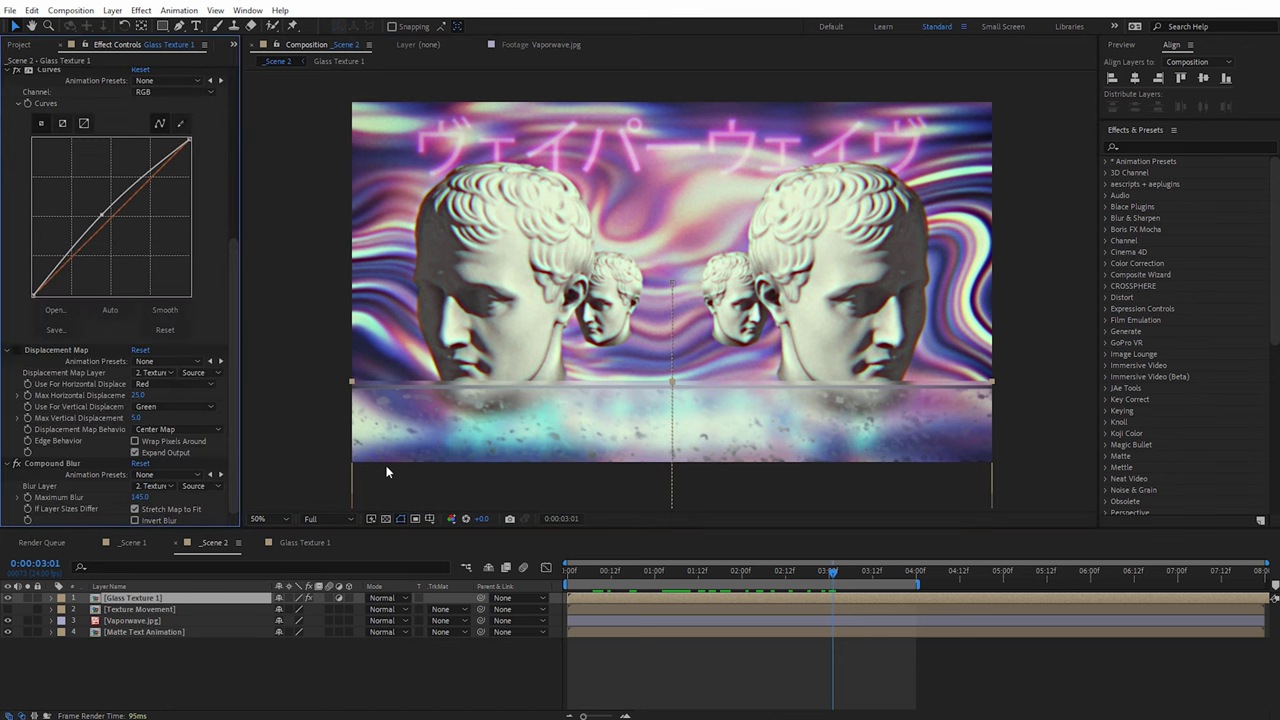
pyautogui.scroll(2, 670, 440)
pyautogui.moveTo(739, 446); pyautogui.dragTo(952, 223)
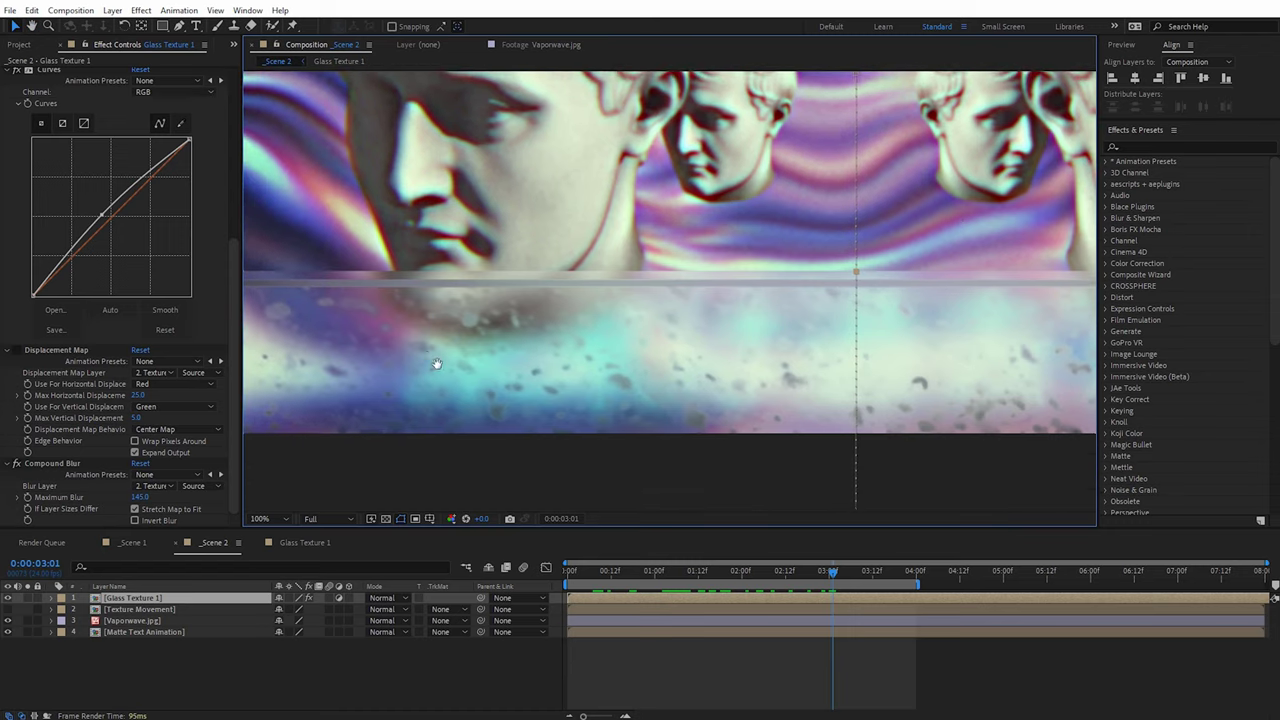
pyautogui.moveTo(437, 363); pyautogui.dragTo(523, 400)
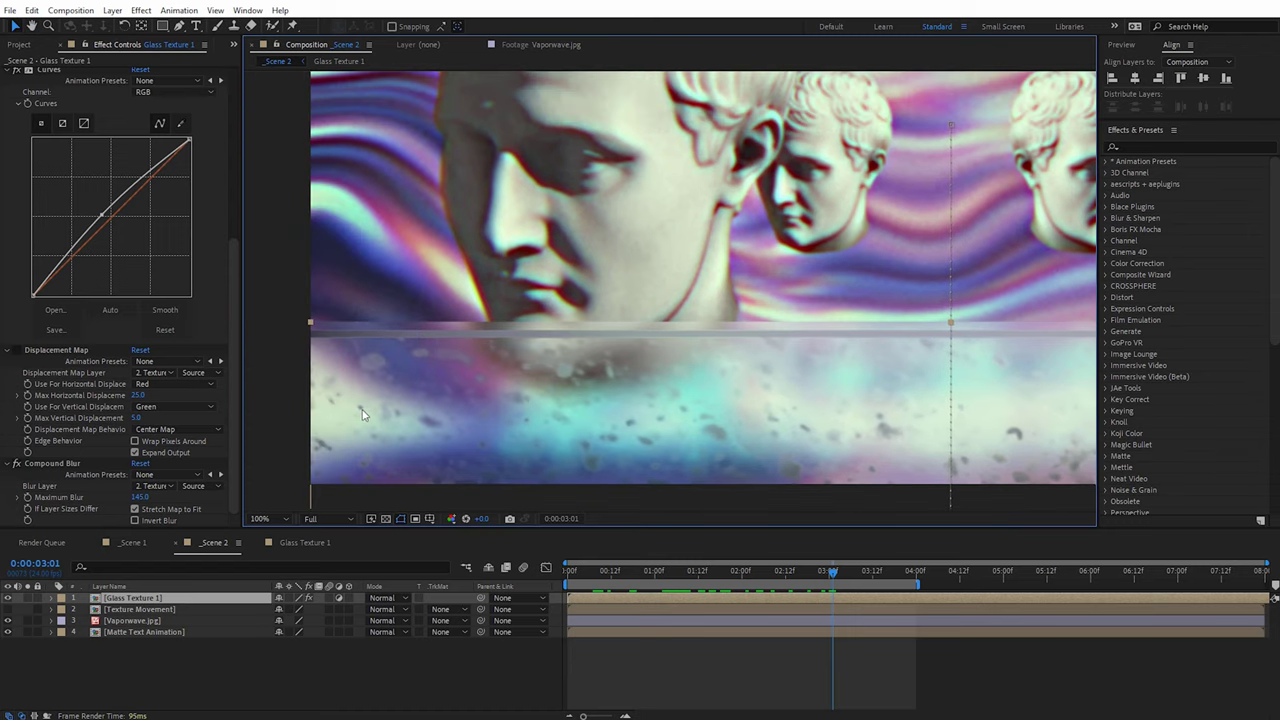
# Step: Disable the Transform effect on Glass Texture 1 and step back to 0:00:01:15 to compare the glass
pyautogui.moveTo(233, 385); pyautogui.dragTo(261, 192)
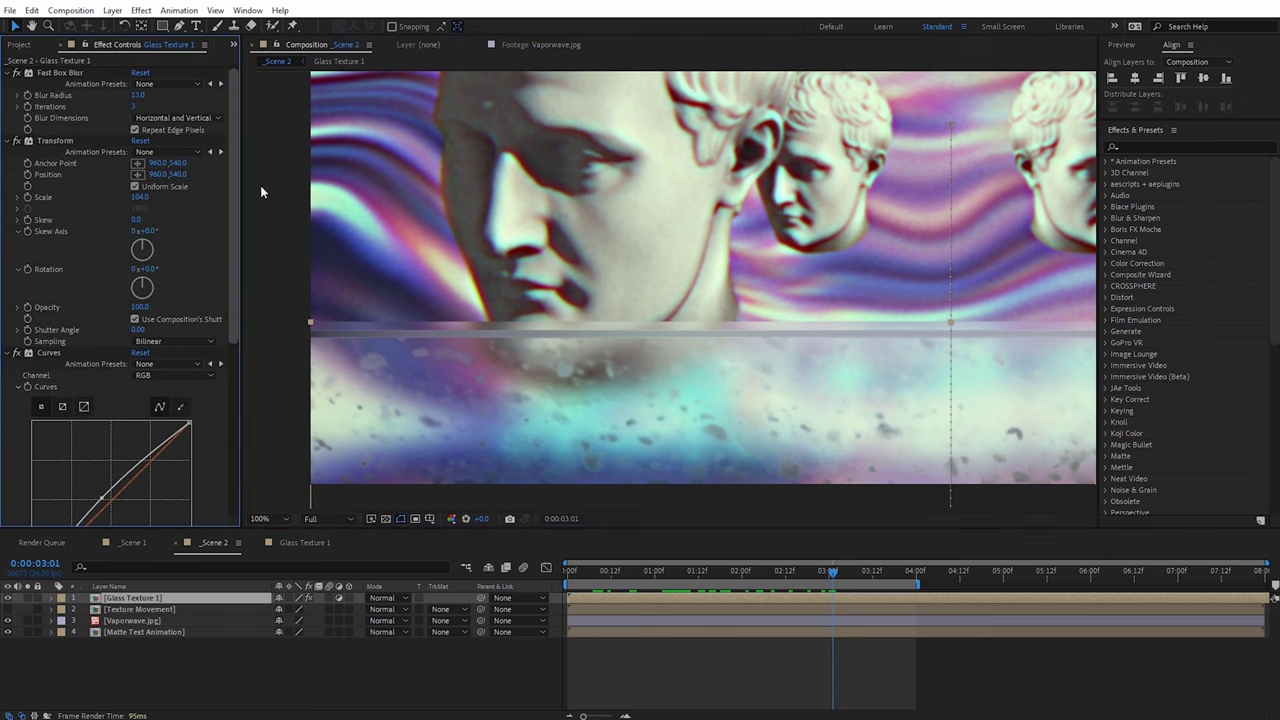
pyautogui.click(16, 144)
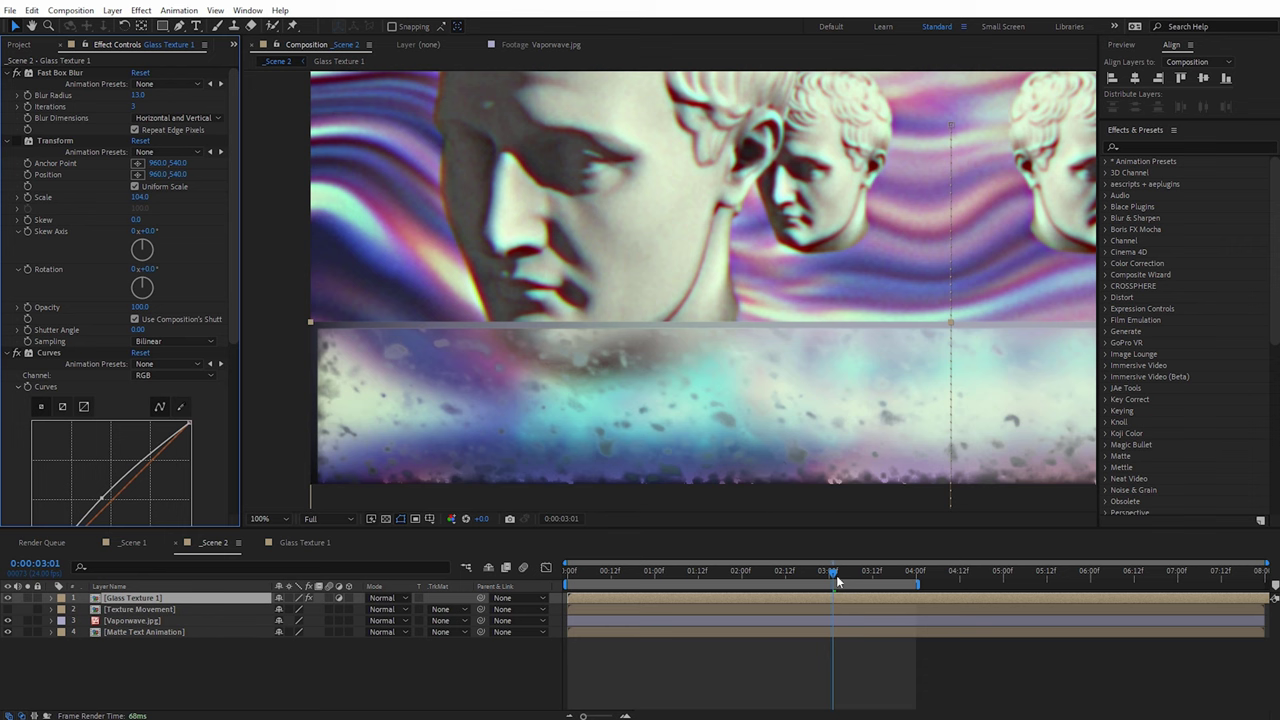
pyautogui.press('pageup')
pyautogui.press('pageup')
pyautogui.press('pageup')
pyautogui.press('pageup')
pyautogui.press('pageup')
pyautogui.press('pageup')
pyautogui.press('pageup')
pyautogui.press('pageup')
pyautogui.press('pageup')
pyautogui.press('pageup')
pyautogui.press('pageup')
pyautogui.press('pageup')
pyautogui.press('pageup')
pyautogui.press('pageup')
pyautogui.press('pageup')
pyautogui.press('pageup')
pyautogui.press('pageup')
pyautogui.press('pageup')
pyautogui.press('pageup')
pyautogui.press('pageup')
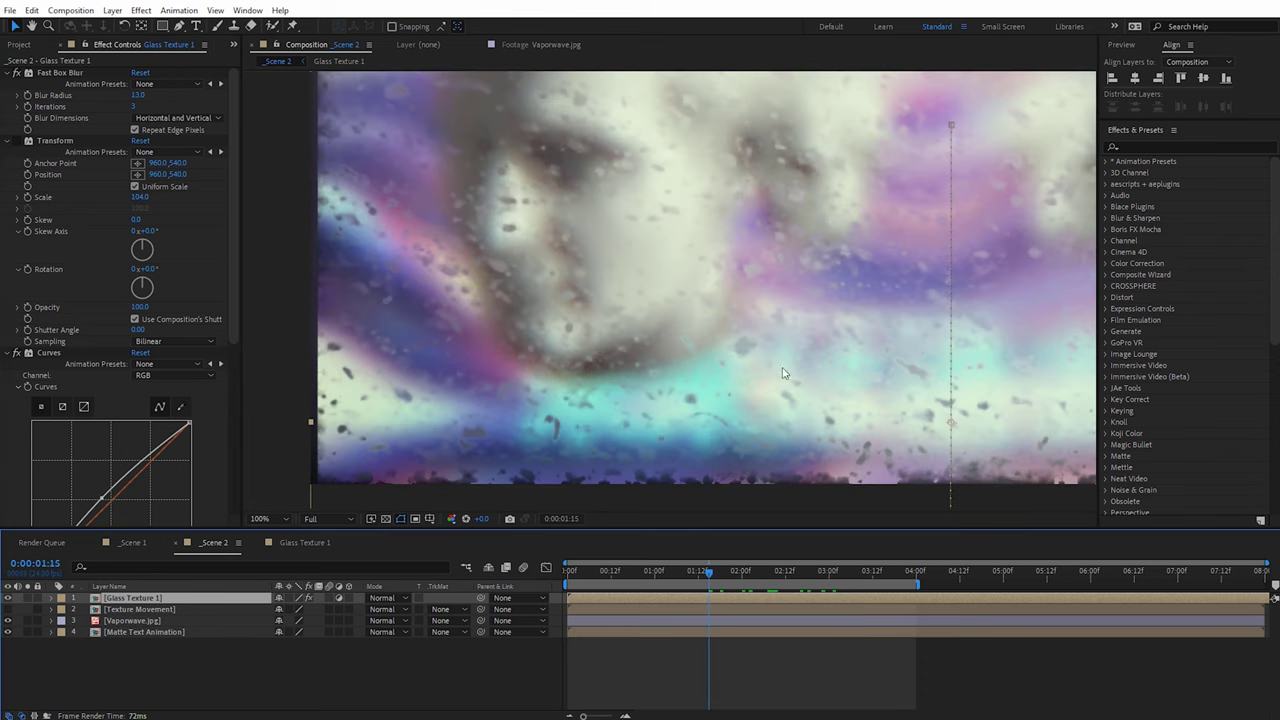
# Step: Advance the composition to 0:00:02:06 while examining the outer edges of the glass over the Vaporwave image up close
pyautogui.scroll(-2, 784, 373)
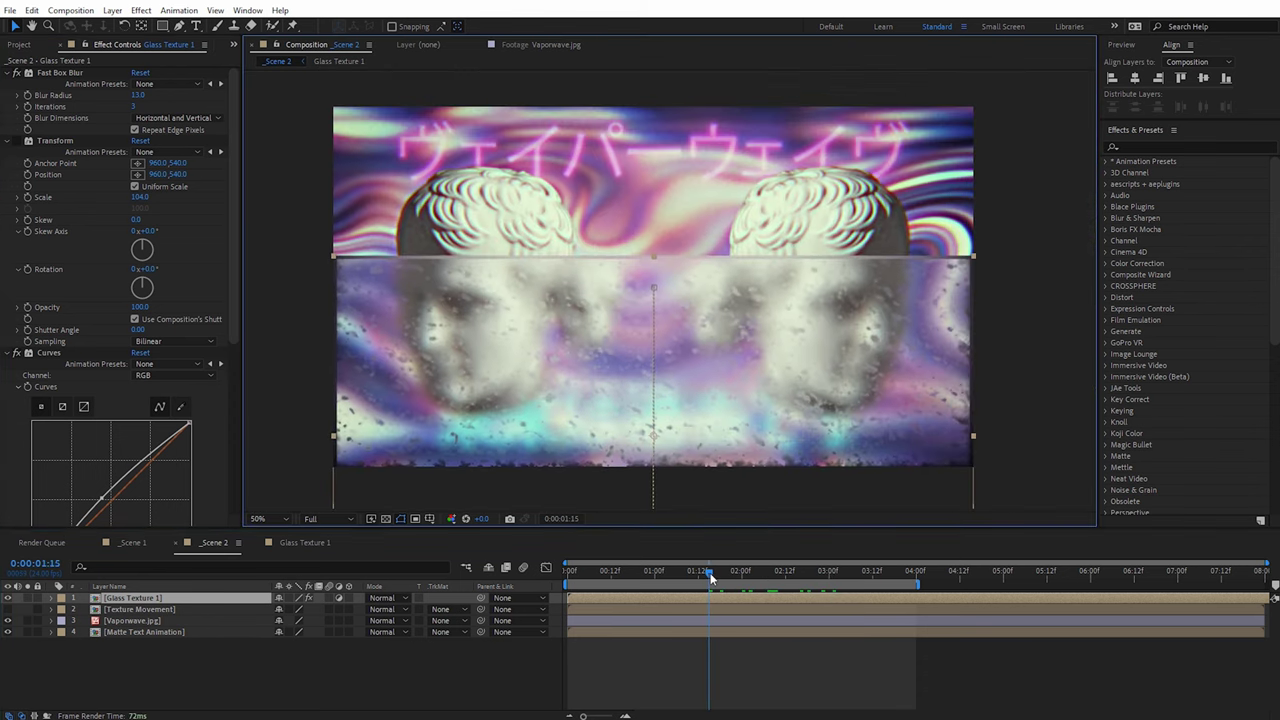
pyautogui.press('pagedown')
pyautogui.press('pagedown')
pyautogui.press('pagedown')
pyautogui.press('pagedown')
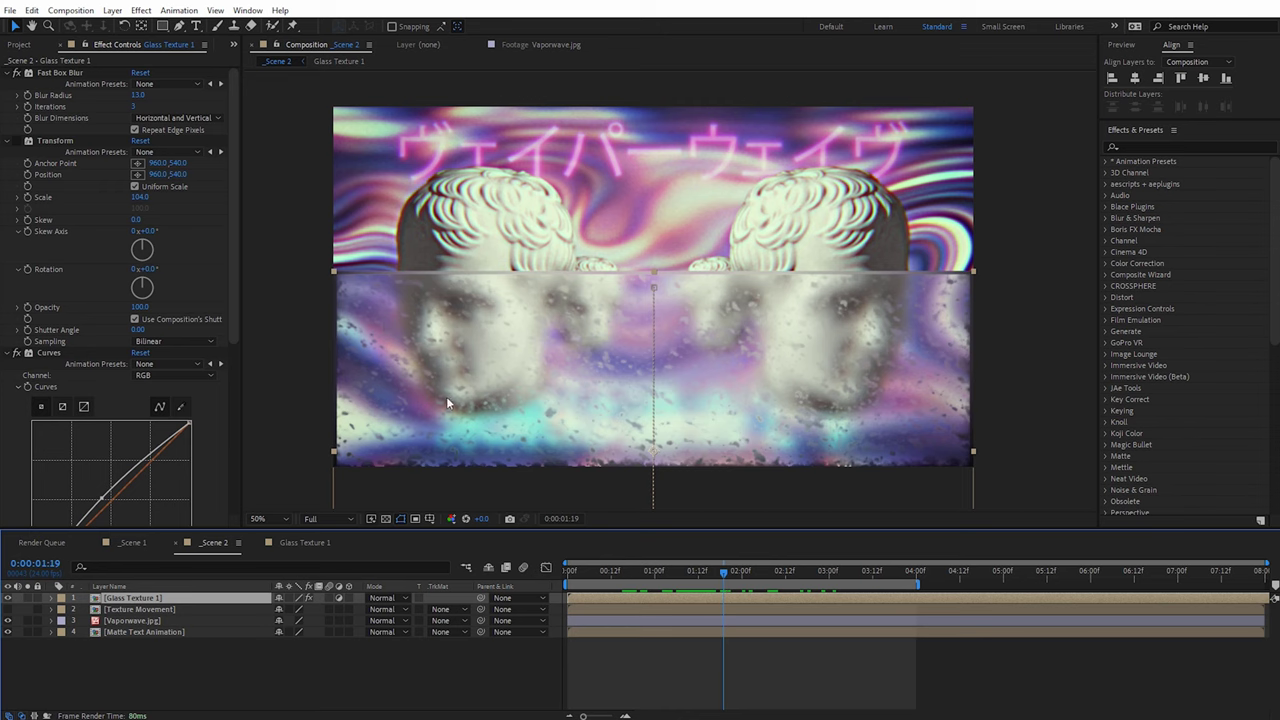
pyautogui.scroll(1, 446, 396)
pyautogui.scroll(1, 567, 406)
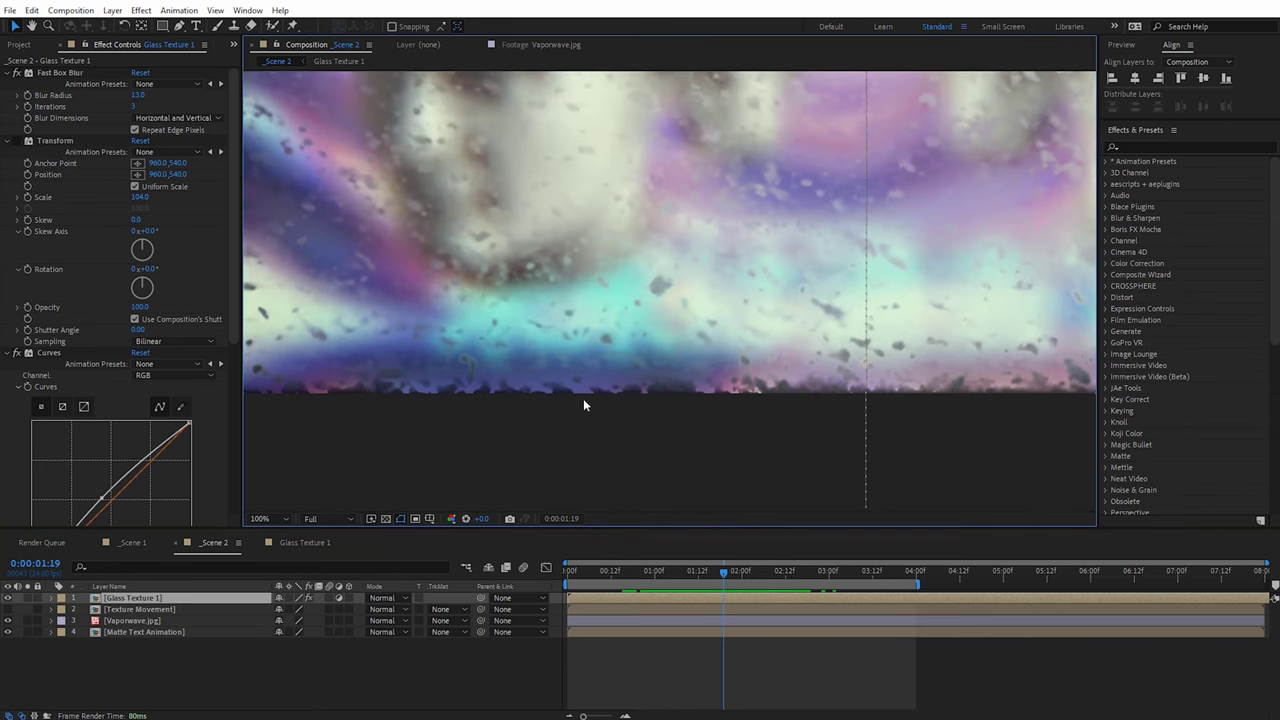
pyautogui.moveTo(726, 577)
pyautogui.mouseDown()
pyautogui.moveTo(657, 580)
pyautogui.moveTo(728, 573)
pyautogui.mouseUp()
pyautogui.moveTo(480, 343); pyautogui.dragTo(677, 420)
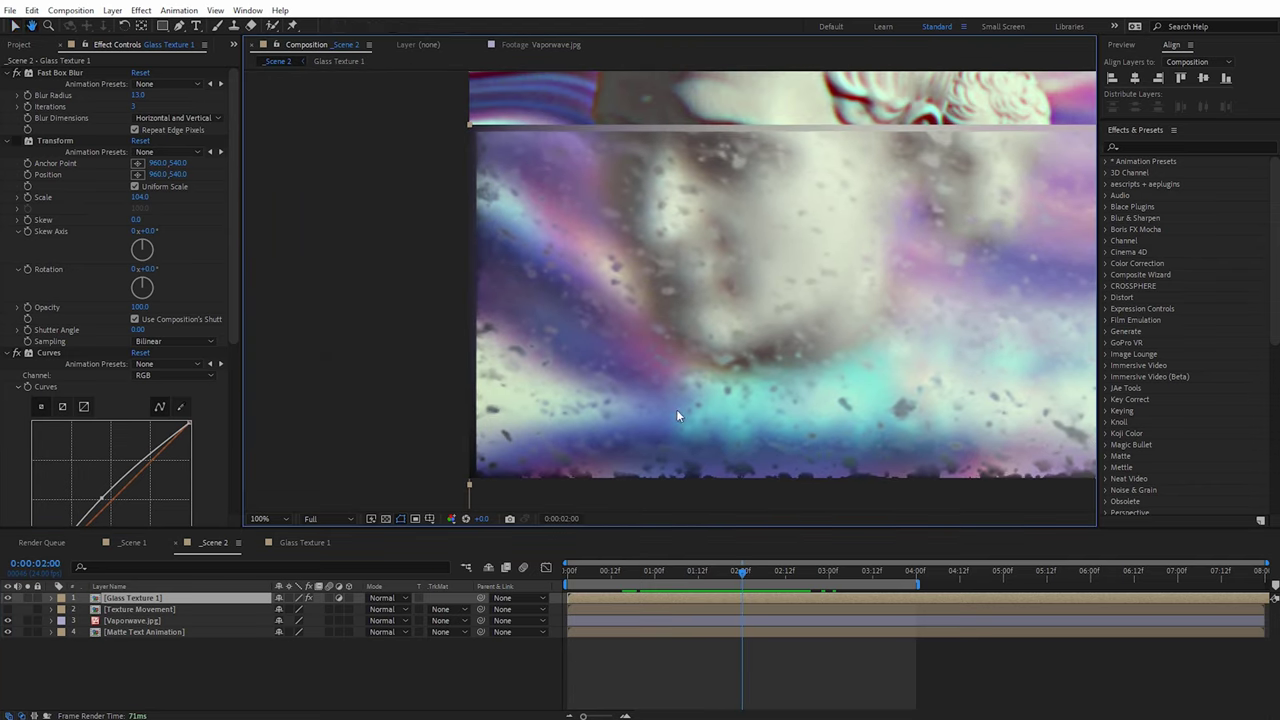
pyautogui.moveTo(744, 569)
pyautogui.mouseDown()
pyautogui.moveTo(672, 577)
pyautogui.moveTo(763, 572)
pyautogui.mouseUp()
pyautogui.moveTo(886, 452); pyautogui.dragTo(646, 435)
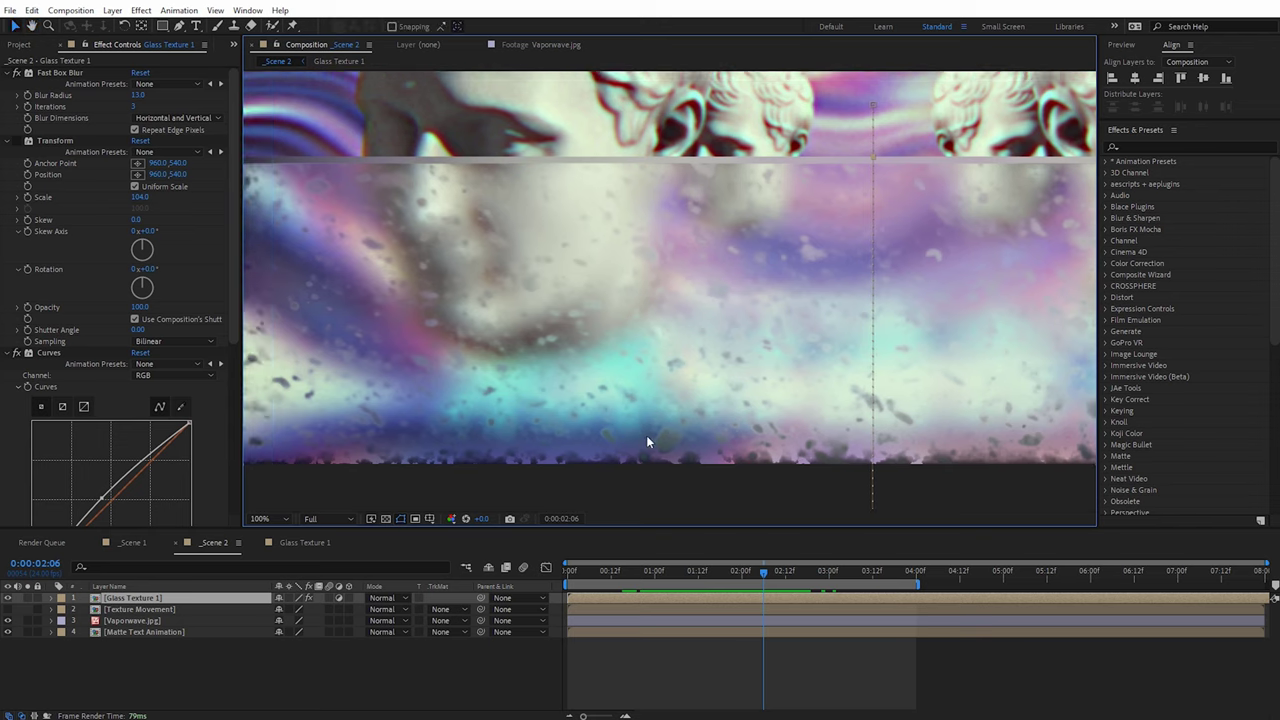
# Step: Disable the Compound Blur, re-enable the Displacement Map on Glass Texture 1, and inspect the glass edge back to 0:00:01:22
pyautogui.click(234, 281)
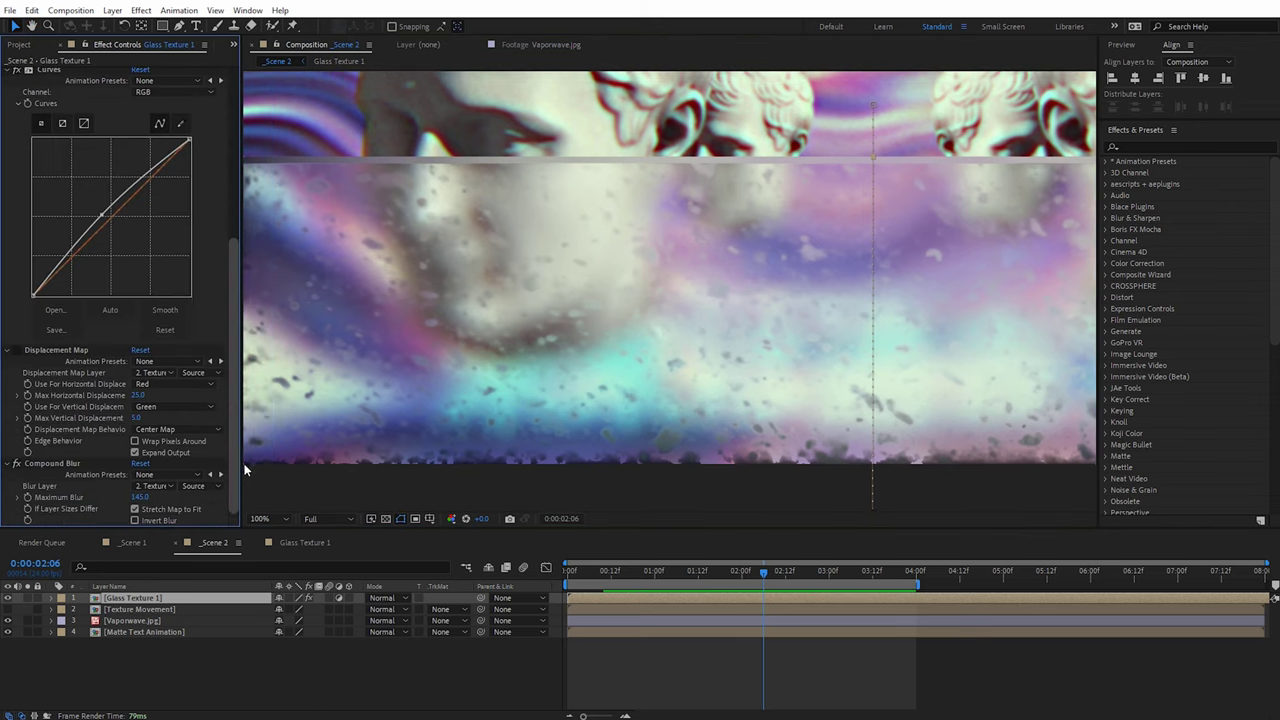
pyautogui.click(16, 464)
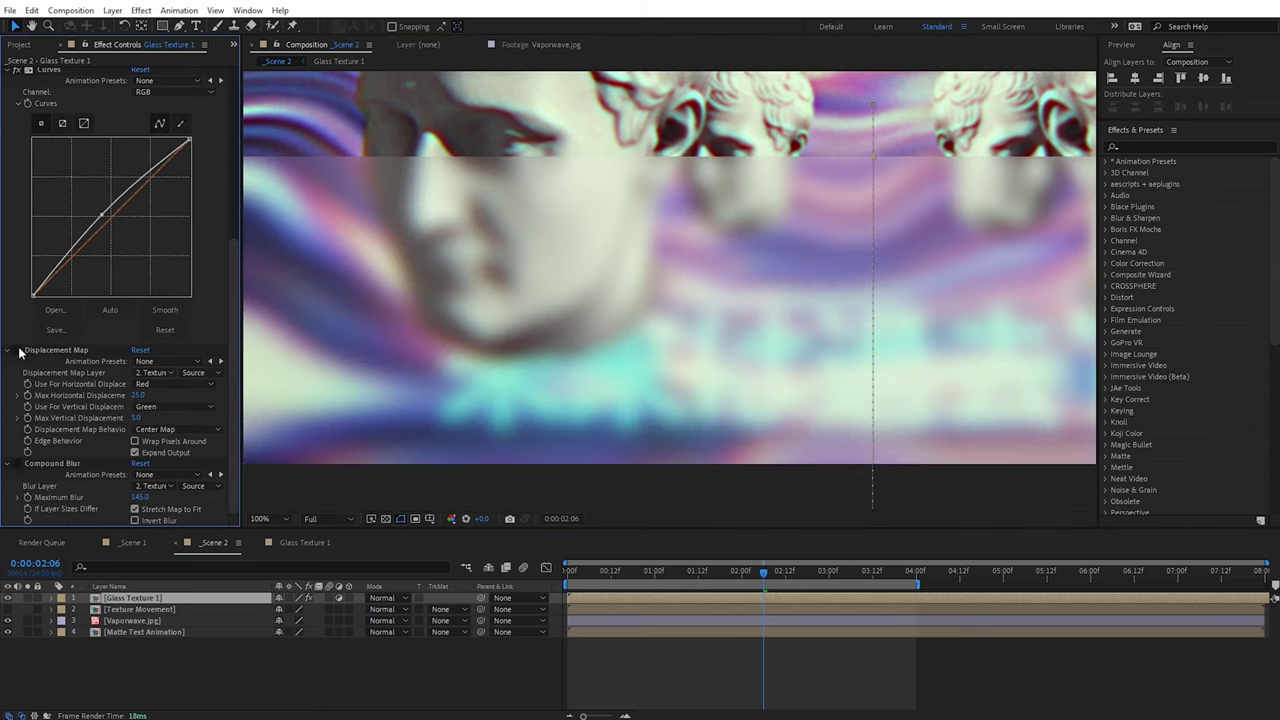
pyautogui.click(17, 351)
pyautogui.moveTo(382, 361); pyautogui.dragTo(472, 358)
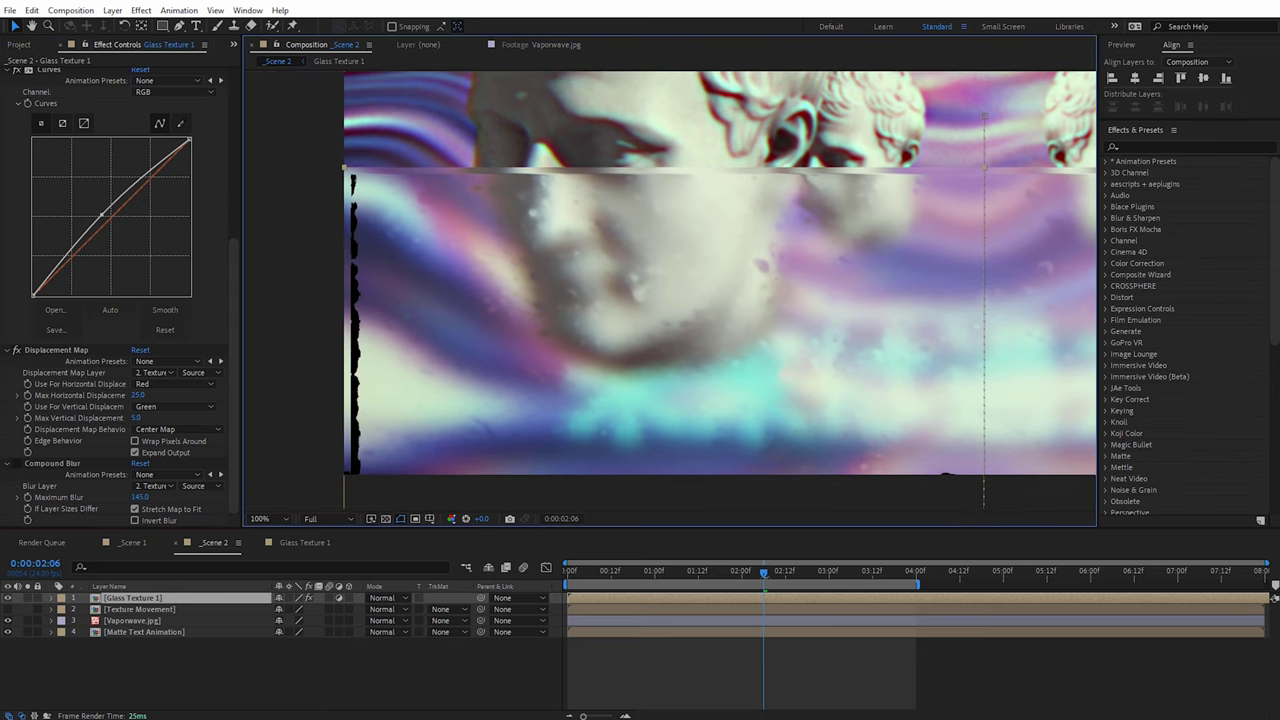
pyautogui.moveTo(763, 572); pyautogui.dragTo(731, 575)
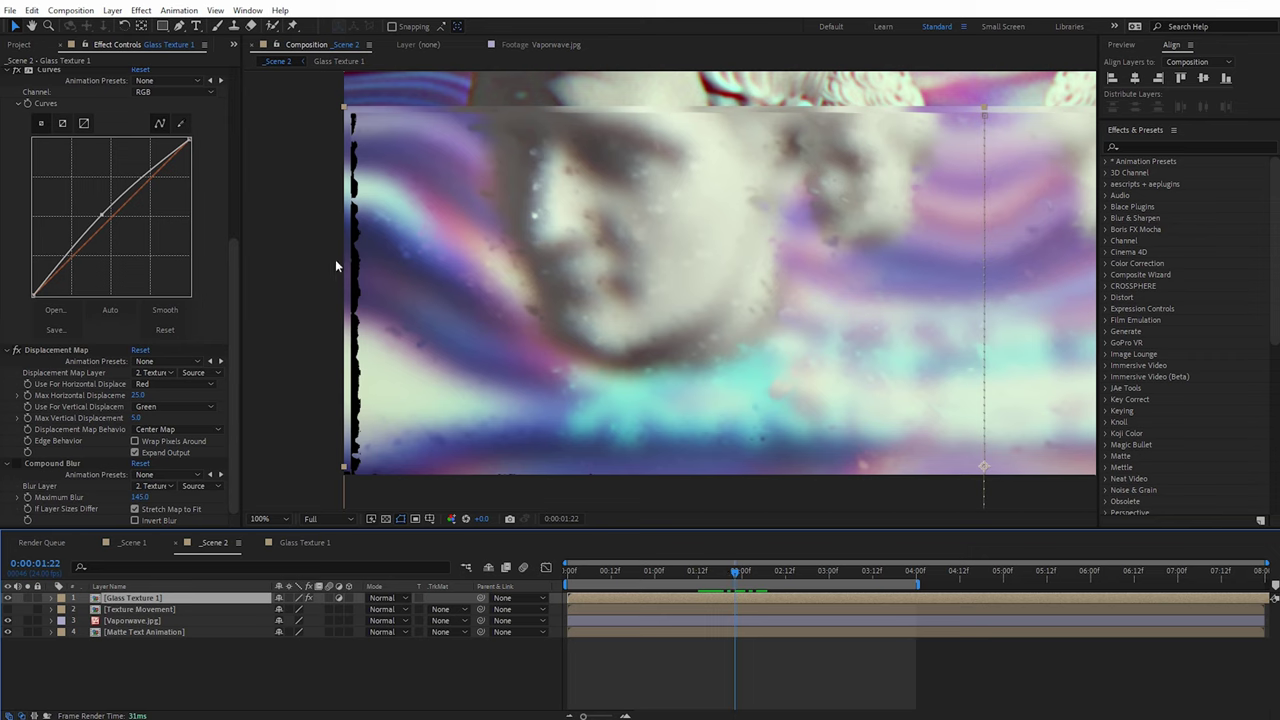
# Step: Check the torn glass edge against the transparency grid, and apply CC RepeTile to the Vaporwave.jpg layer
pyautogui.click(386, 519)
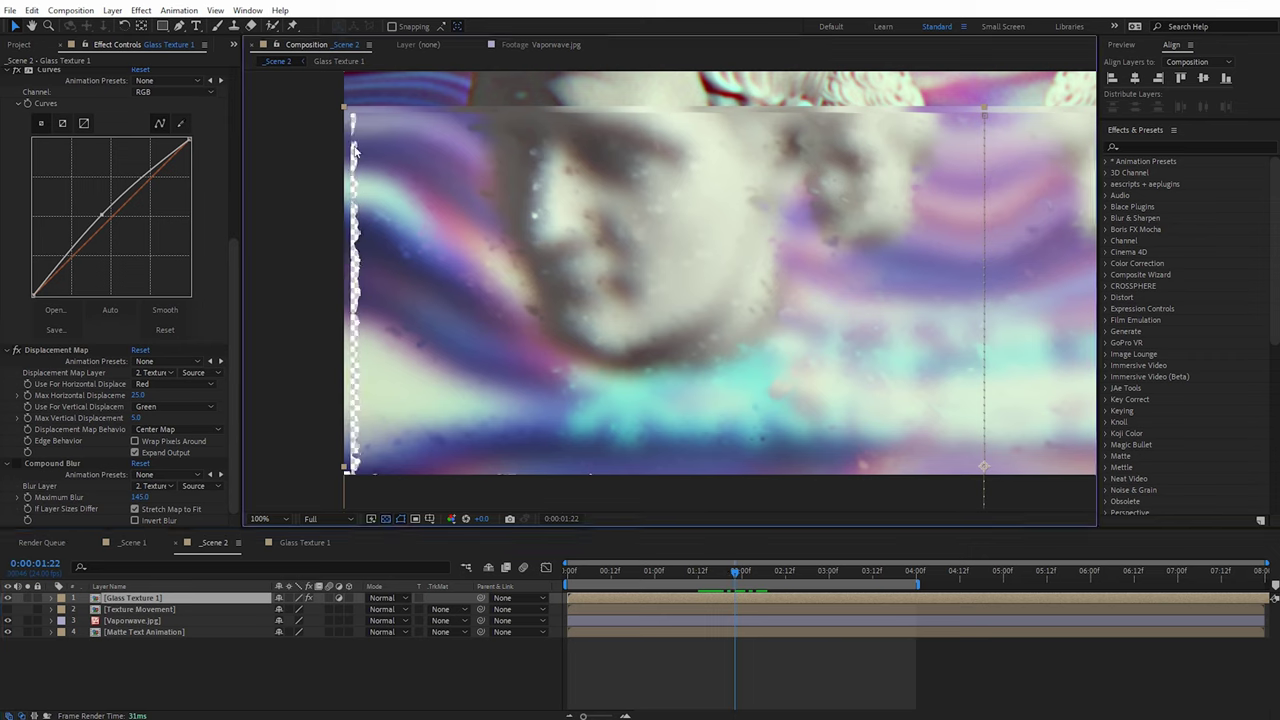
pyautogui.click(385, 519)
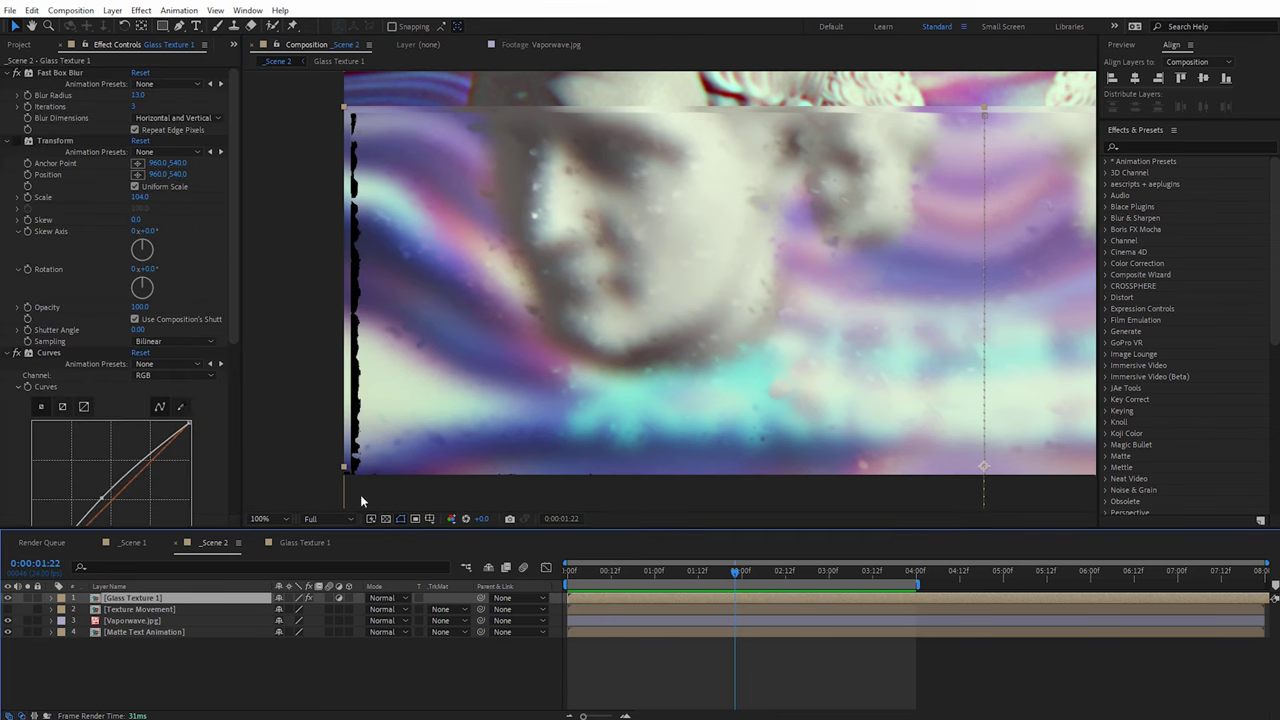
pyautogui.click(145, 621)
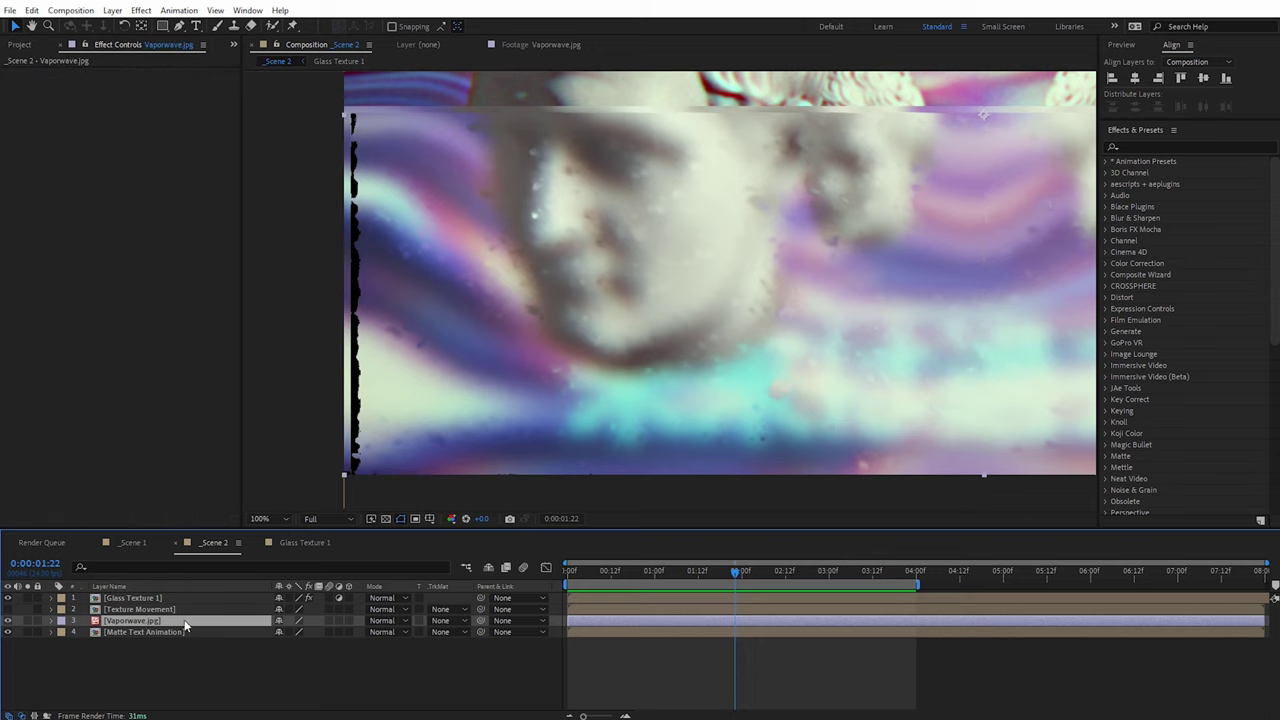
pyautogui.click(1137, 146)
pyautogui.write('cc')
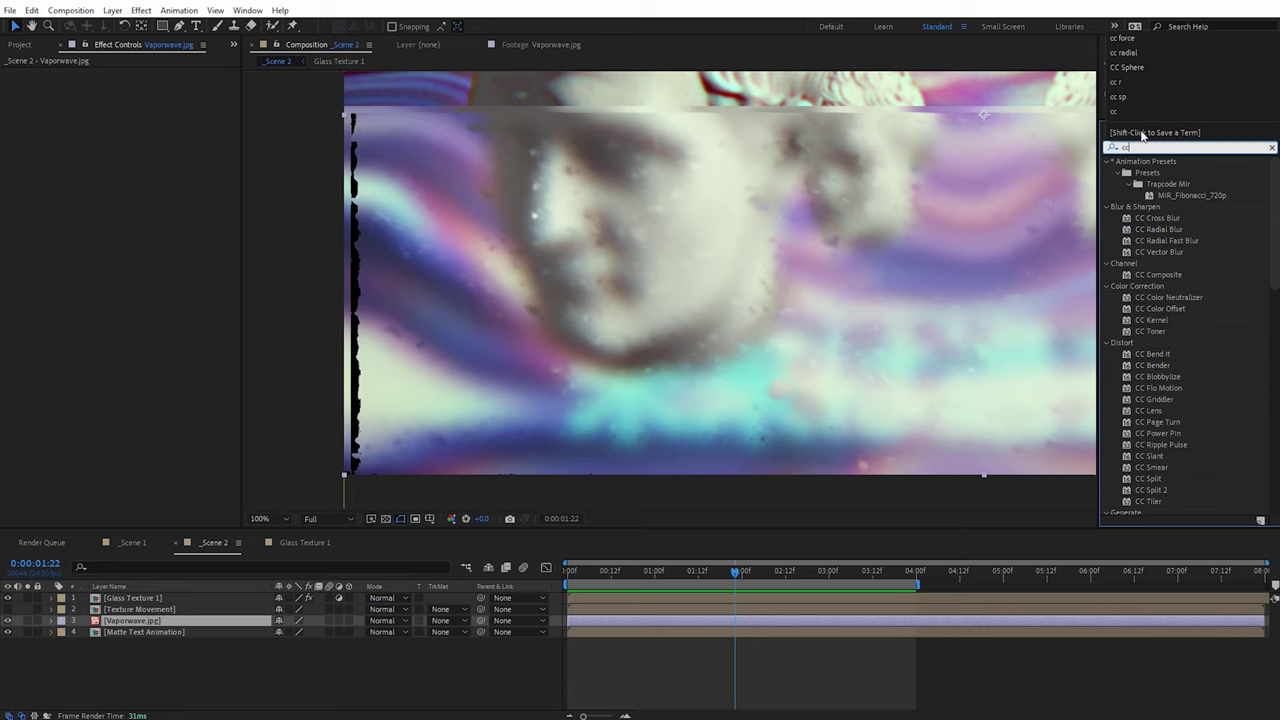
pyautogui.write(' repe')
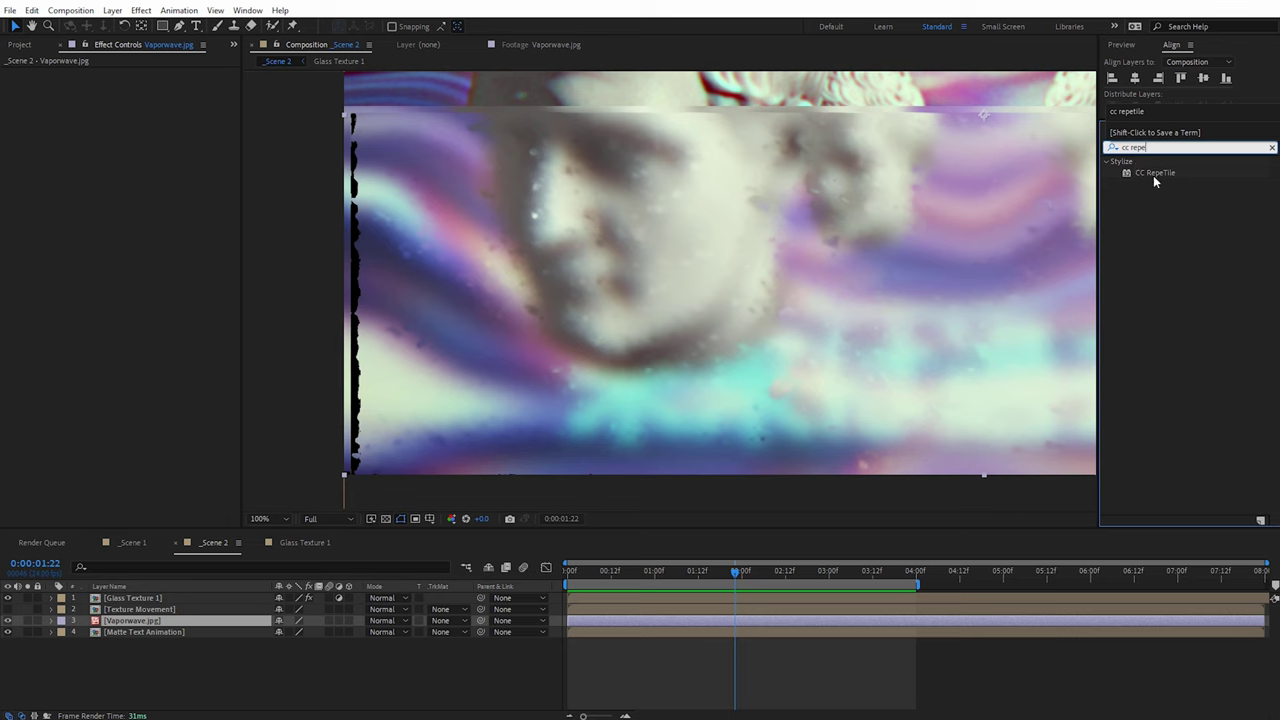
pyautogui.moveTo(1155, 173); pyautogui.dragTo(155, 621)
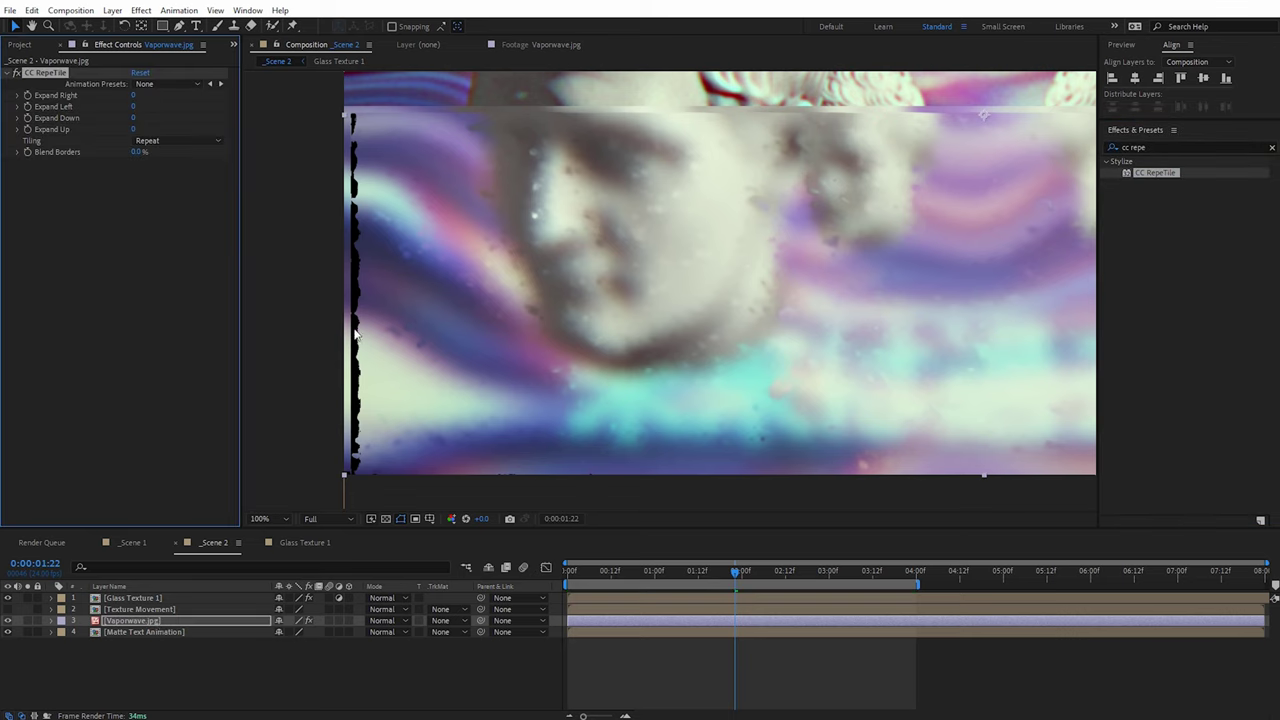
# Step: Set CC RepeTile's tiling to Unfold, expand the image by 100 on all four sides, and preview the composition
pyautogui.click(157, 145)
pyautogui.click(188, 200)
pyautogui.write('100')
pyautogui.press('Tab')
pyautogui.write('100')
pyautogui.press('Tab')
pyautogui.write('100')
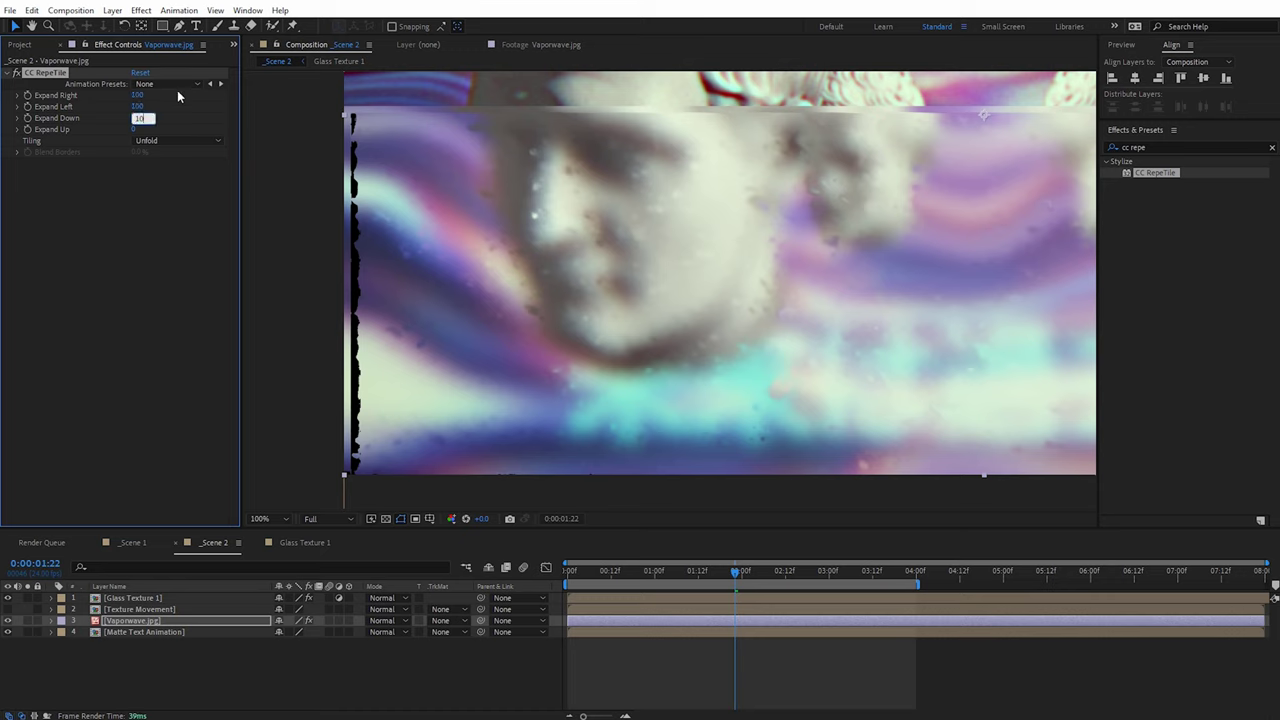
pyautogui.press('Tab')
pyautogui.write('100')
pyautogui.click(204, 218)
pyautogui.press('space')
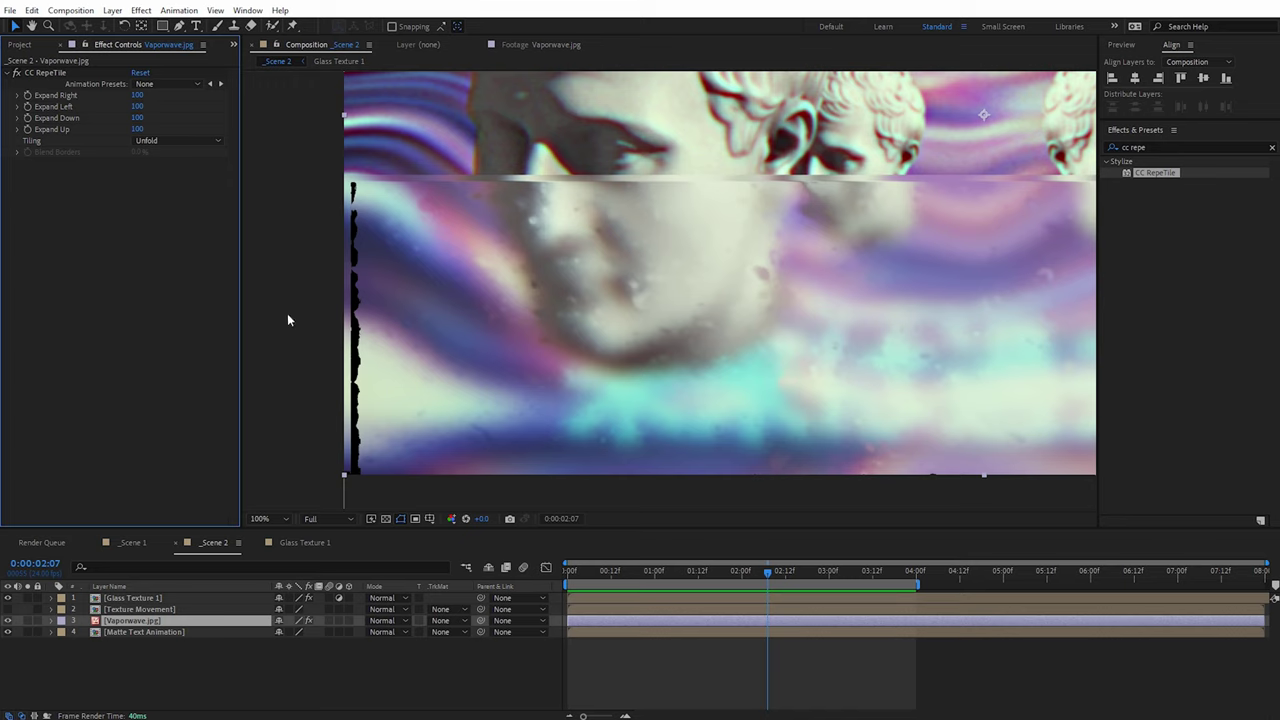
# Step: Show the effects of Glass Texture 1 and toggle Repeat Edge Pixels in its Fast Box Blur
pyautogui.click(140, 598)
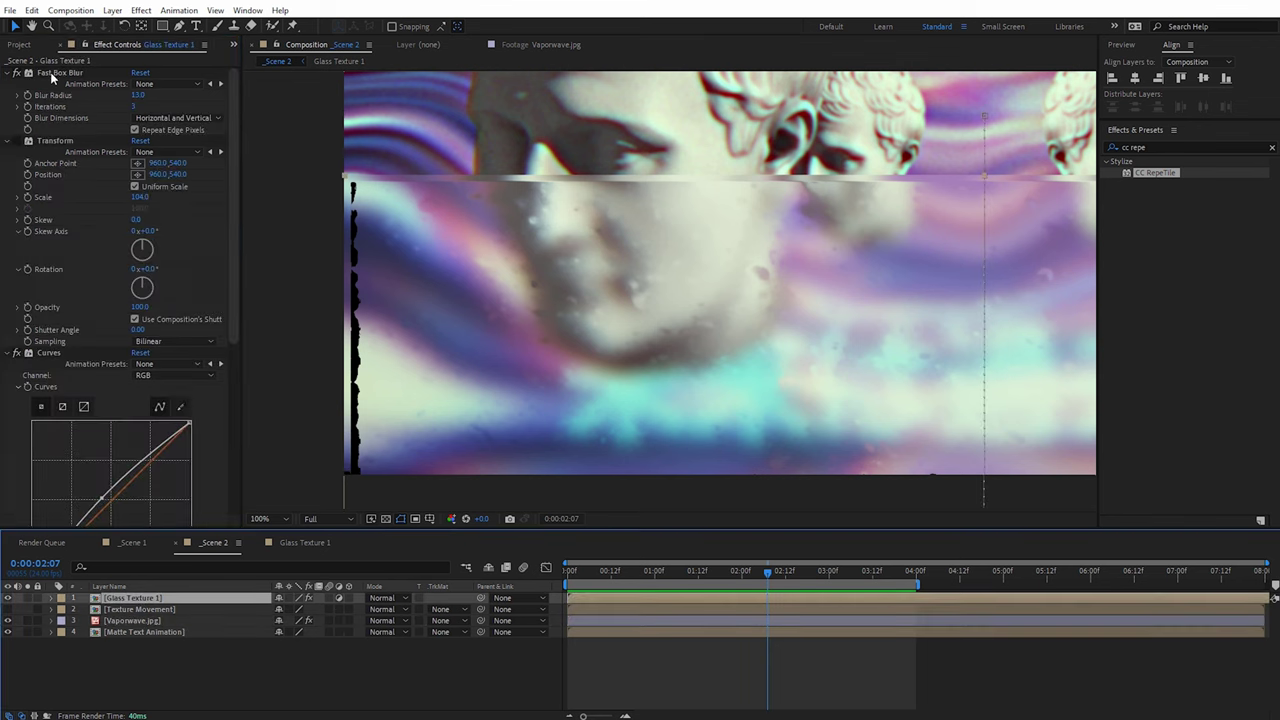
pyautogui.click(135, 130)
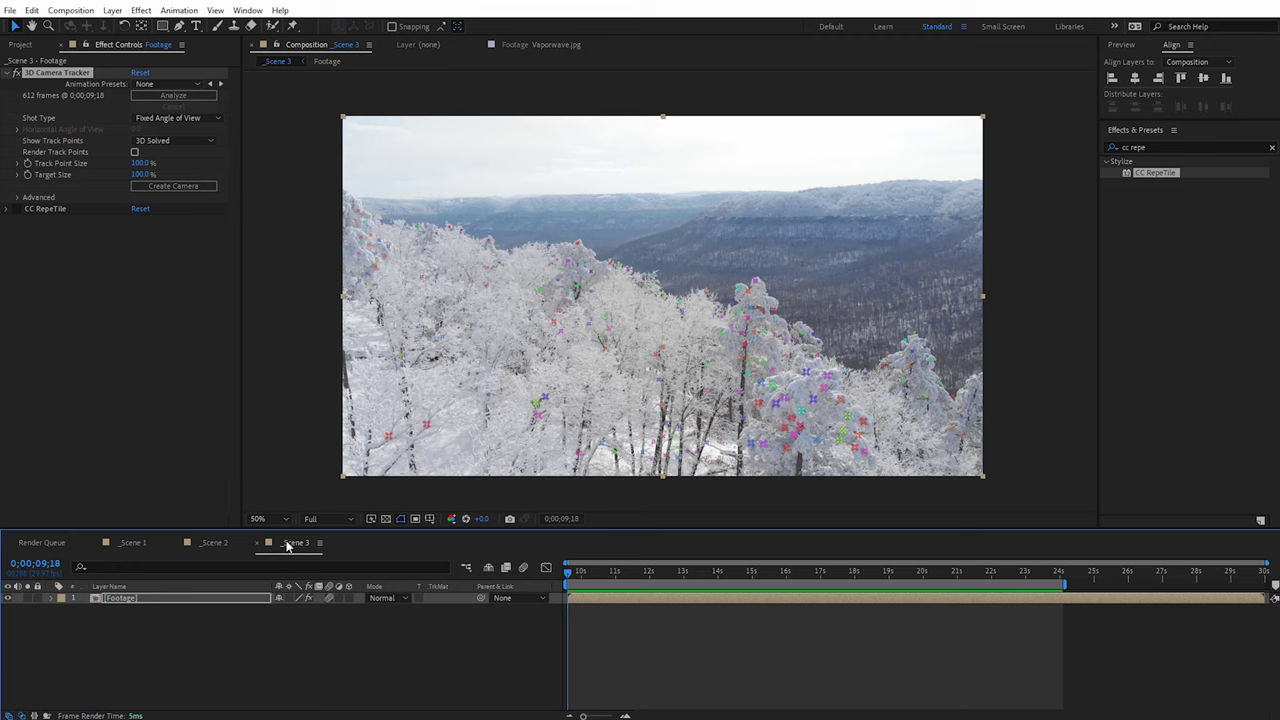
# Step: Advance Scene 3 to 0;00;10;07, show the camera and motion tracking controls, and hide them again
pyautogui.moveTo(569, 570)
pyautogui.mouseDown()
pyautogui.moveTo(721, 579)
pyautogui.moveTo(615, 585)
pyautogui.moveTo(598, 580)
pyautogui.moveTo(725, 583)
pyautogui.moveTo(588, 585)
pyautogui.mouseUp()
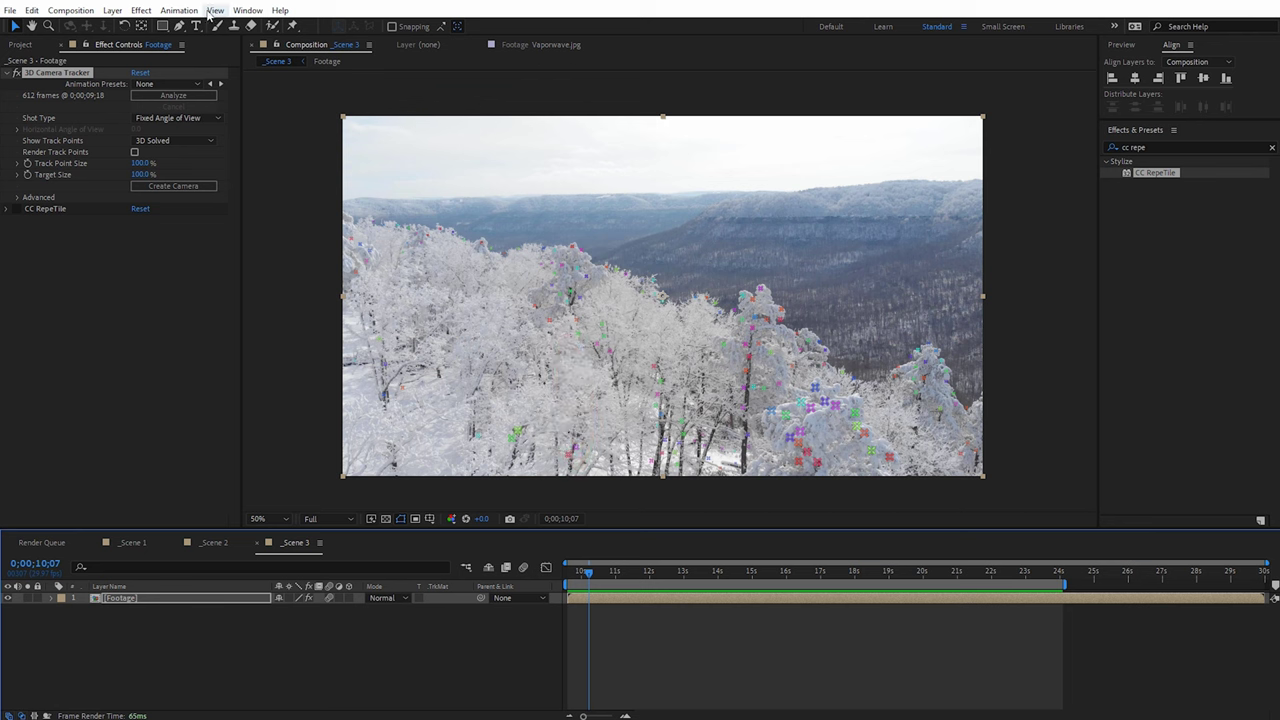
pyautogui.click(242, 11)
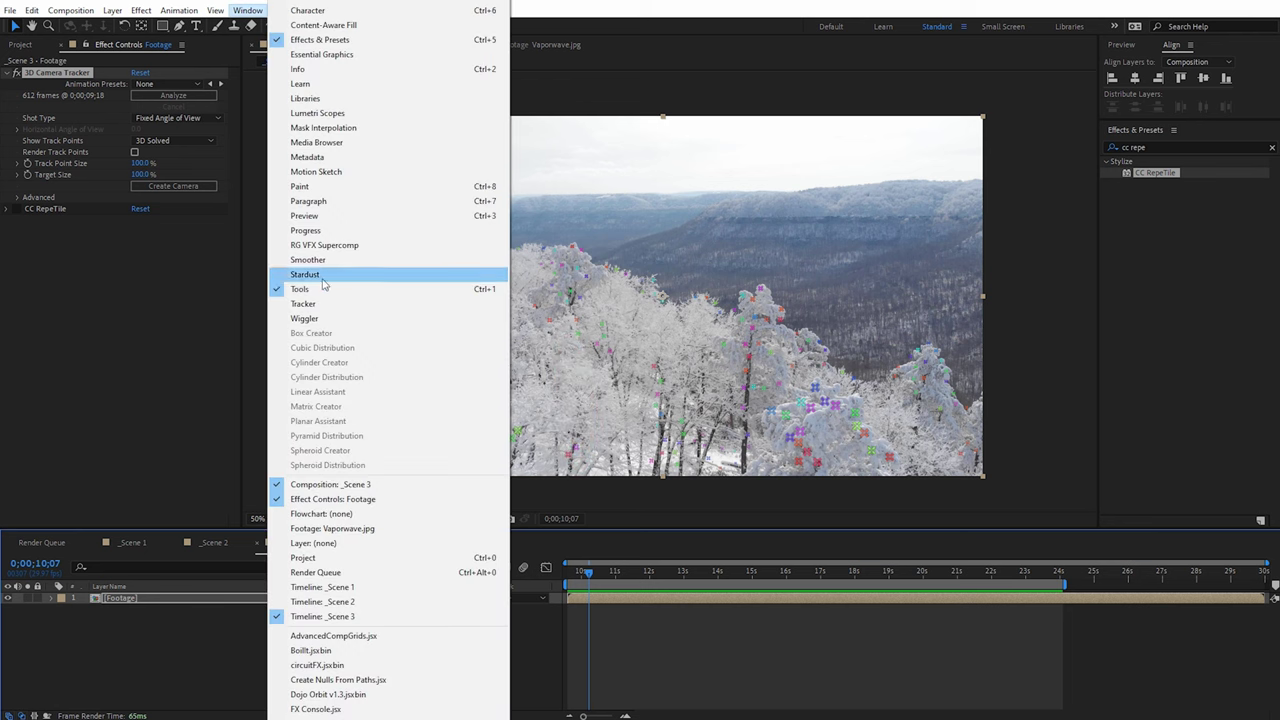
pyautogui.click(312, 305)
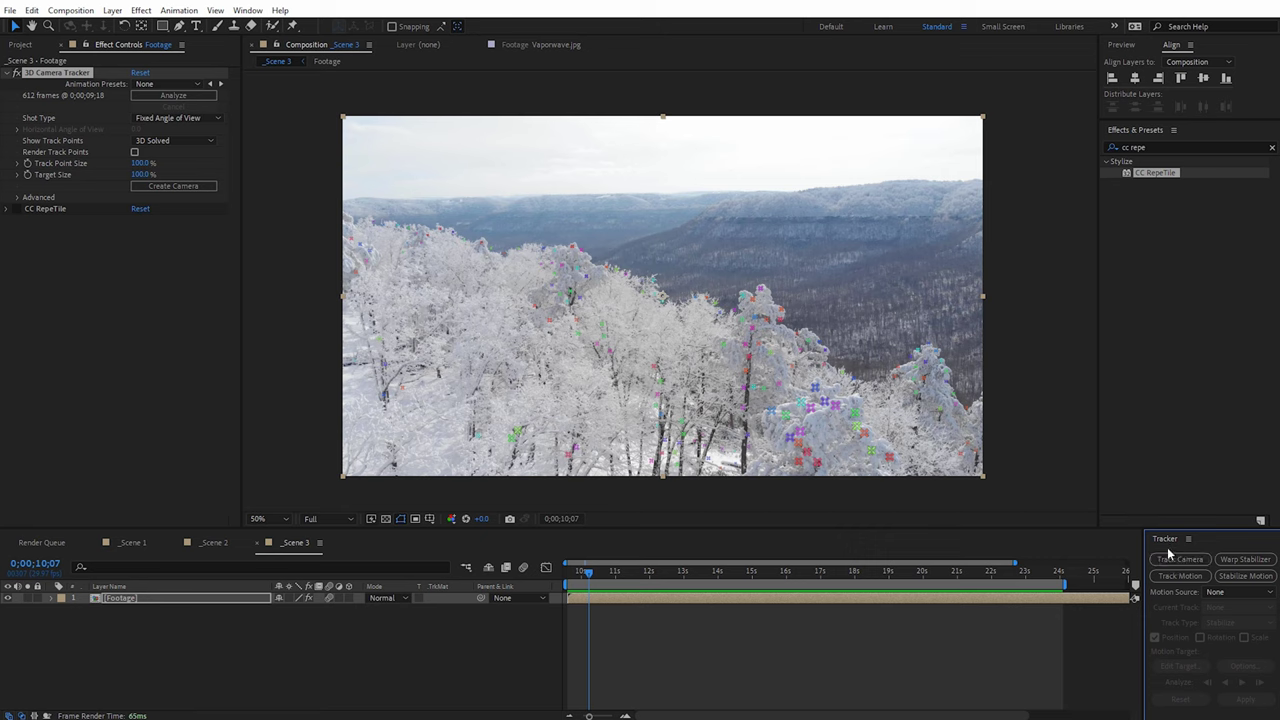
pyautogui.click(1188, 538)
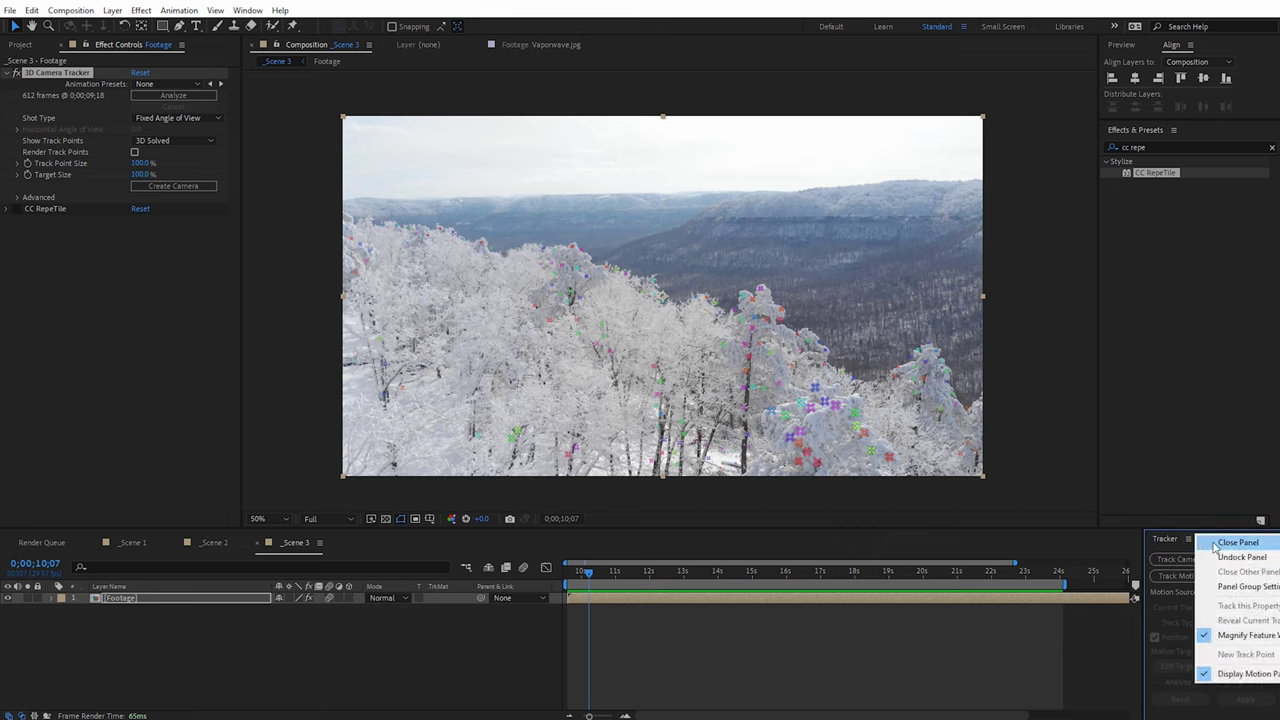
pyautogui.click(1220, 547)
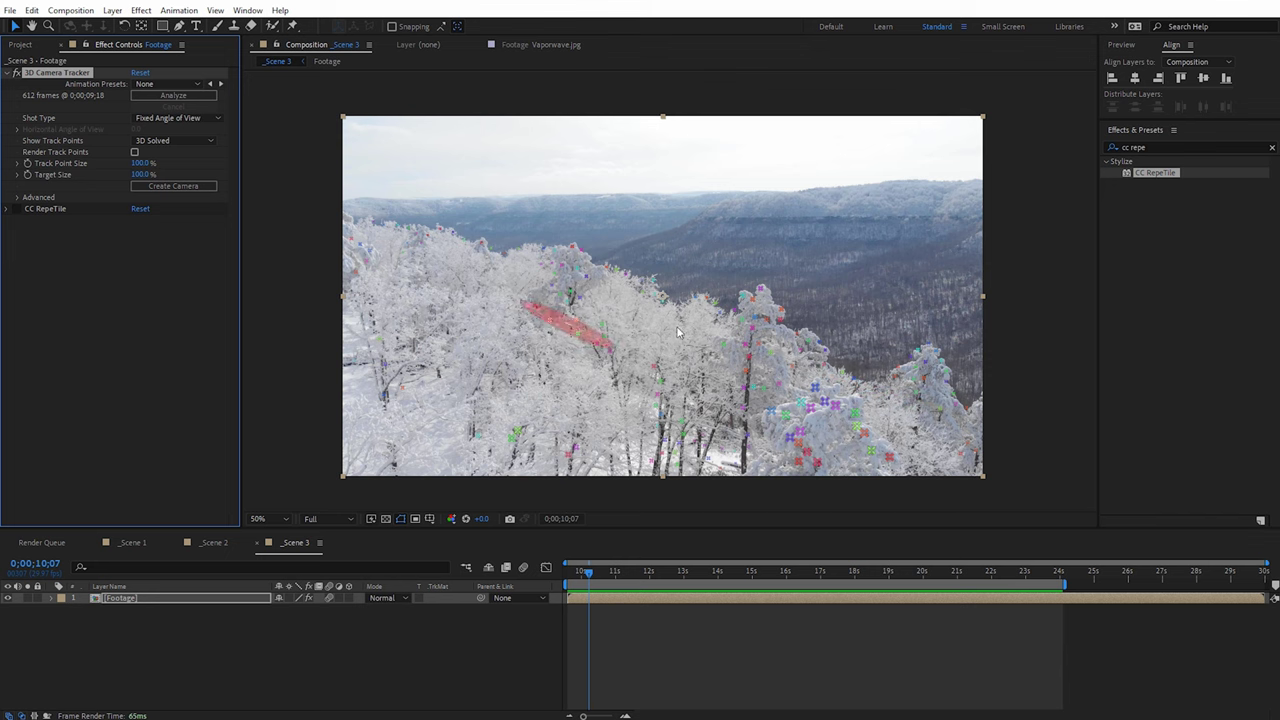
# Step: Create a solid and camera from a track point on the tall tree at 0;00;10;21 and scrub back to check the tracking
pyautogui.moveTo(590, 576)
pyautogui.mouseDown()
pyautogui.moveTo(709, 583)
pyautogui.moveTo(605, 582)
pyautogui.mouseUp()
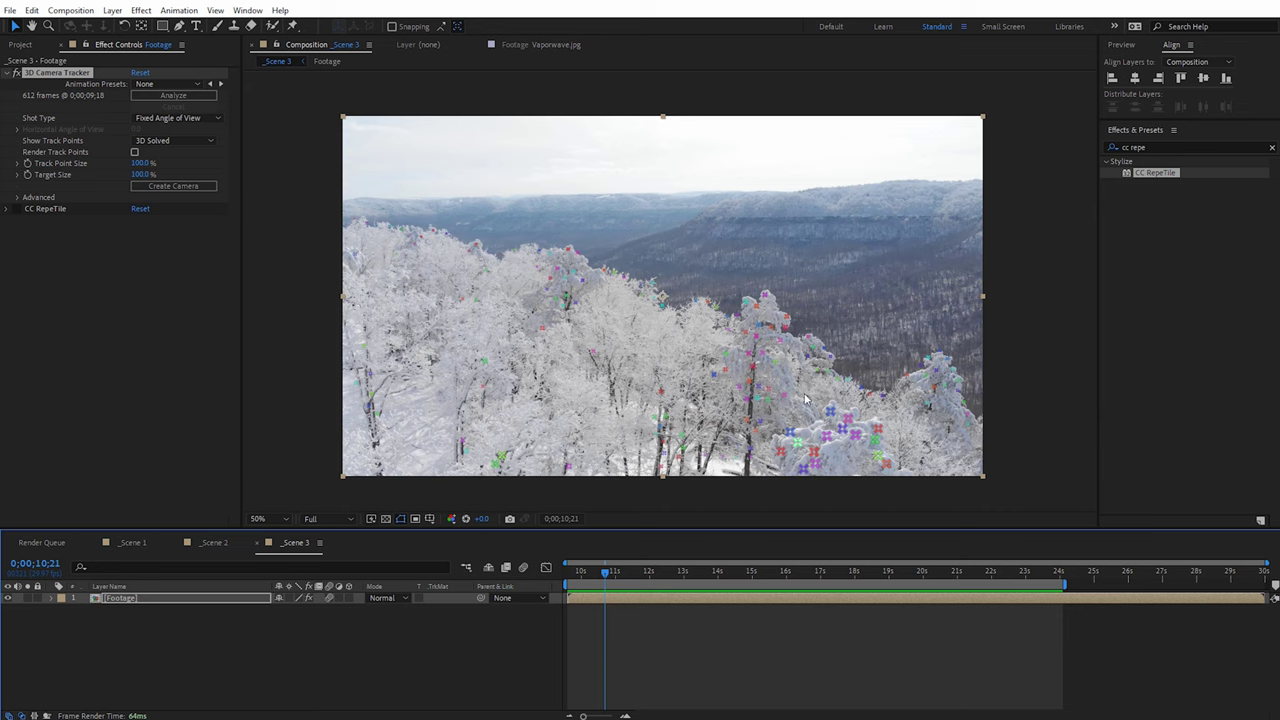
pyautogui.rightClick(762, 320)
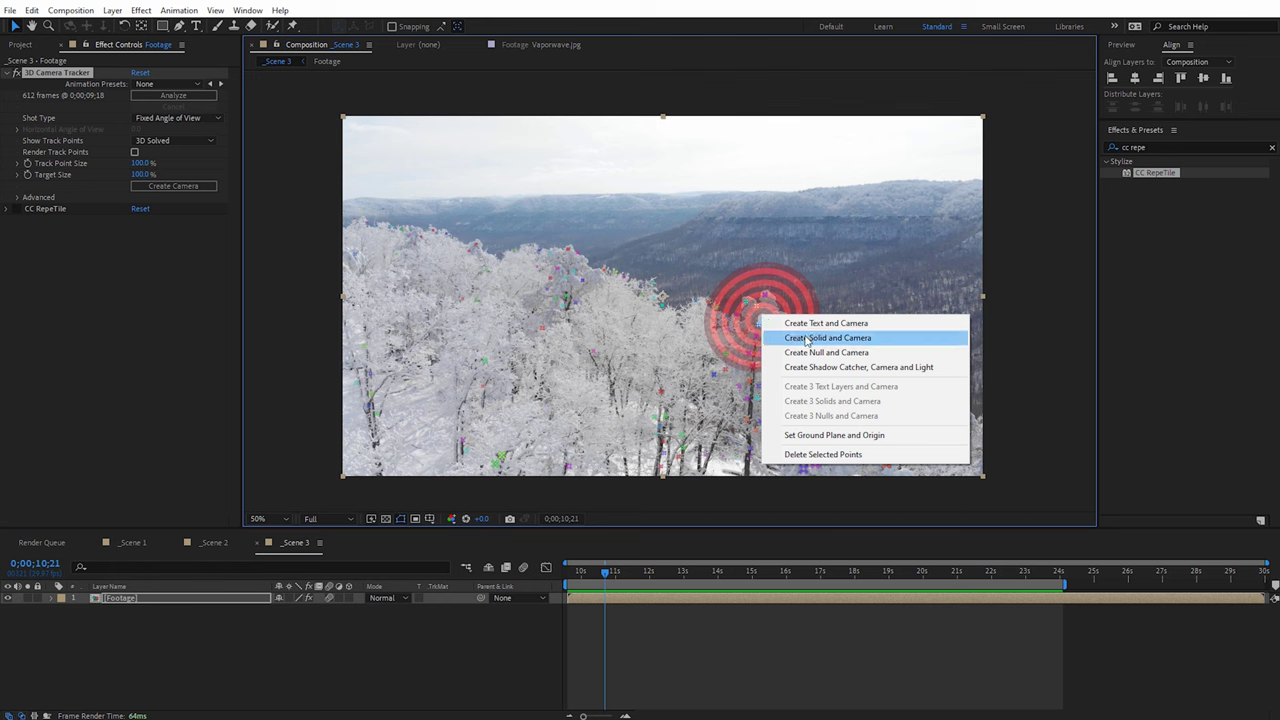
pyautogui.click(806, 339)
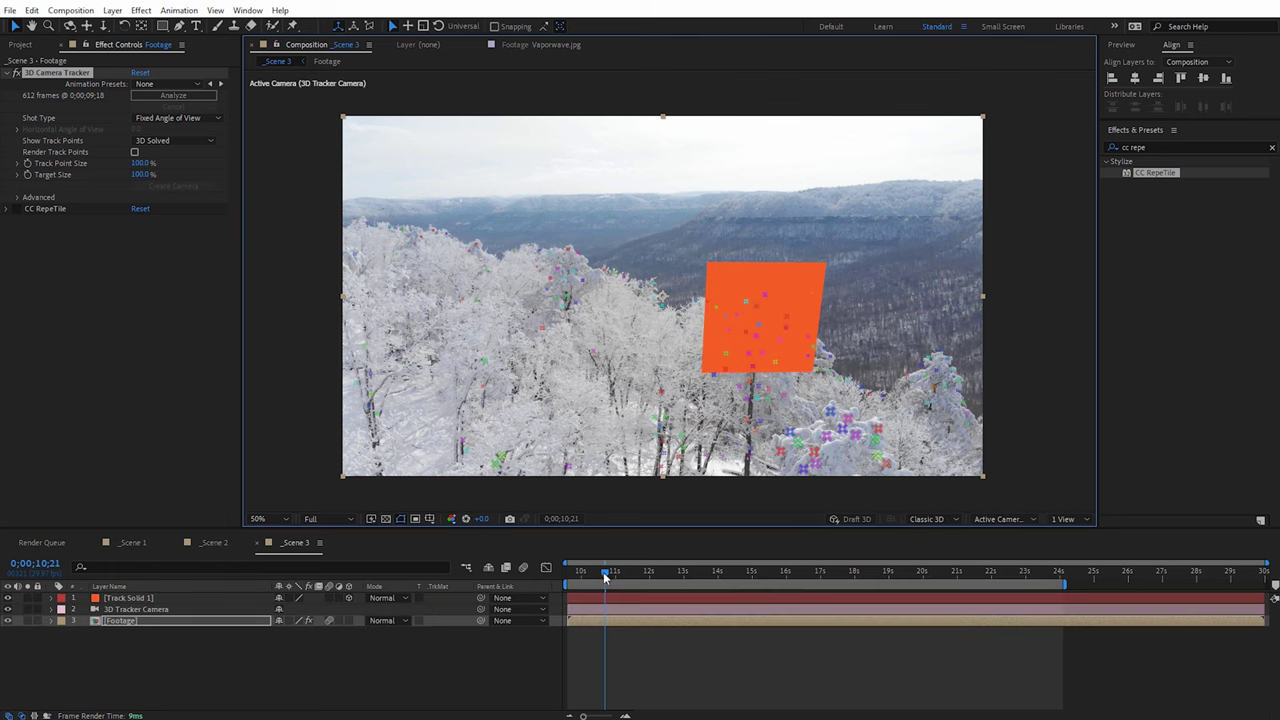
pyautogui.moveTo(605, 577); pyautogui.dragTo(578, 563)
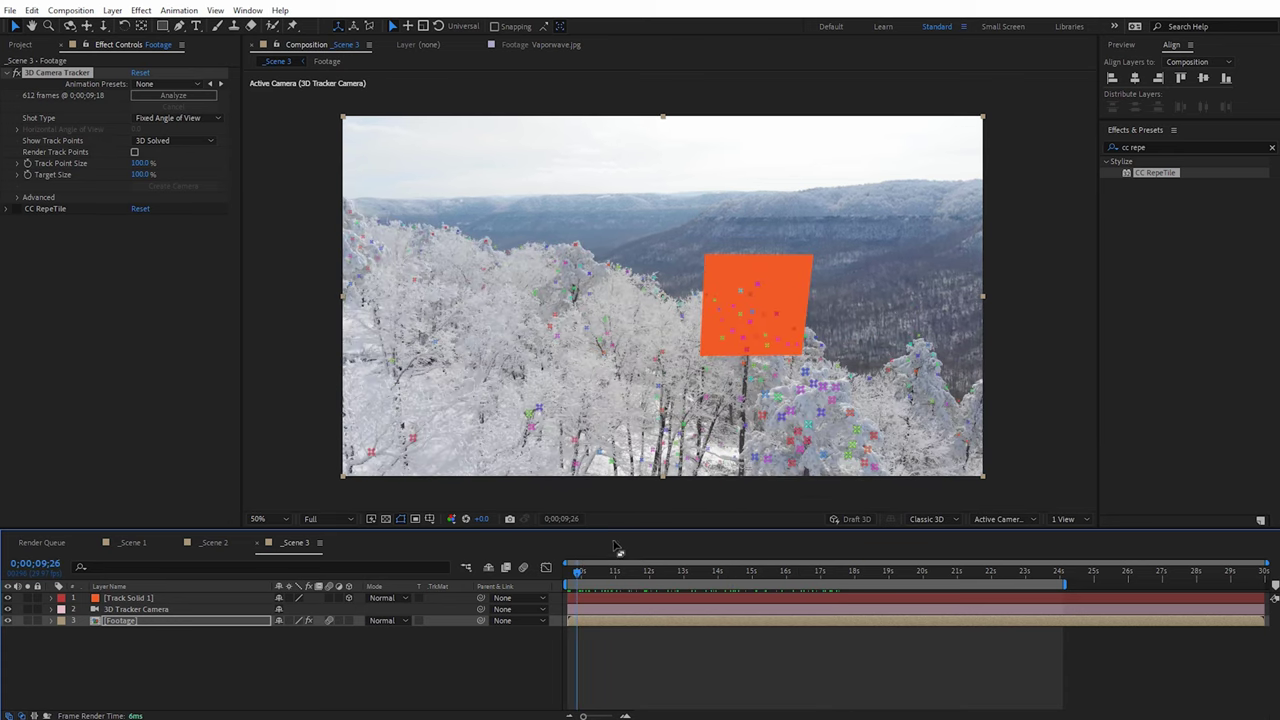
# Step: Add the Glass Texture 1 composition as the top layer of Scene 3 and make it a 3D layer
pyautogui.click(21, 45)
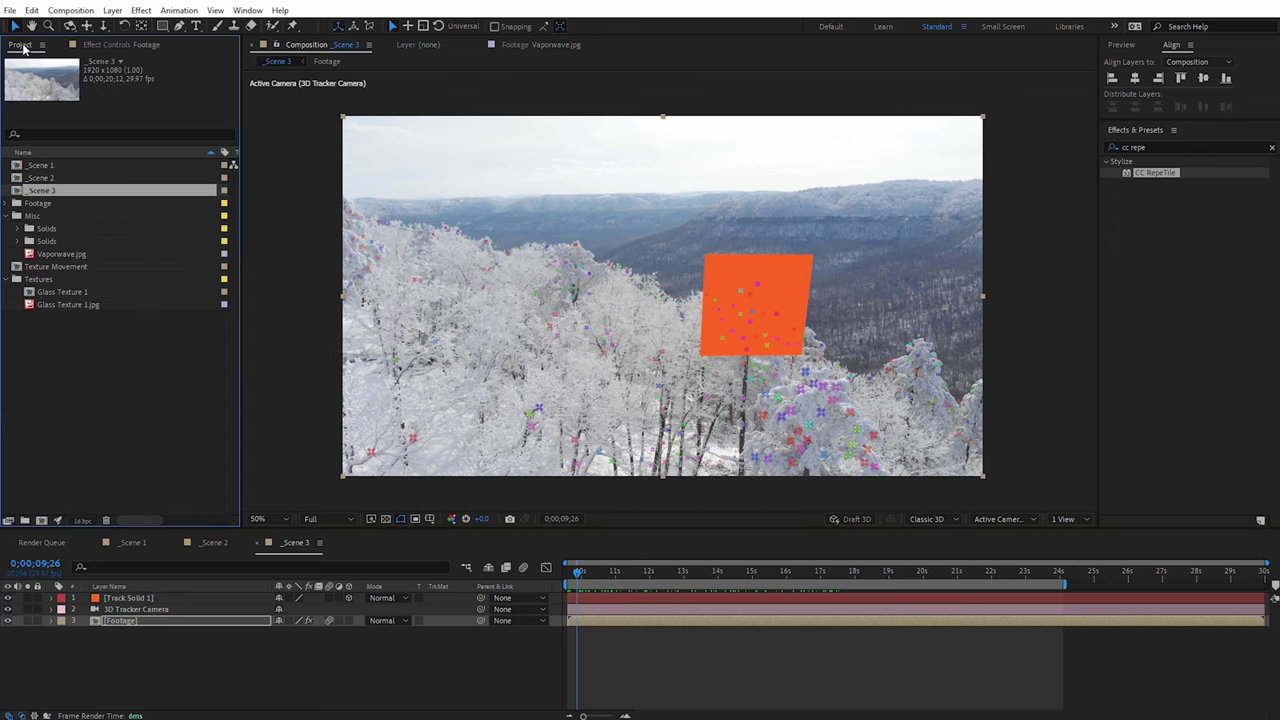
pyautogui.click(70, 294)
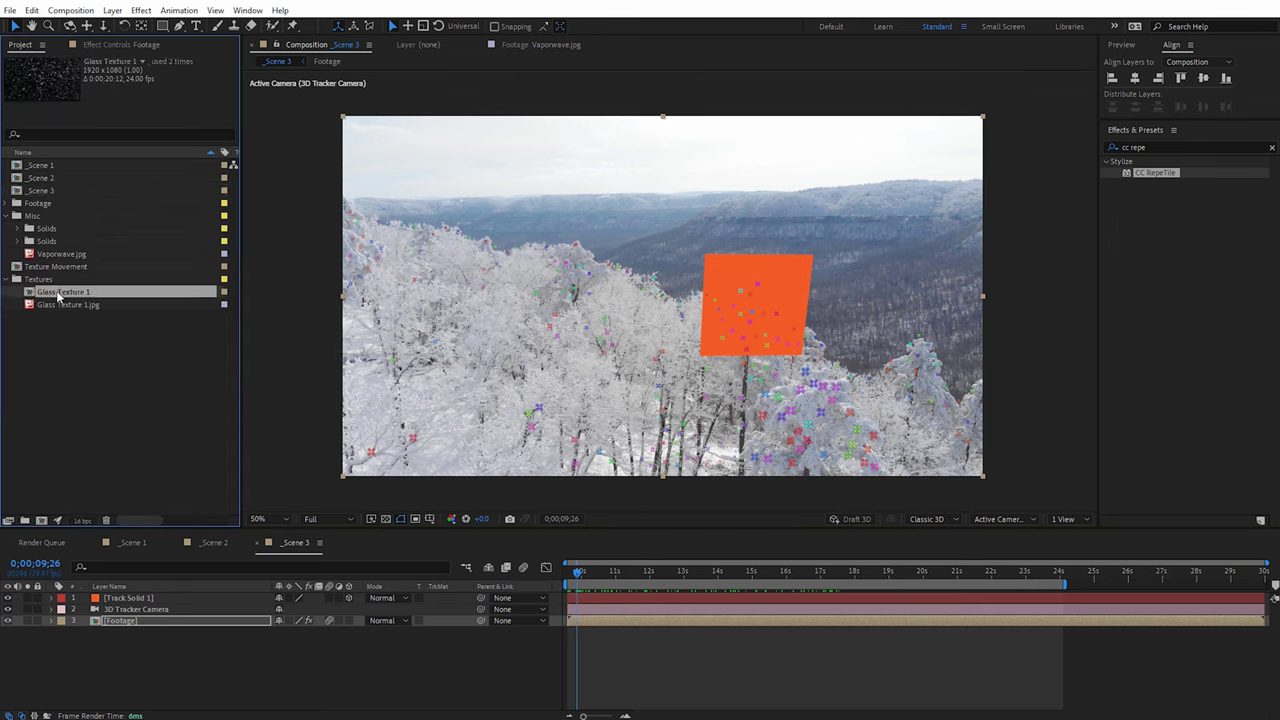
pyautogui.moveTo(58, 296); pyautogui.dragTo(120, 588)
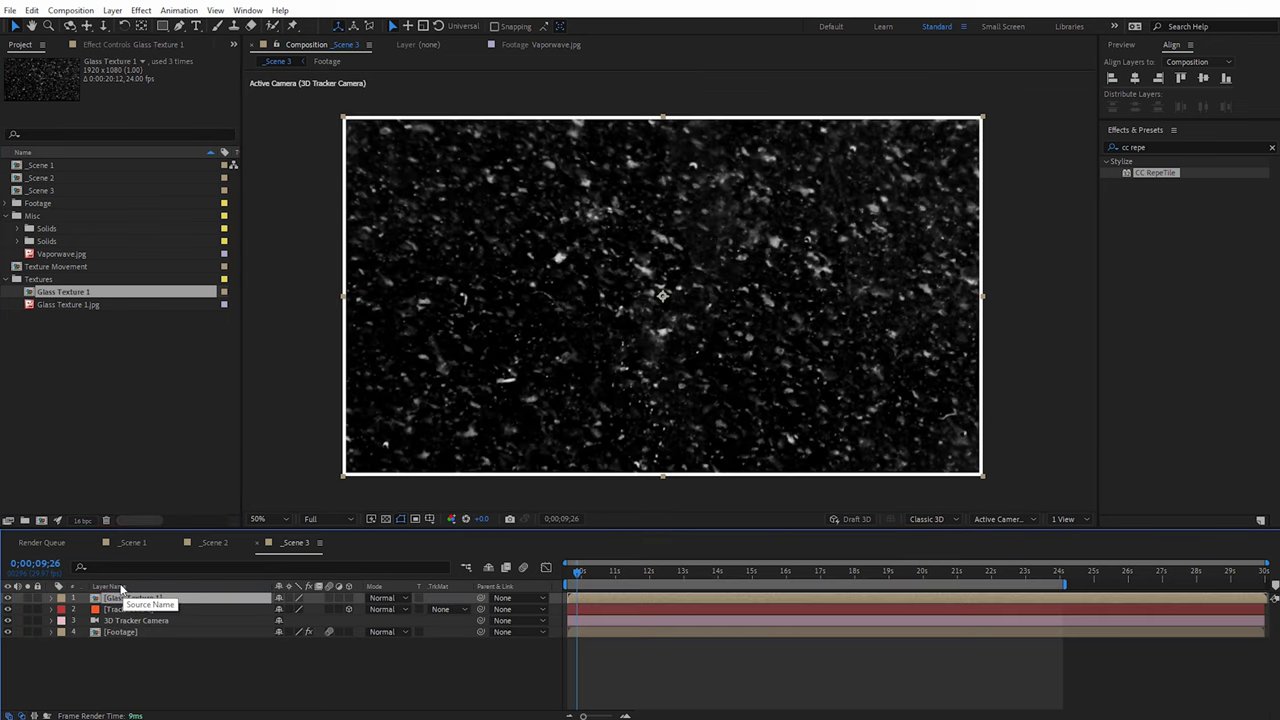
pyautogui.click(349, 597)
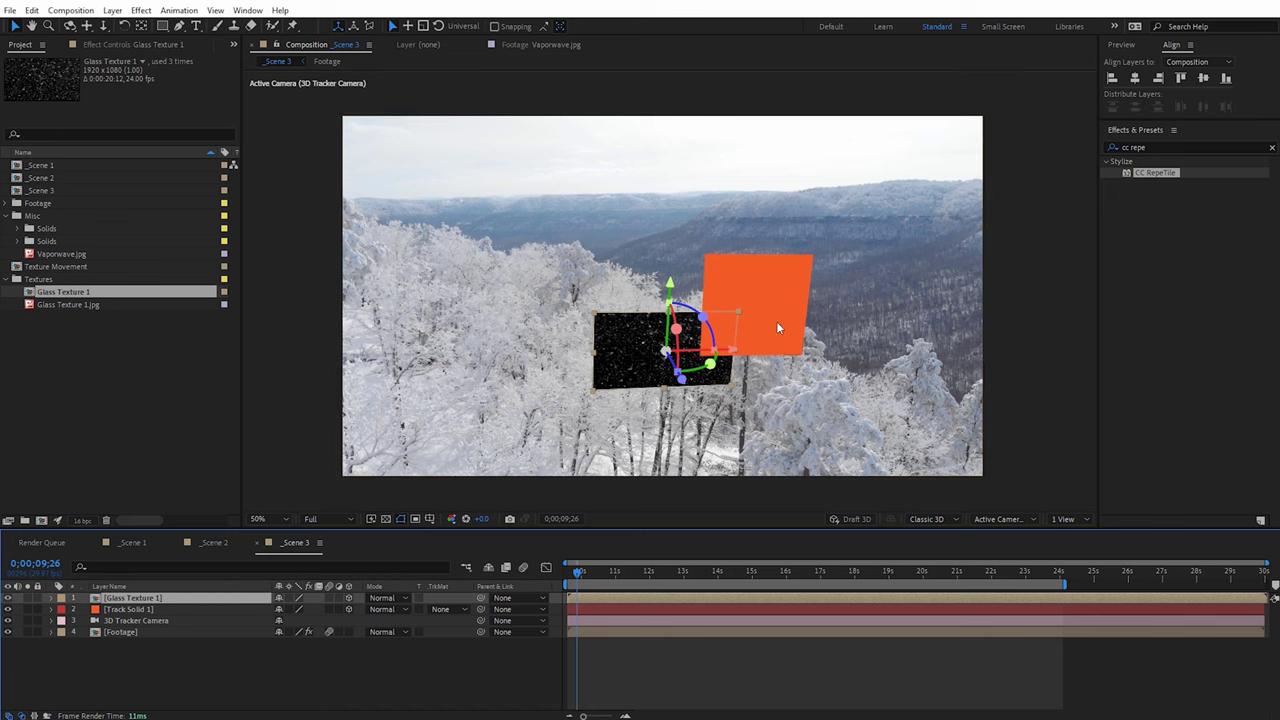
# Step: Raise the Glass Texture 1 layer above the treetops near the start of Scene 3 and adjust its placement
pyautogui.moveTo(604, 573); pyautogui.dragTo(569, 572)
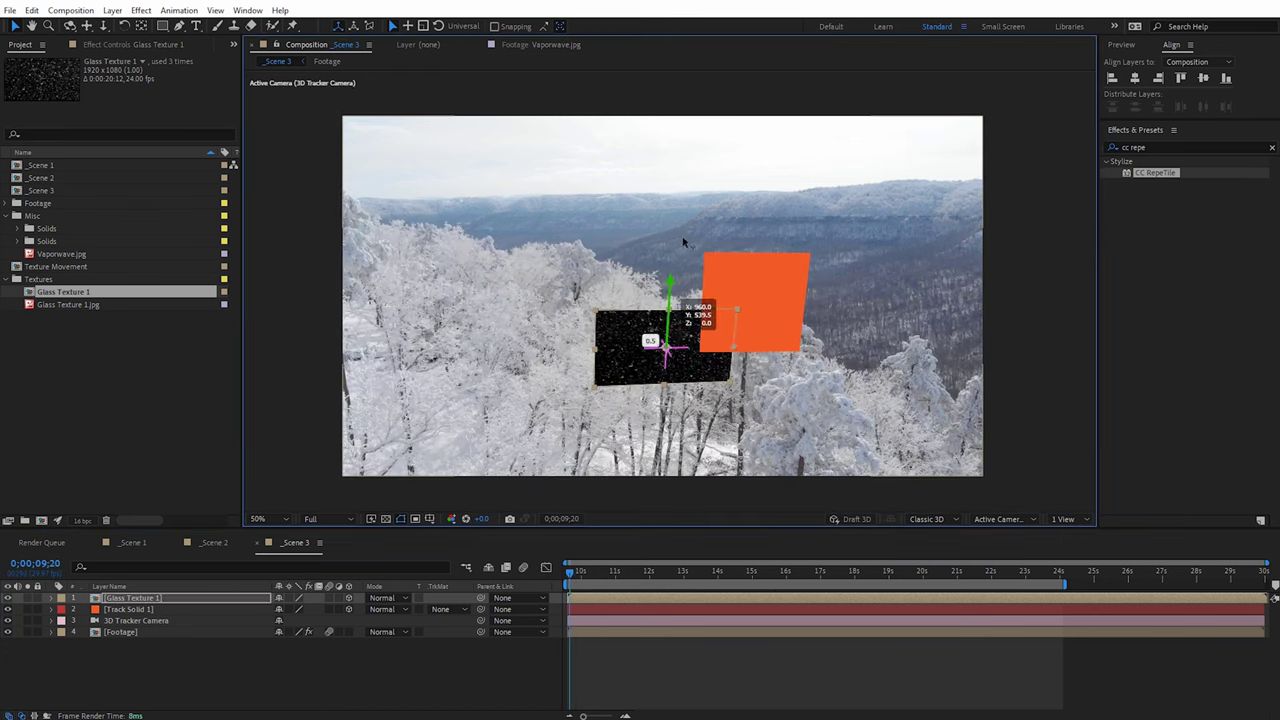
pyautogui.moveTo(672, 300); pyautogui.dragTo(772, 235)
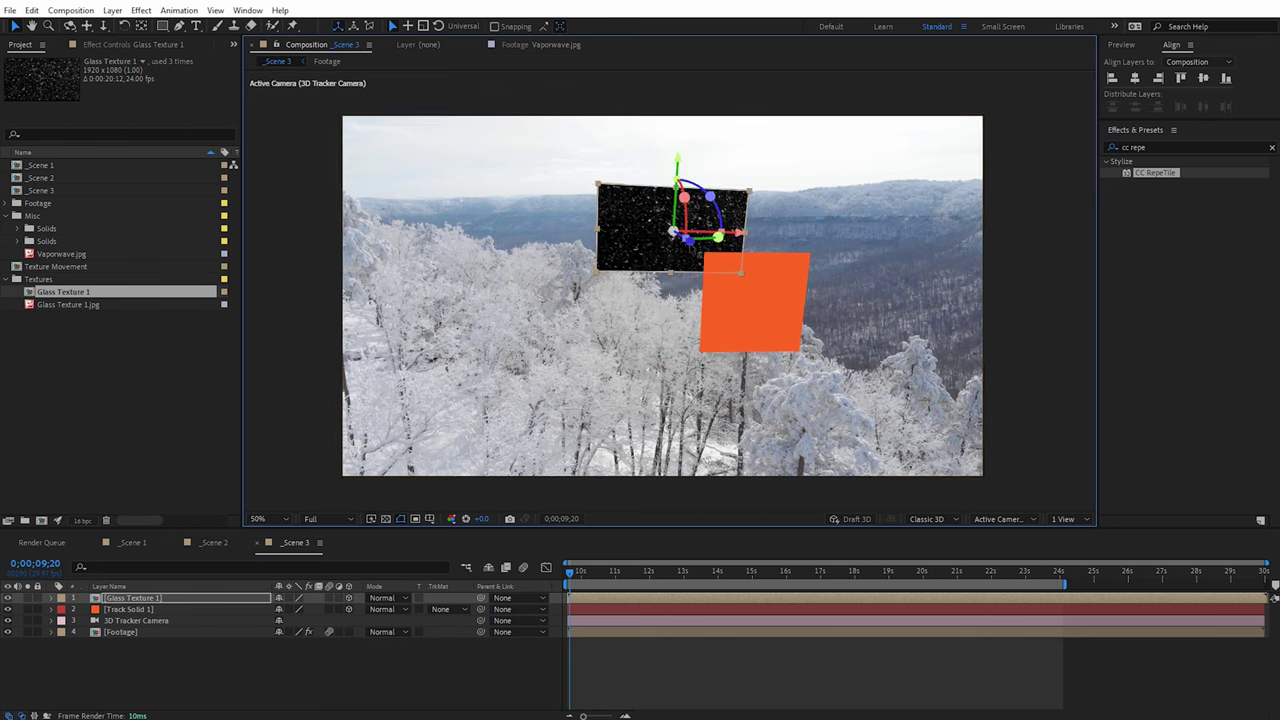
pyautogui.moveTo(695, 250)
pyautogui.mouseDown()
pyautogui.moveTo(674, 229)
pyautogui.moveTo(768, 258)
pyautogui.moveTo(718, 256)
pyautogui.mouseUp()
pyautogui.moveTo(652, 182); pyautogui.dragTo(650, 176)
# Step: Reposition and rotate Glass Texture 1 to face the camera above the orange solid, judging it at several points in time
pyautogui.click(667, 570)
pyautogui.moveTo(716, 567)
pyautogui.mouseDown()
pyautogui.moveTo(757, 570)
pyautogui.moveTo(733, 570)
pyautogui.mouseUp()
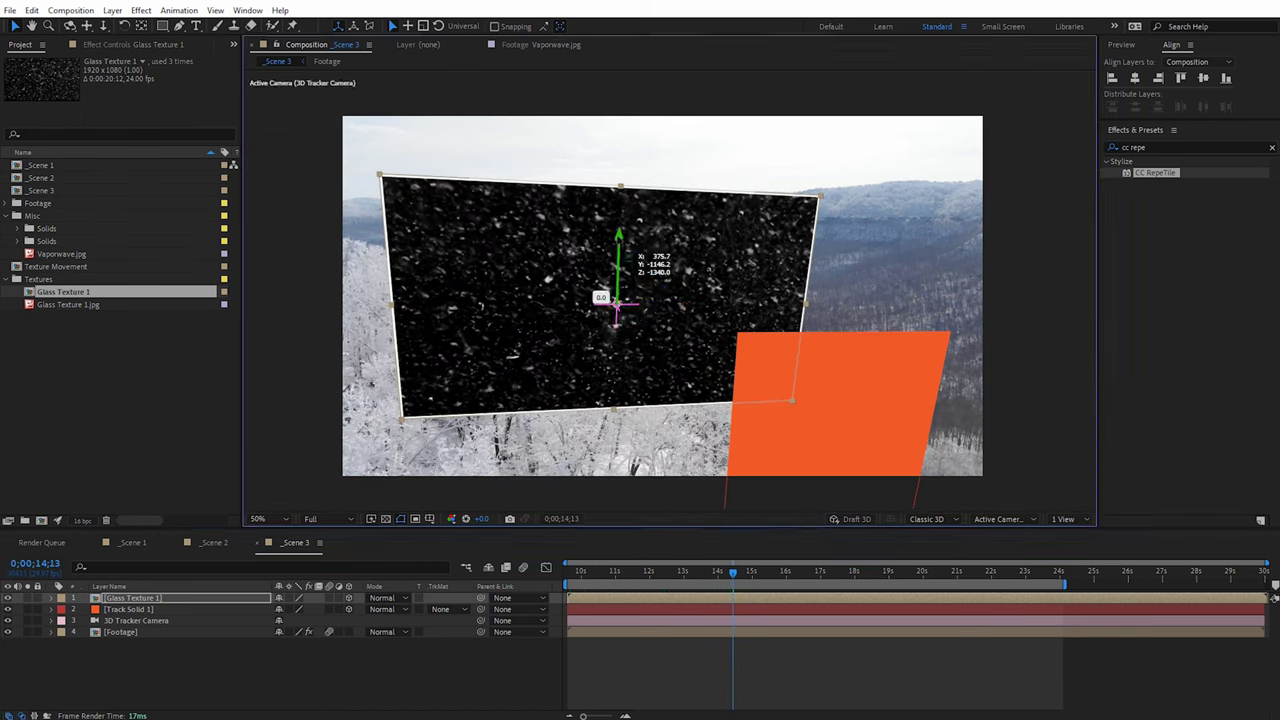
pyautogui.moveTo(622, 300); pyautogui.dragTo(614, 302)
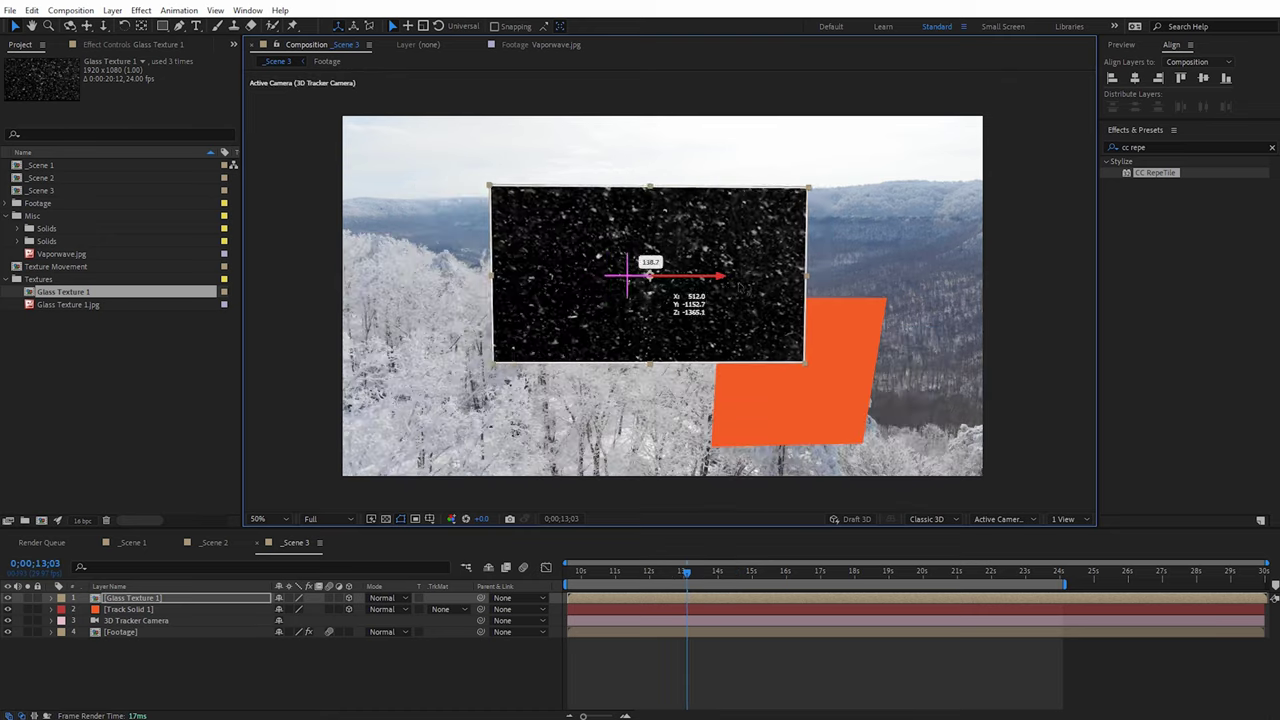
pyautogui.moveTo(634, 255); pyautogui.dragTo(700, 335)
pyautogui.moveTo(812, 600); pyautogui.dragTo(849, 606)
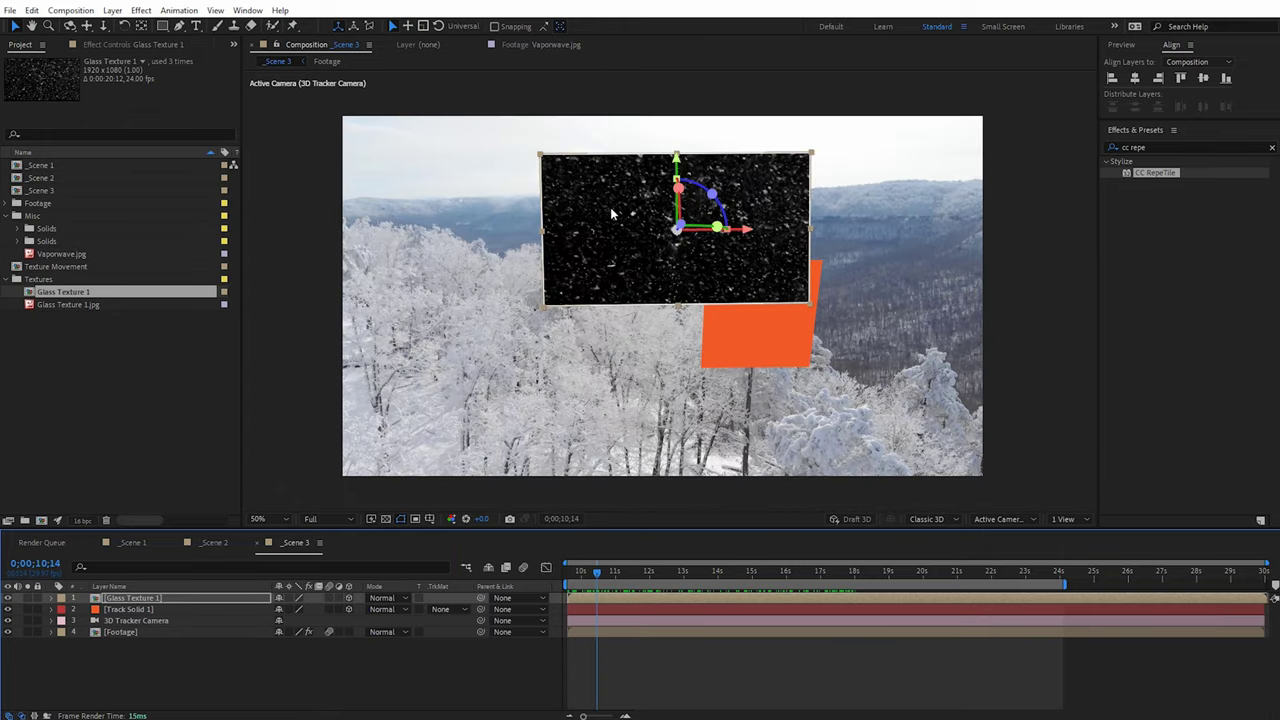
# Step: Advance to 0;00;10;22 and delete the Track Solid 1 layer
pyautogui.moveTo(596, 577)
pyautogui.mouseDown()
pyautogui.moveTo(846, 572)
pyautogui.moveTo(608, 575)
pyautogui.mouseUp()
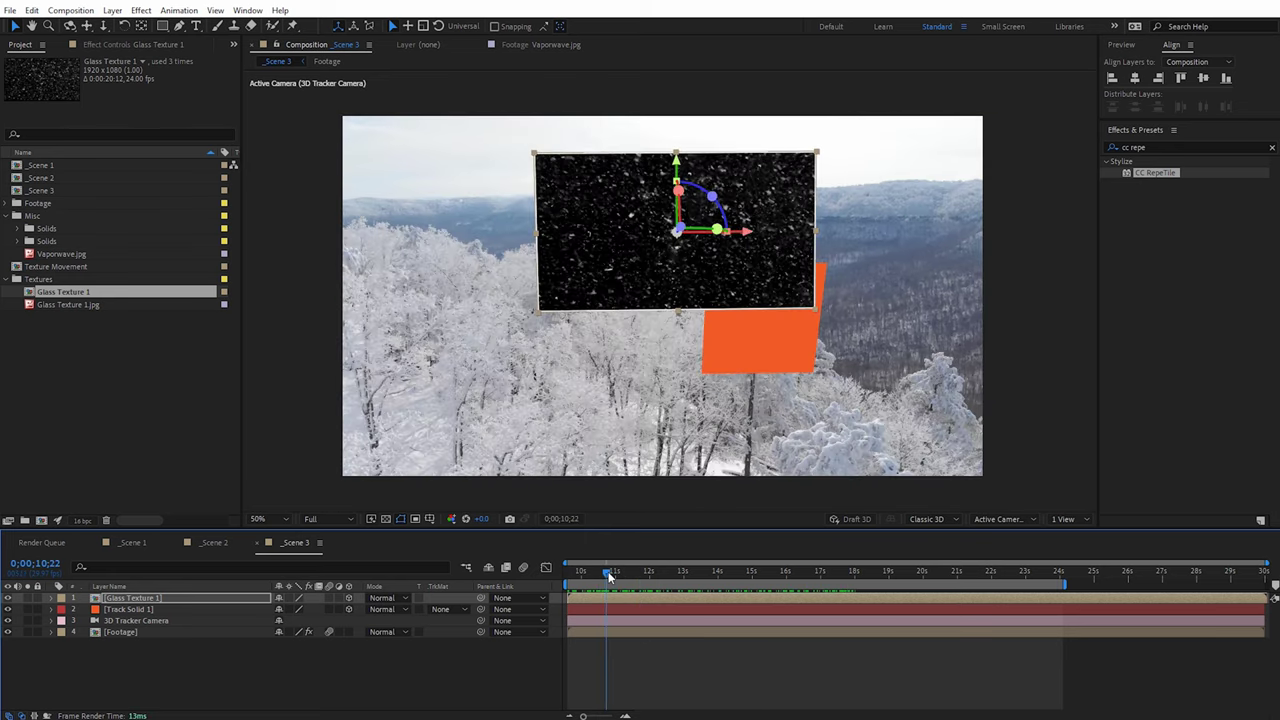
pyautogui.click(130, 609)
pyautogui.press('Delete')
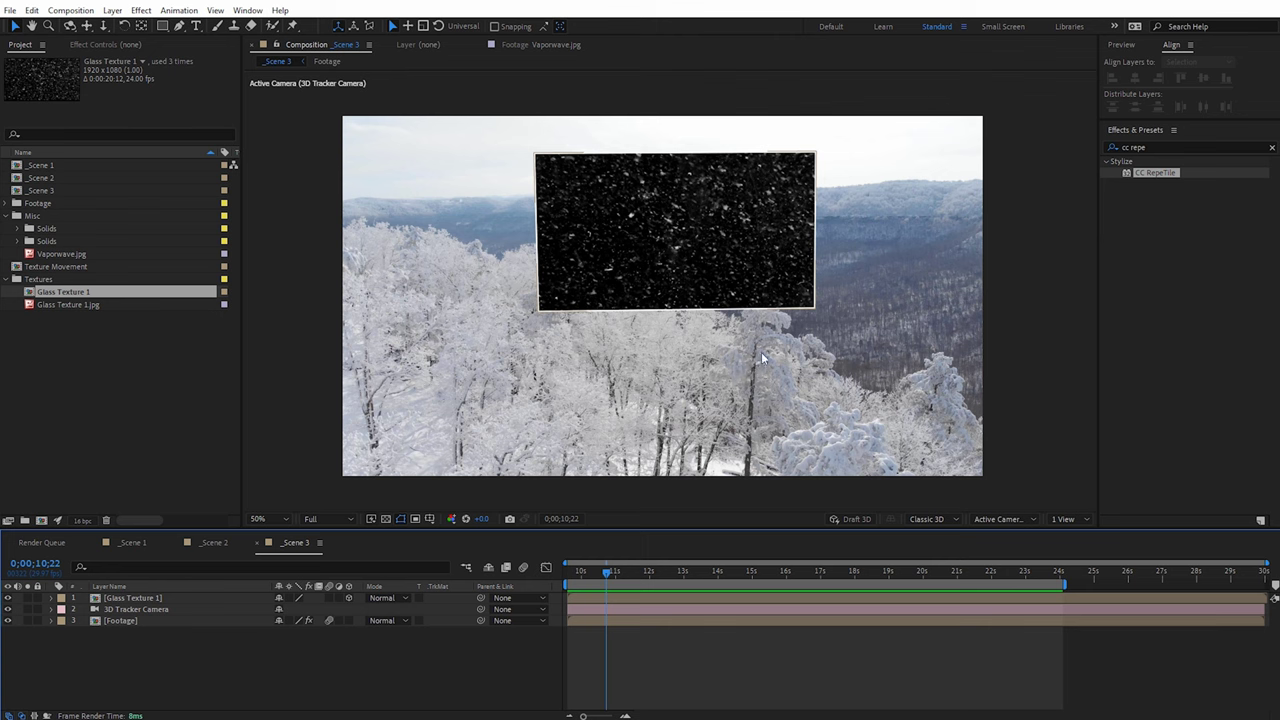
# Step: Look inside the Glass Texture 1 composition at its white border and texture, and return to Scene 3
pyautogui.doubleClick(136, 598)
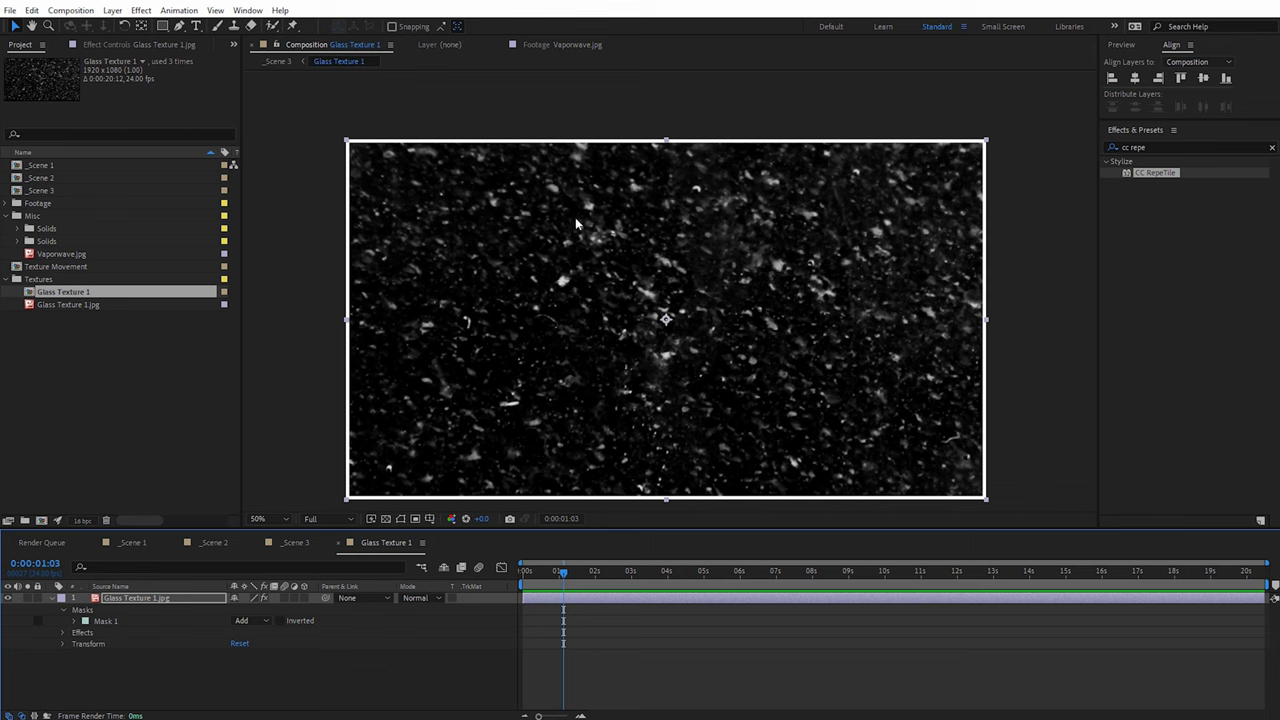
pyautogui.click(292, 543)
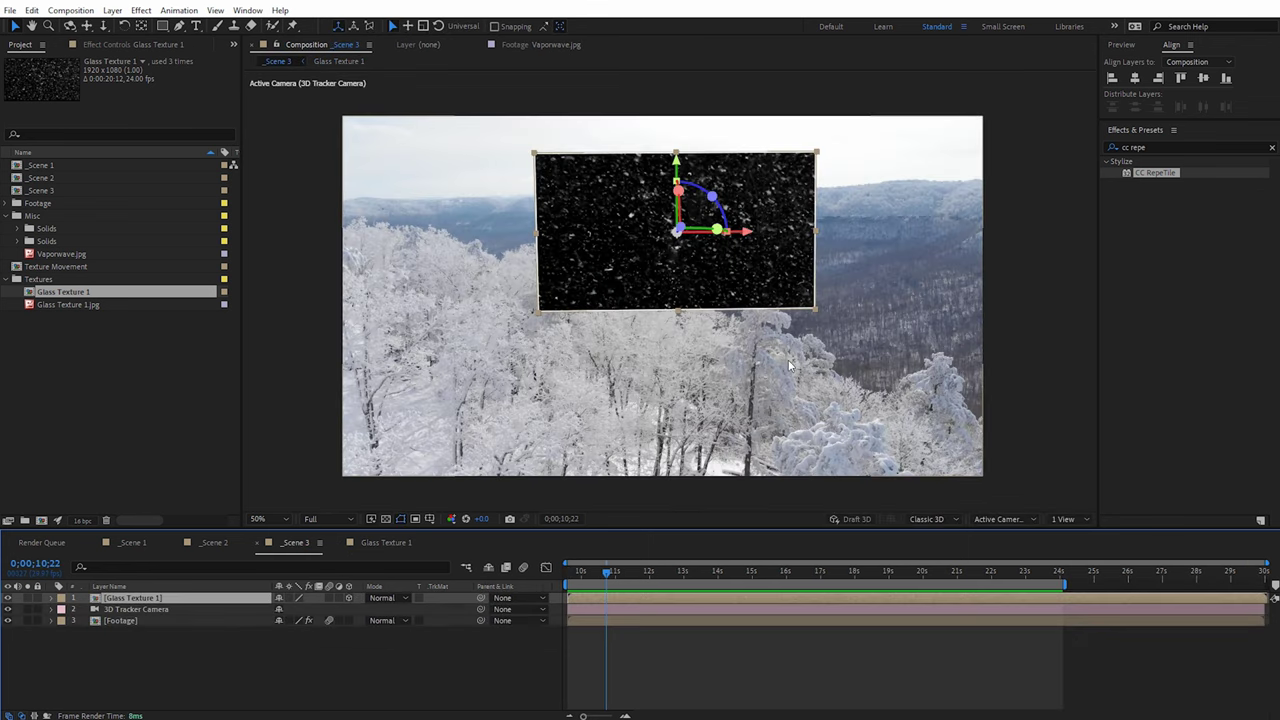
# Step: Enable CC RepeTile on the Footage layer and scrub to 0;00;15;09 to check the camera's pass through the glass
pyautogui.click(112, 620)
pyautogui.click(120, 44)
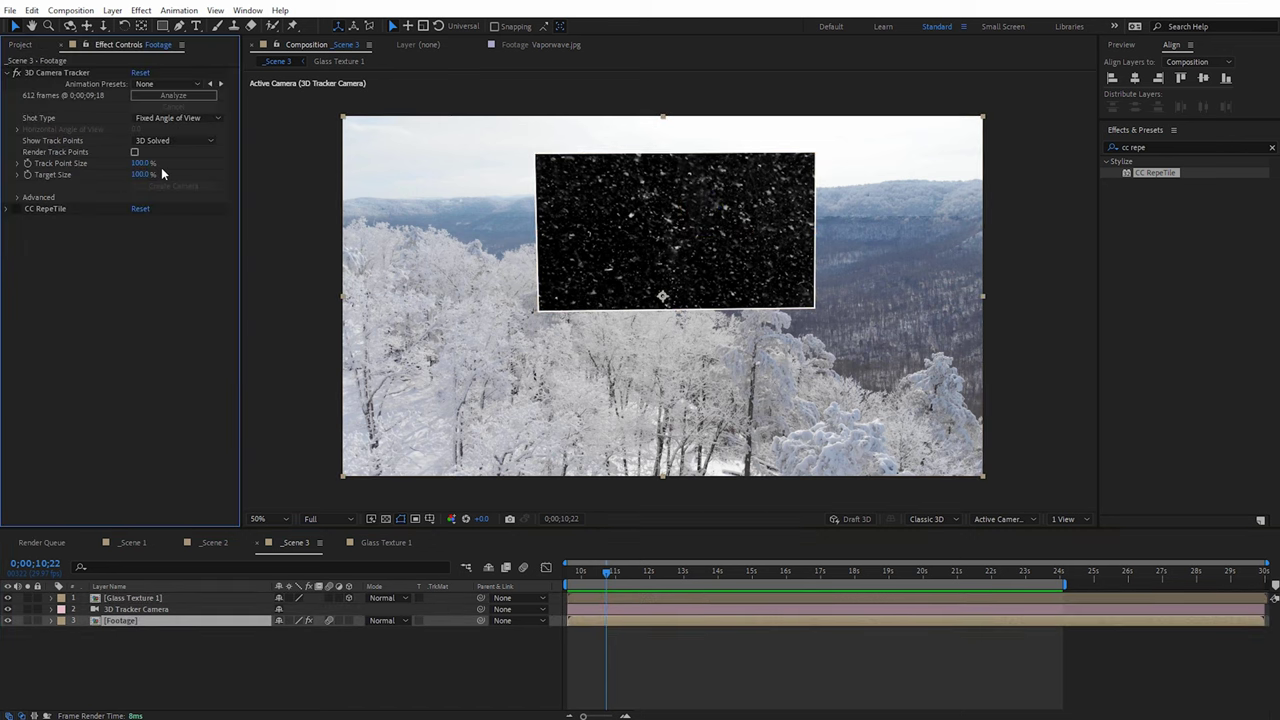
pyautogui.click(15, 209)
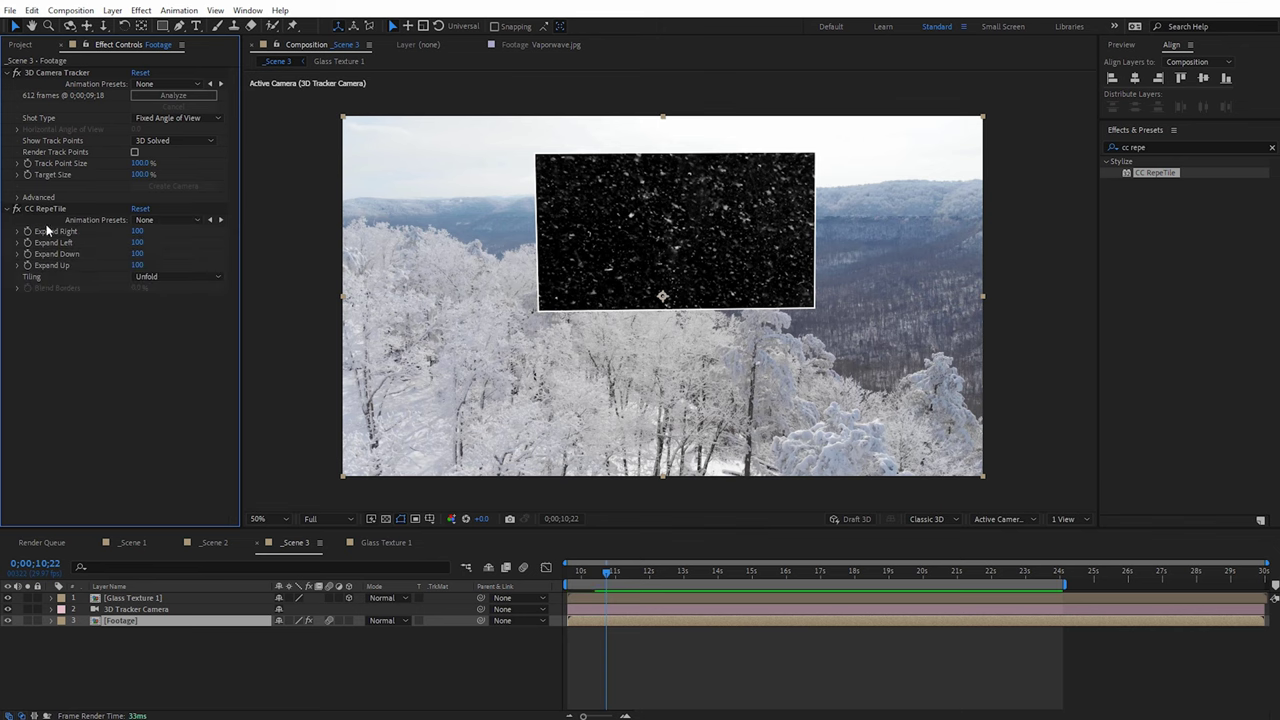
pyautogui.moveTo(608, 573); pyautogui.dragTo(762, 578)
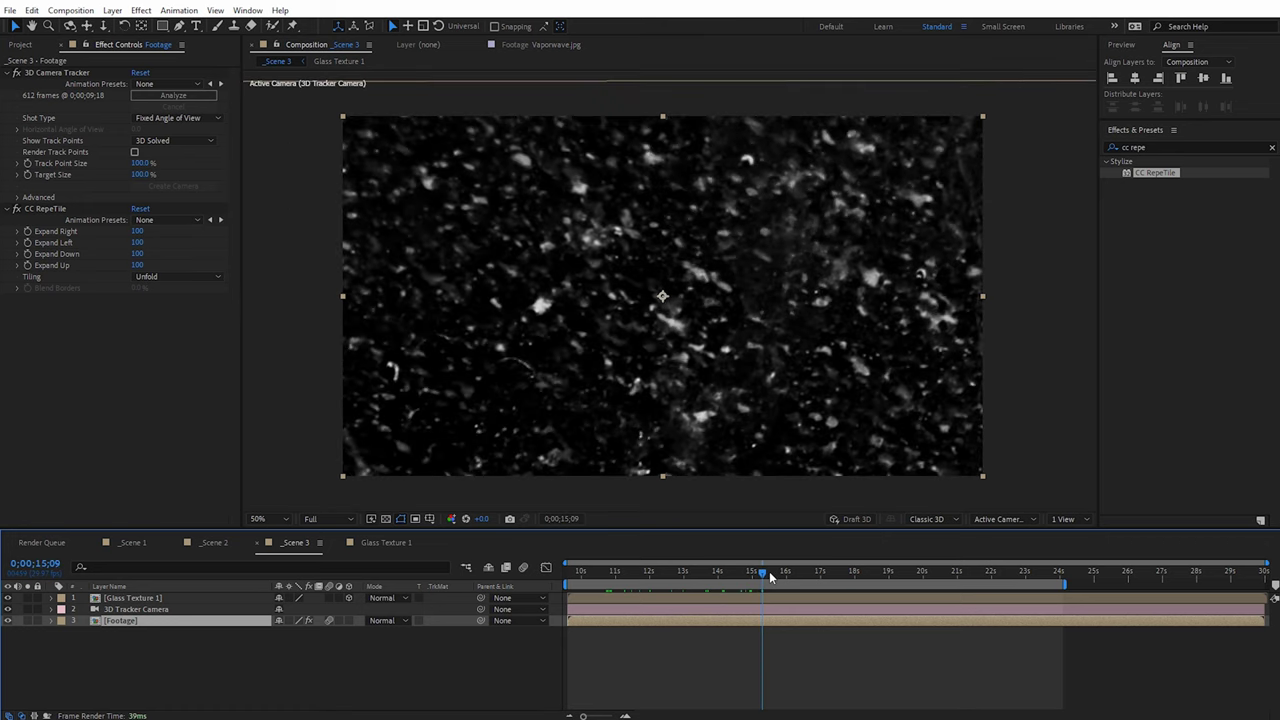
# Step: Go back to 0;00;11;09, duplicate the Glass Texture 1 layer and move the time to 0;00;12;03
pyautogui.moveTo(765, 578); pyautogui.dragTo(625, 578)
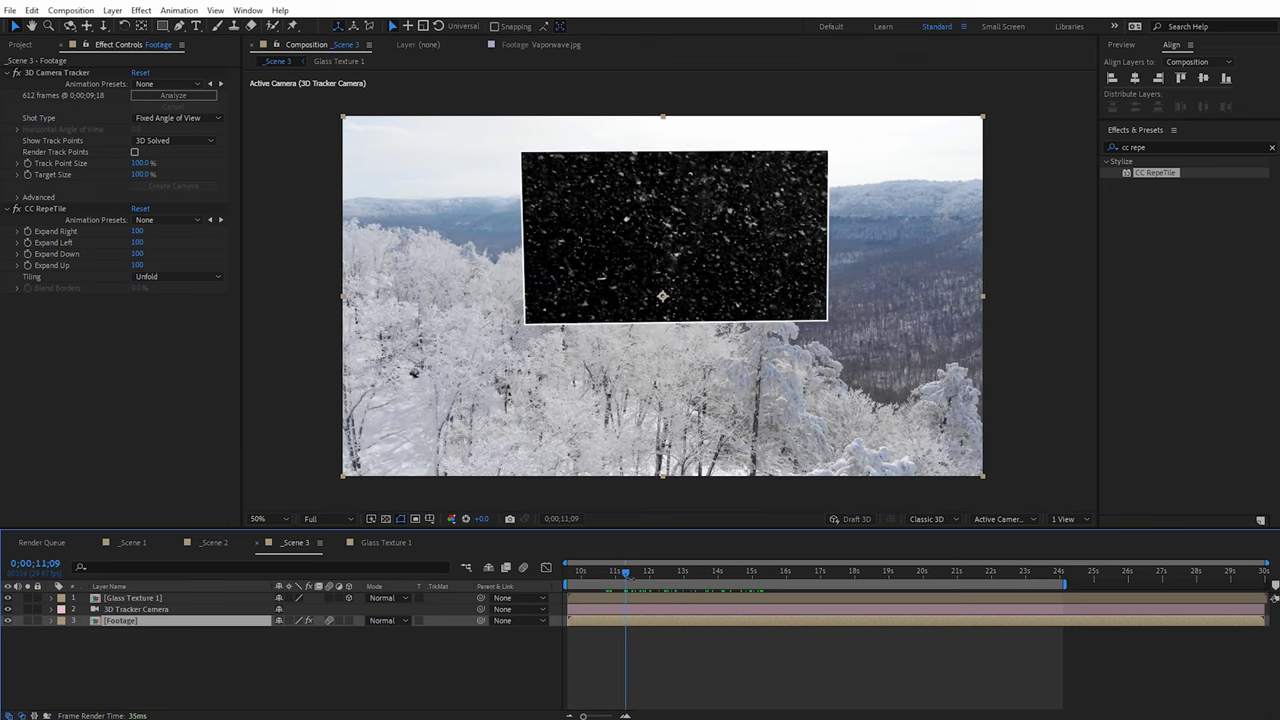
pyautogui.click(143, 598)
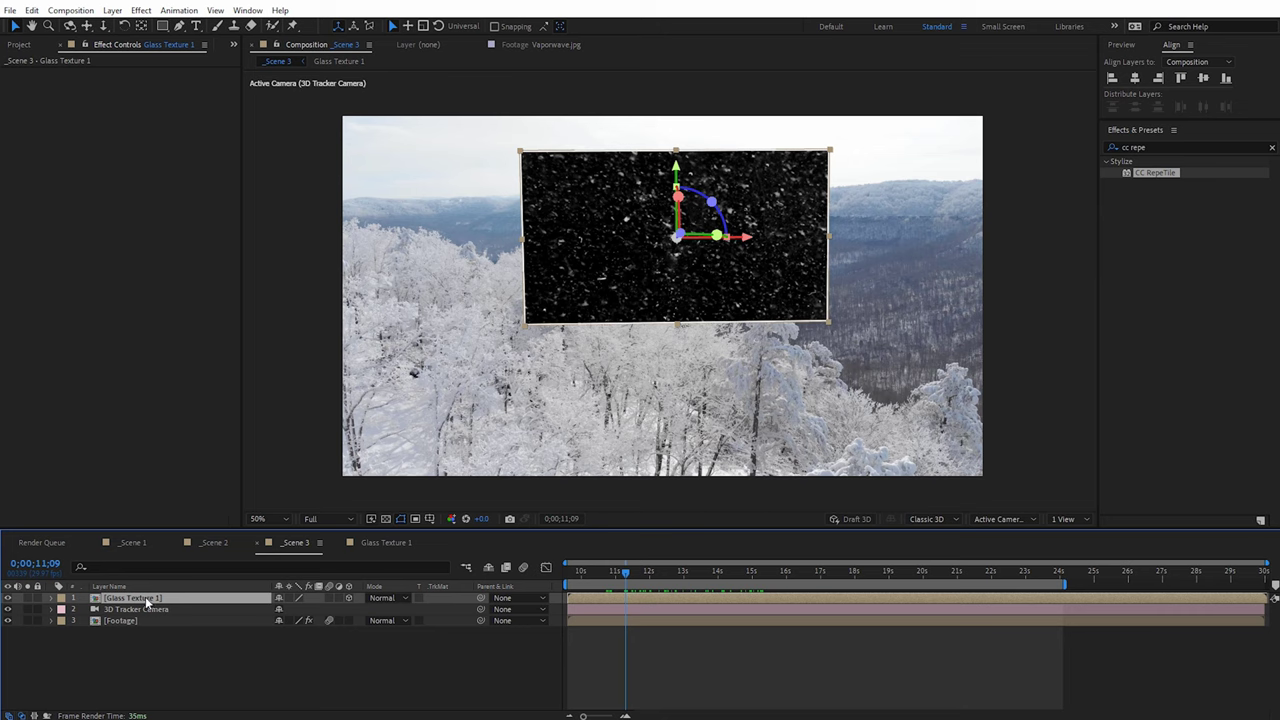
pyautogui.hotkey('ctrl', 'd')
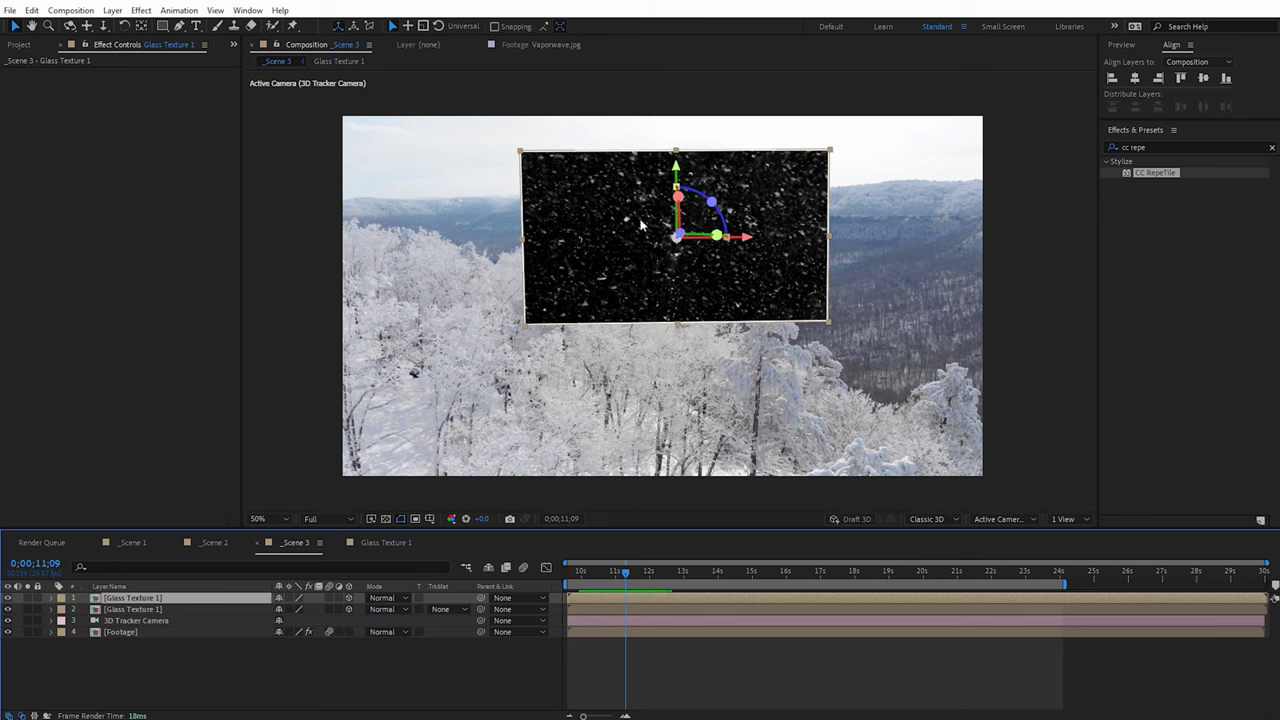
pyautogui.moveTo(624, 574); pyautogui.dragTo(655, 572)
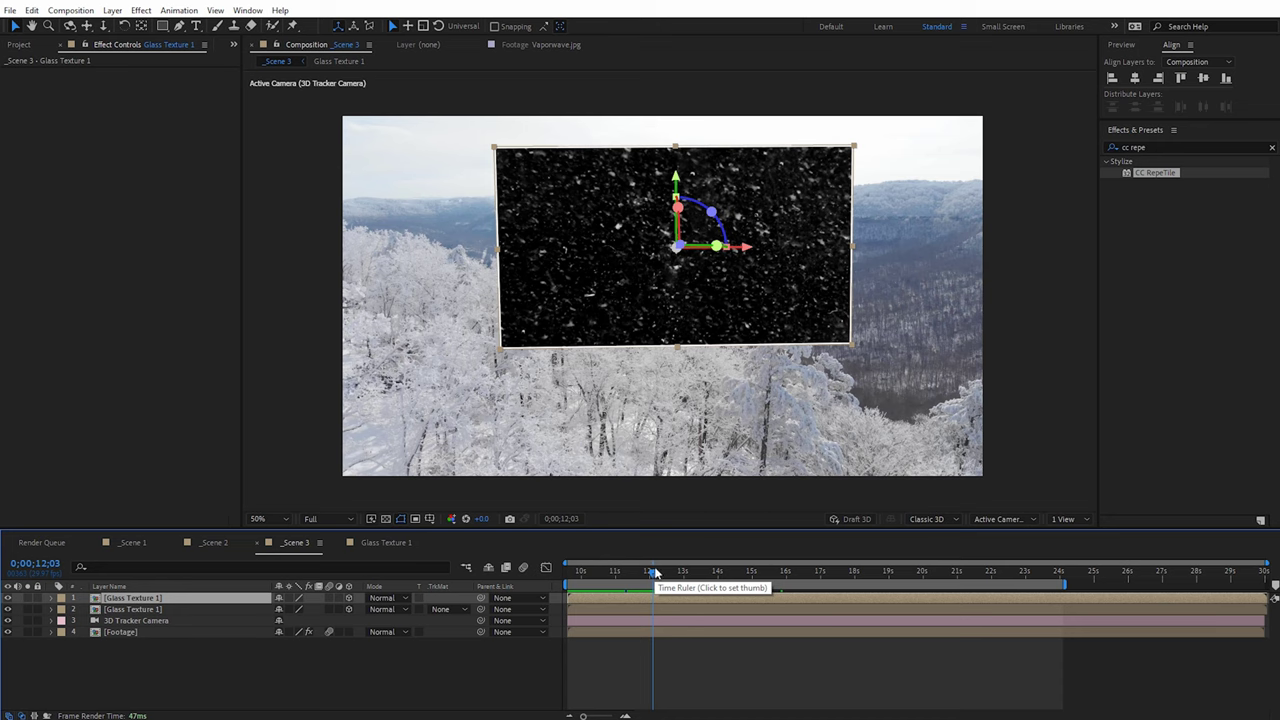
# Step: Pre-compose the lower Glass Texture 1 layer as "3D Texture Movement", moving all attributes into the new composition
pyautogui.click(142, 611)
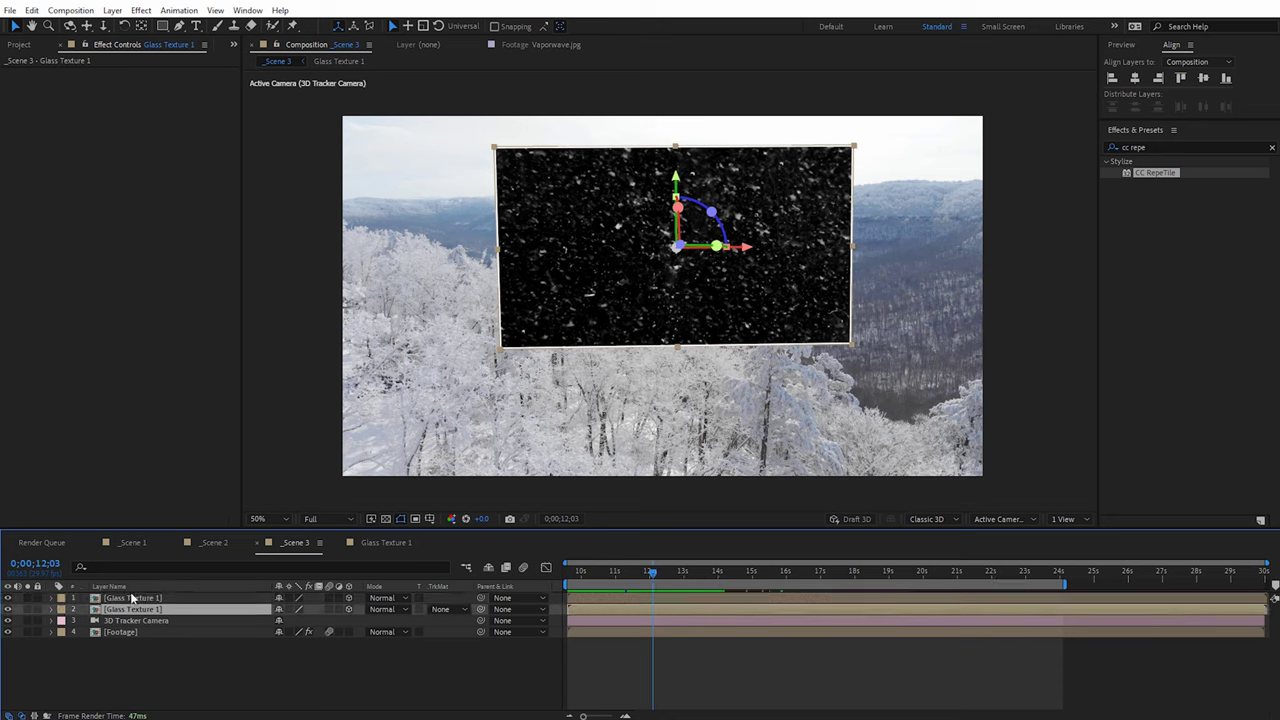
pyautogui.click(113, 10)
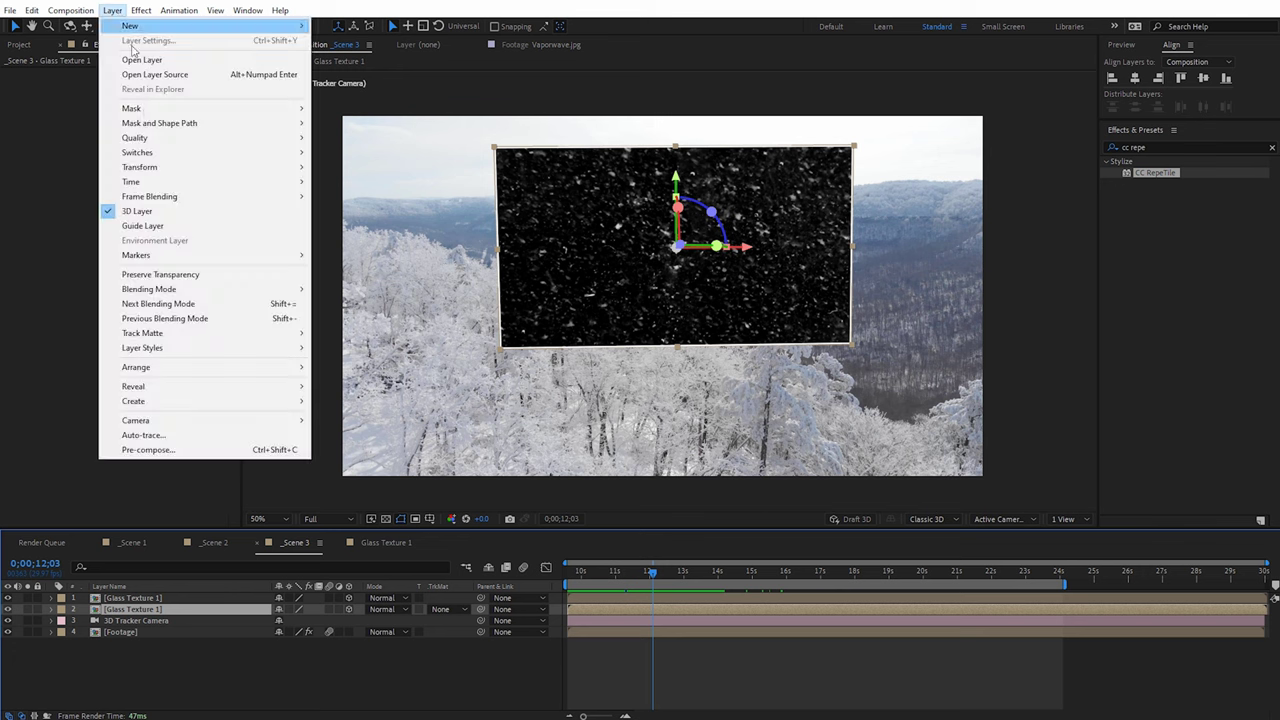
pyautogui.click(175, 450)
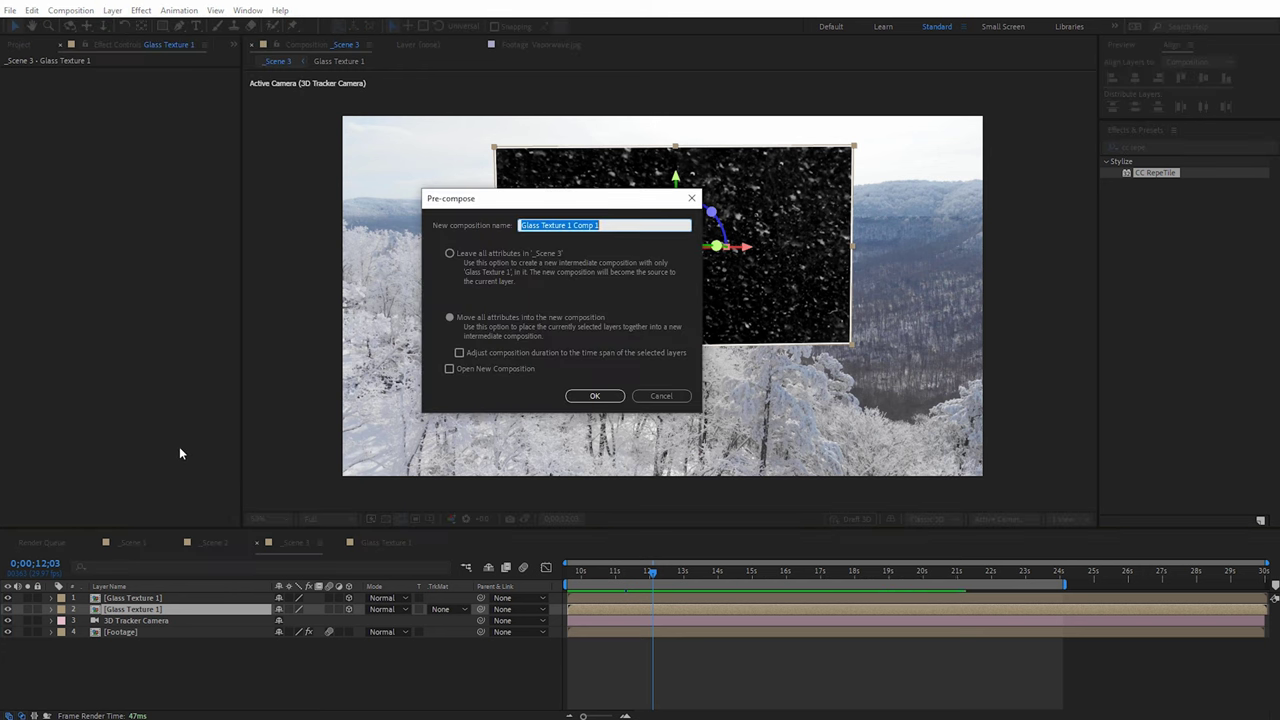
pyautogui.write('3D Texture Movement')
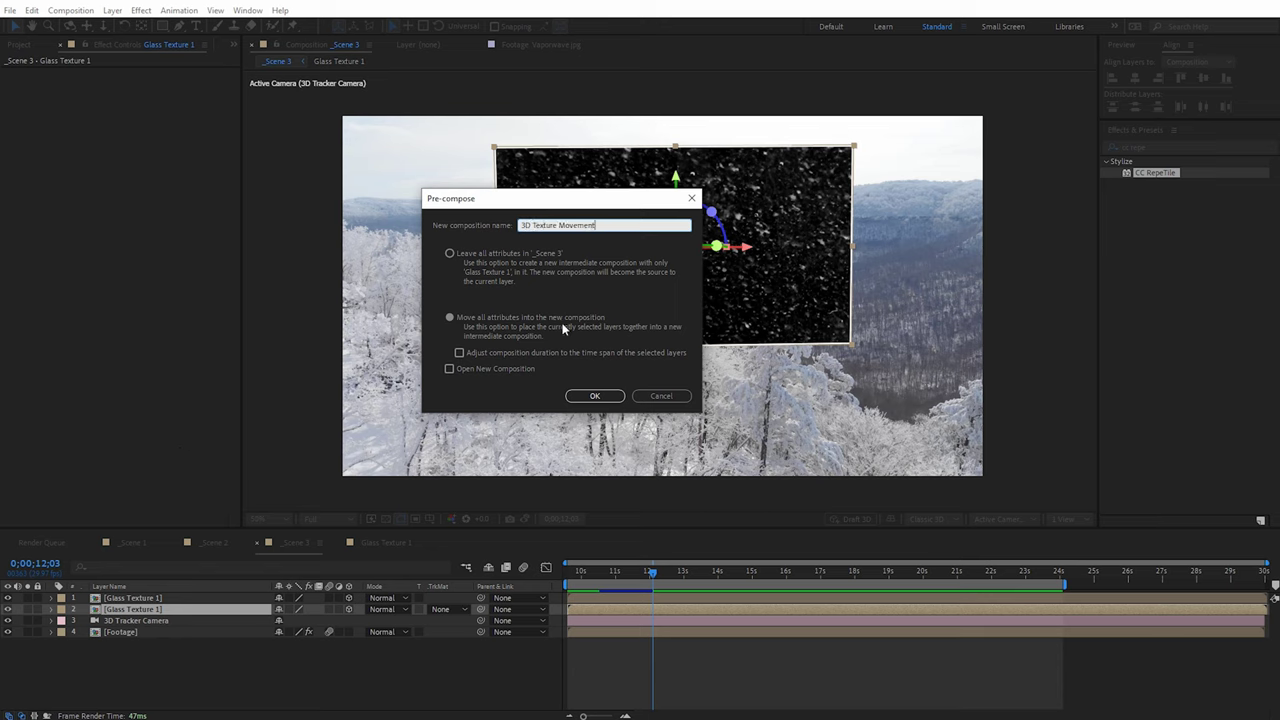
pyautogui.click(596, 396)
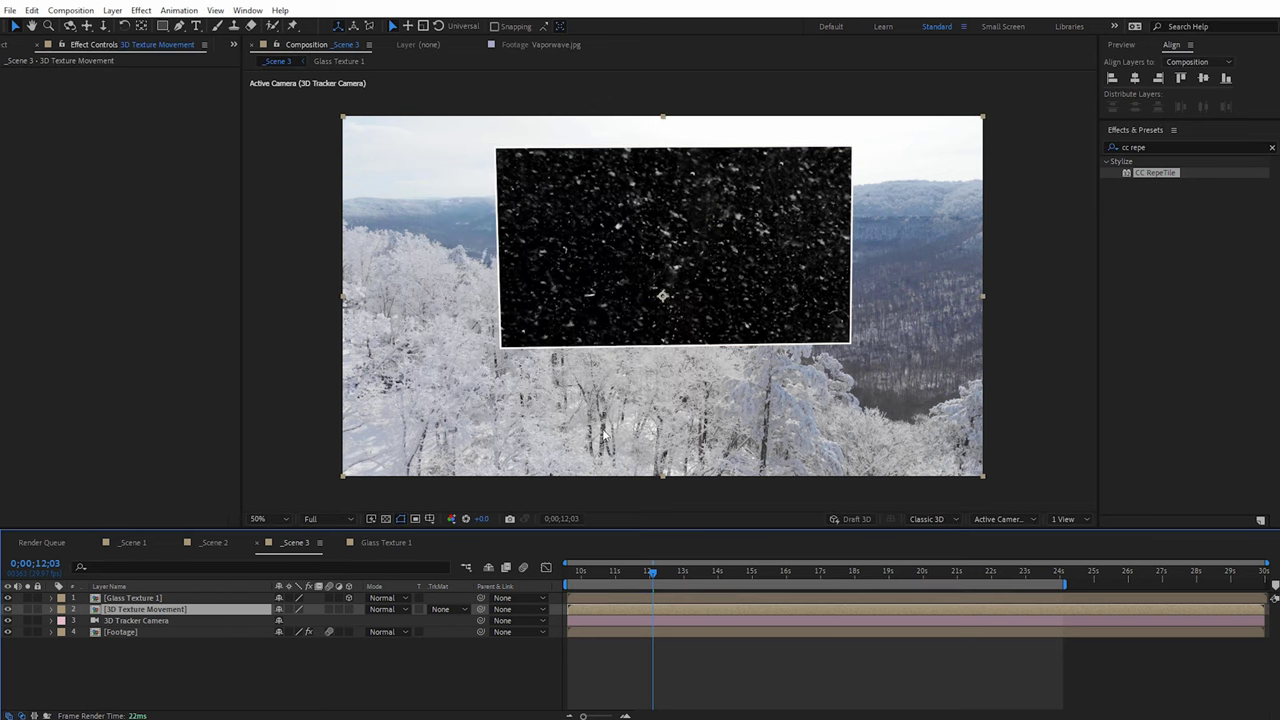
# Step: Solo the 3D Texture Movement layer, collapse its transformations and scrub to 0;00;10;25 to check its tracked motion
pyautogui.click(27, 609)
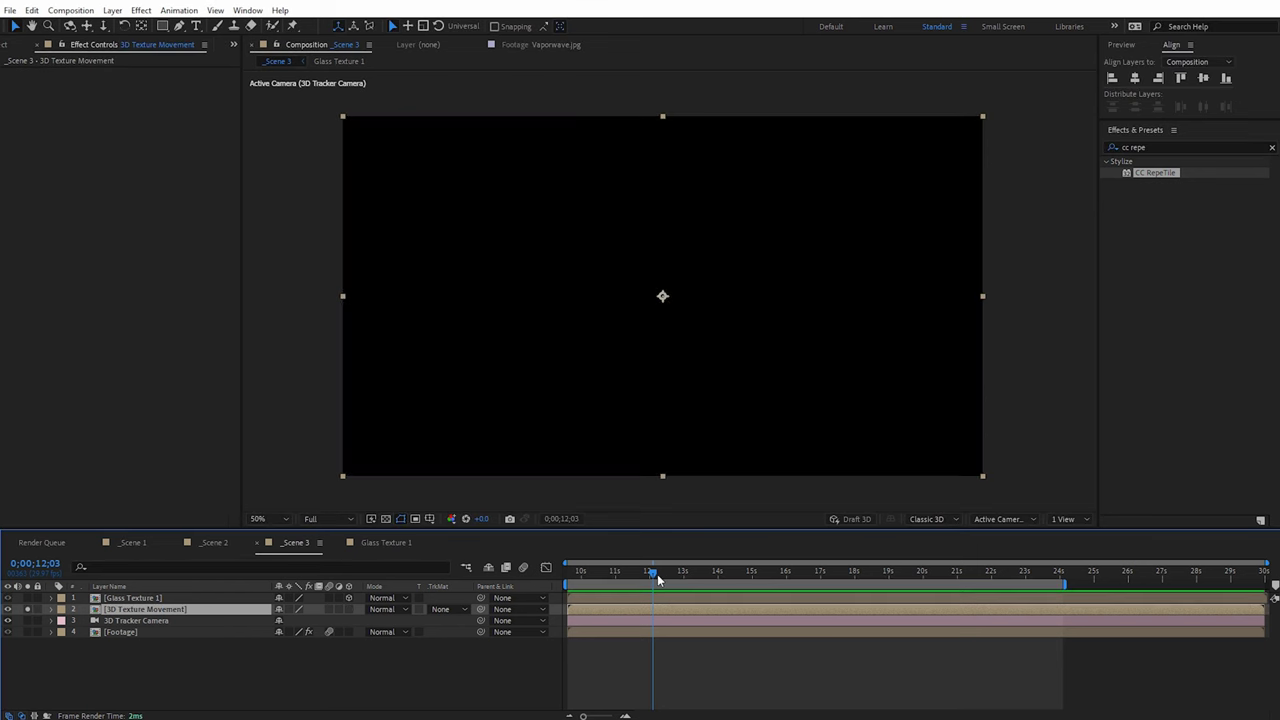
pyautogui.moveTo(657, 574)
pyautogui.mouseDown()
pyautogui.moveTo(626, 572)
pyautogui.moveTo(776, 579)
pyautogui.moveTo(652, 585)
pyautogui.mouseUp()
pyautogui.click(290, 610)
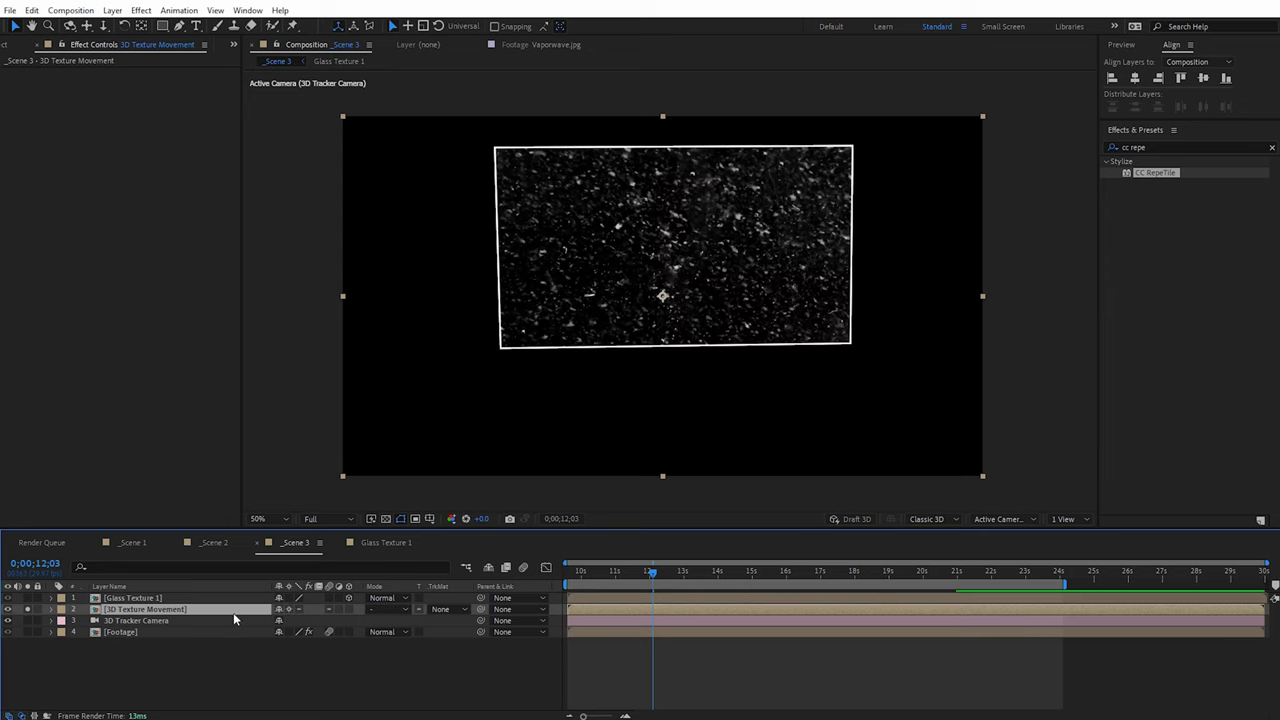
pyautogui.moveTo(645, 577); pyautogui.dragTo(610, 562)
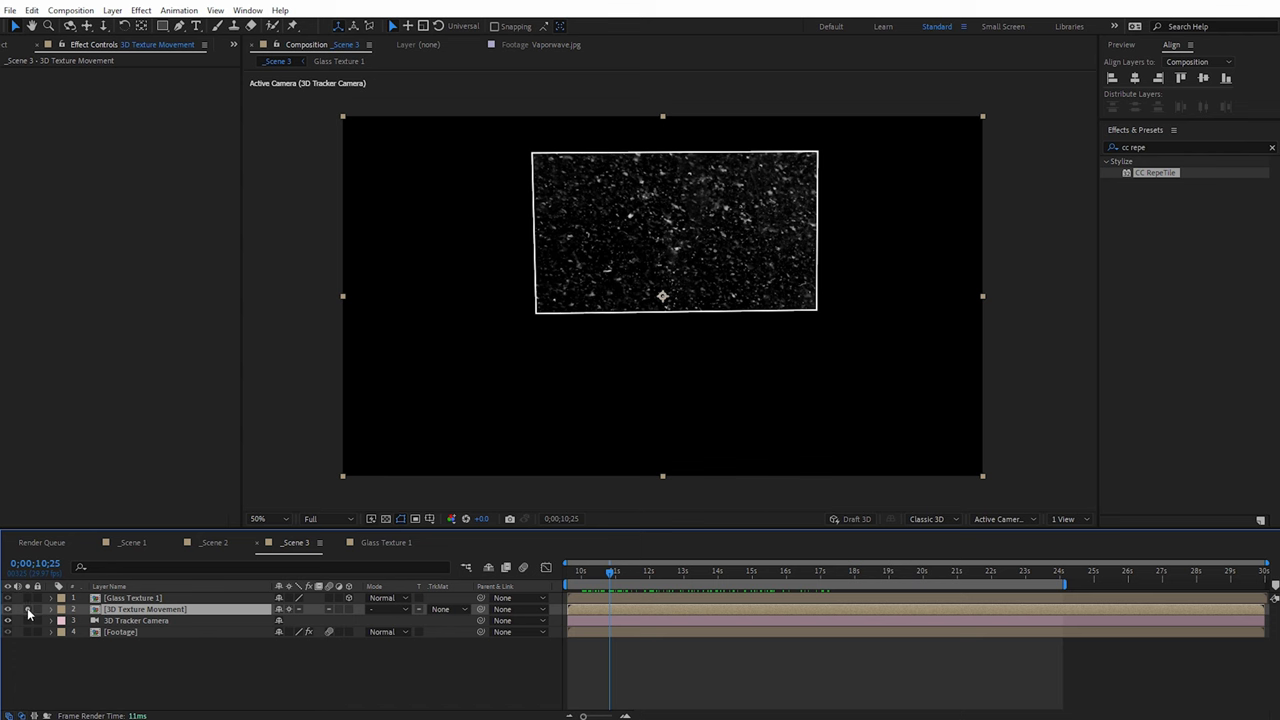
# Step: Unsolo and hide the 3D Texture Movement layer, and move the time to 0;00;12;19
pyautogui.click(28, 614)
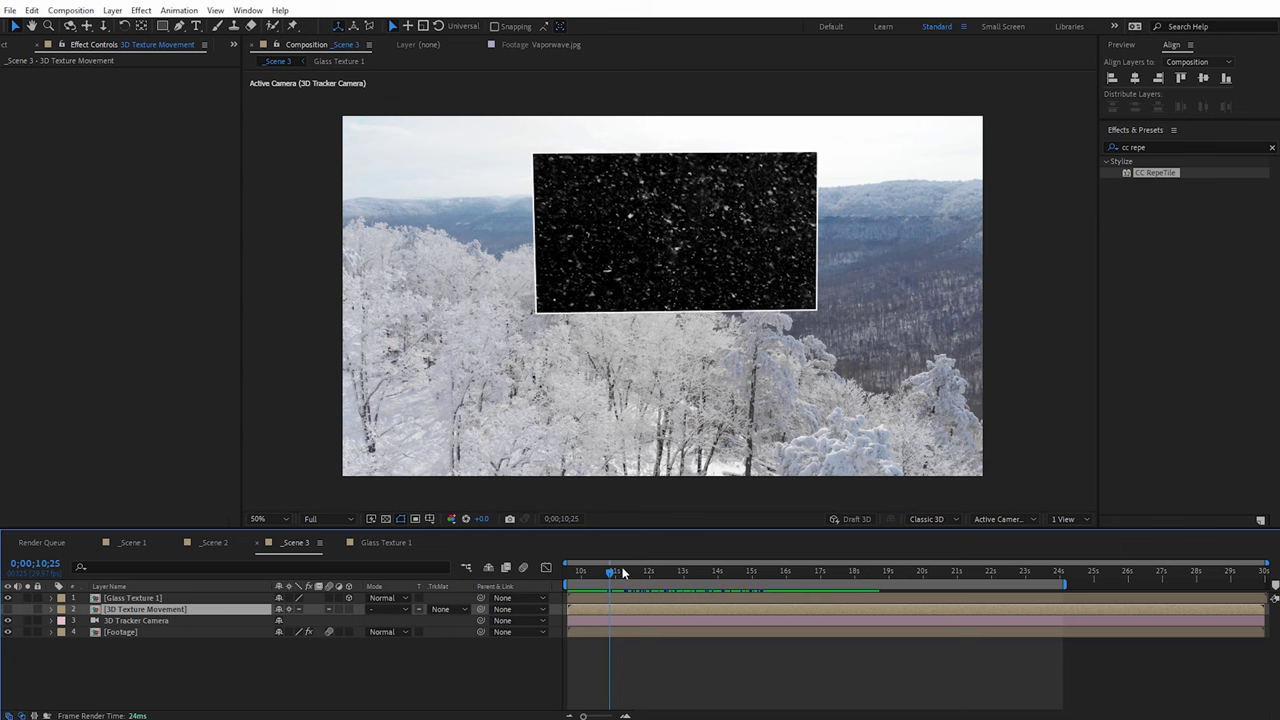
pyautogui.click(707, 572)
pyautogui.click(672, 572)
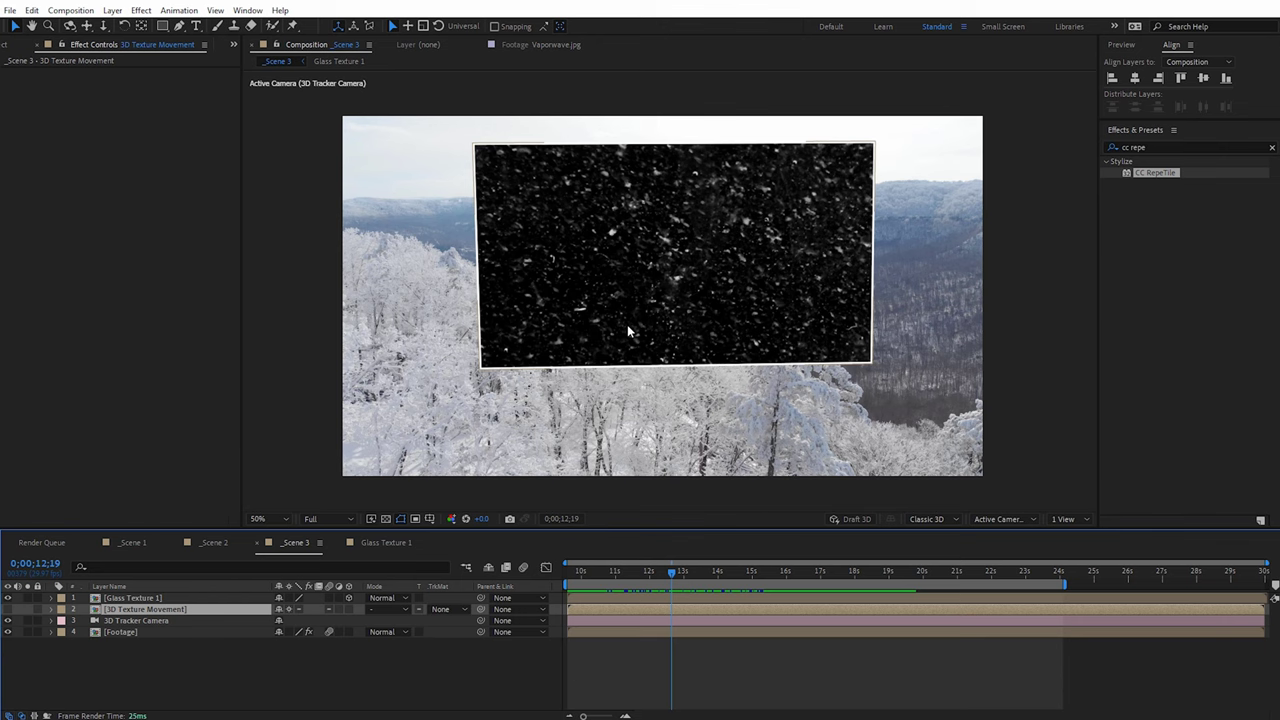
# Step: Turn the Glass Texture 1 layer into an adjustment layer and add a Fast Box Blur with radius 10 and 5 iterations
pyautogui.click(126, 598)
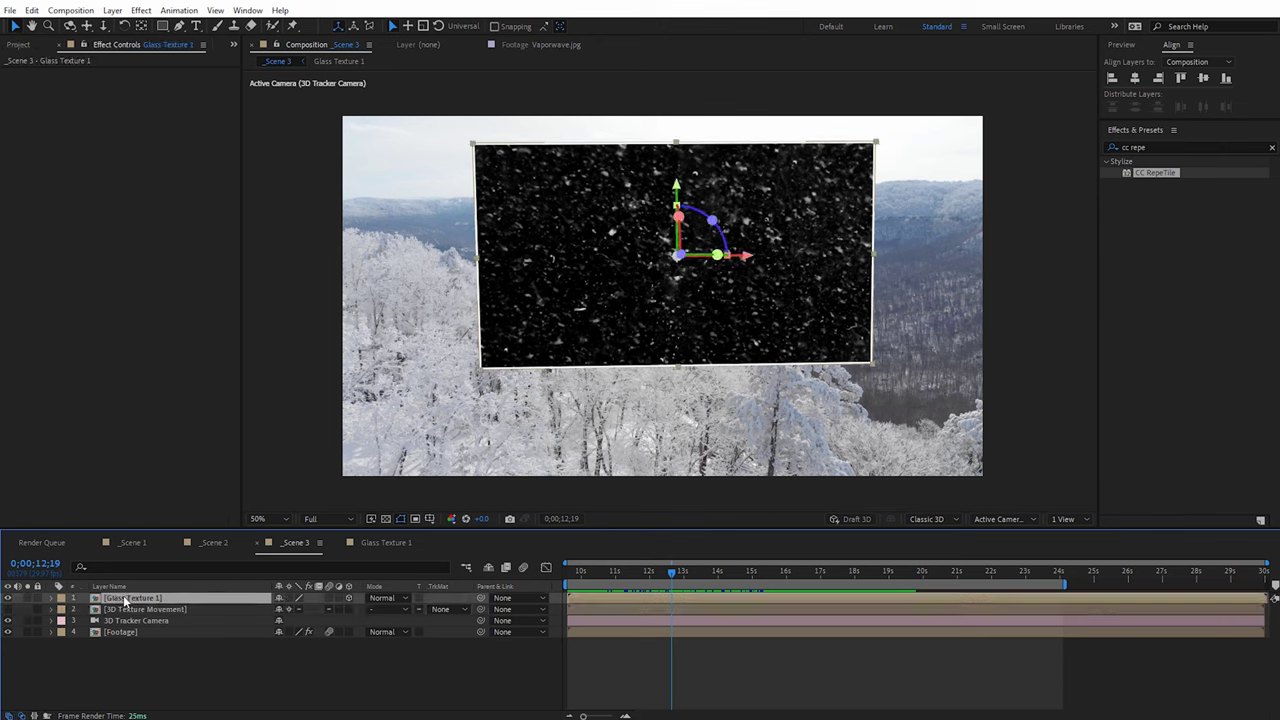
pyautogui.click(340, 598)
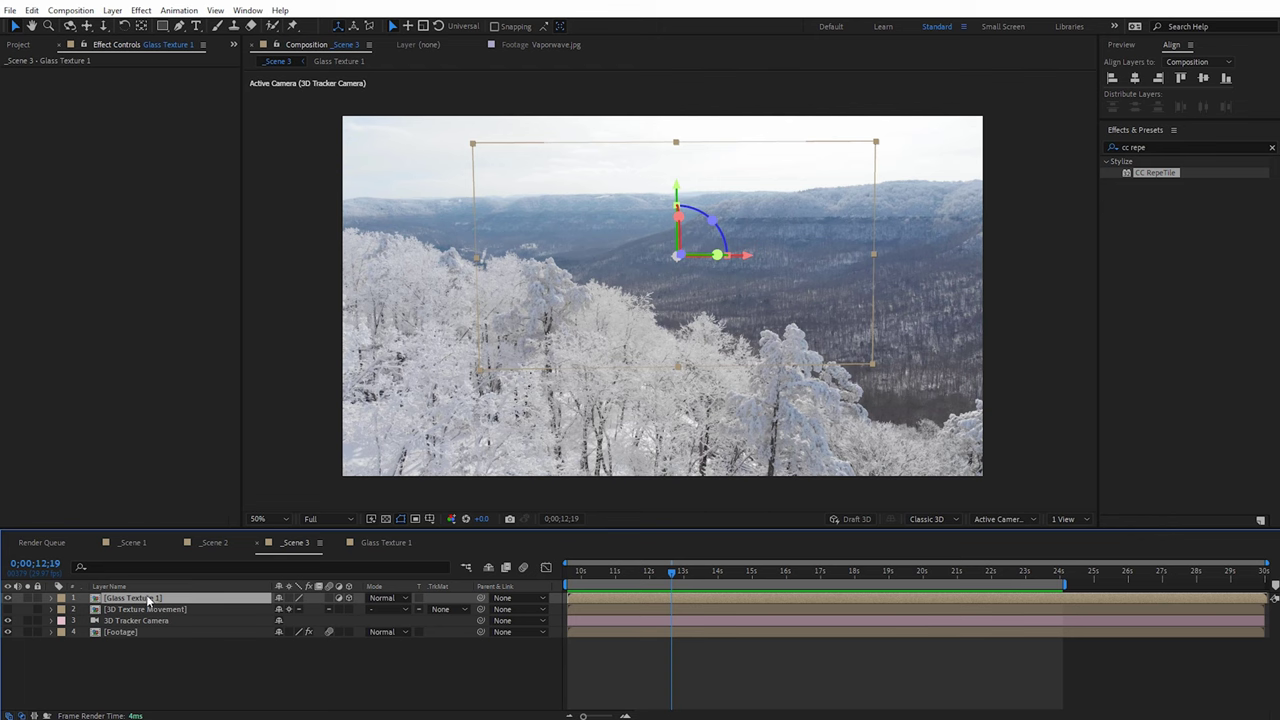
pyautogui.click(141, 10)
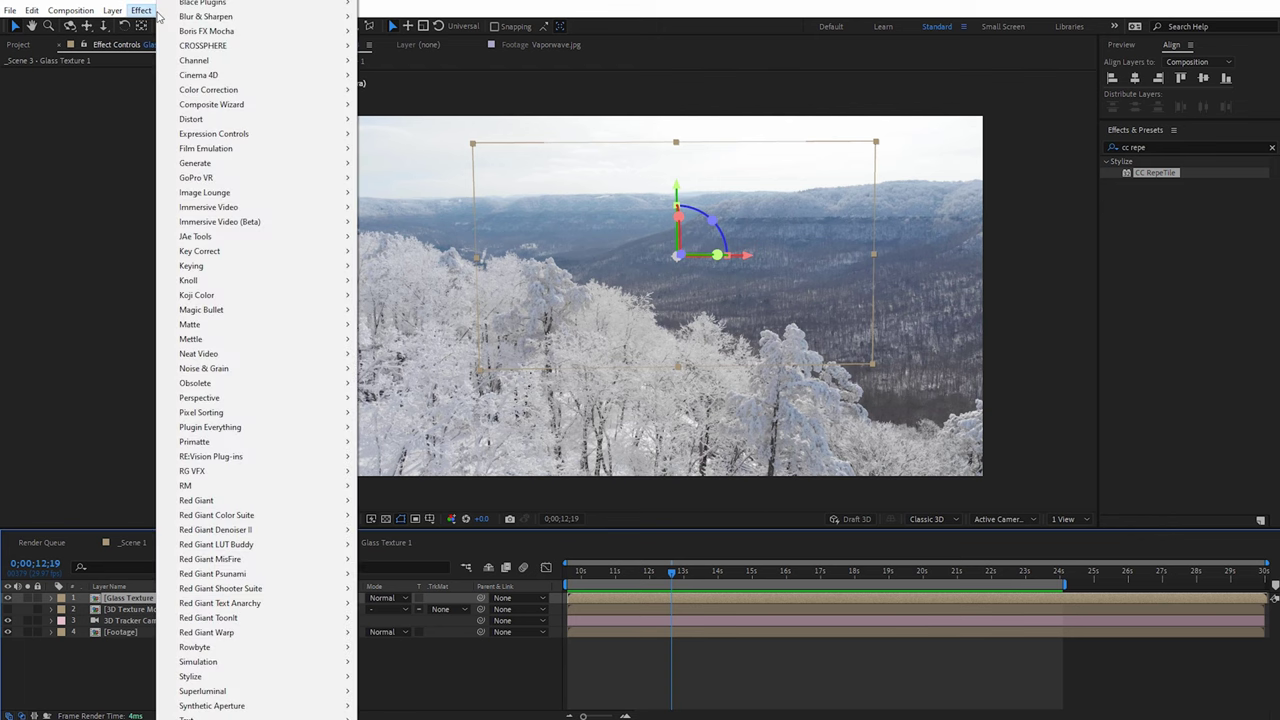
pyautogui.moveTo(220, 16)
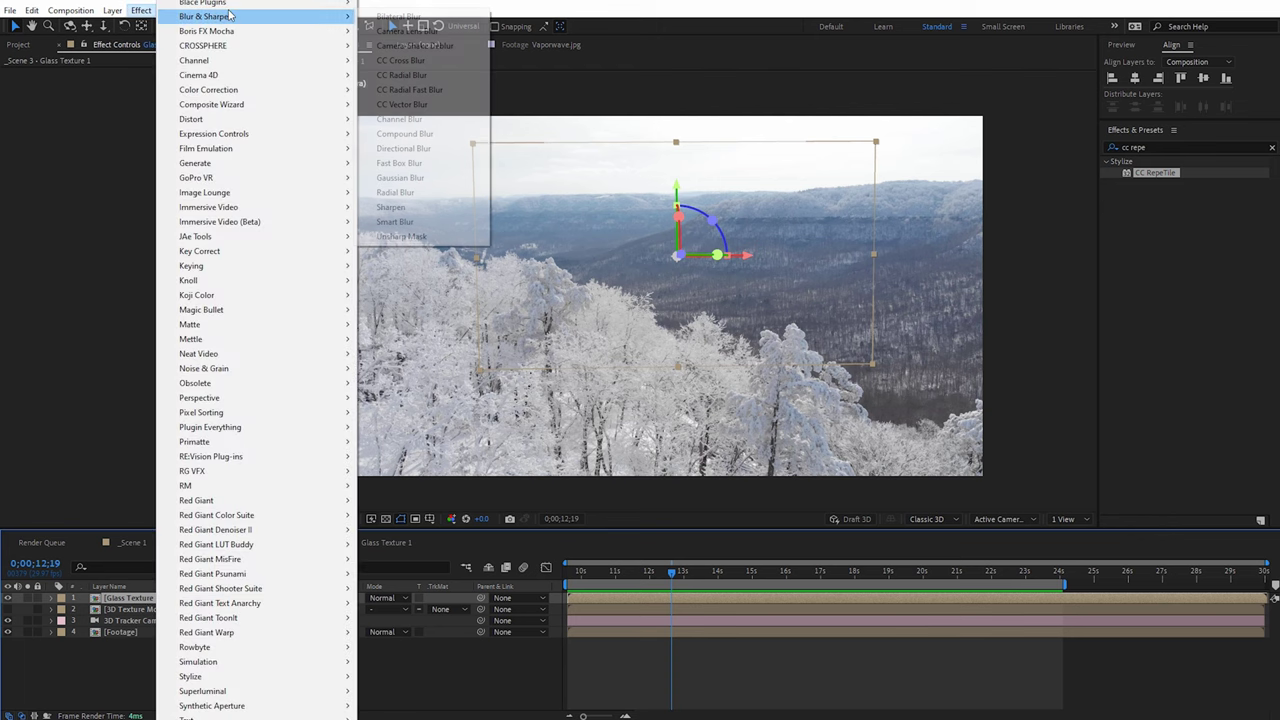
pyautogui.click(399, 163)
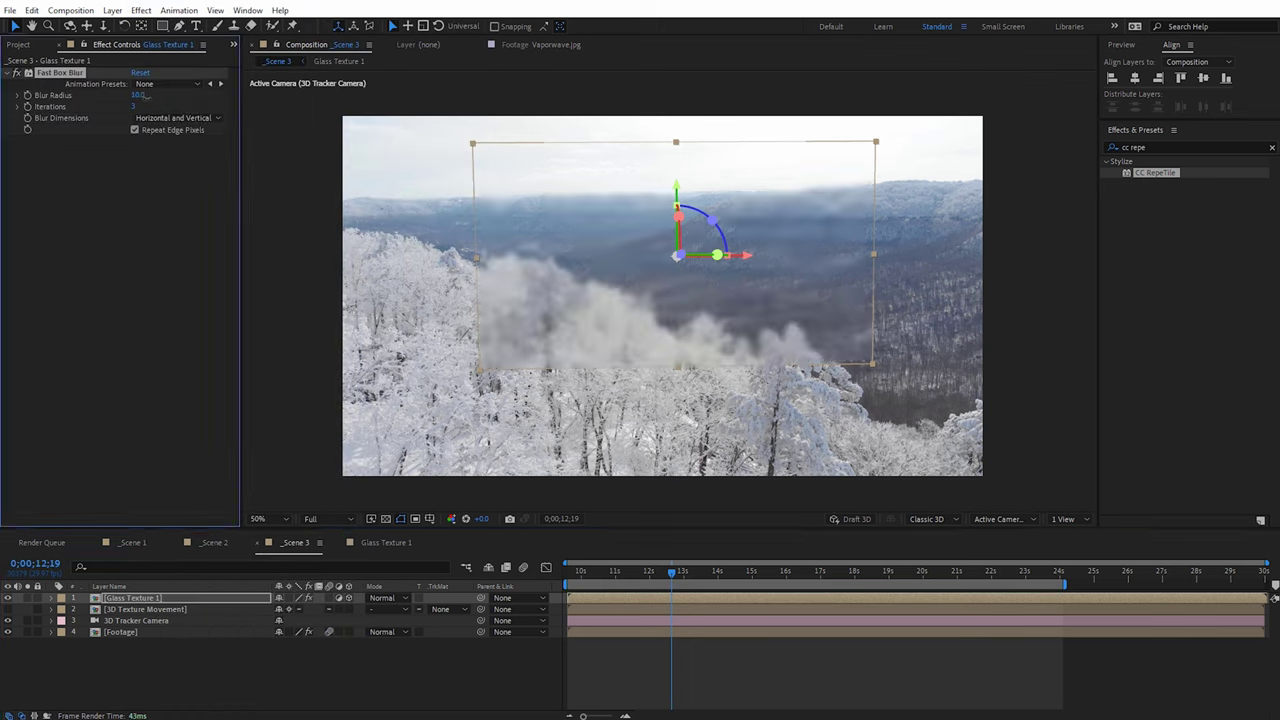
pyautogui.moveTo(138, 95); pyautogui.dragTo(145, 95)
# Step: Add a Curves effect to Glass Texture 1 and raise the RGB curve's midpoint slightly to brighten the glass
pyautogui.click(147, 13)
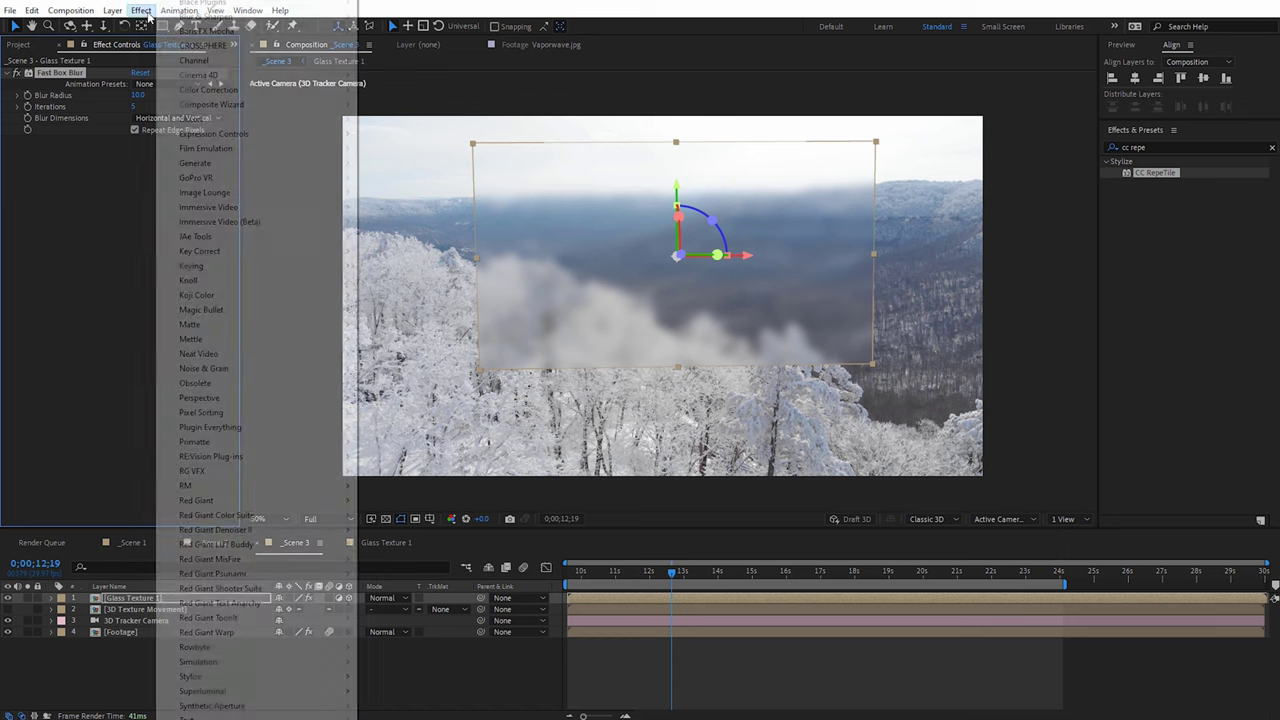
pyautogui.moveTo(280, 89)
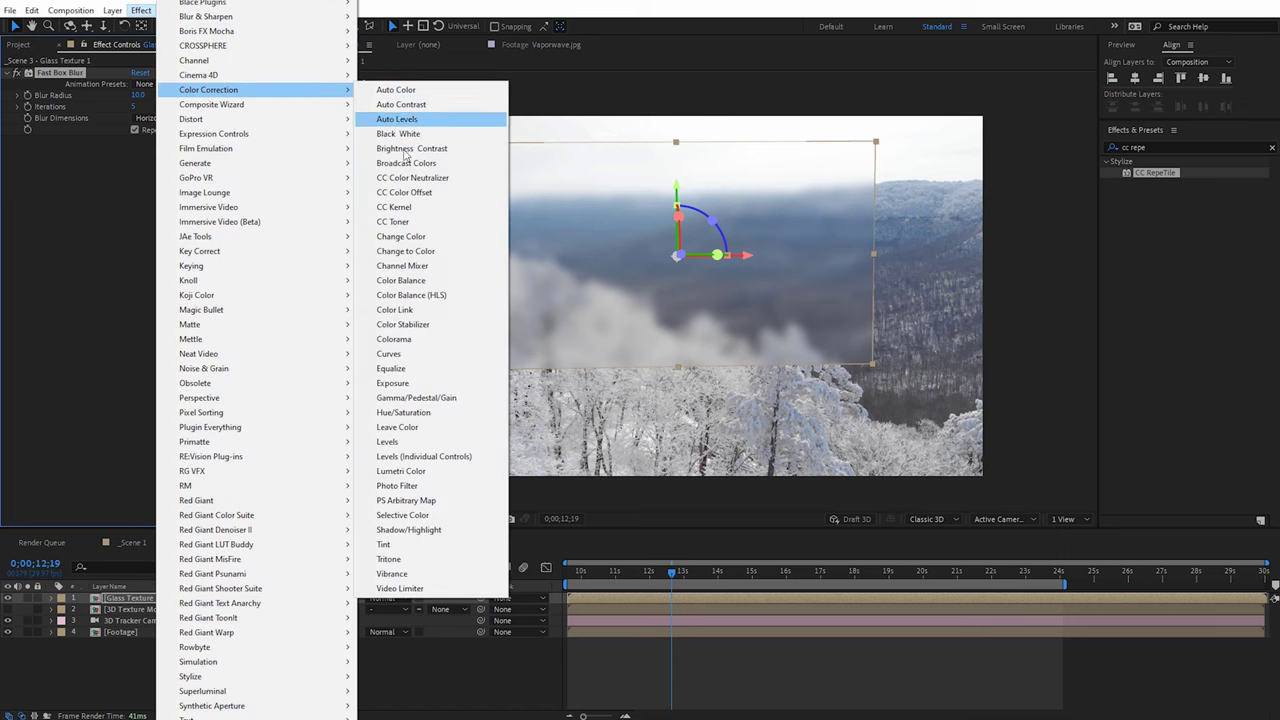
pyautogui.click(402, 355)
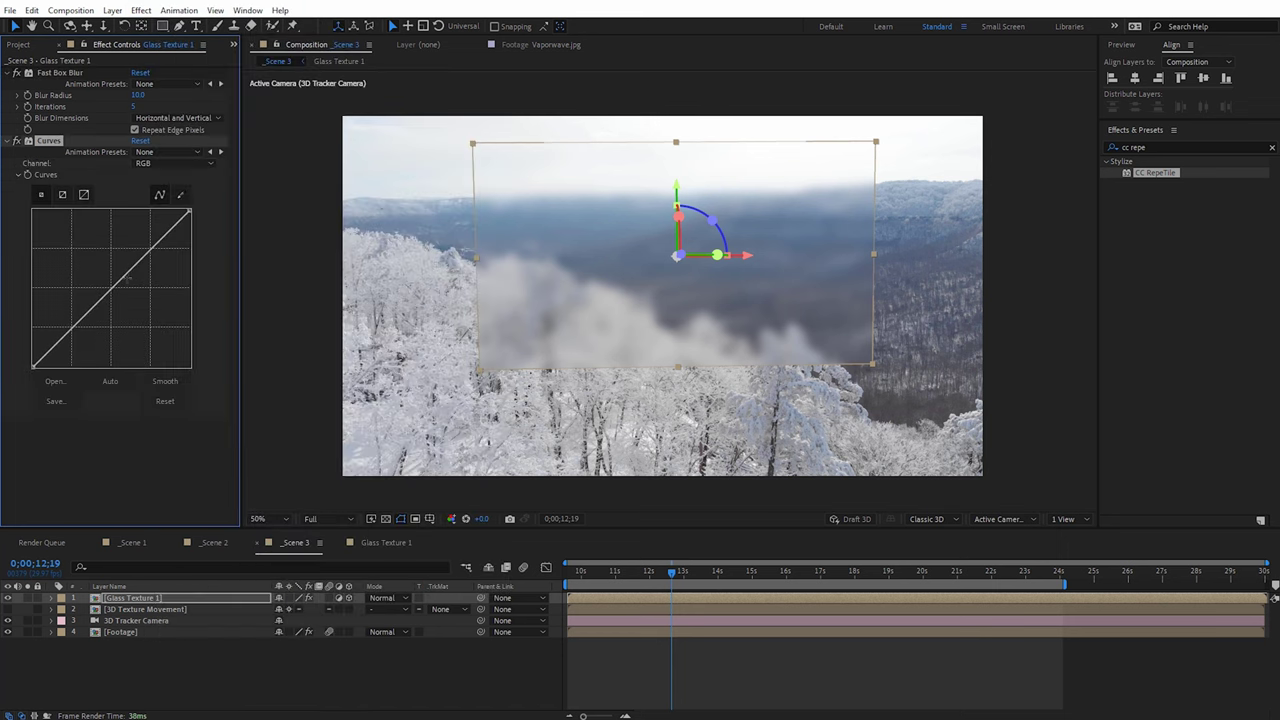
pyautogui.moveTo(128, 281); pyautogui.dragTo(113, 272)
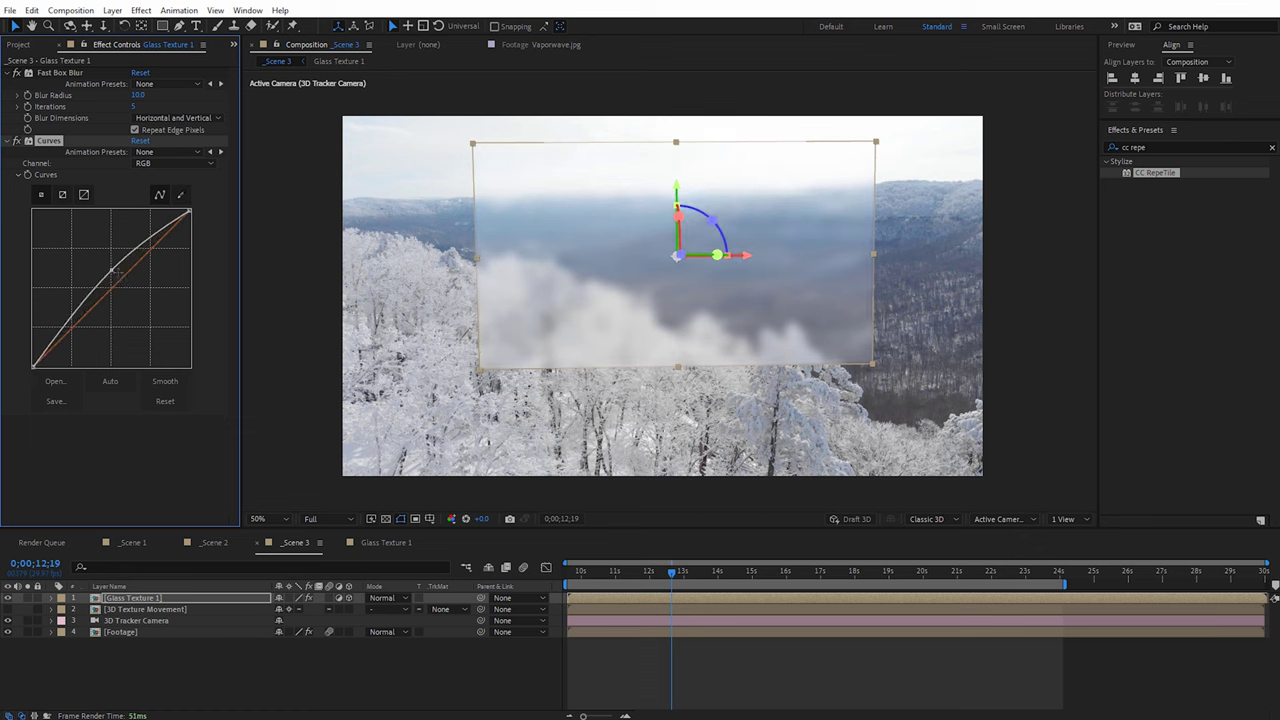
# Step: Add Quick Chromatic Aberration 2 to Glass Texture 1 with Unmult off and Position set to 12.50
pyautogui.click(141, 10)
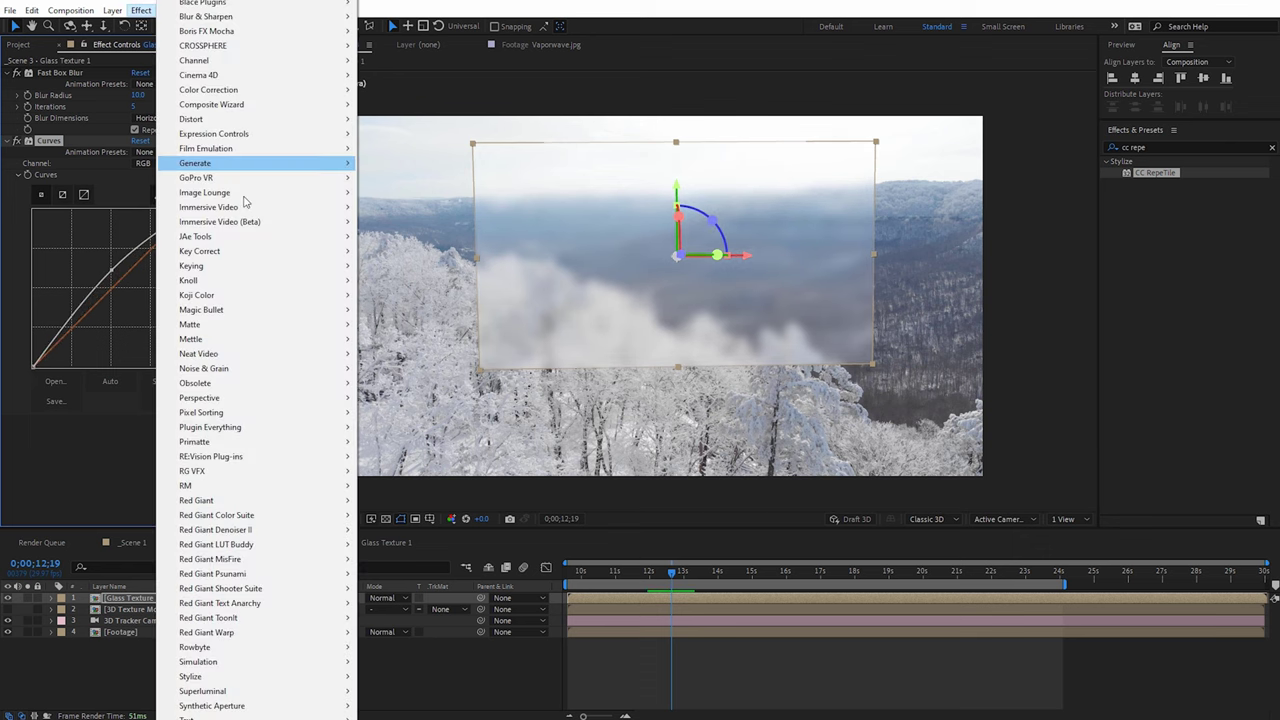
pyautogui.moveTo(336, 430)
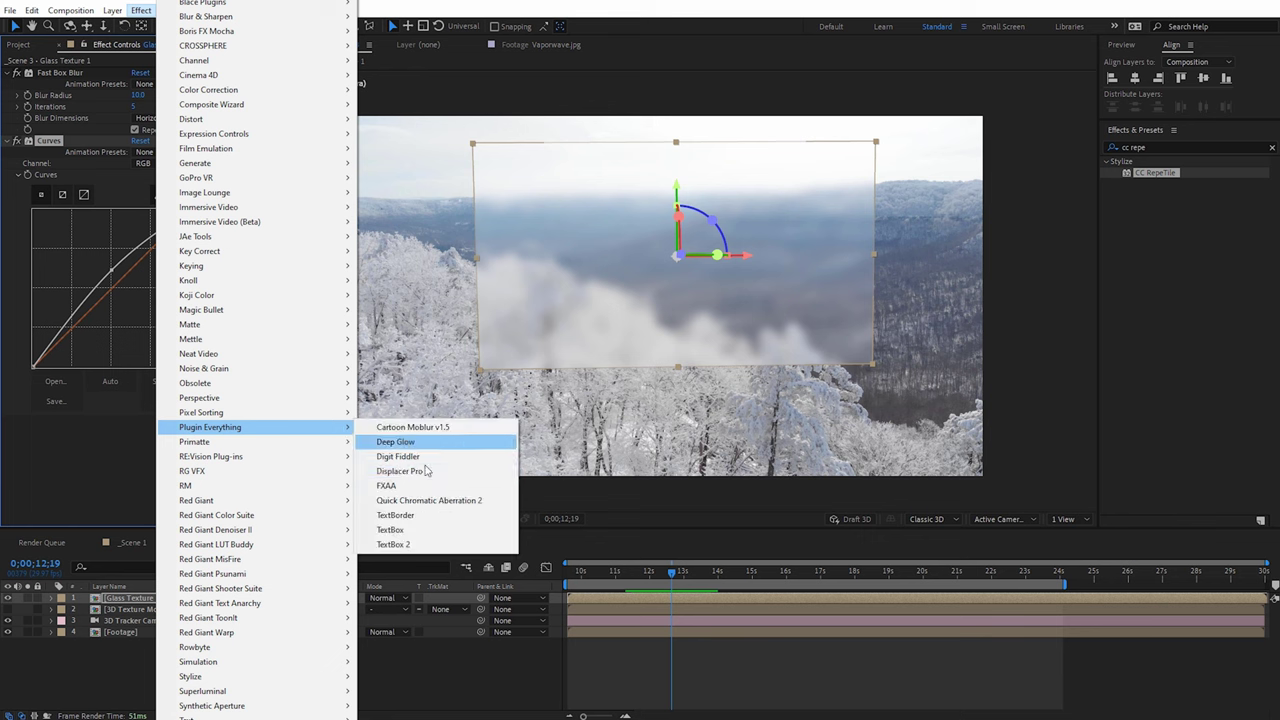
pyautogui.click(439, 503)
pyautogui.scroll(-1, 230, 391)
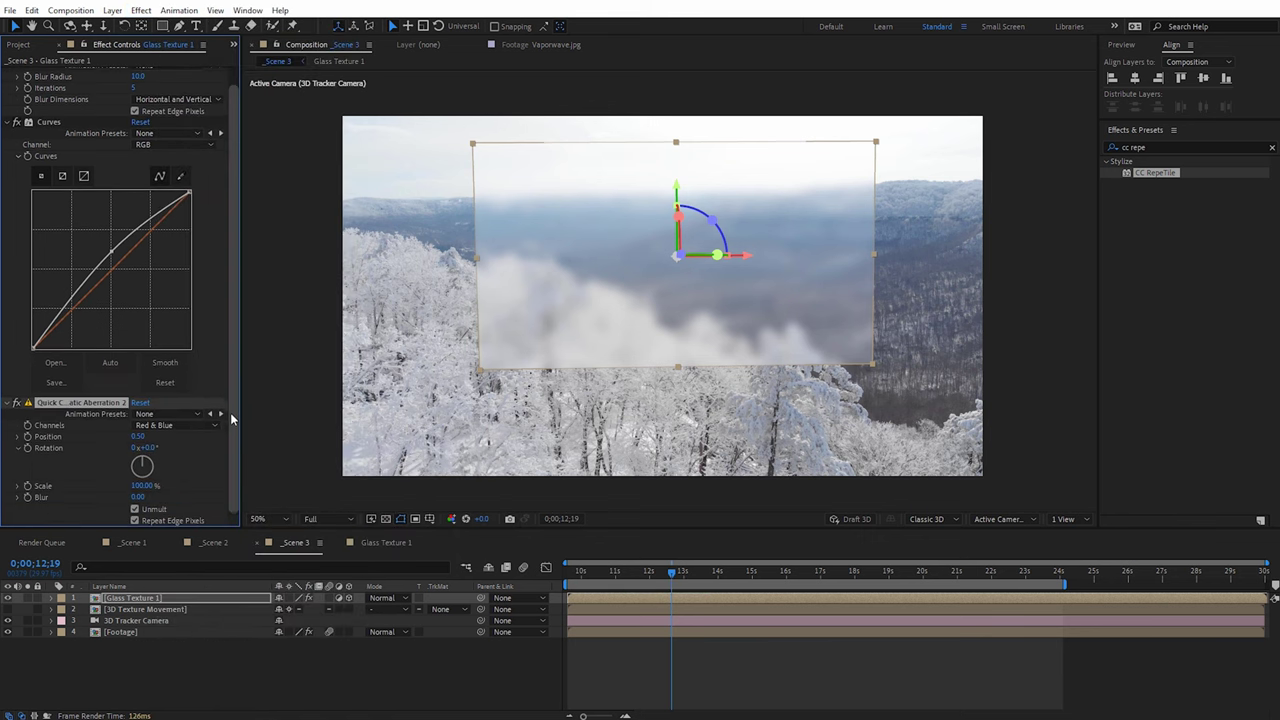
pyautogui.click(135, 509)
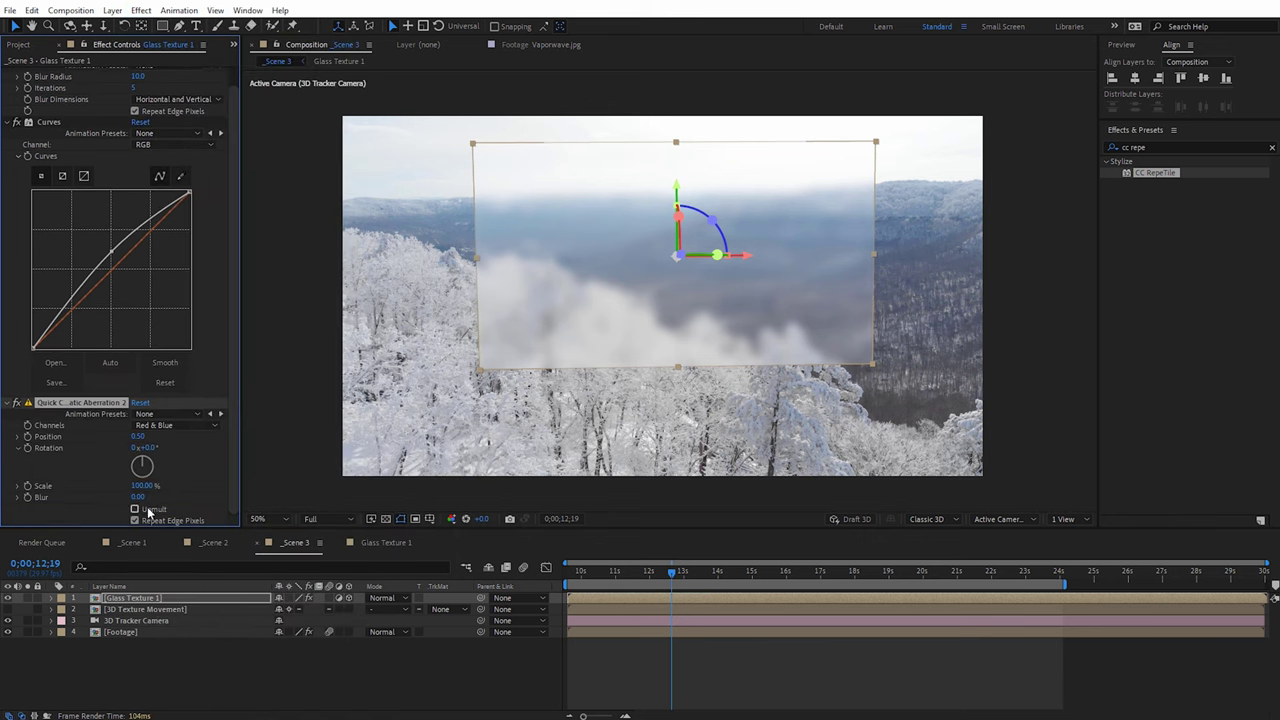
pyautogui.click(135, 509)
pyautogui.click(135, 509)
pyautogui.moveTo(140, 437); pyautogui.dragTo(150, 437)
# Step: Add a Displacement Map using 3D Texture Movement, with maximum displacement 18 horizontally and 17 vertically, and inspect the glass at 100%
pyautogui.click(141, 10)
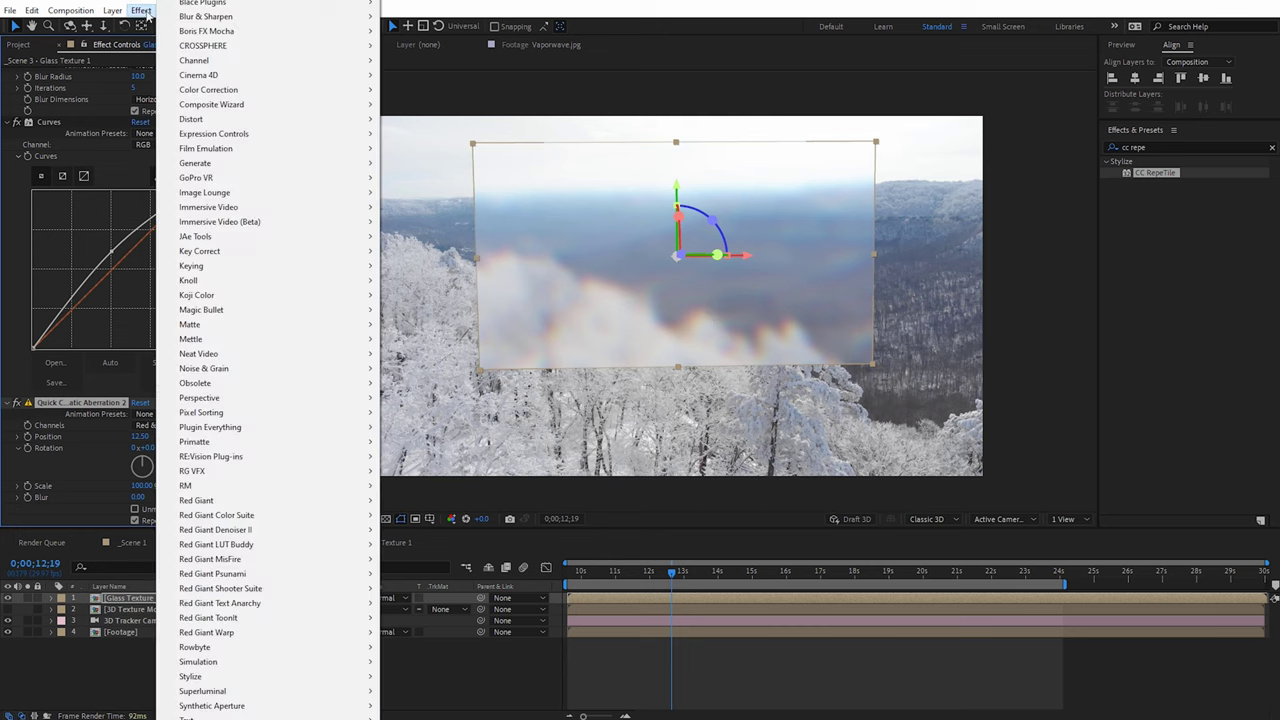
pyautogui.moveTo(256, 119)
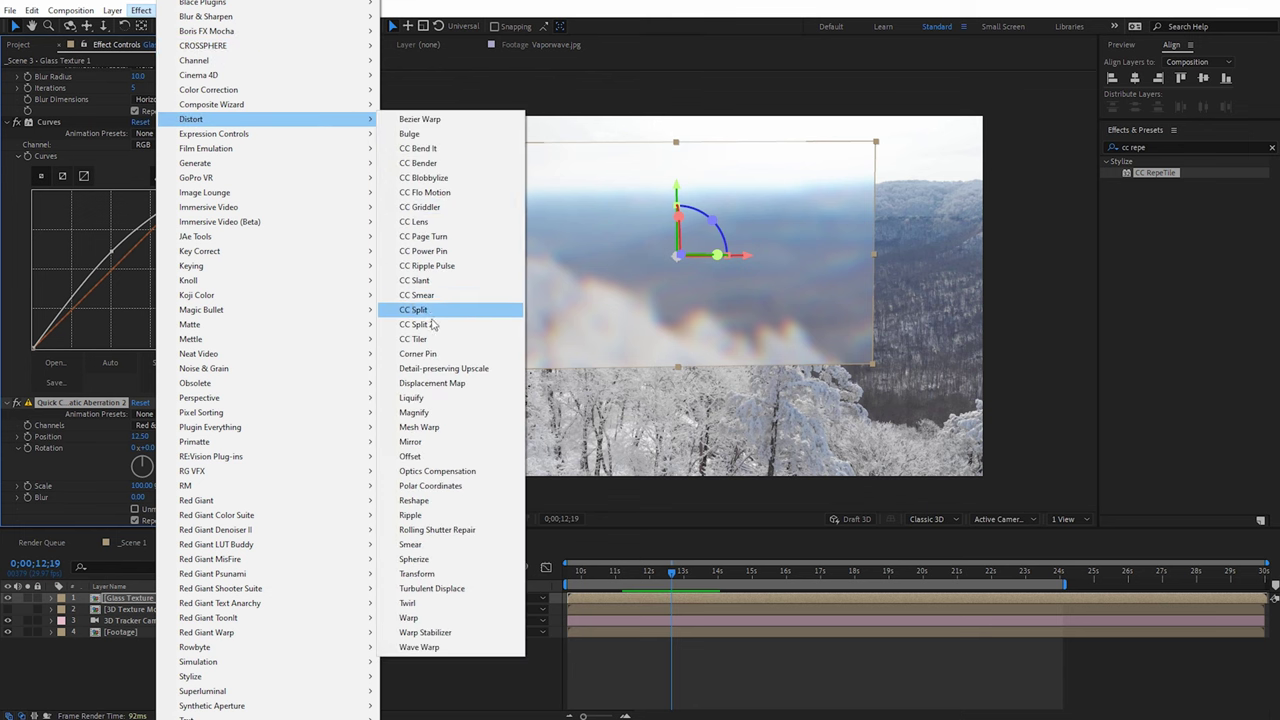
pyautogui.click(433, 384)
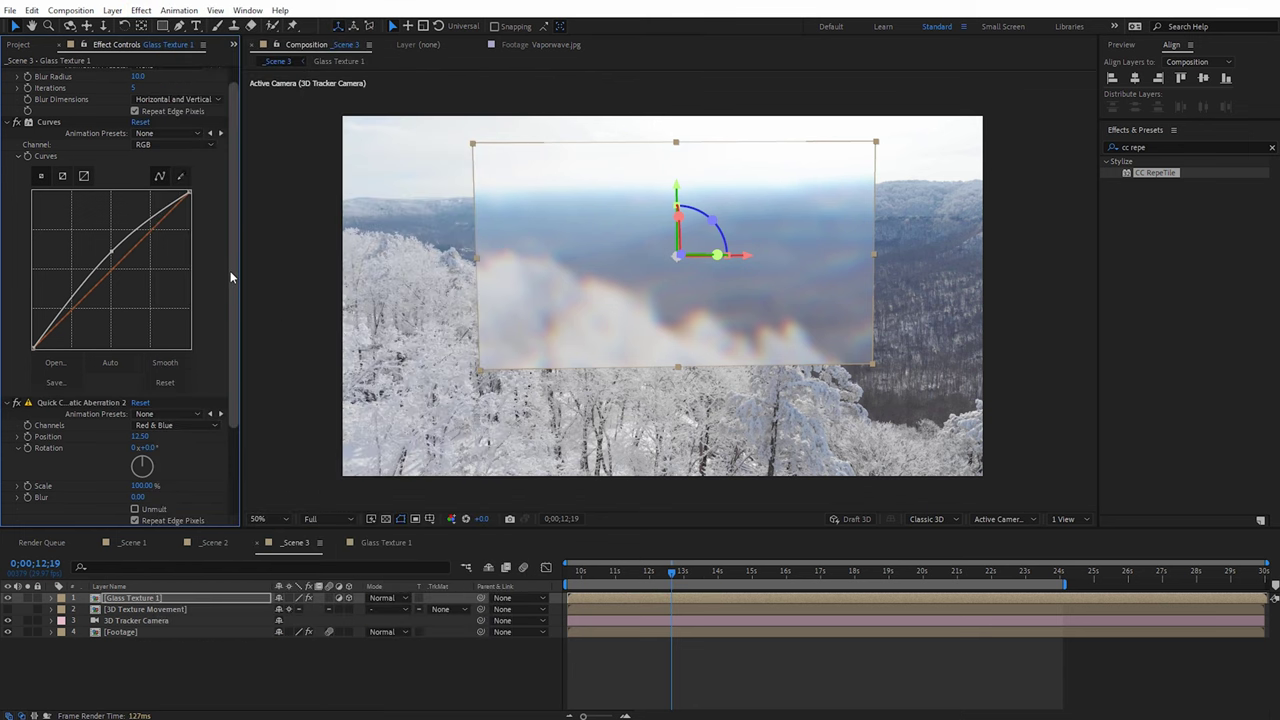
pyautogui.moveTo(230, 300); pyautogui.dragTo(235, 372)
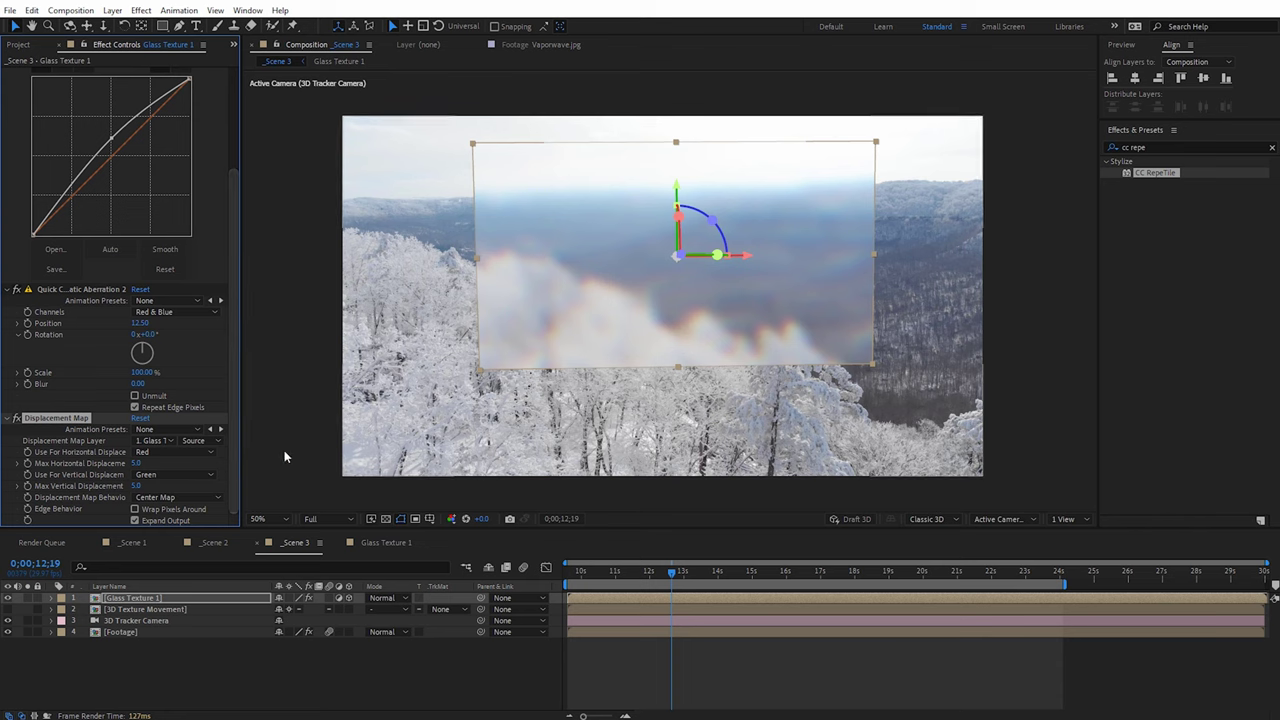
pyautogui.click(154, 443)
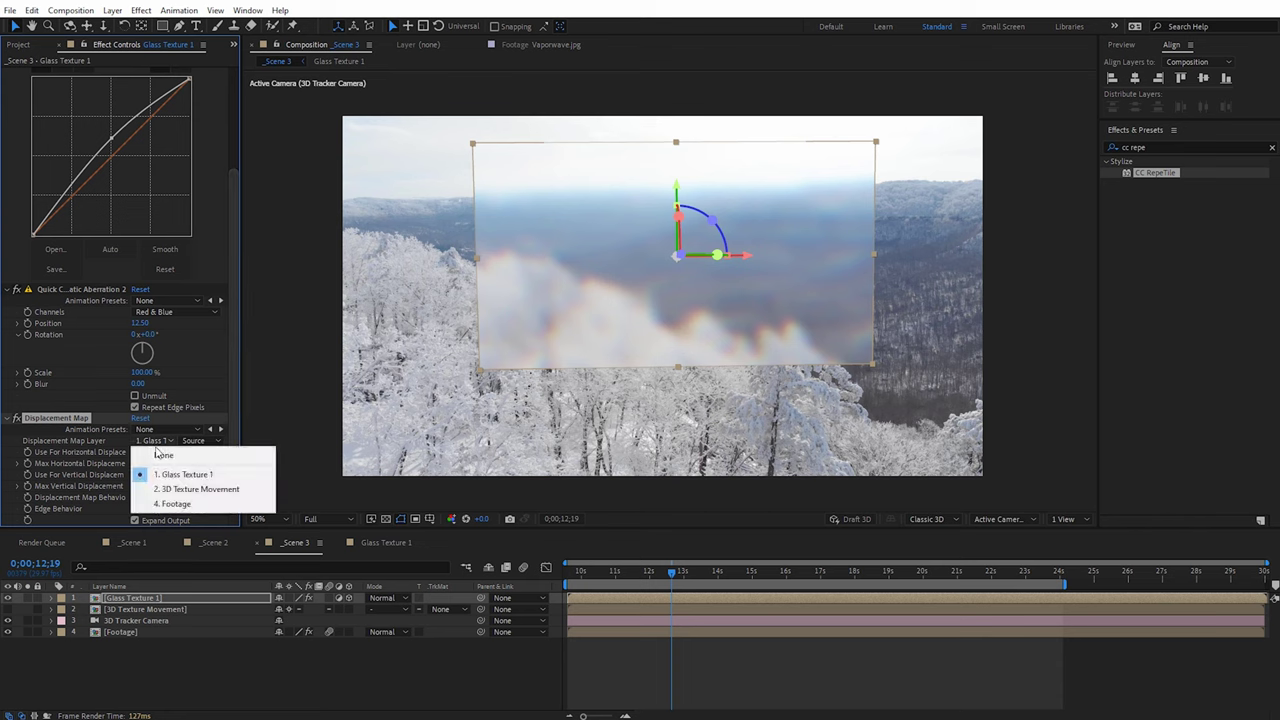
pyautogui.click(190, 490)
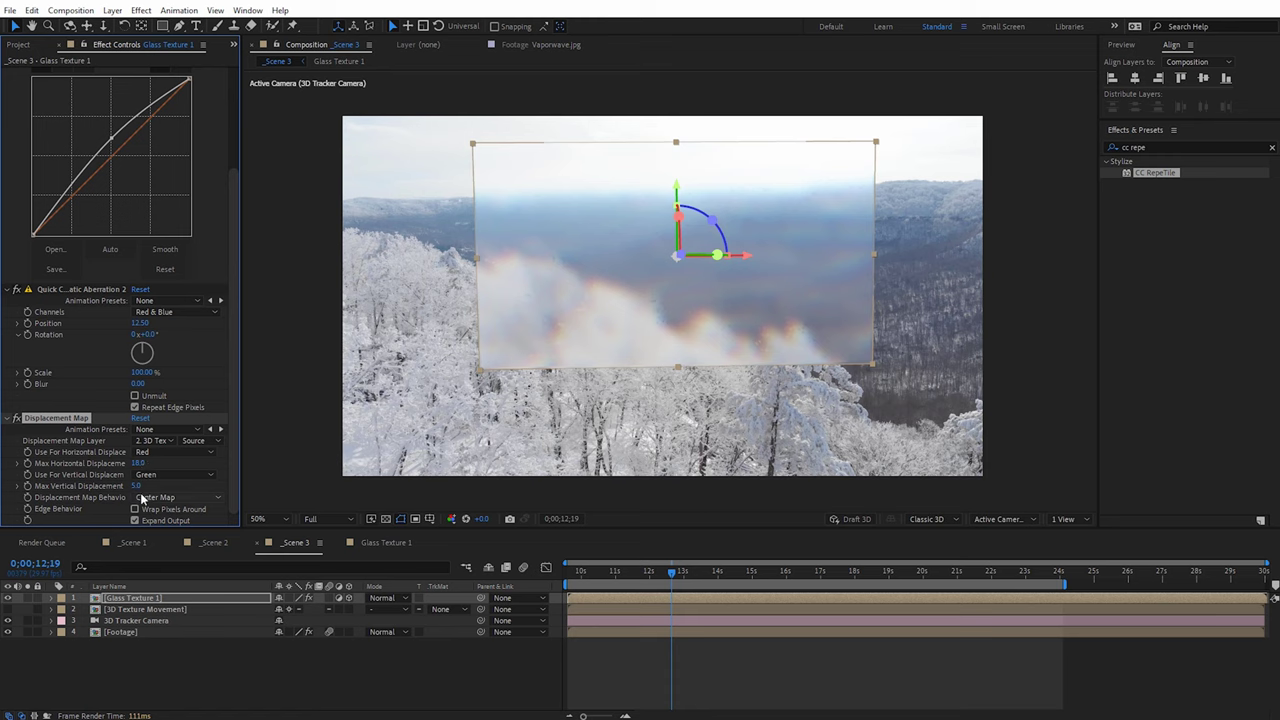
pyautogui.moveTo(132, 486); pyautogui.dragTo(140, 485)
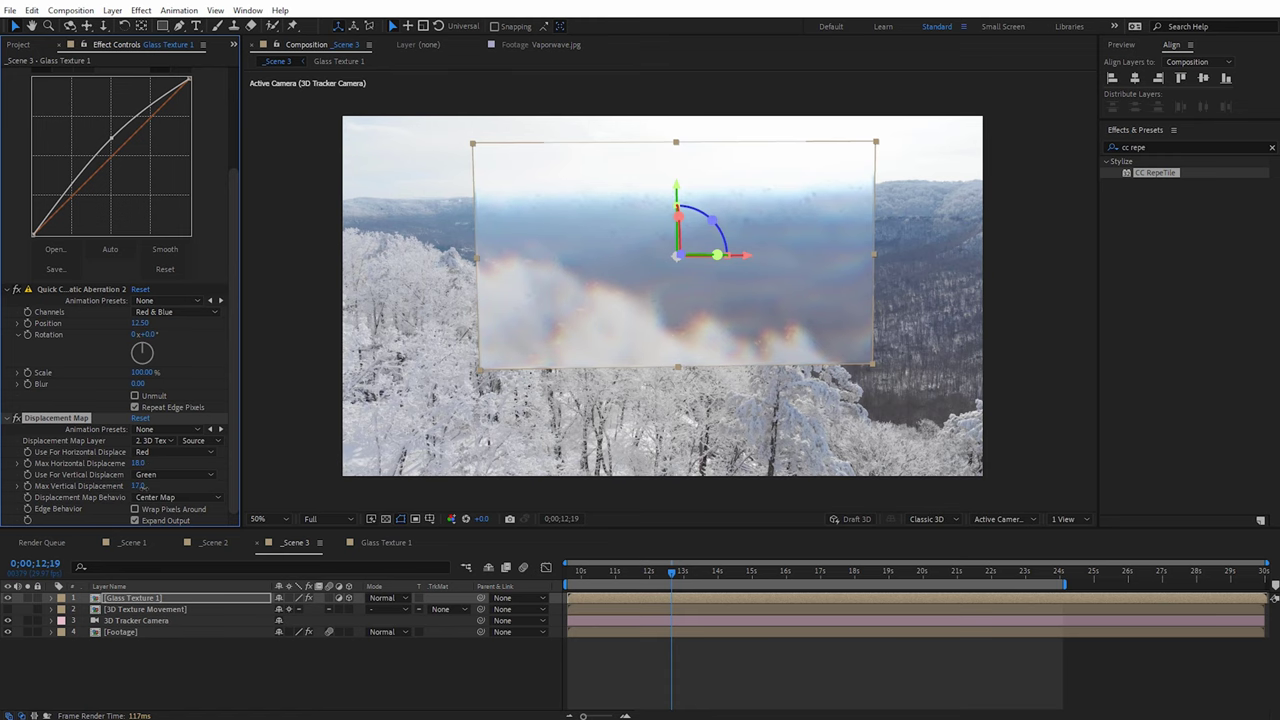
pyautogui.press('.')
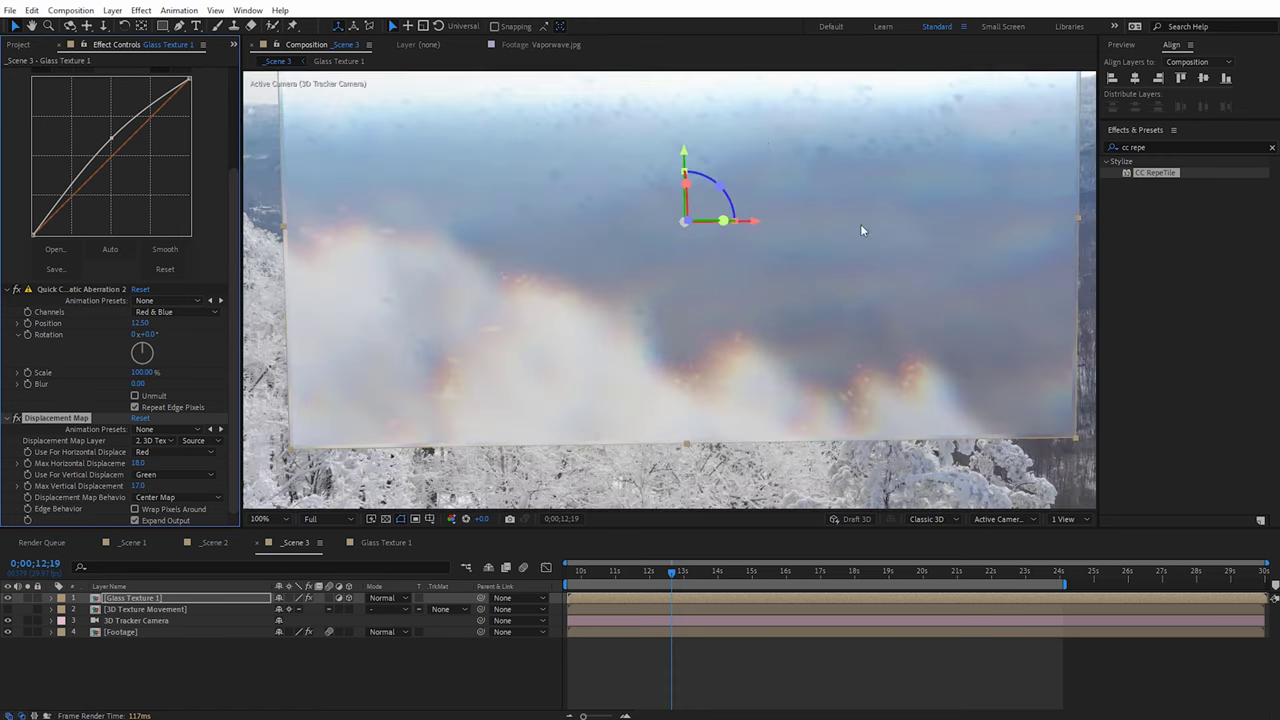
# Step: Check the glass pane at a later frame and turn off Repeat Edge Pixels in its Fast Box Blur
pyautogui.moveTo(759, 140); pyautogui.dragTo(719, 280)
pyautogui.press(',')
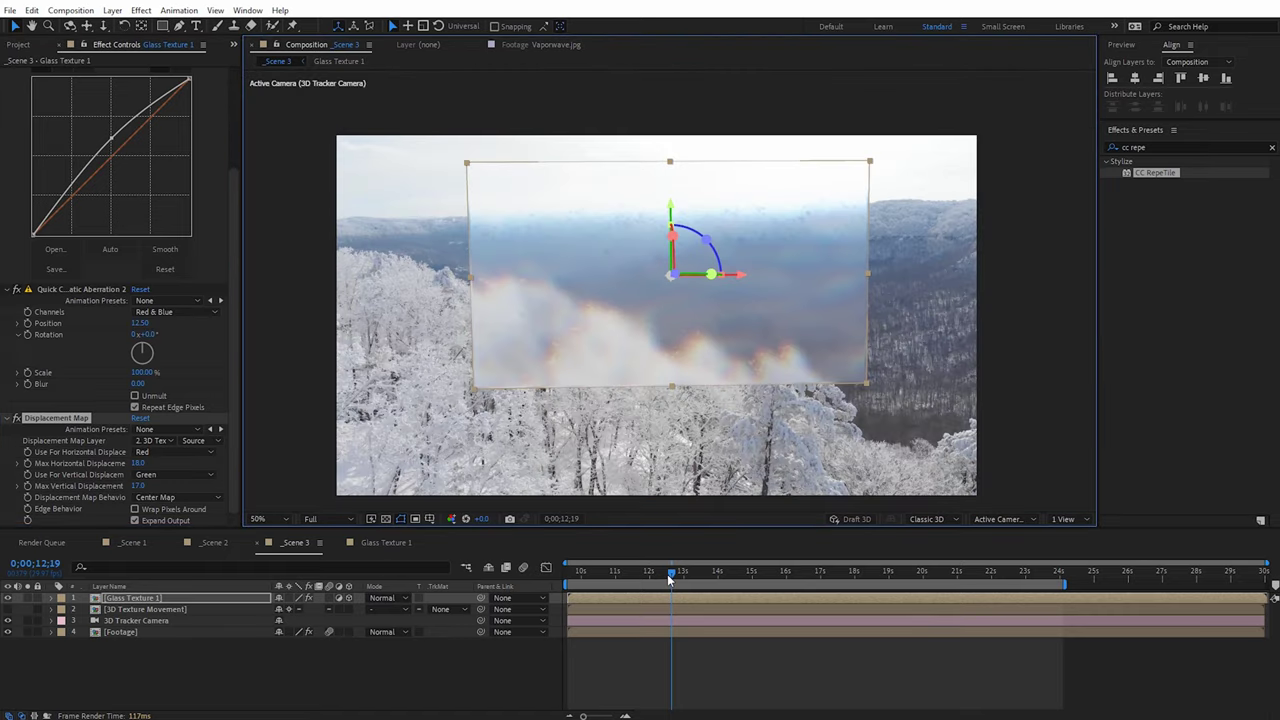
pyautogui.moveTo(670, 579); pyautogui.dragTo(737, 563)
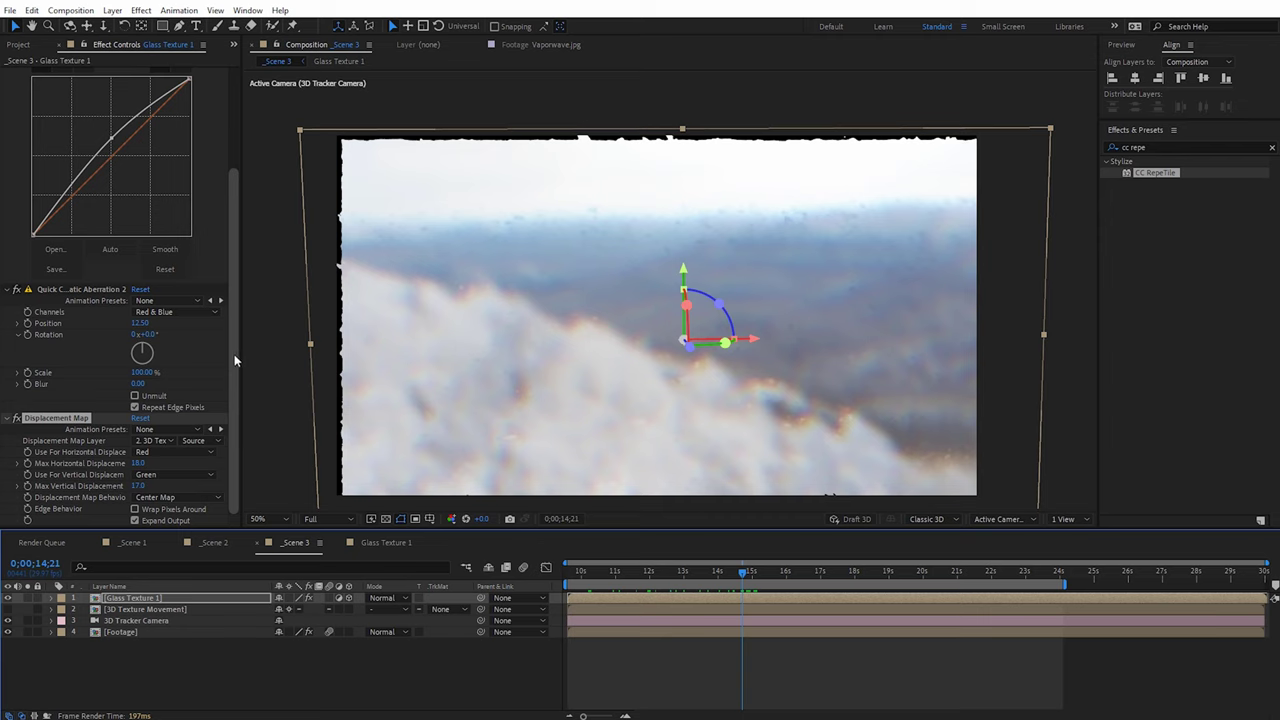
pyautogui.scroll(3, 230, 260)
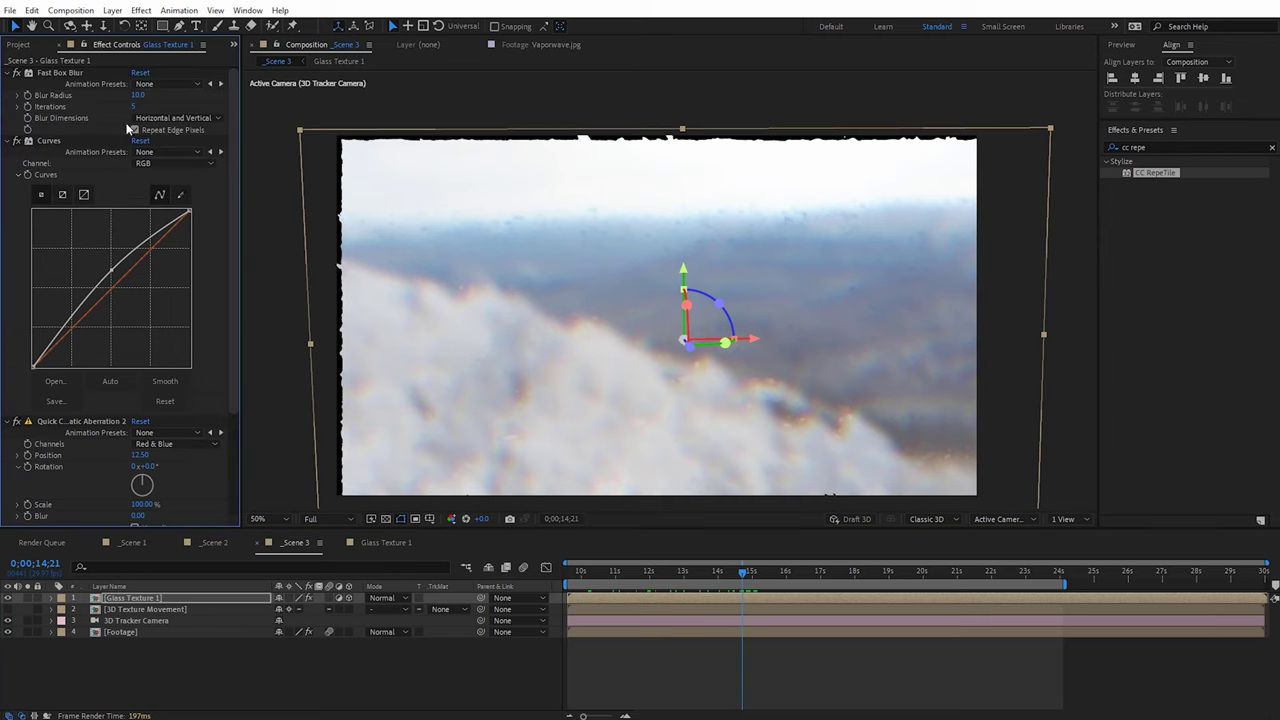
pyautogui.click(135, 131)
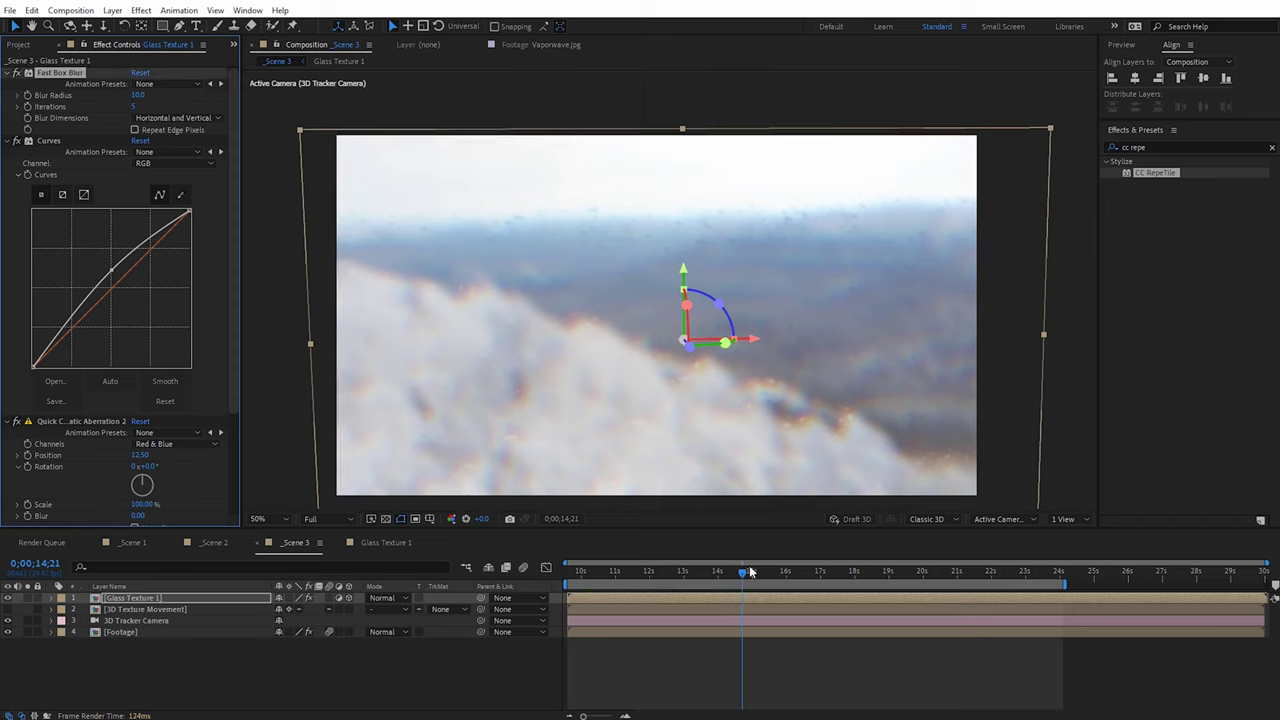
# Step: Preview the glass pane's camera-tracked motion in Scene 3 from the start of the work area
pyautogui.moveTo(750, 571); pyautogui.dragTo(620, 572)
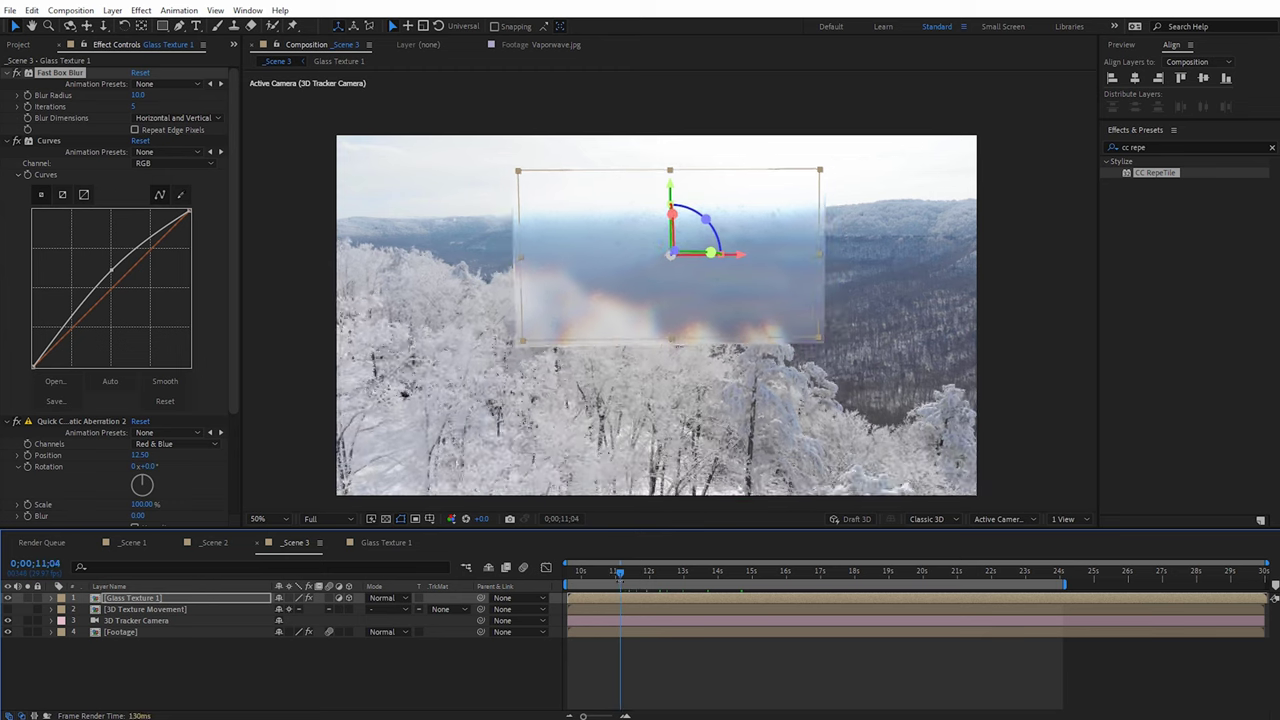
pyautogui.click(569, 573)
pyautogui.press('space')
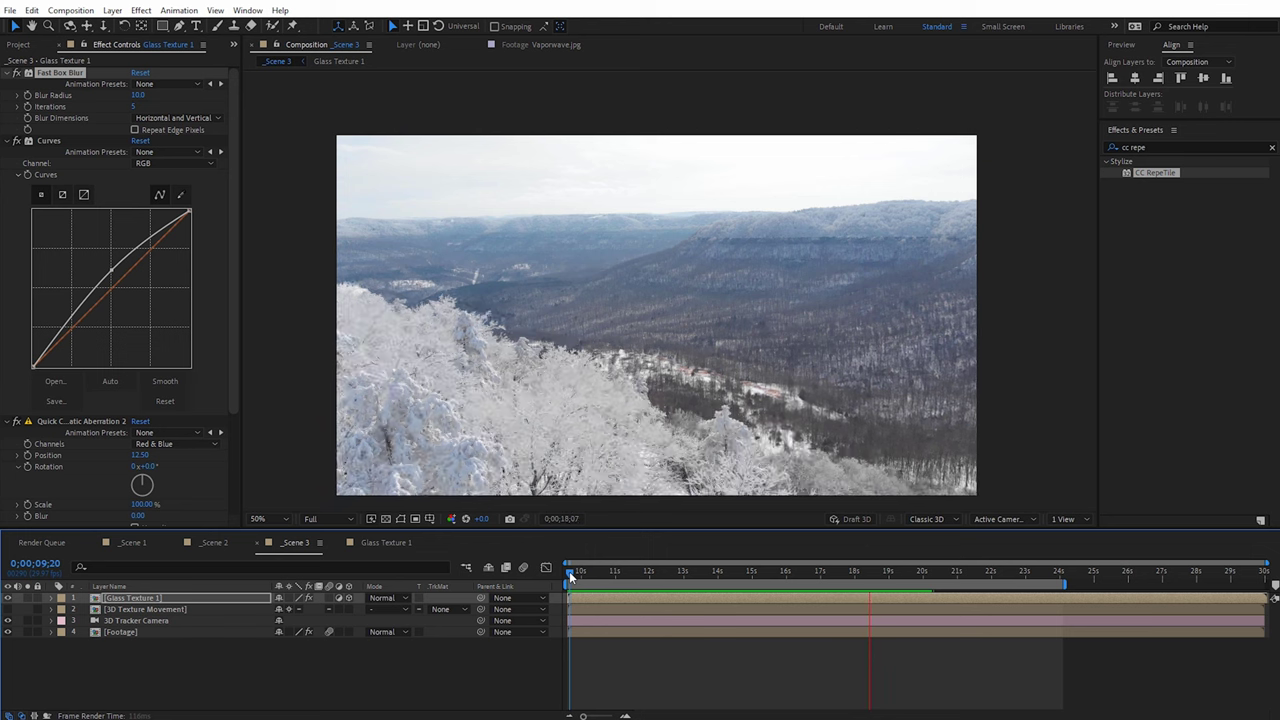
pyautogui.press('space')
pyautogui.press('space')
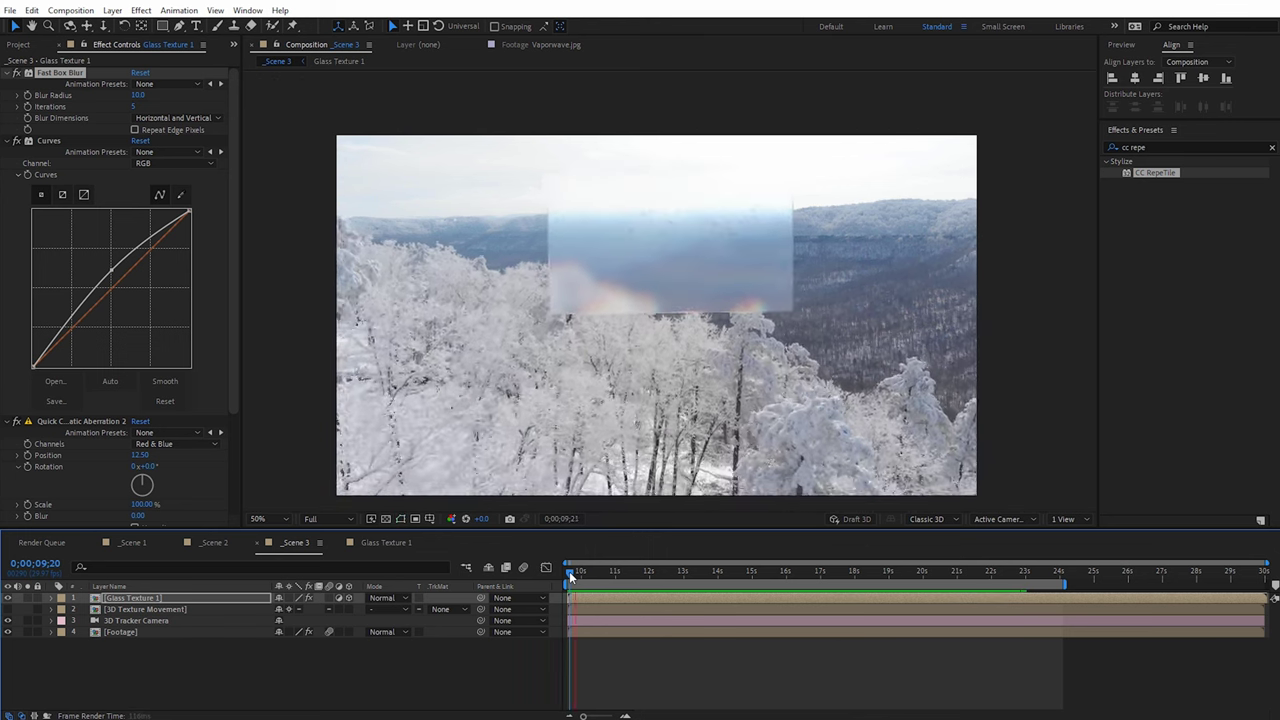
# Step: Try shifting the glass pane sideways along its X axis around 0;00;12;05, and undo the move
pyautogui.moveTo(570, 572); pyautogui.dragTo(654, 602)
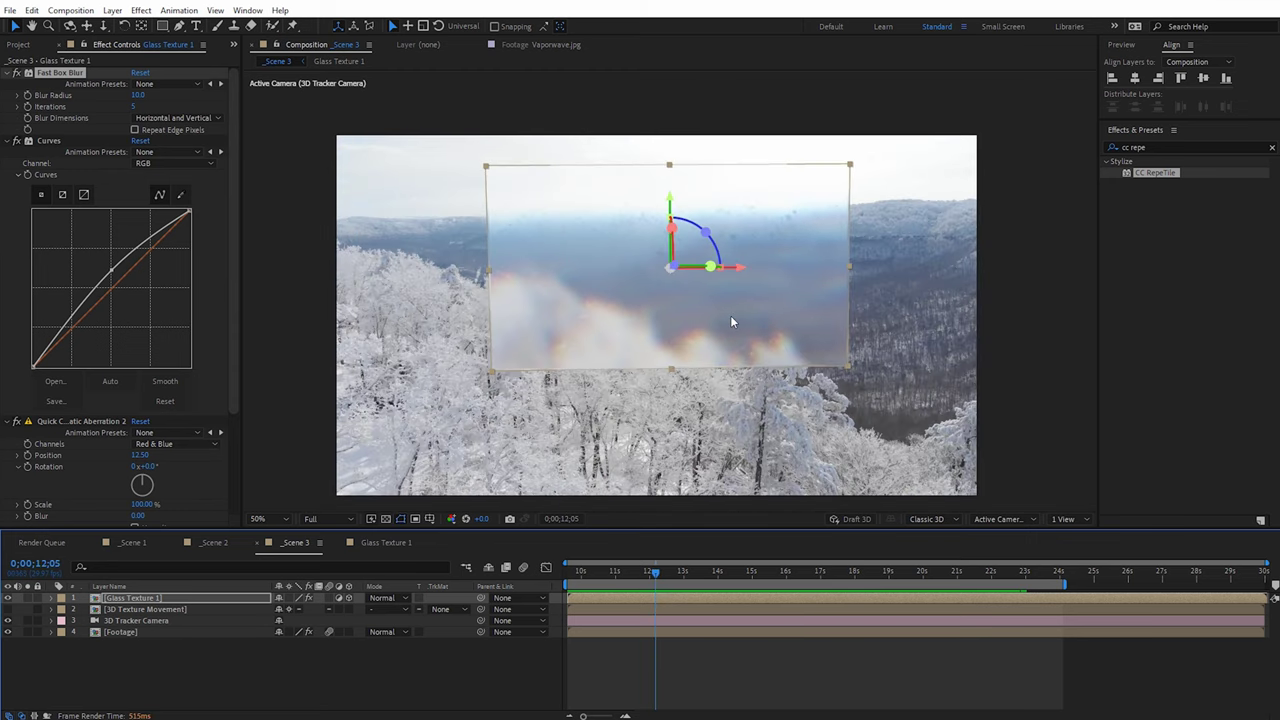
pyautogui.moveTo(740, 273); pyautogui.dragTo(660, 285)
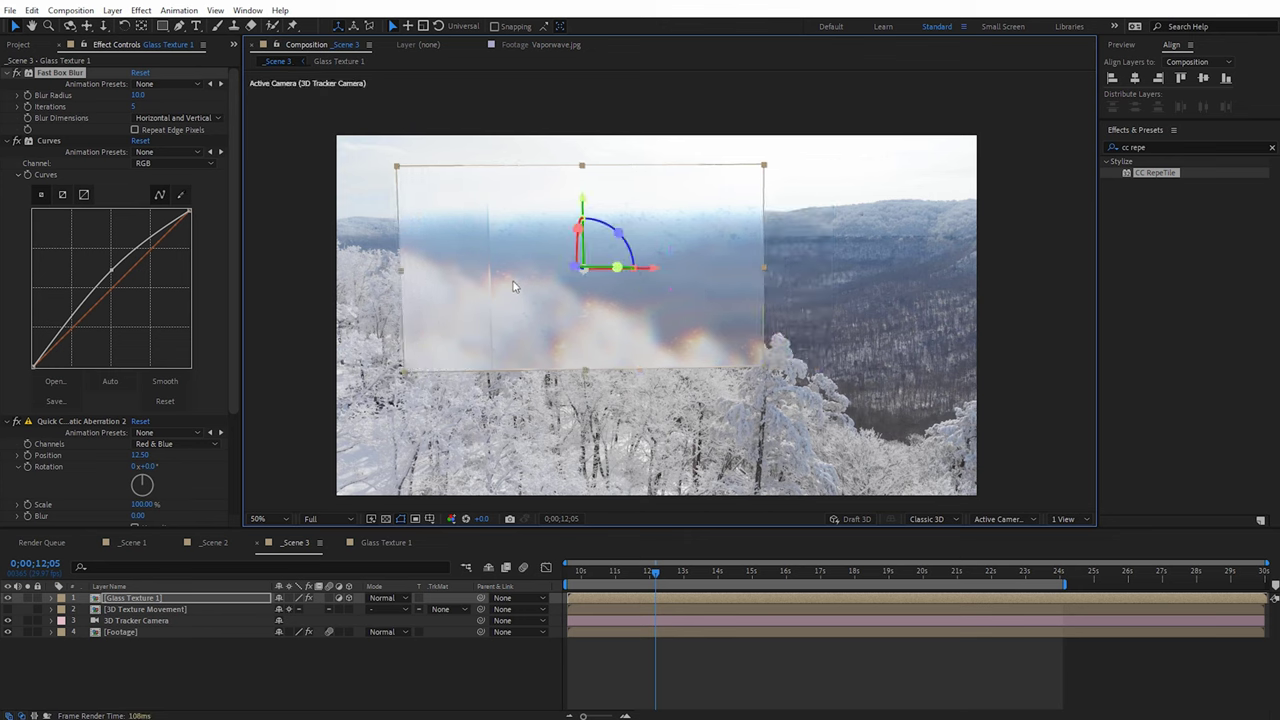
pyautogui.hotkey('ctrl', 'z')
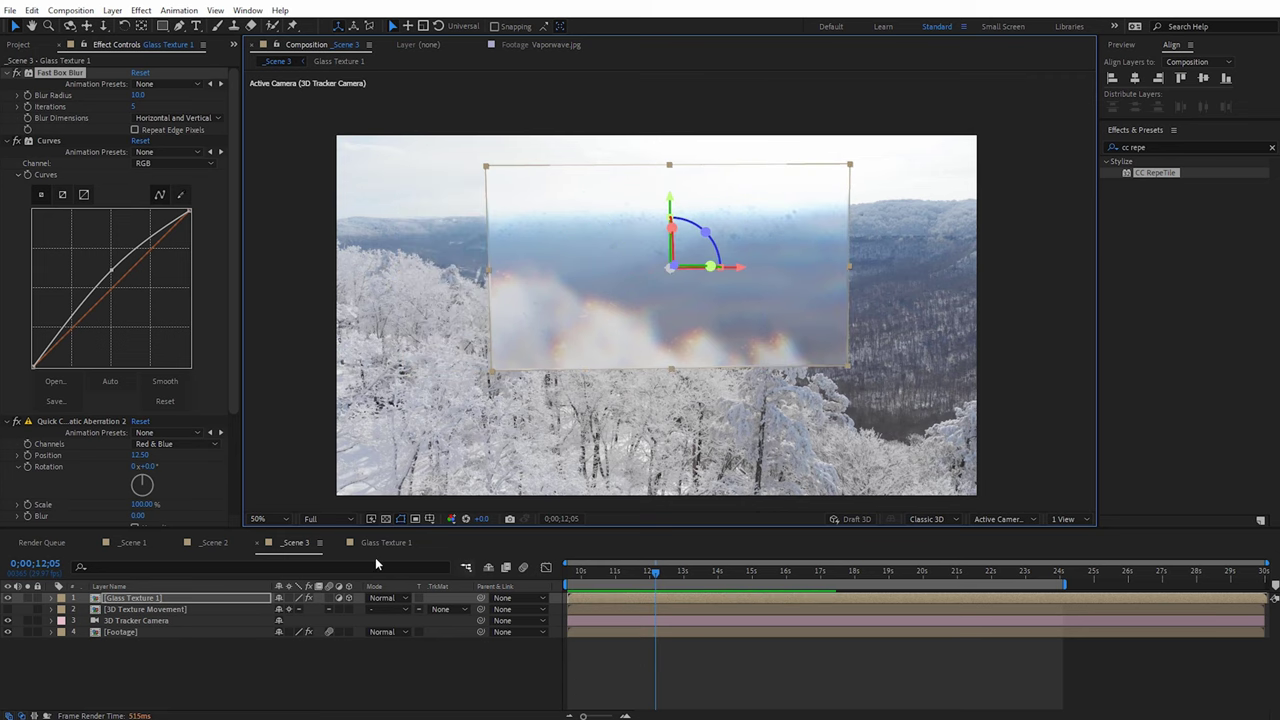
# Step: Inspect the Position of Glass Texture 1 inside the 3D Texture Movement precomp, and return to Scene 3 to review the pane
pyautogui.click(119, 608)
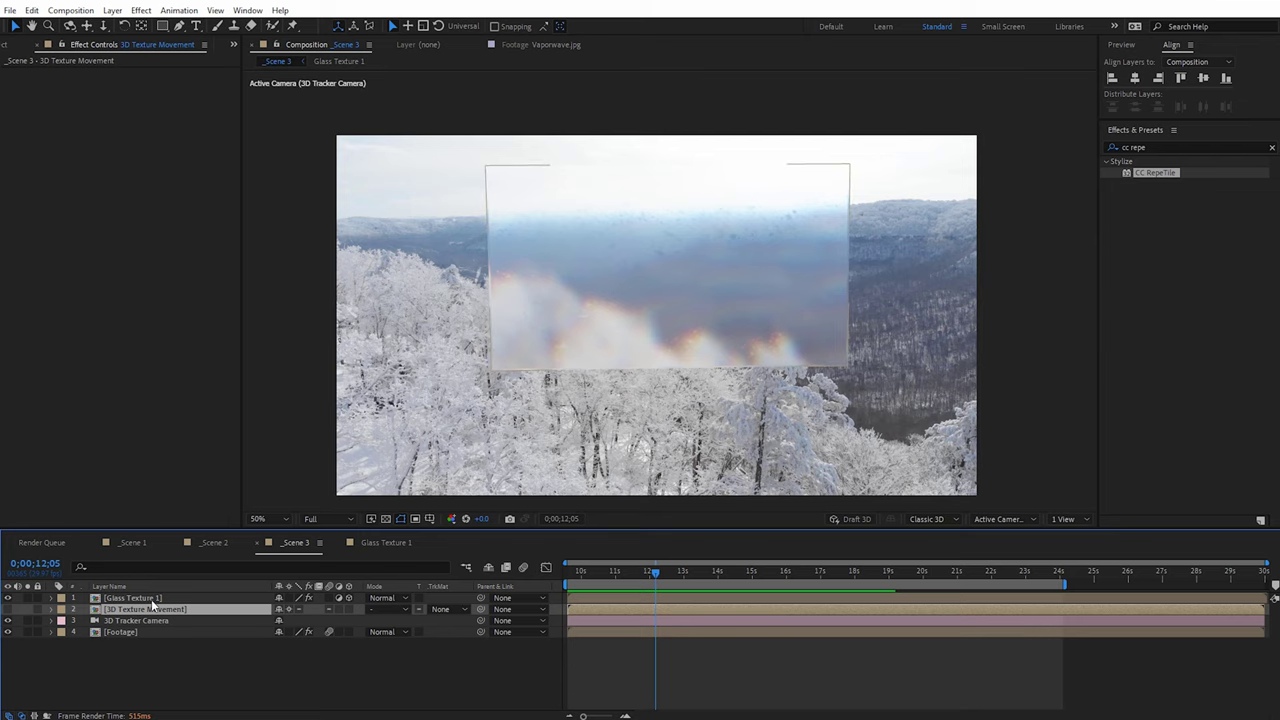
pyautogui.doubleClick(149, 609)
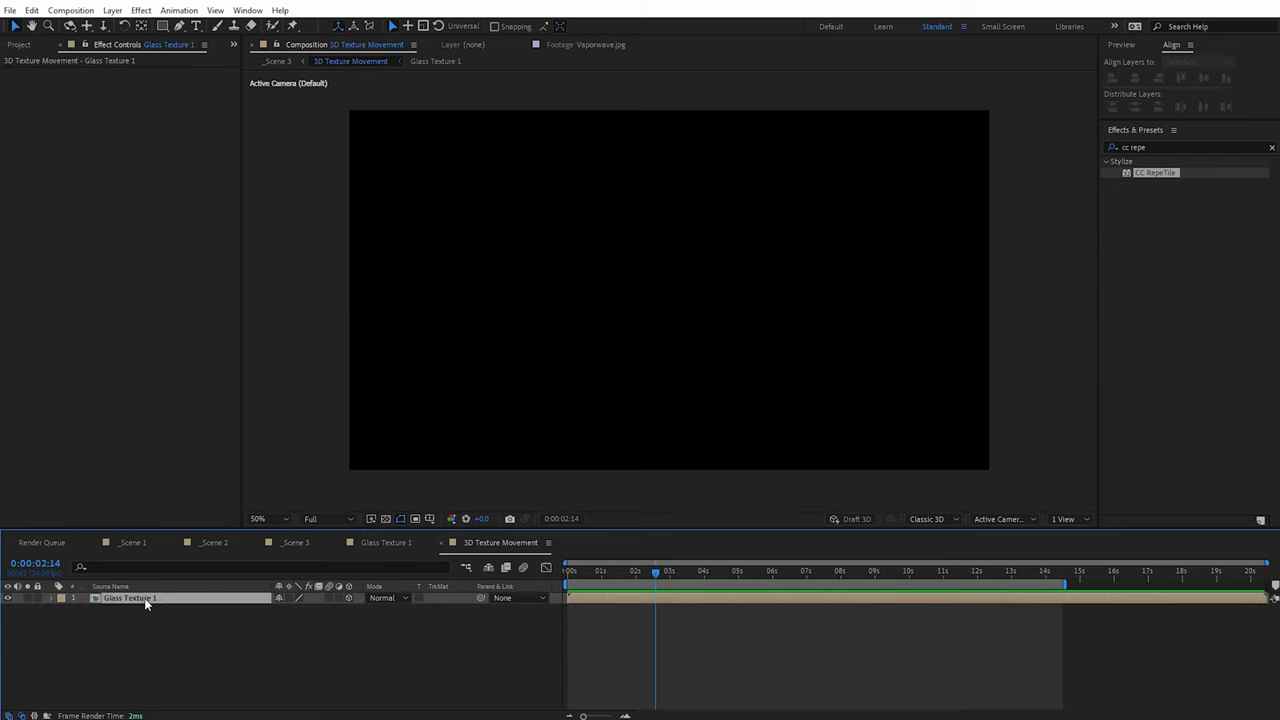
pyautogui.click(145, 600)
pyautogui.press('p')
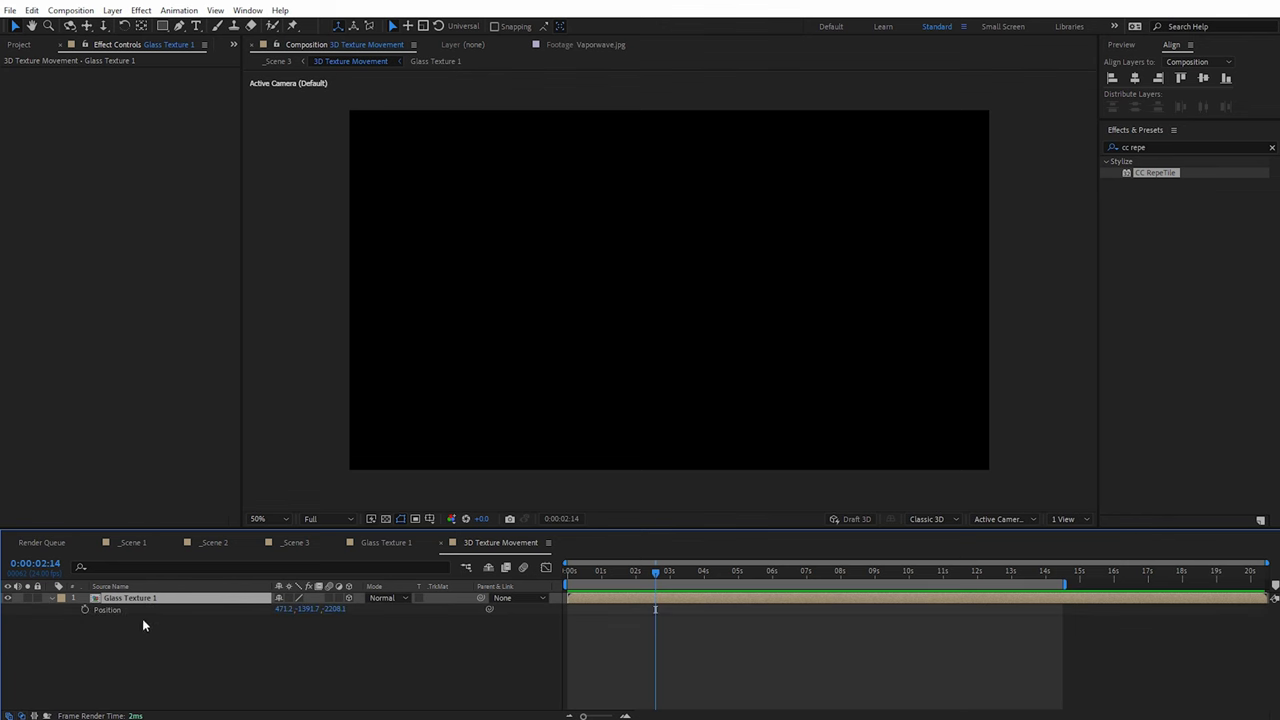
pyautogui.click(297, 542)
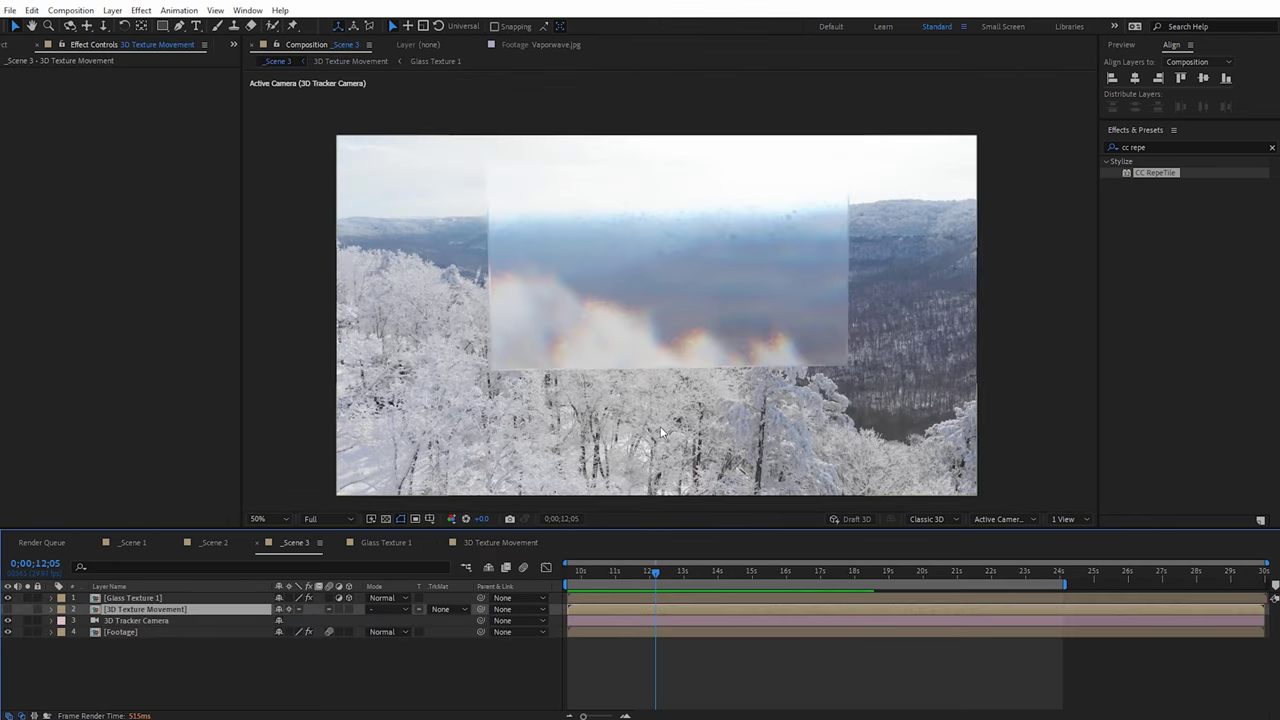
pyautogui.moveTo(612, 578); pyautogui.dragTo(646, 558)
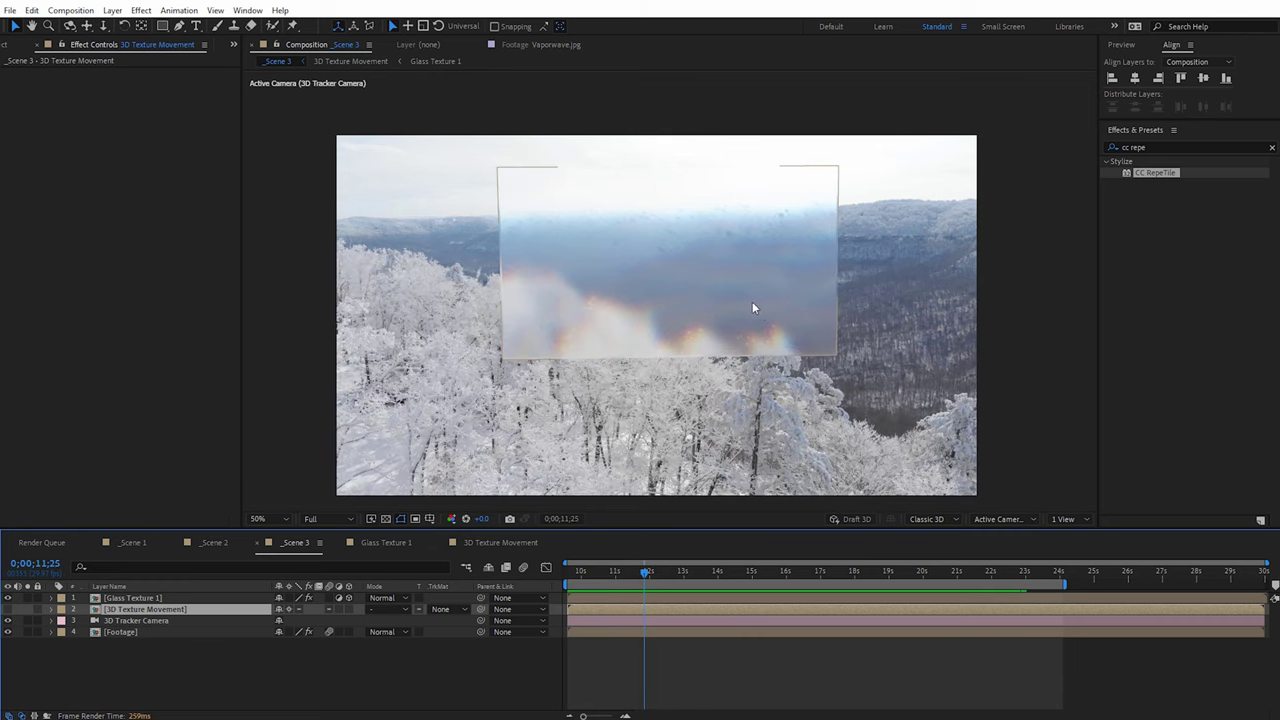